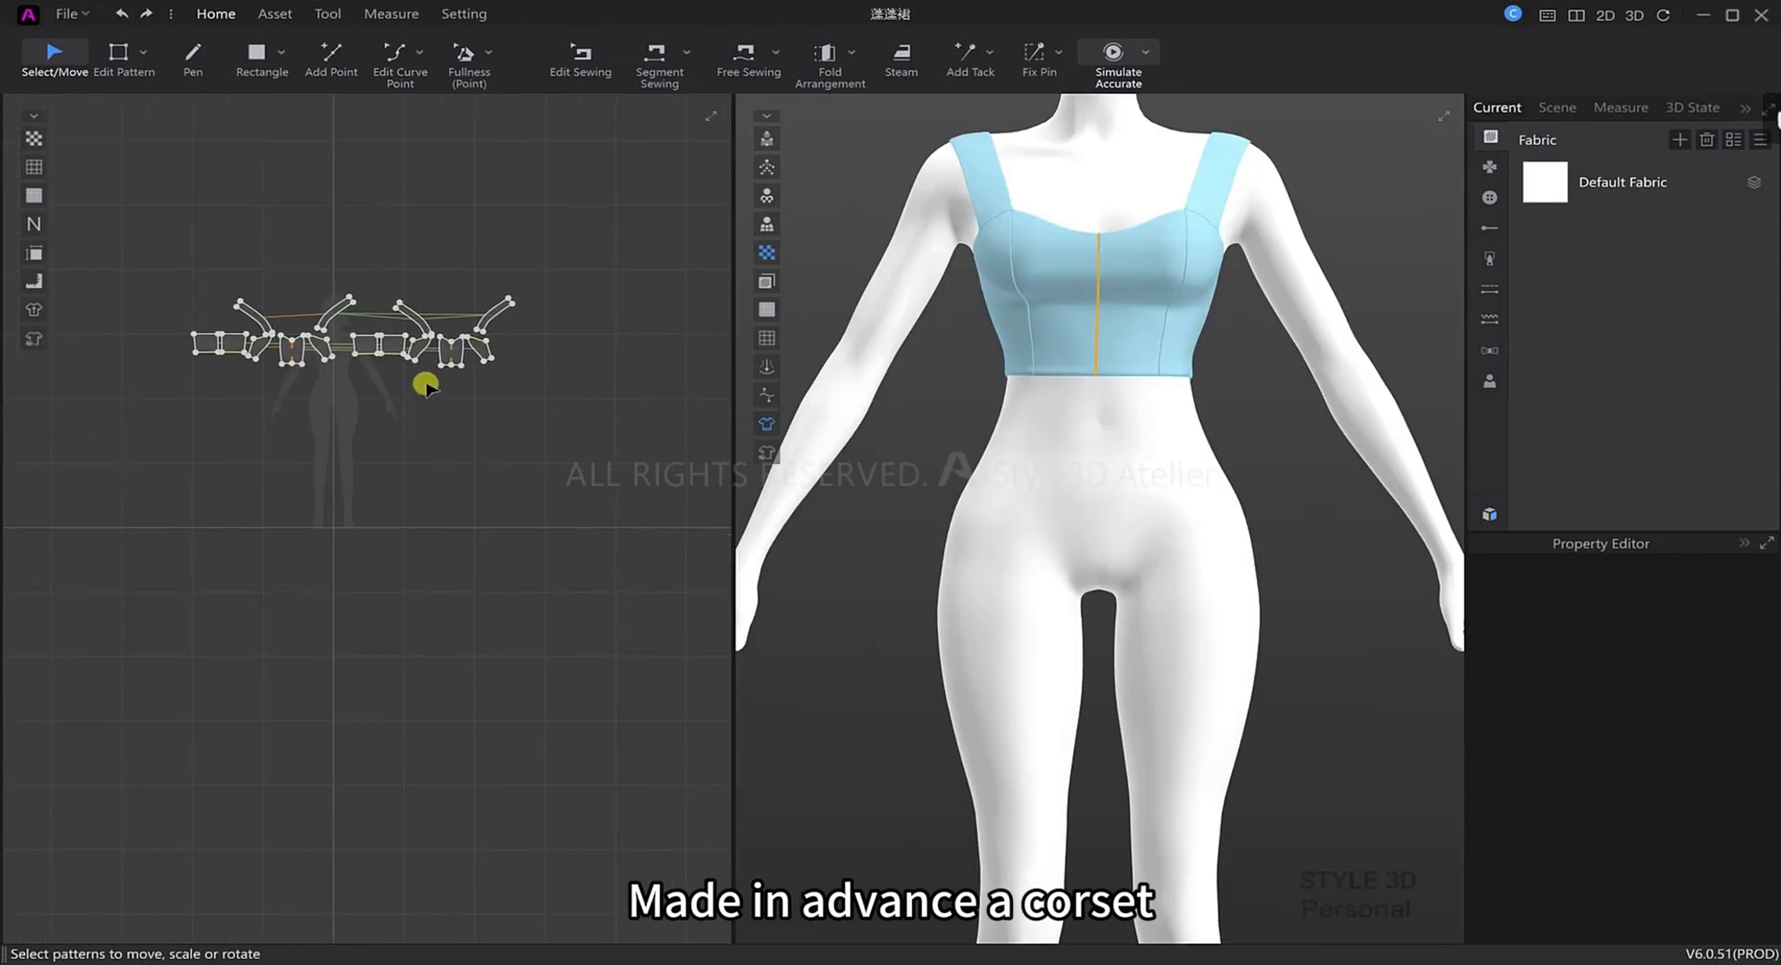
Draw a rectangle pattern about 326 cm wide below the corset pieces in the 2D pattern window.
scroll(292, 419, down, 3)
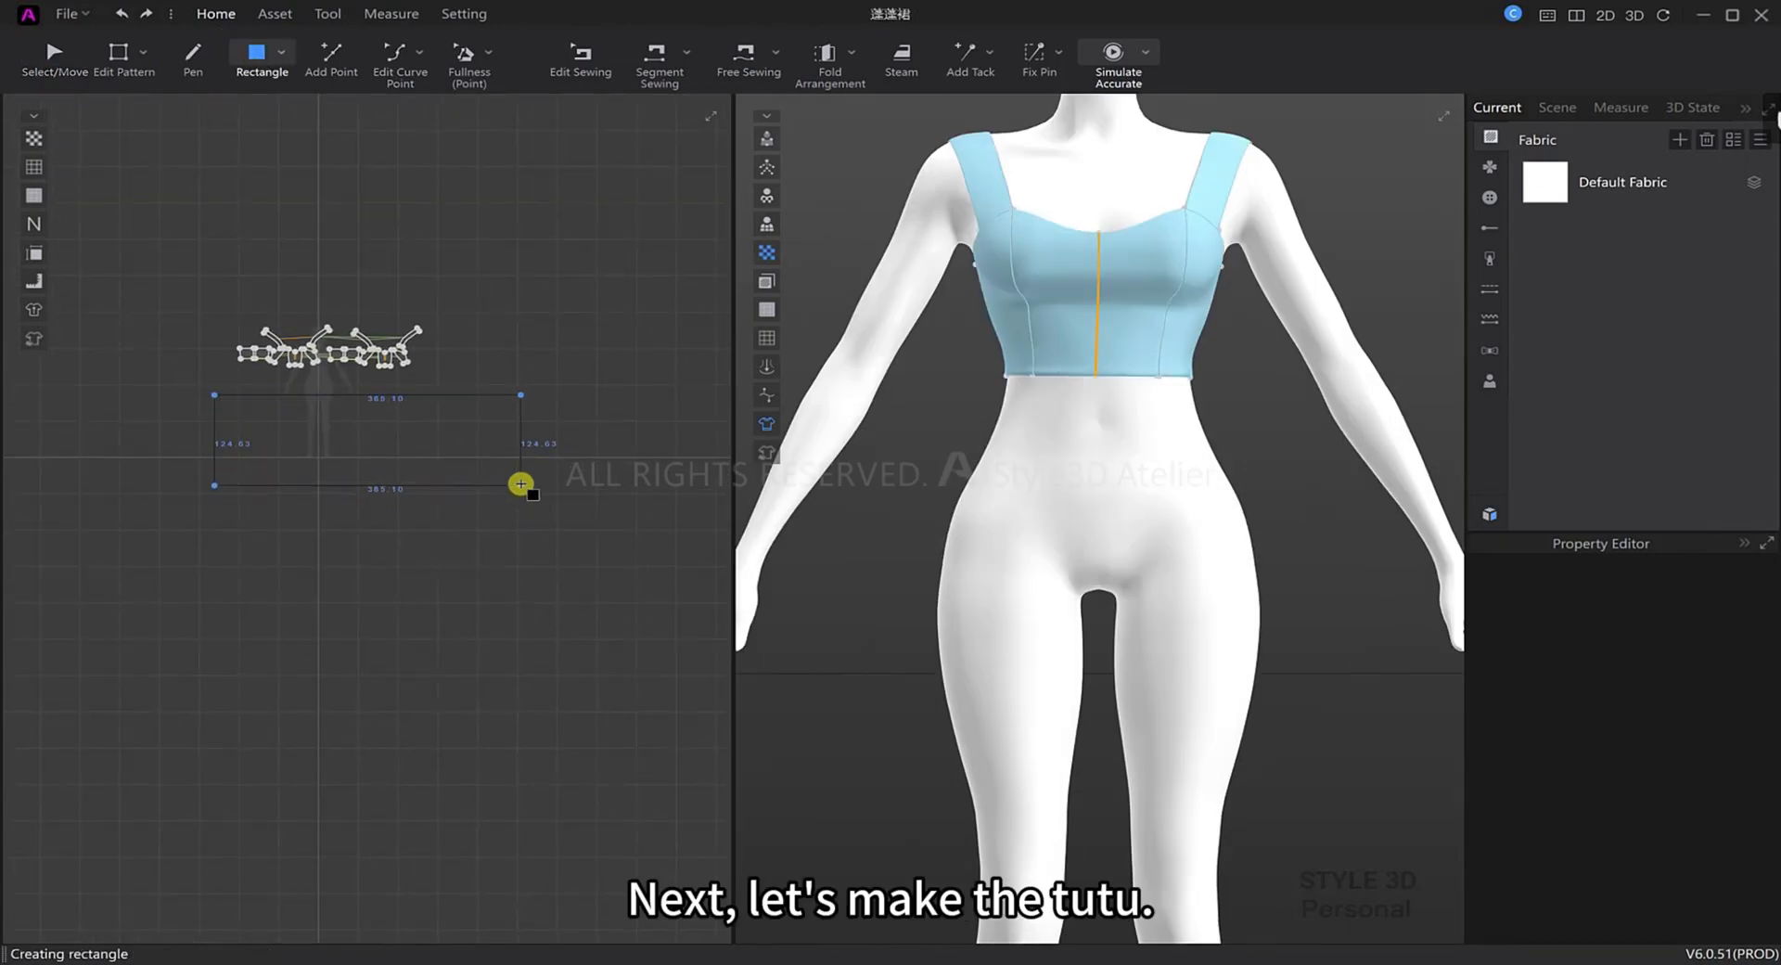
click(474, 458)
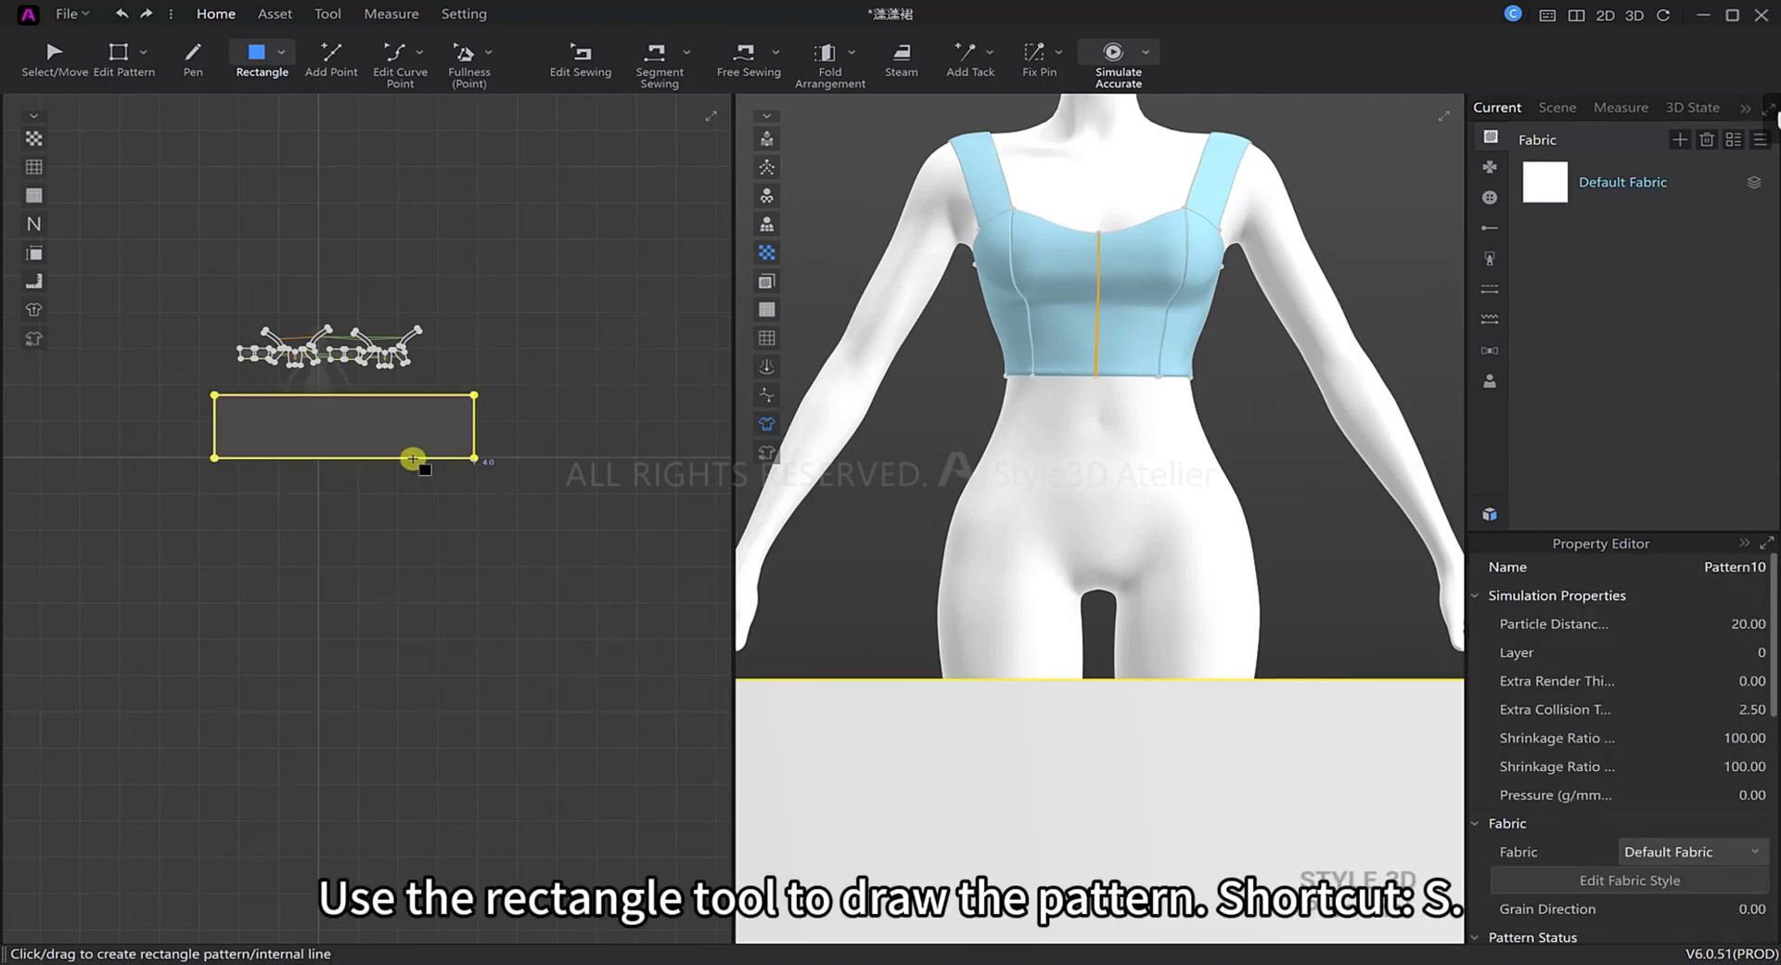
click(55, 55)
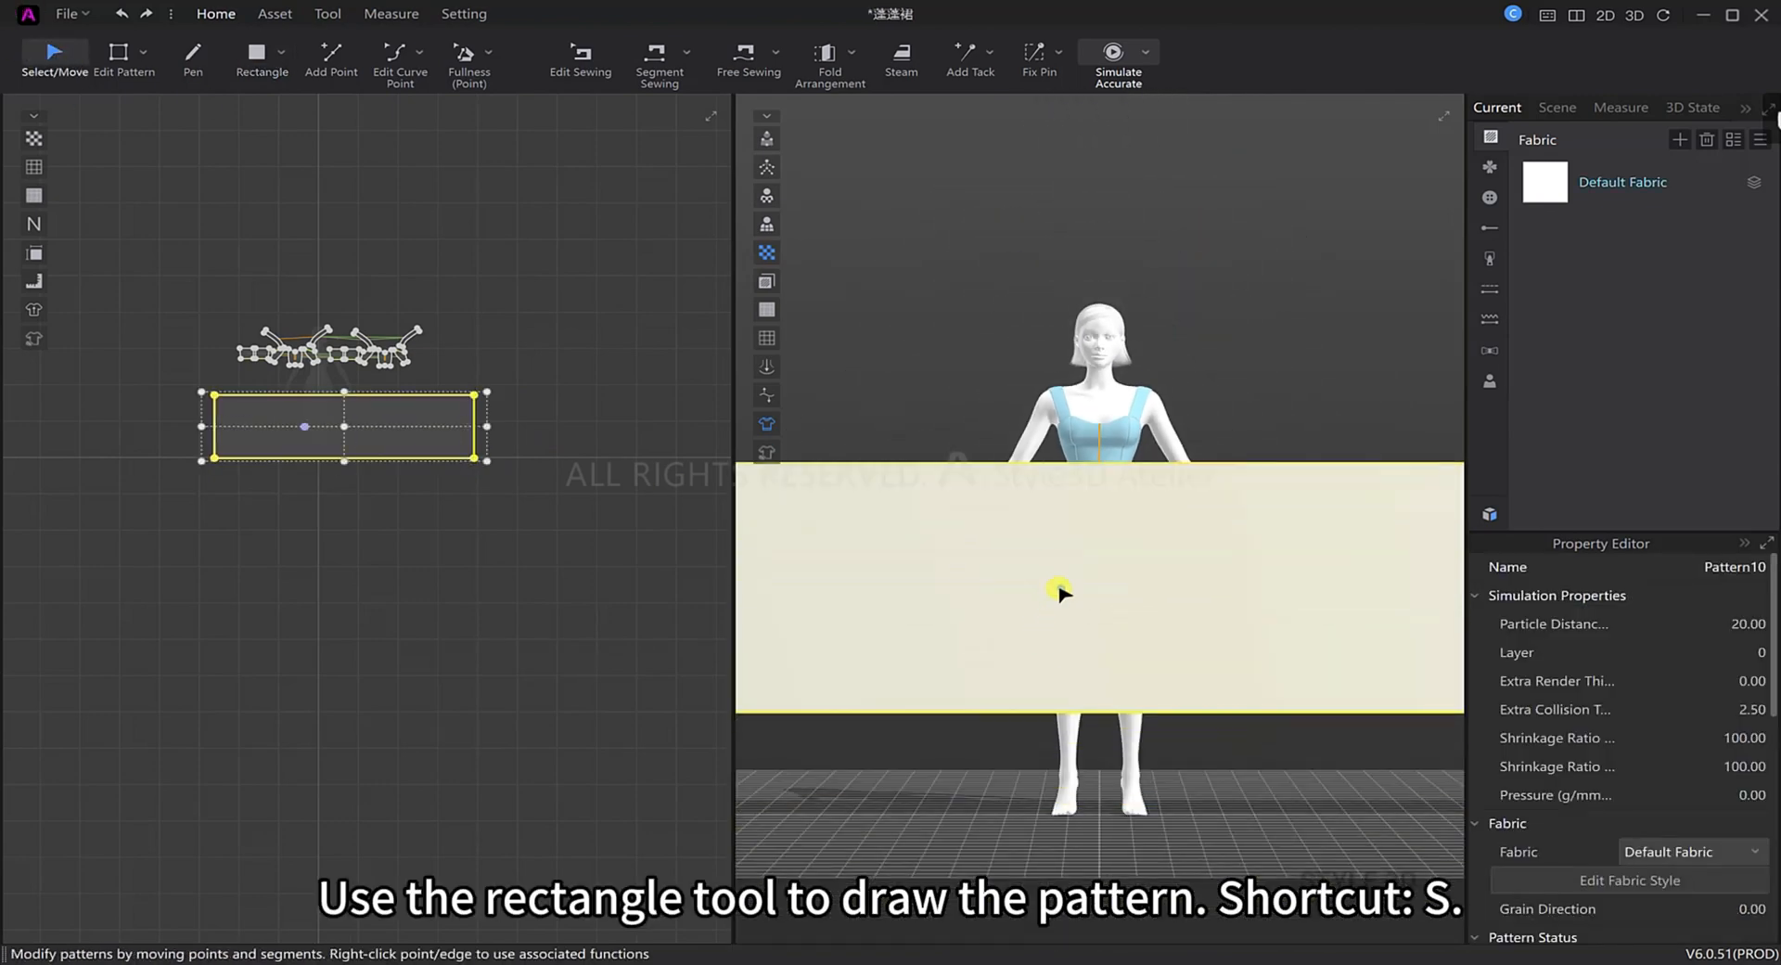
Resize the rectangle to about 55 cm high and reposition it in front of the avatar in 3D.
scroll(458, 491, up, 3)
drag(237, 372, 237, 367)
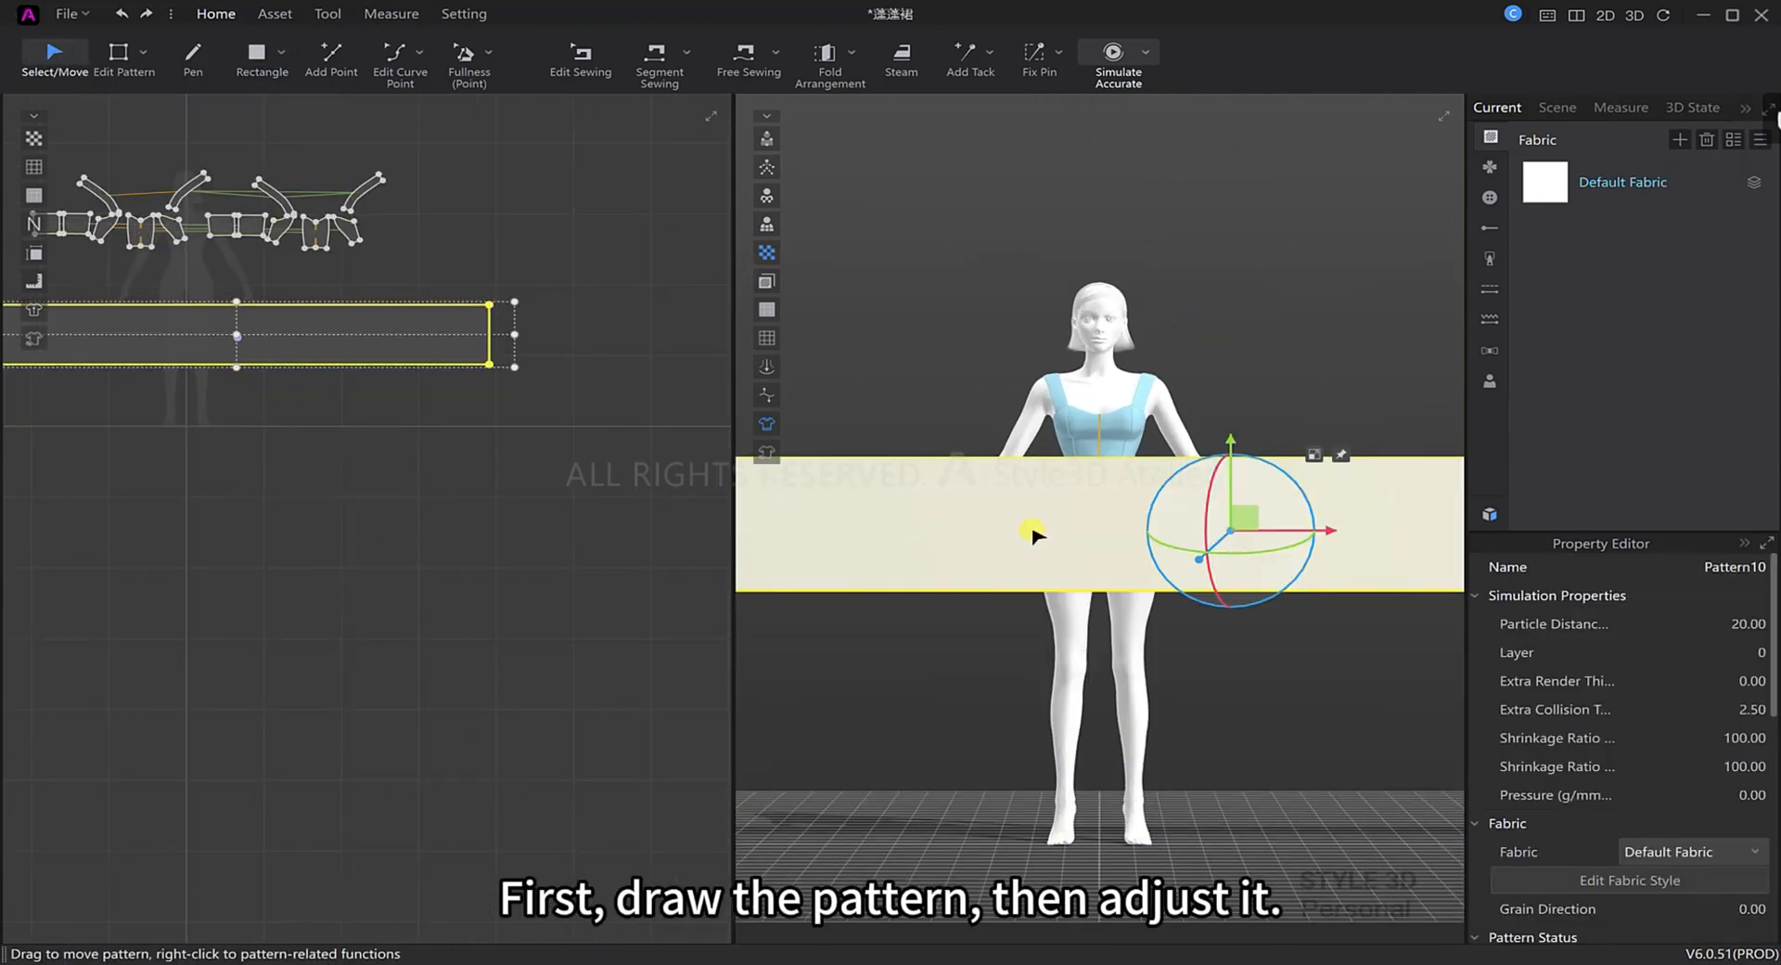
drag(318, 409, 318, 409)
right_drag(1127, 534, 1373, 570)
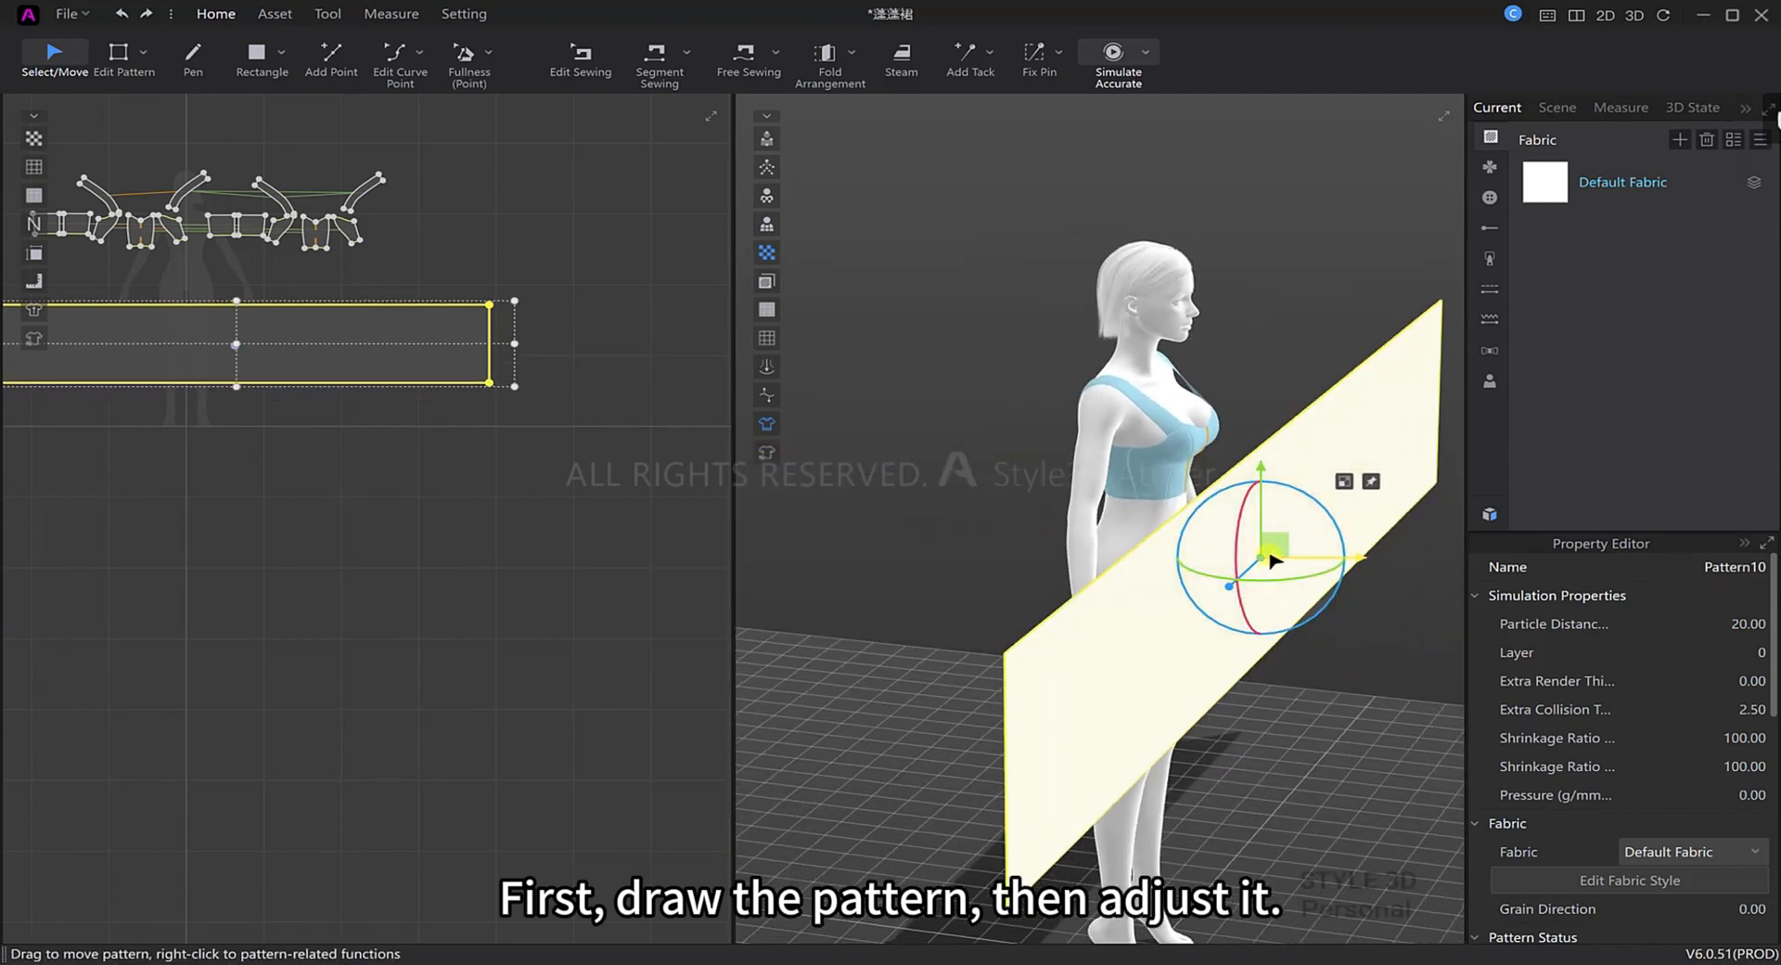
drag(1276, 561, 1257, 564)
right_drag(1244, 604, 878, 549)
Draw a vertical line between the midpoints of the rectangle's long edges and cut the pattern along it.
scroll(515, 547, up, 1)
middle_drag(93, 406, 231, 442)
scroll(231, 442, up, 2)
click(231, 442)
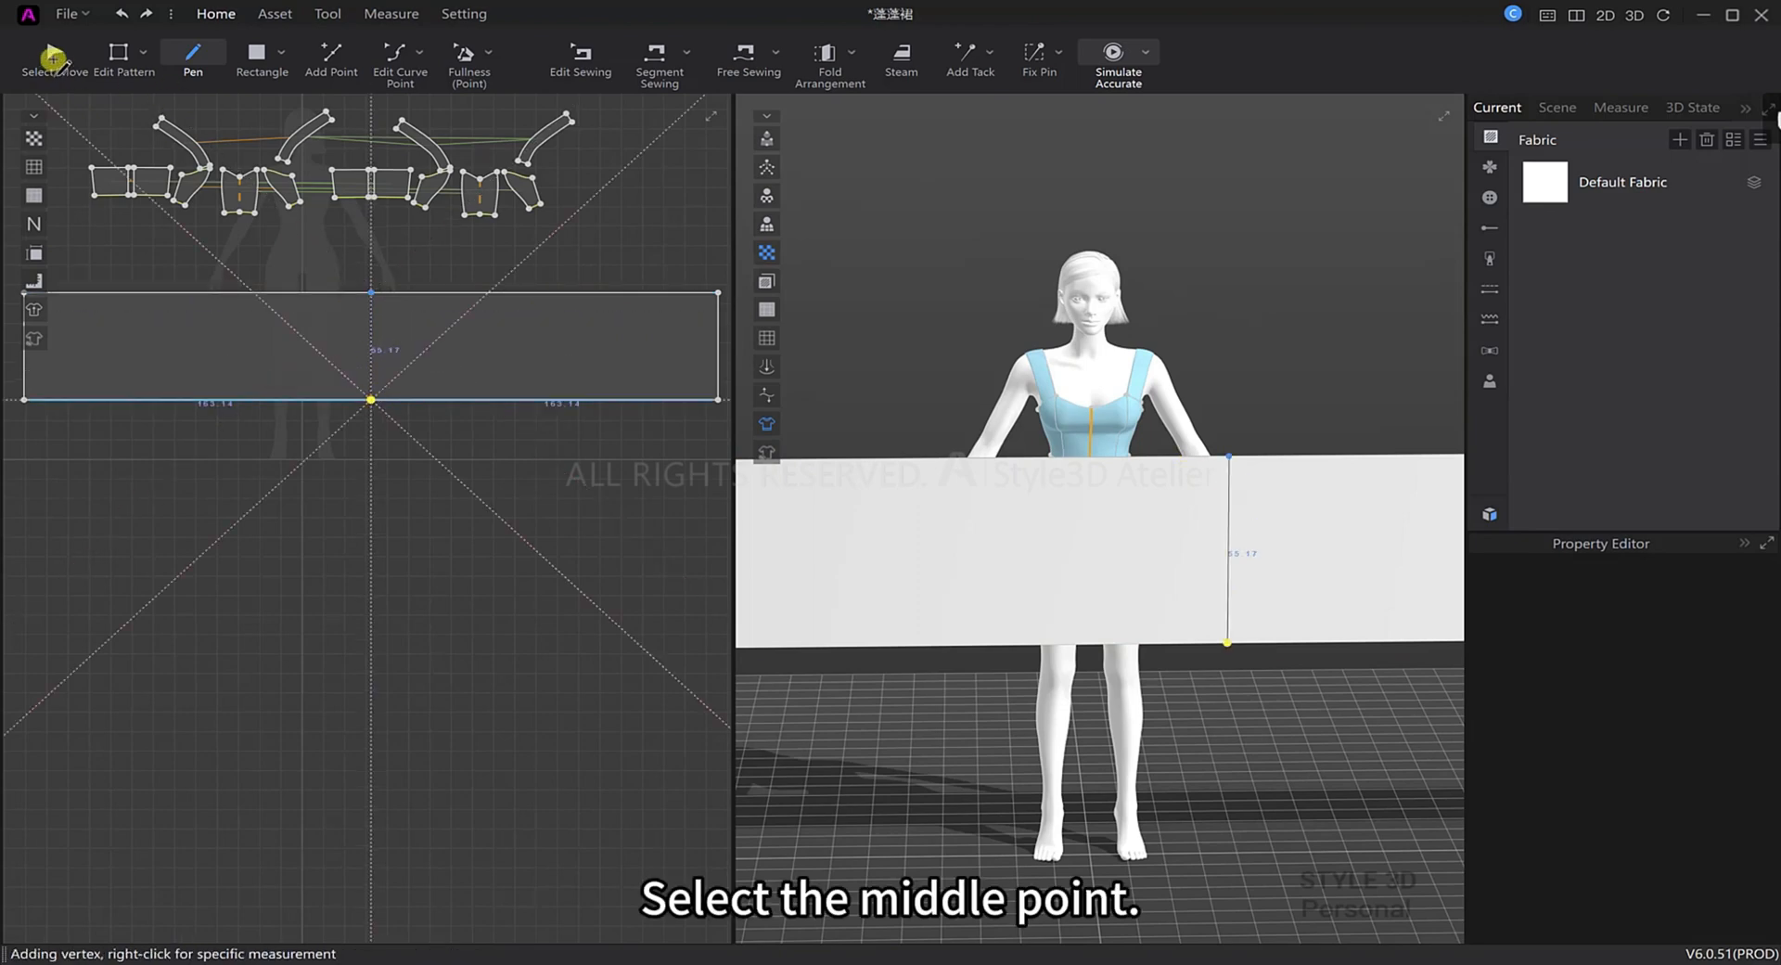
click(53, 59)
right_click(370, 320)
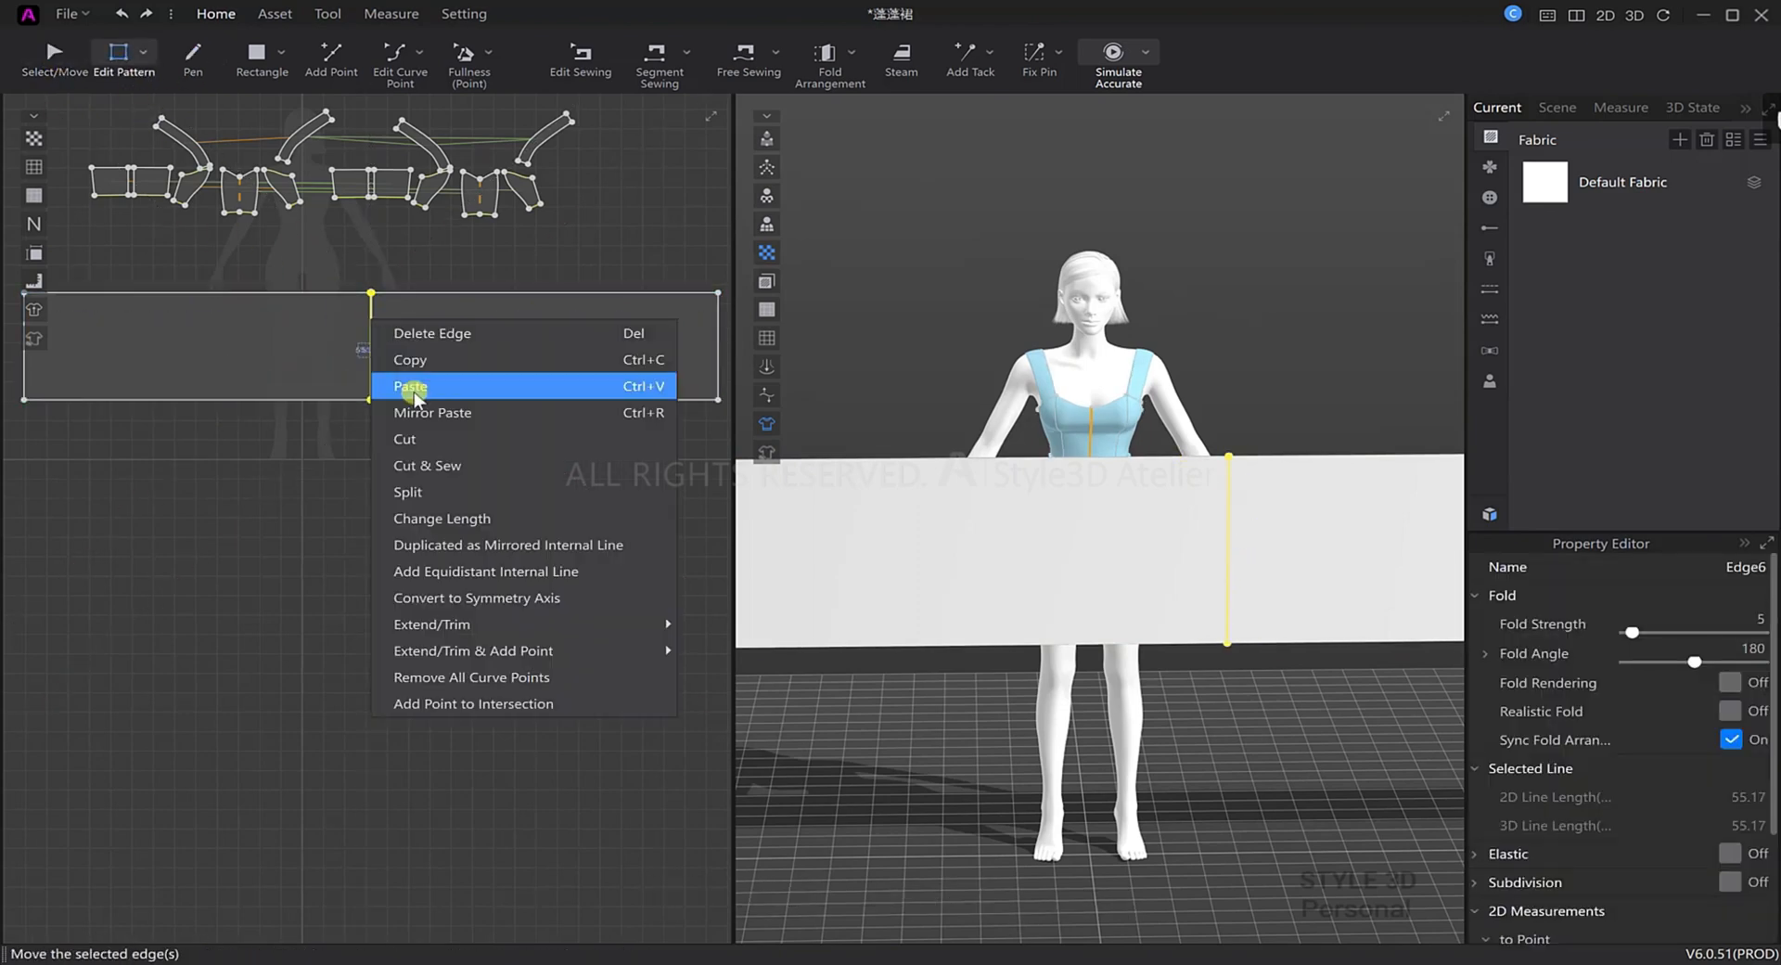
click(445, 444)
click(767, 167)
scroll(1074, 581, down, 1)
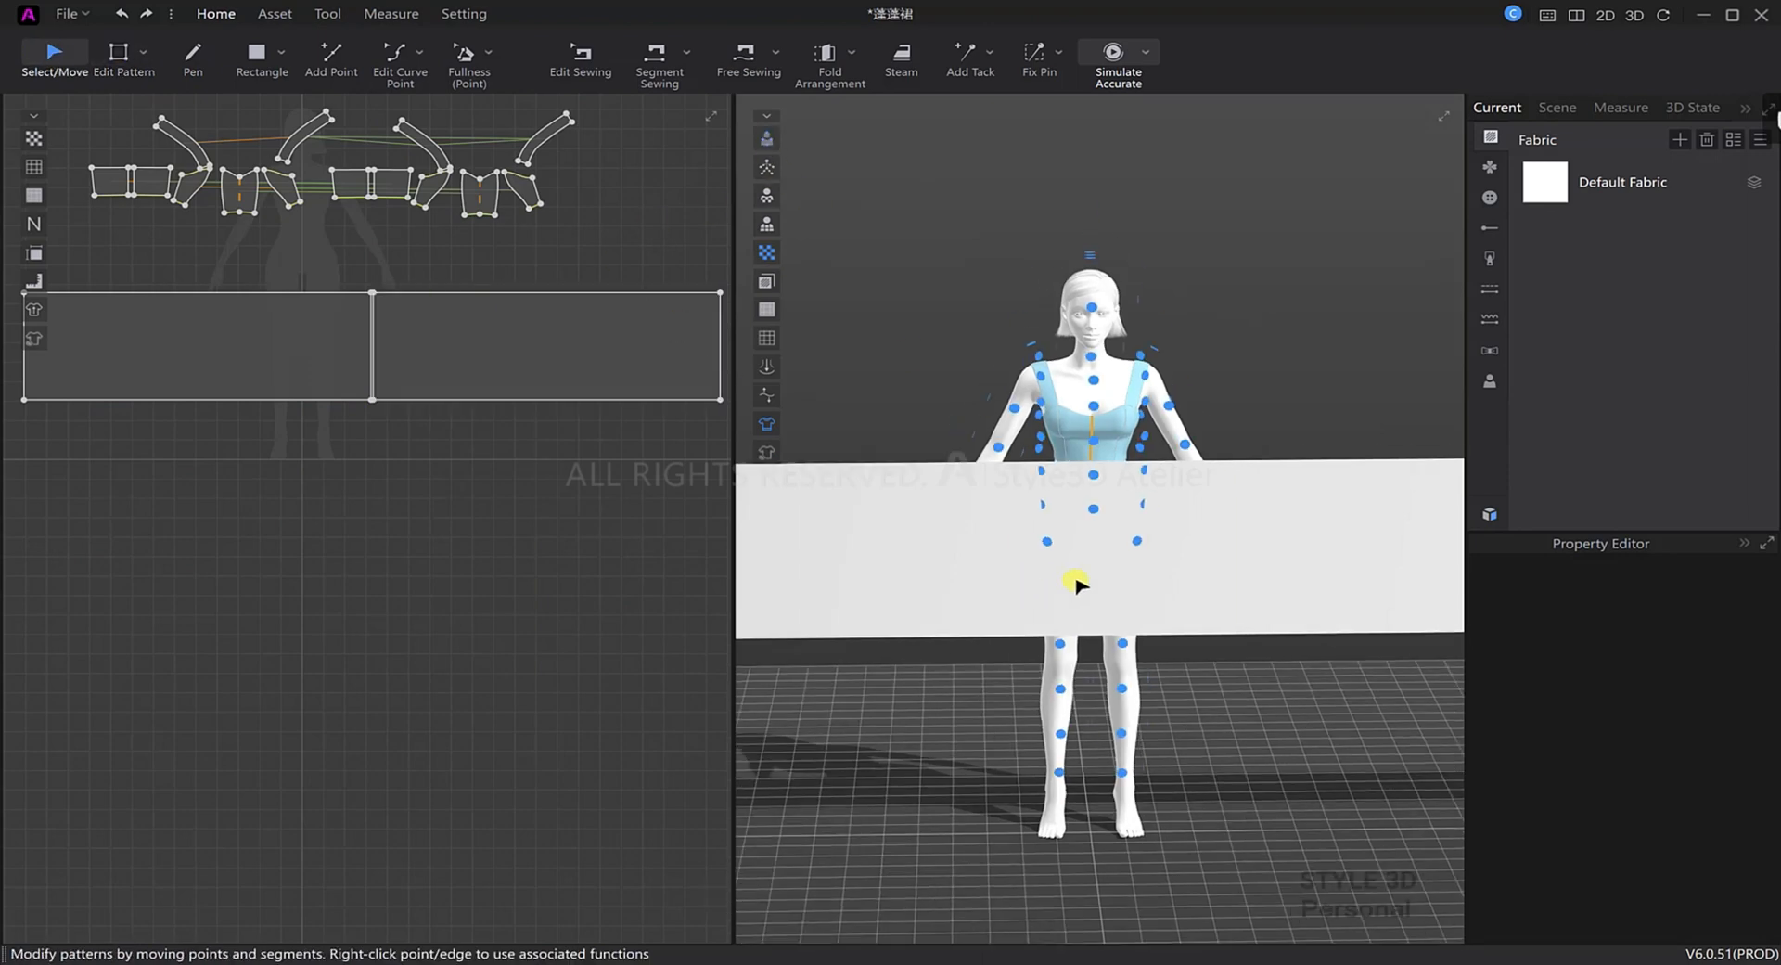
right_drag(1074, 581, 1244, 594)
click(1280, 585)
click(1344, 440)
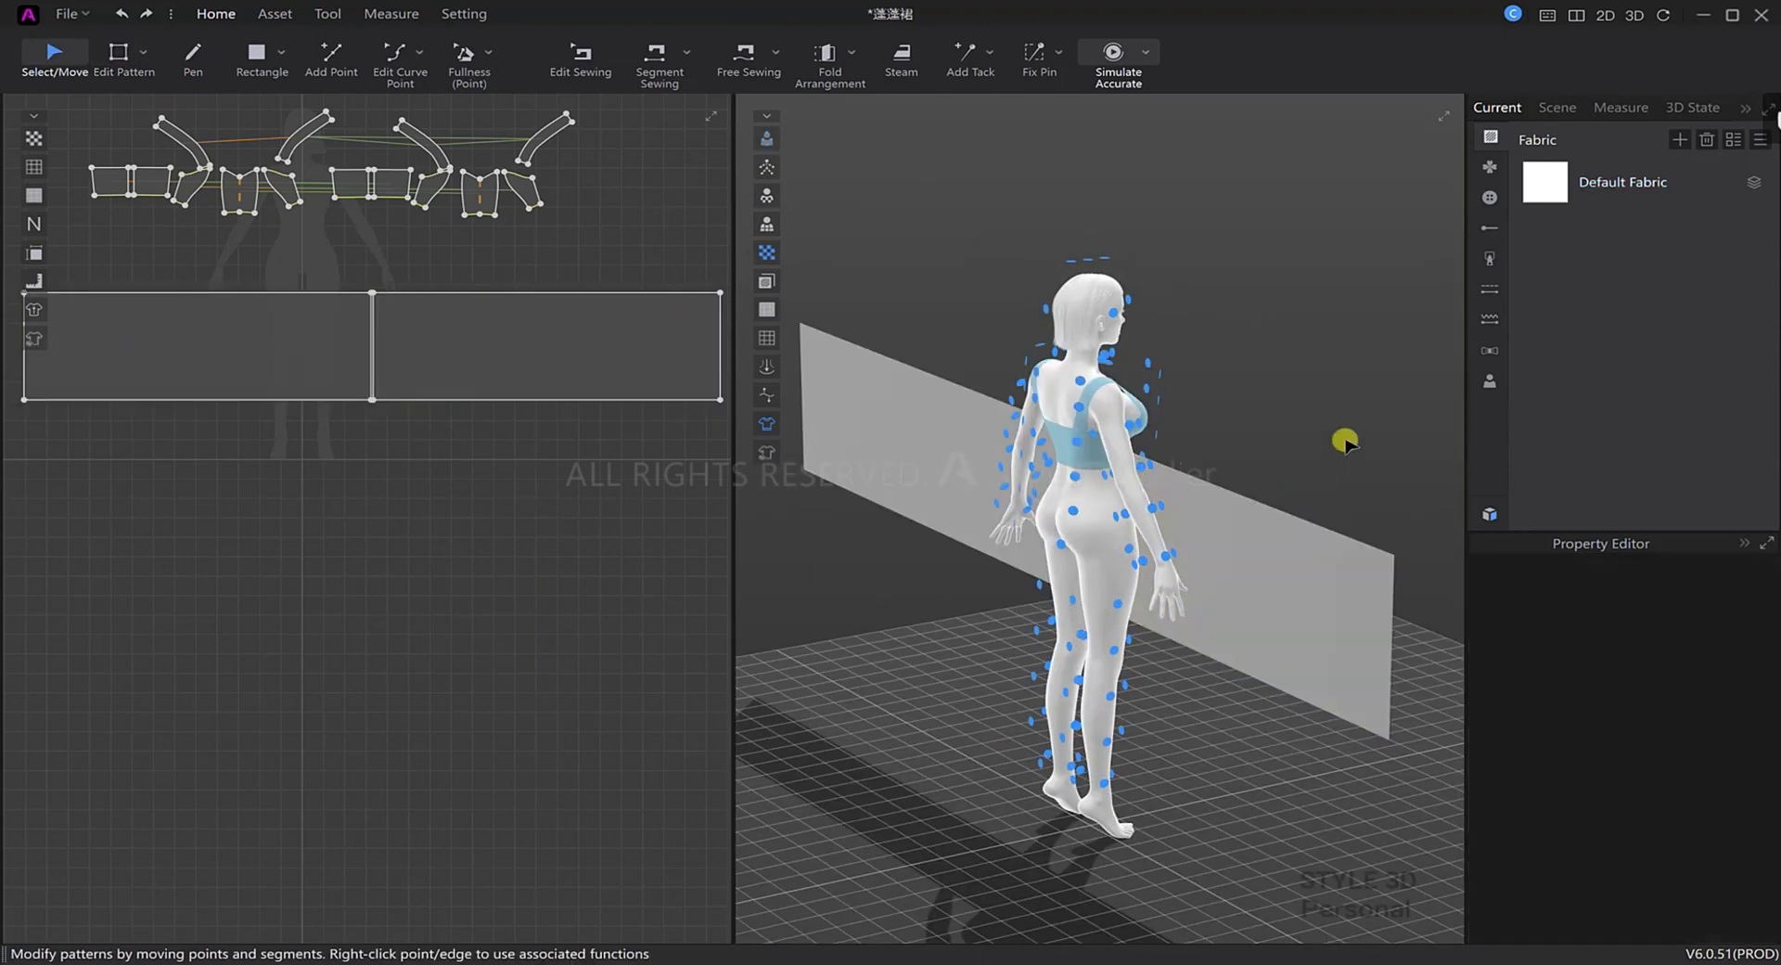
click(768, 167)
Move the left half of the cut rectangle sideways, away from the right half in 3D.
right_drag(1095, 562, 935, 544)
click(934, 550)
drag(954, 553, 872, 550)
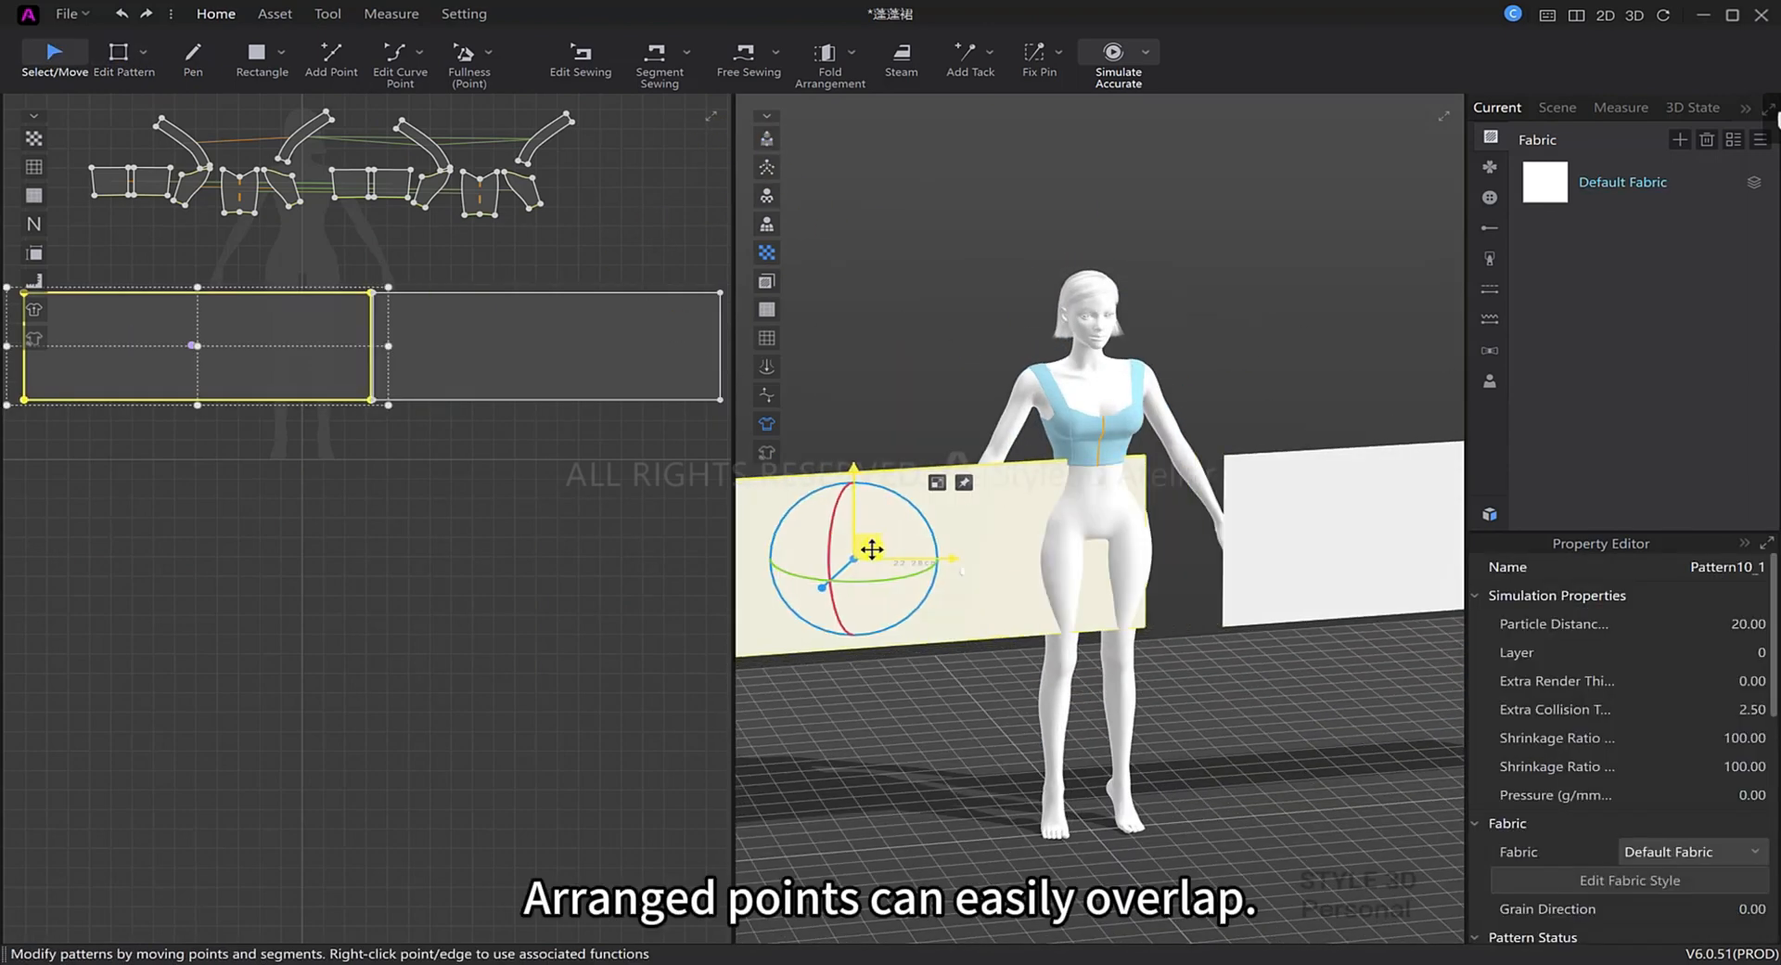
scroll(872, 549, down, 2)
right_click(872, 549)
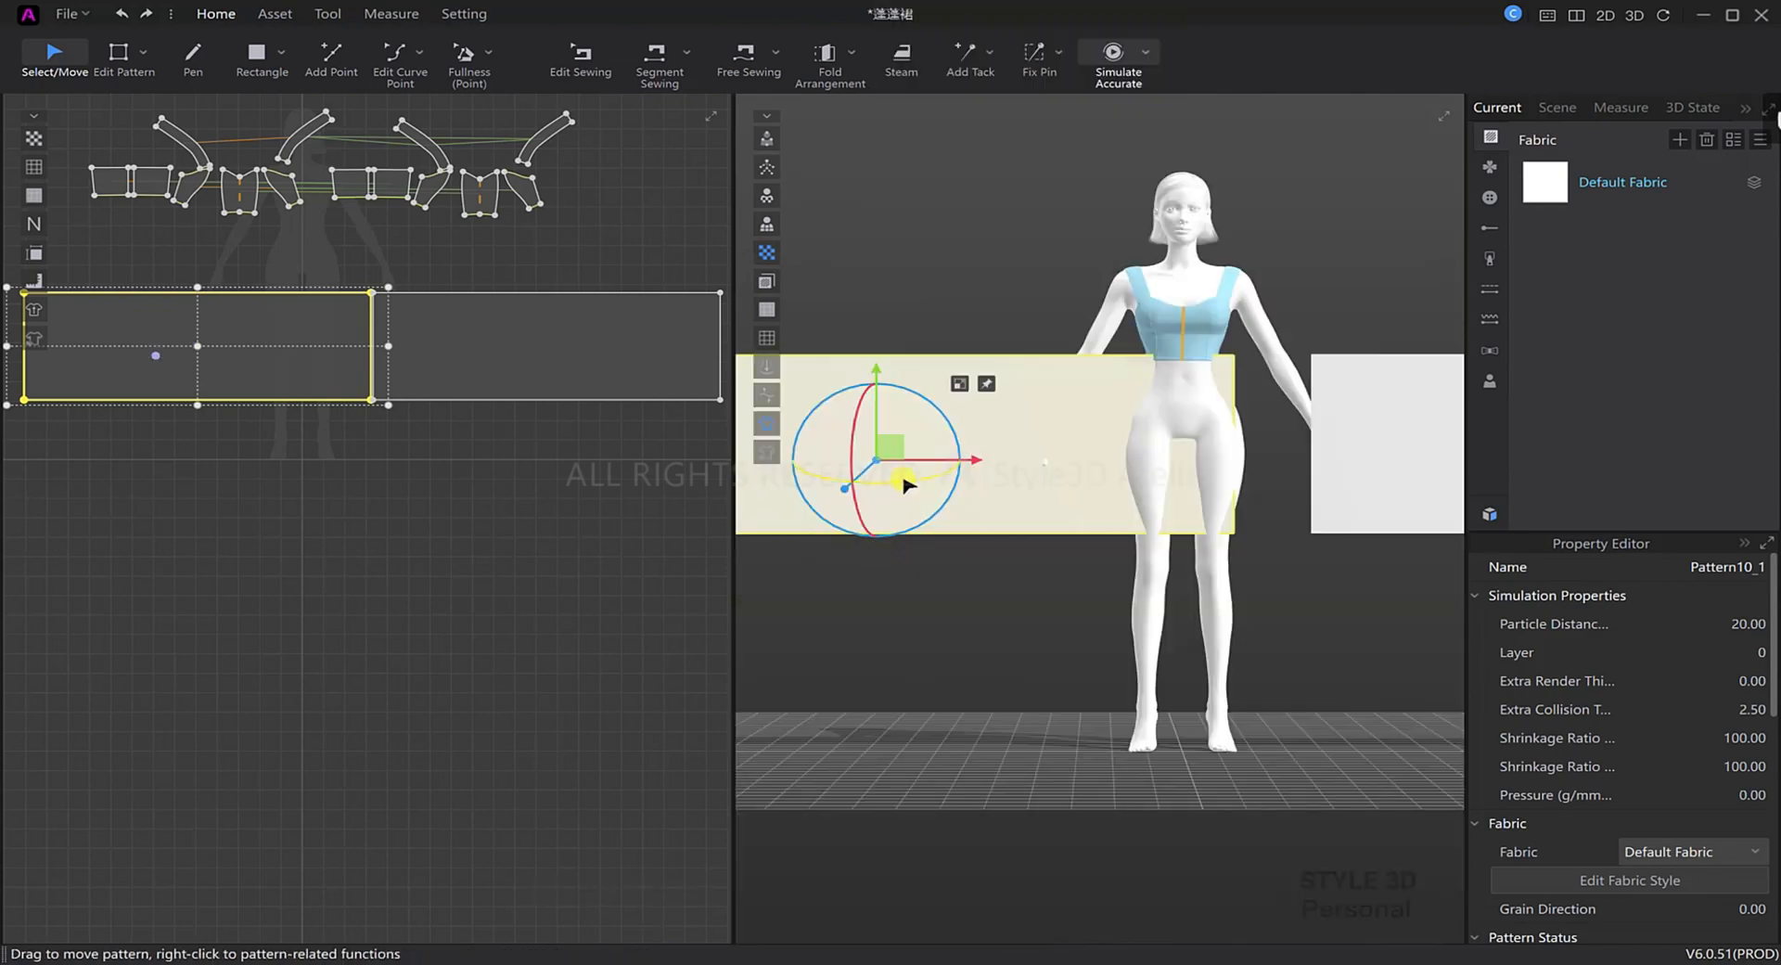
Delete the left half of the cut rectangle and move the remaining half in front of the avatar's hips.
scroll(958, 493, down, 2)
right_drag(965, 495, 1322, 508)
right_drag(1234, 423, 1194, 541)
key(Delete)
drag(1173, 419, 927, 449)
right_drag(1014, 465, 938, 428)
scroll(925, 420, up, 5)
middle_drag(925, 419, 1169, 484)
right_drag(1169, 483, 1114, 545)
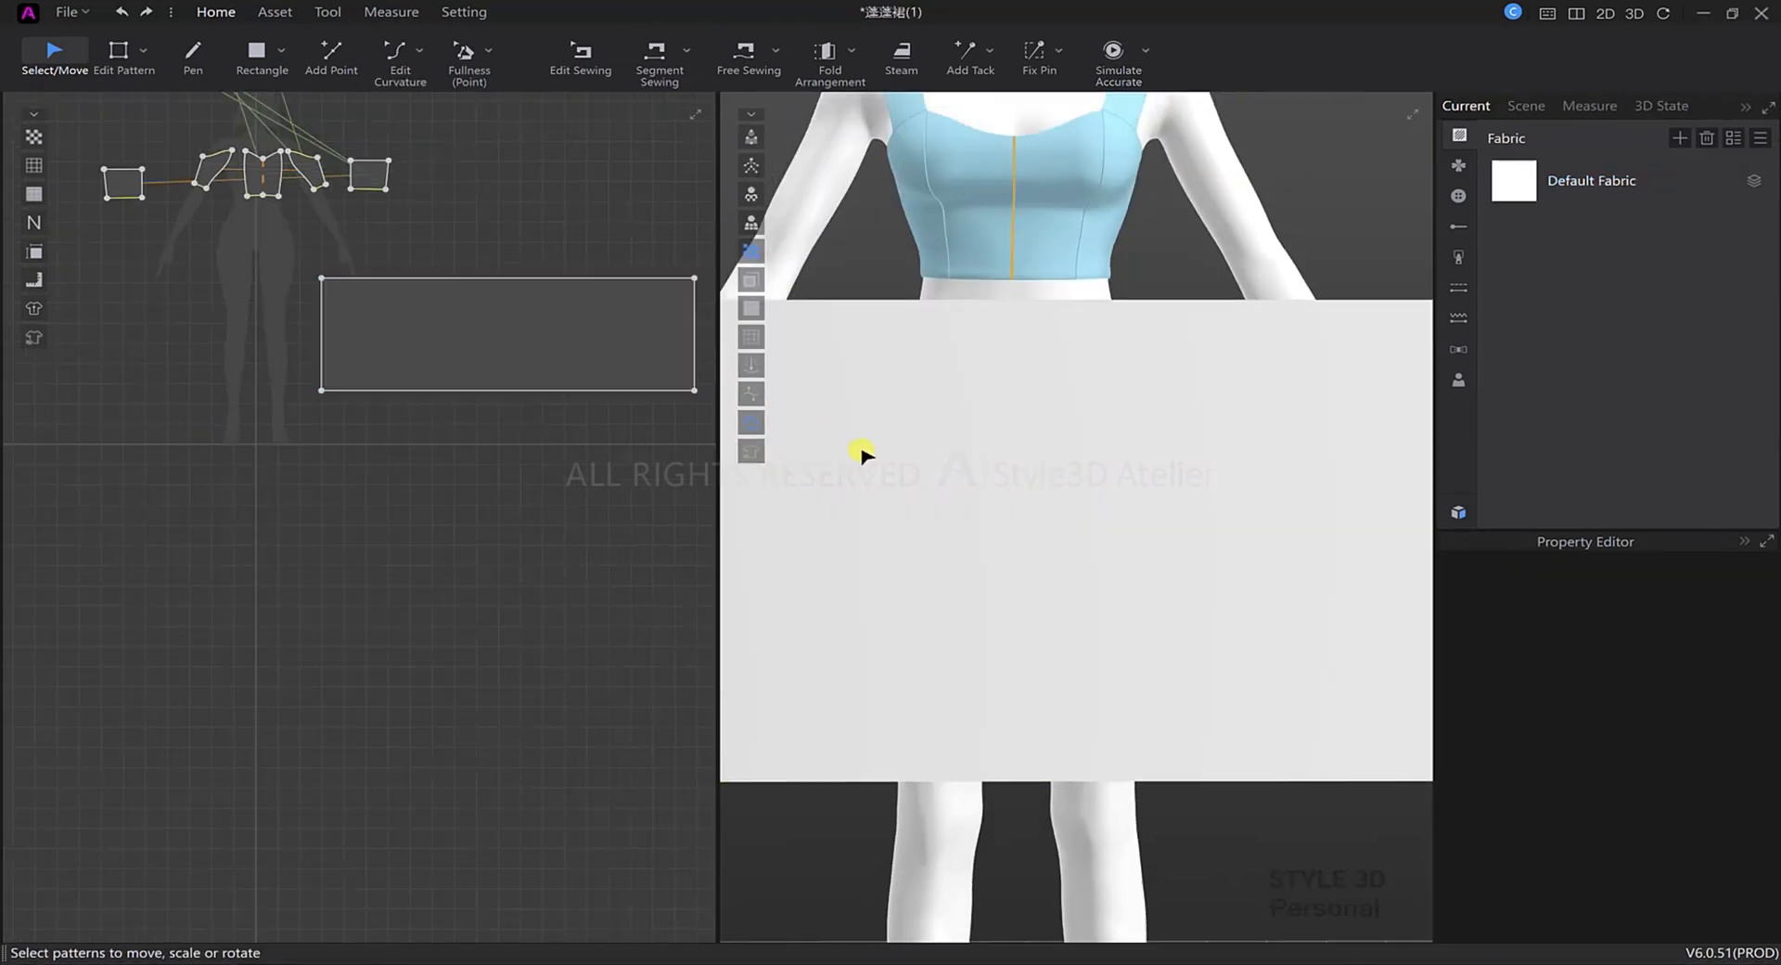
Place the skirt rectangle directly below the lower row of corset pieces in the 2D window.
click(325, 338)
drag(248, 308, 248, 307)
middle_drag(277, 264, 306, 362)
scroll(306, 362, down, 3)
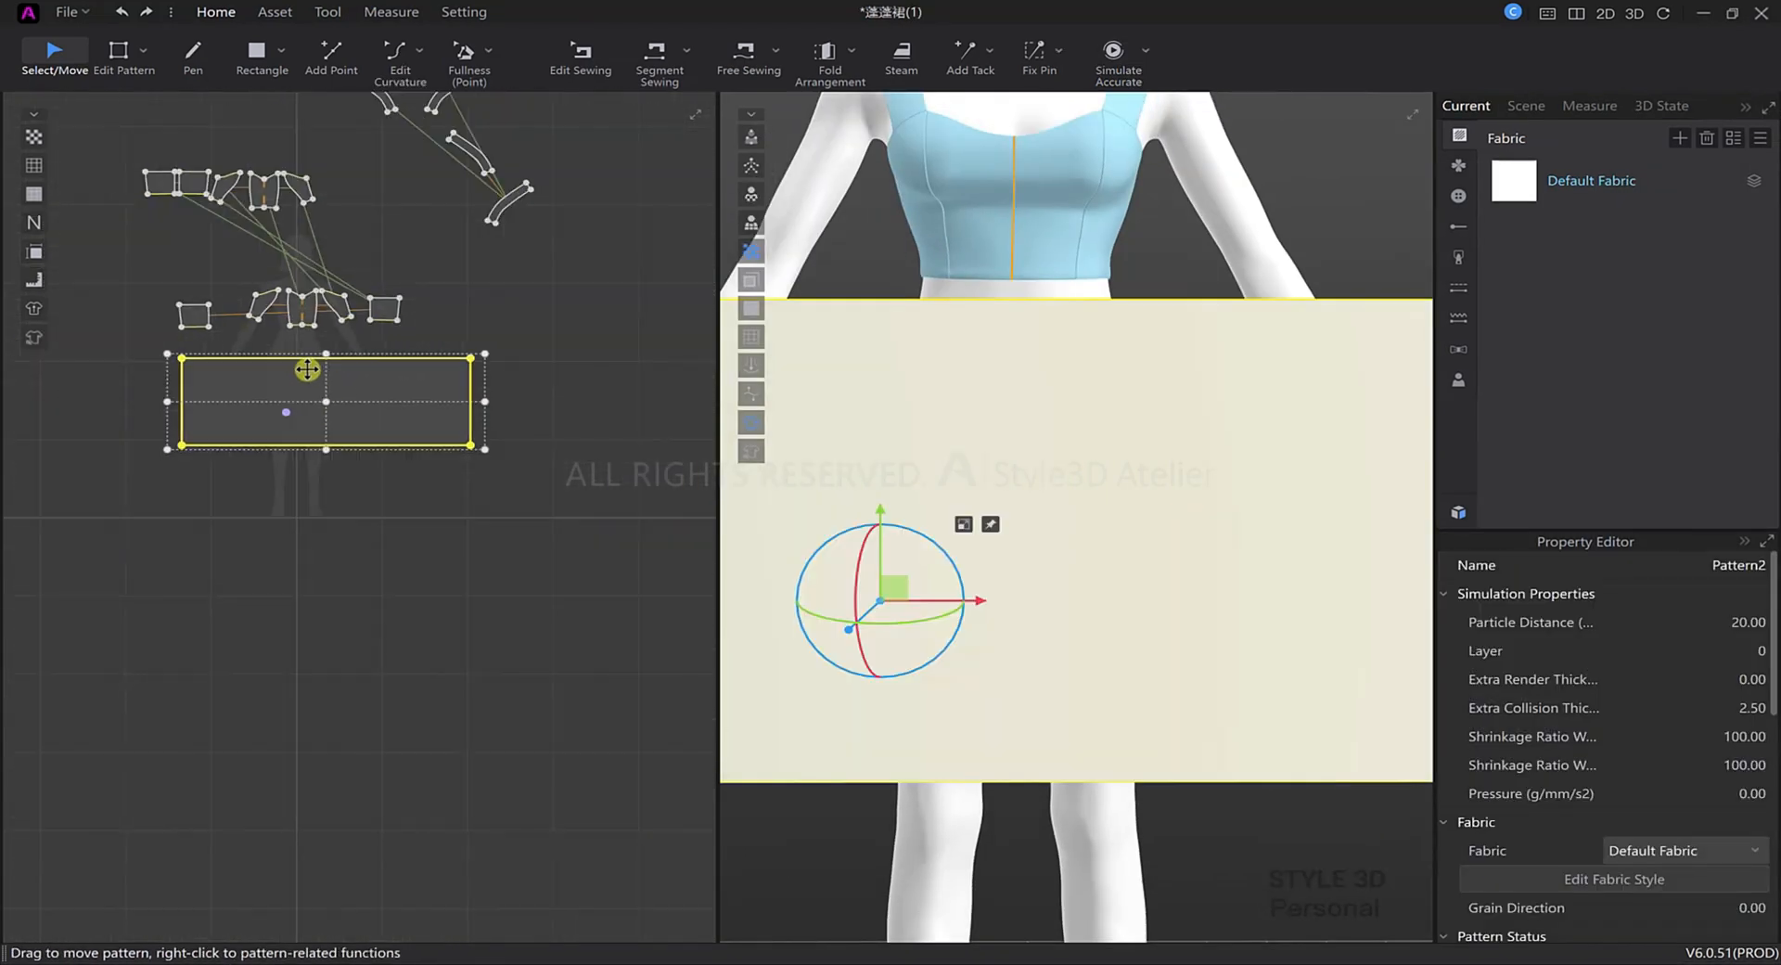
scroll(308, 366, up, 8)
drag(299, 500, 319, 457)
middle_drag(465, 292, 588, 256)
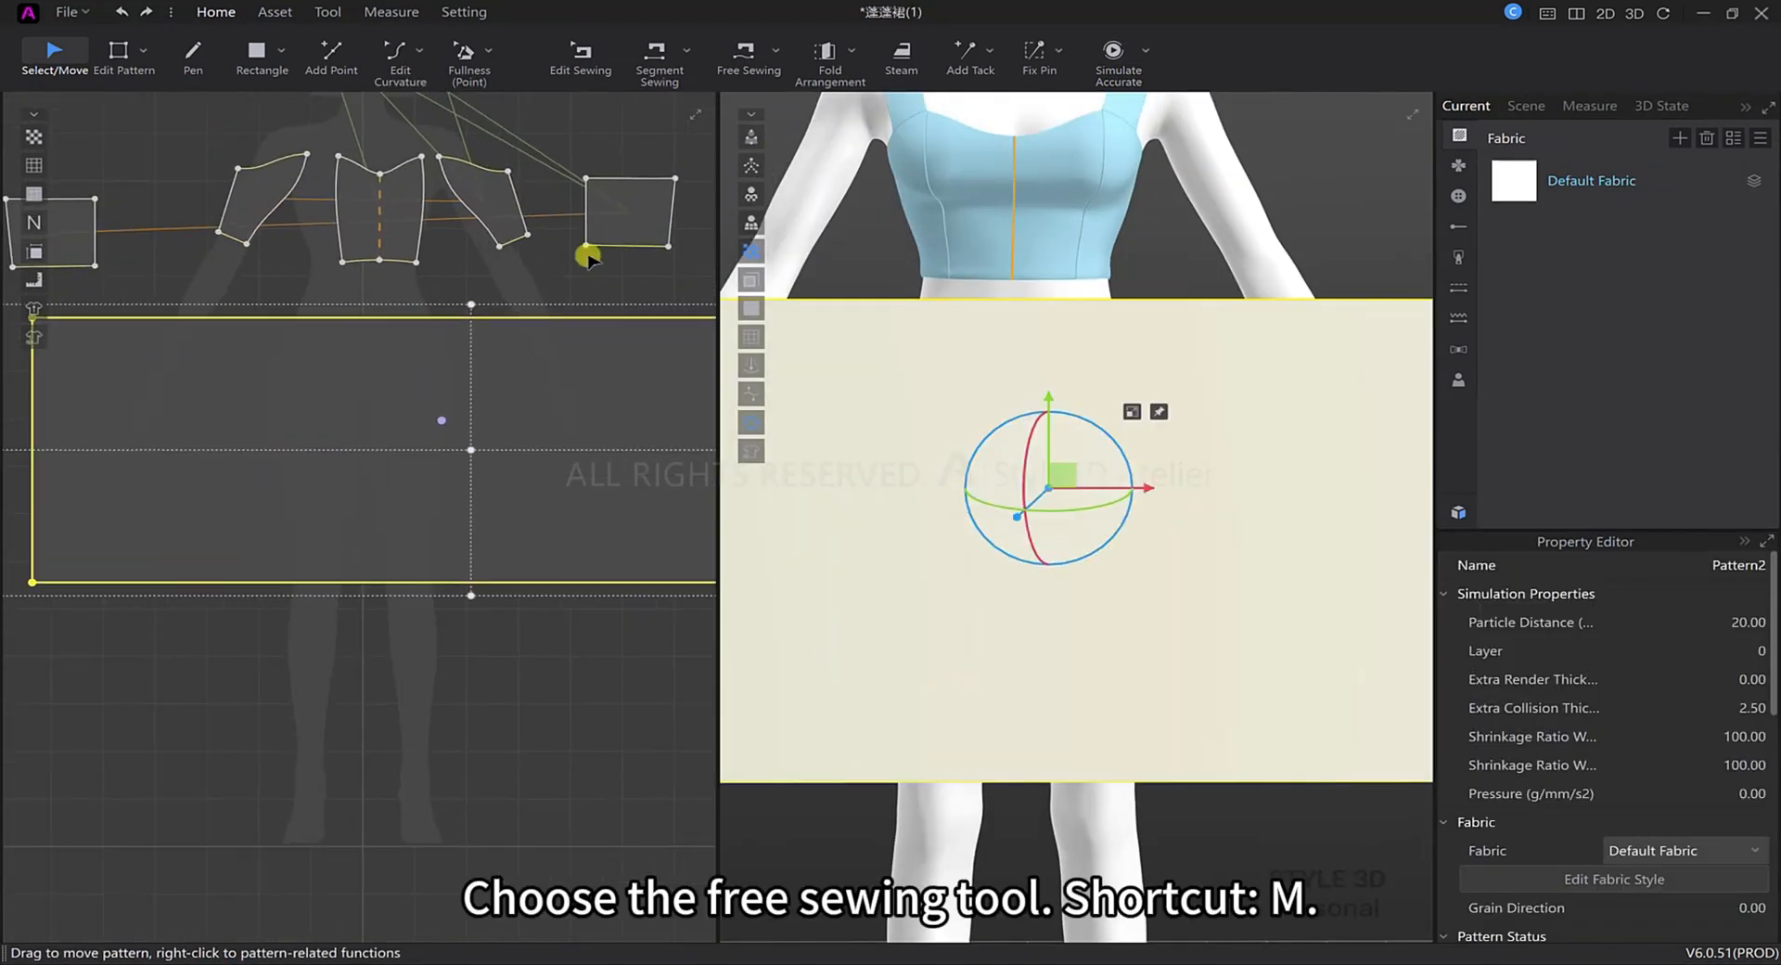
Sew the skirt rectangle's top edge to the bottom edges of the corset pieces with Free Sewing.
click(752, 61)
scroll(314, 429, down, 3)
middle_drag(314, 429, 215, 410)
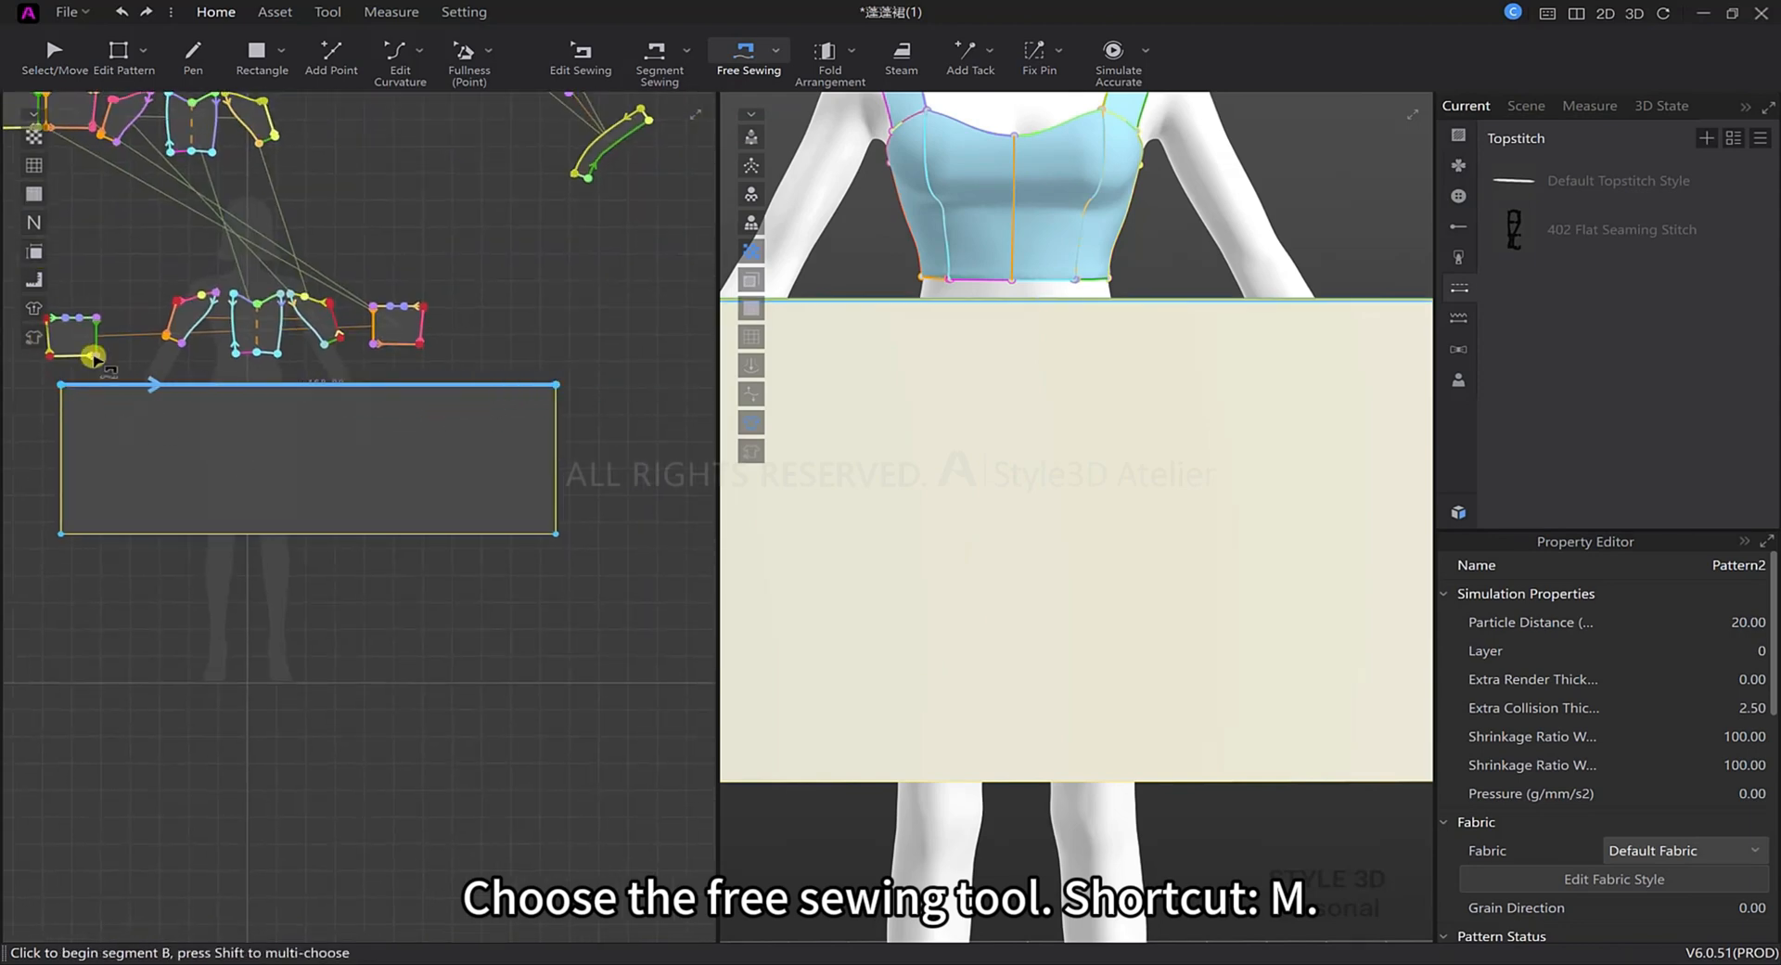
scroll(93, 357, up, 3)
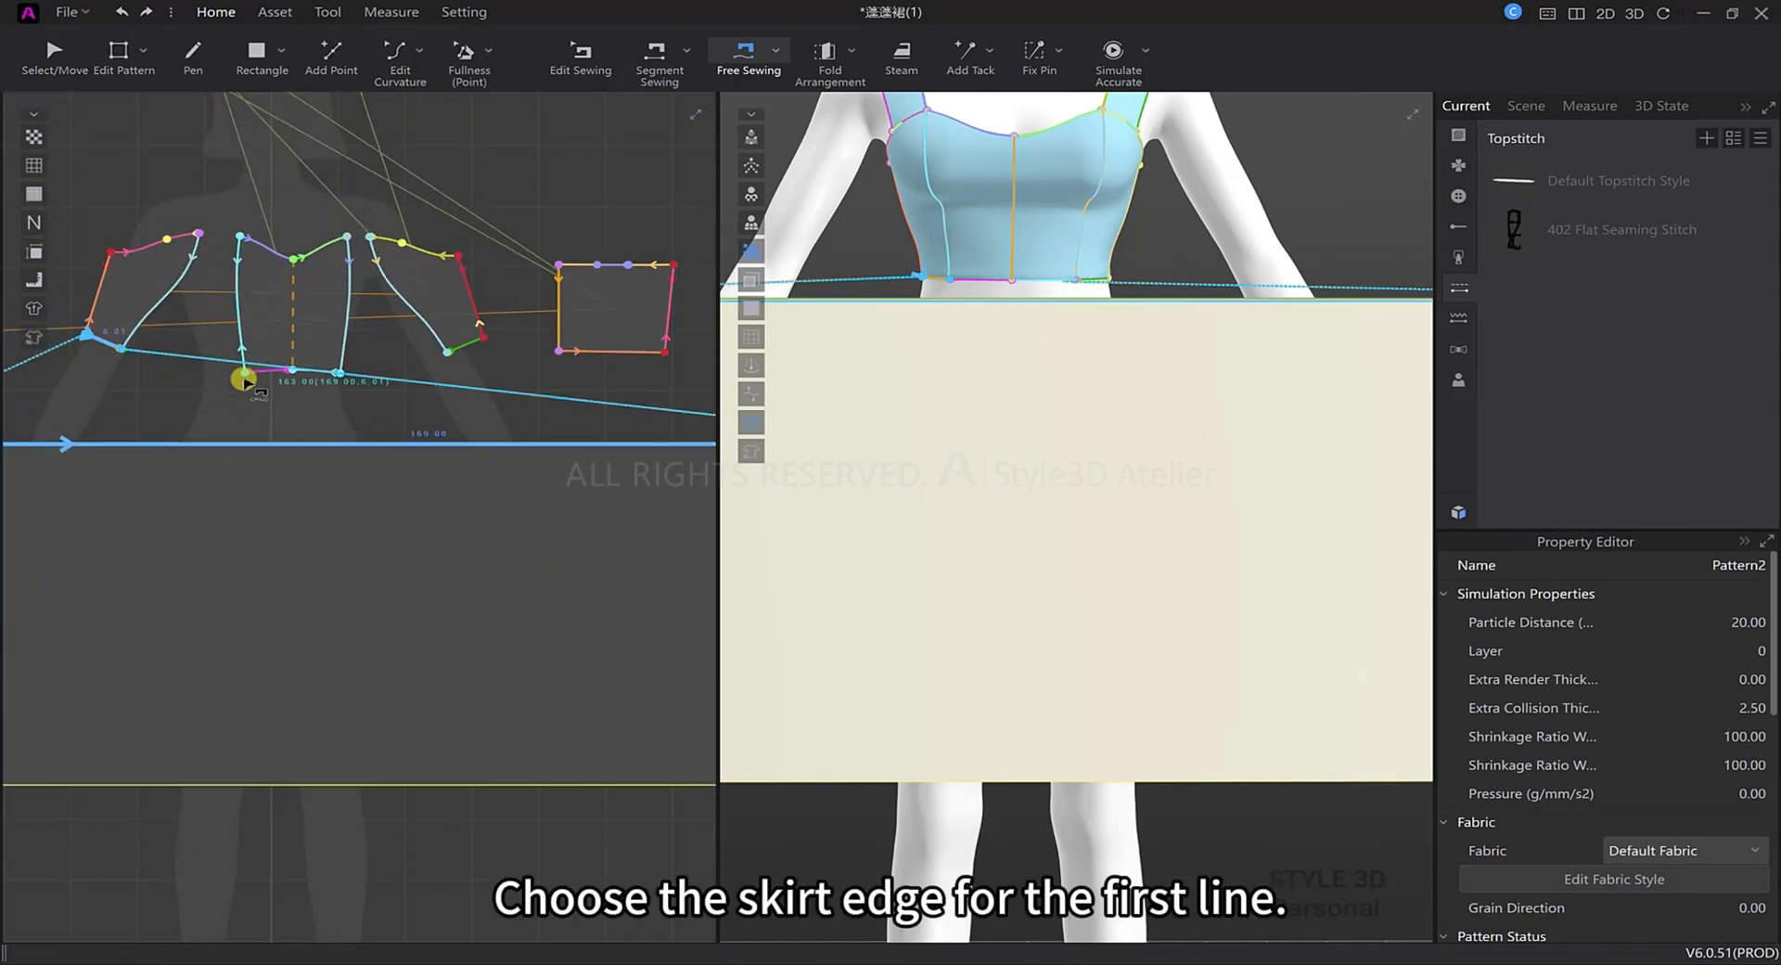
click(485, 341)
key(a)
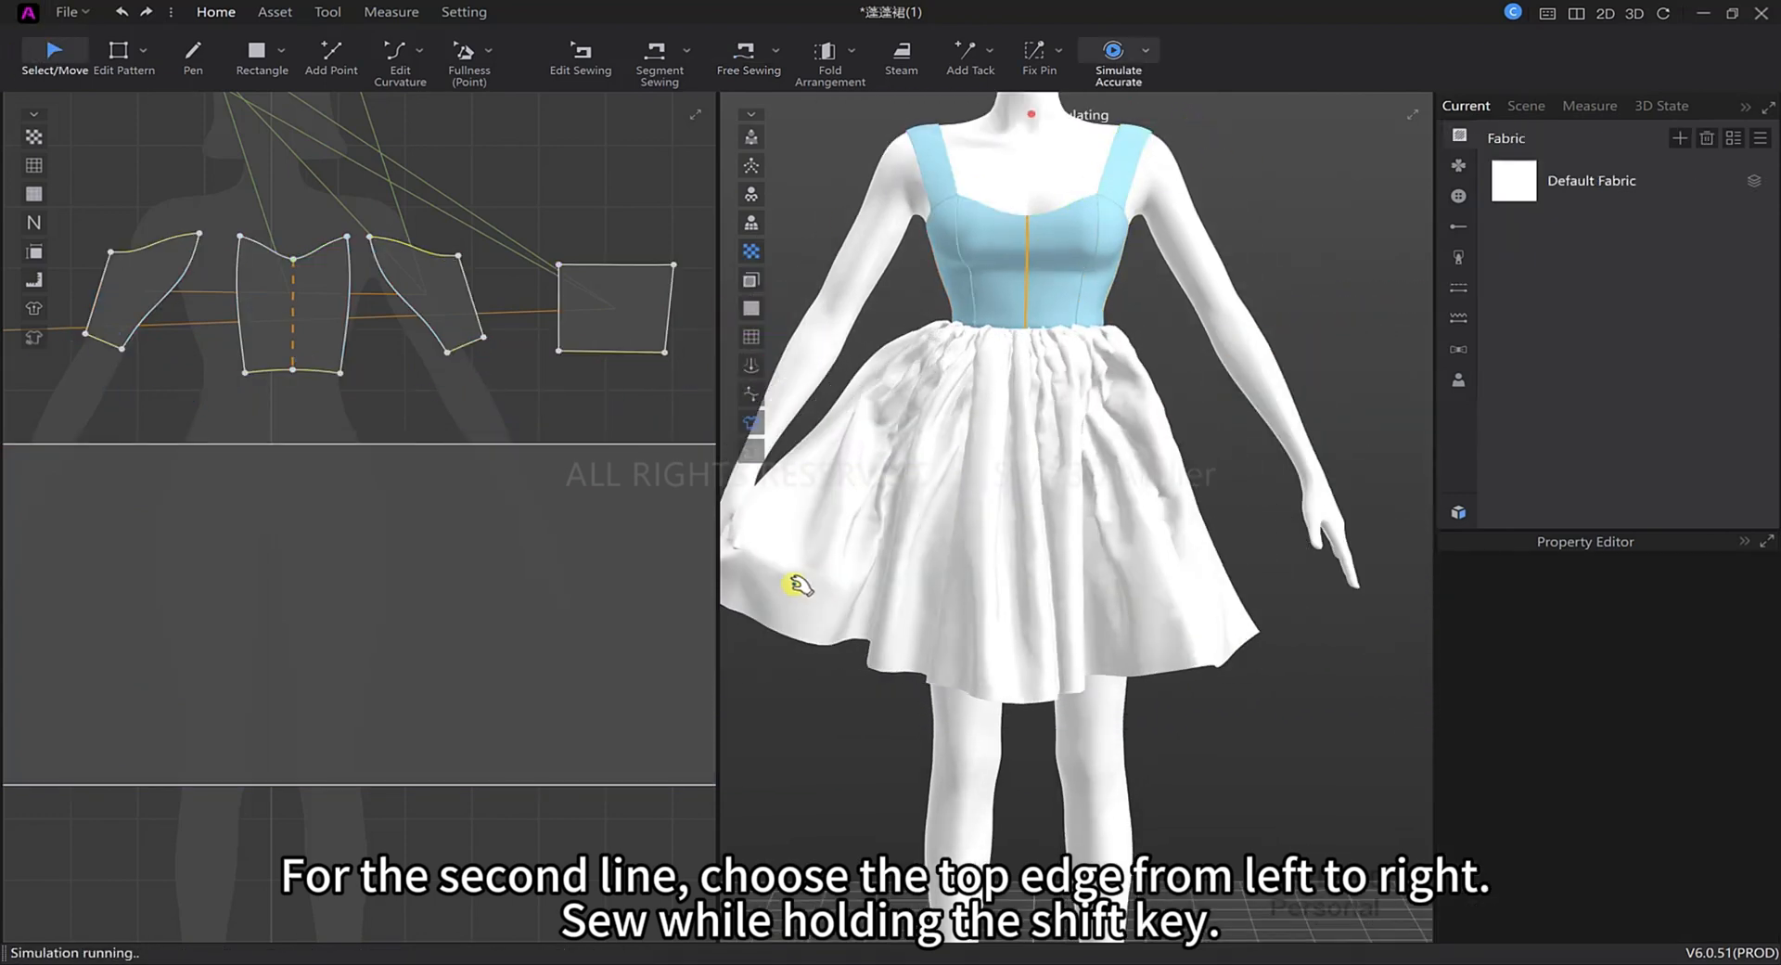
Simulate the garment, pull the skirt fabric so its gathers settle around the legs, and stop the simulation.
click(835, 601)
drag(835, 601, 1015, 640)
key(space)
right_drag(942, 520, 962, 461)
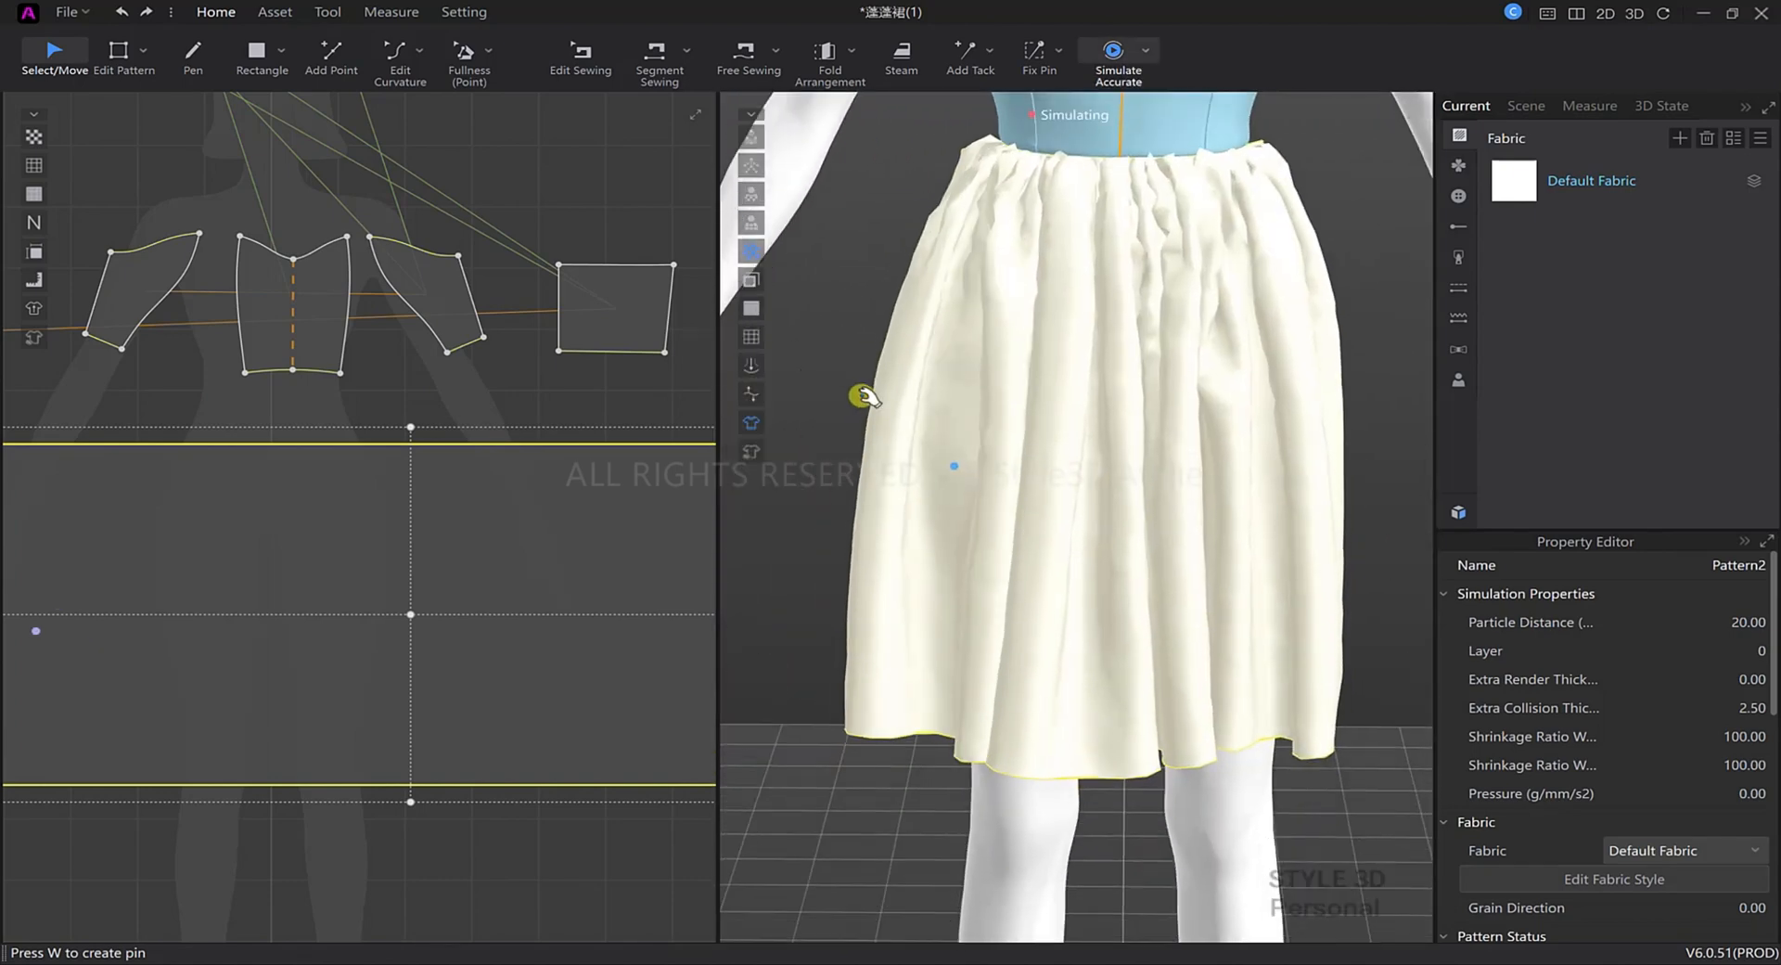
middle_drag(1083, 362, 1044, 555)
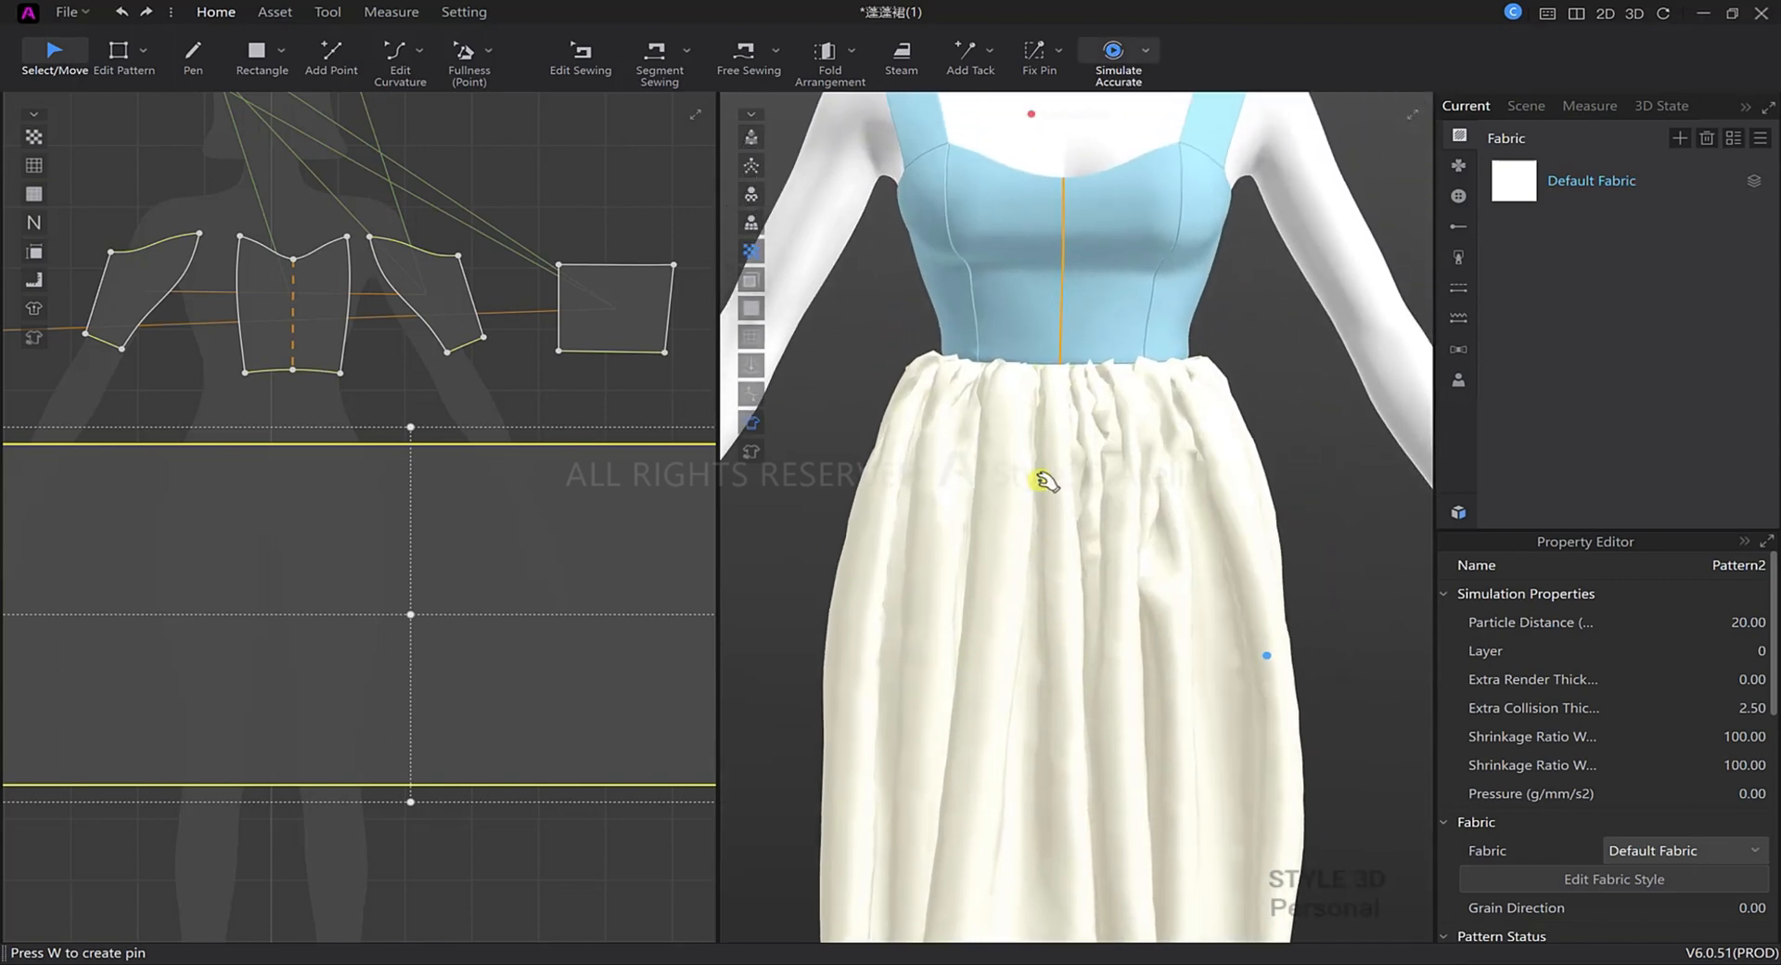
key(space)
Draw a vertical centerline through the skirt rectangle and divide it along that line with Cut & Sew.
scroll(356, 439, down, 4)
click(464, 704)
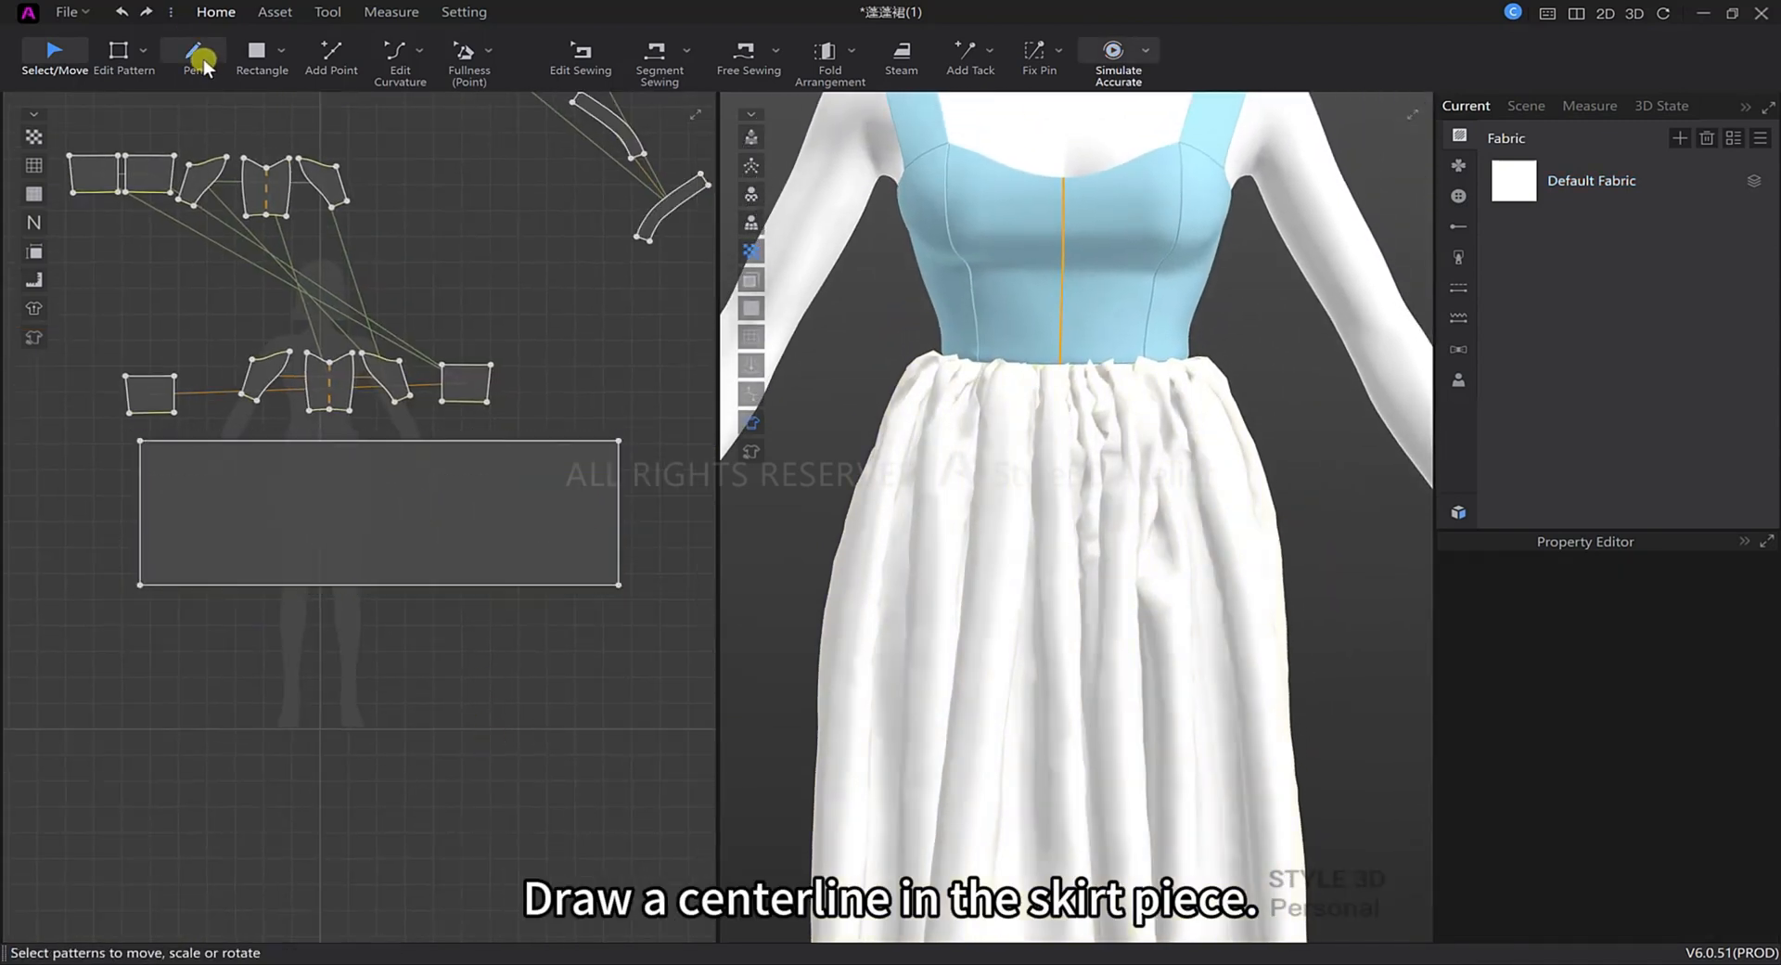
click(378, 463)
click(118, 52)
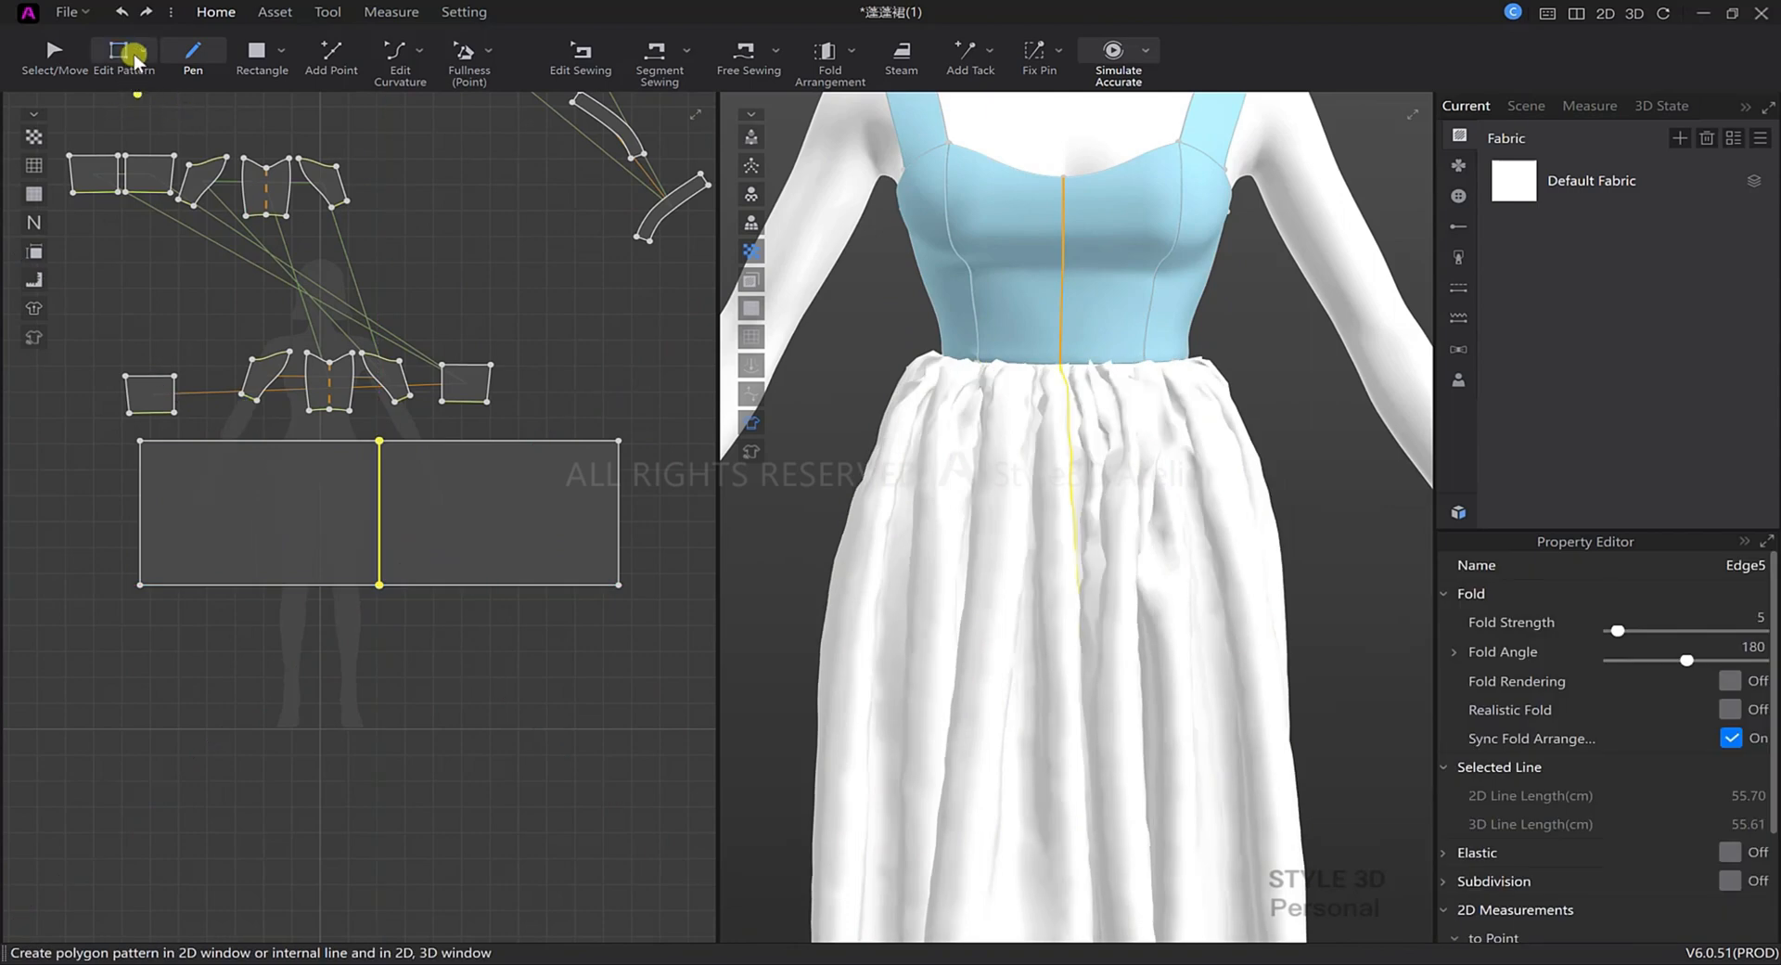
scroll(378, 476, up, 3)
right_click(379, 446)
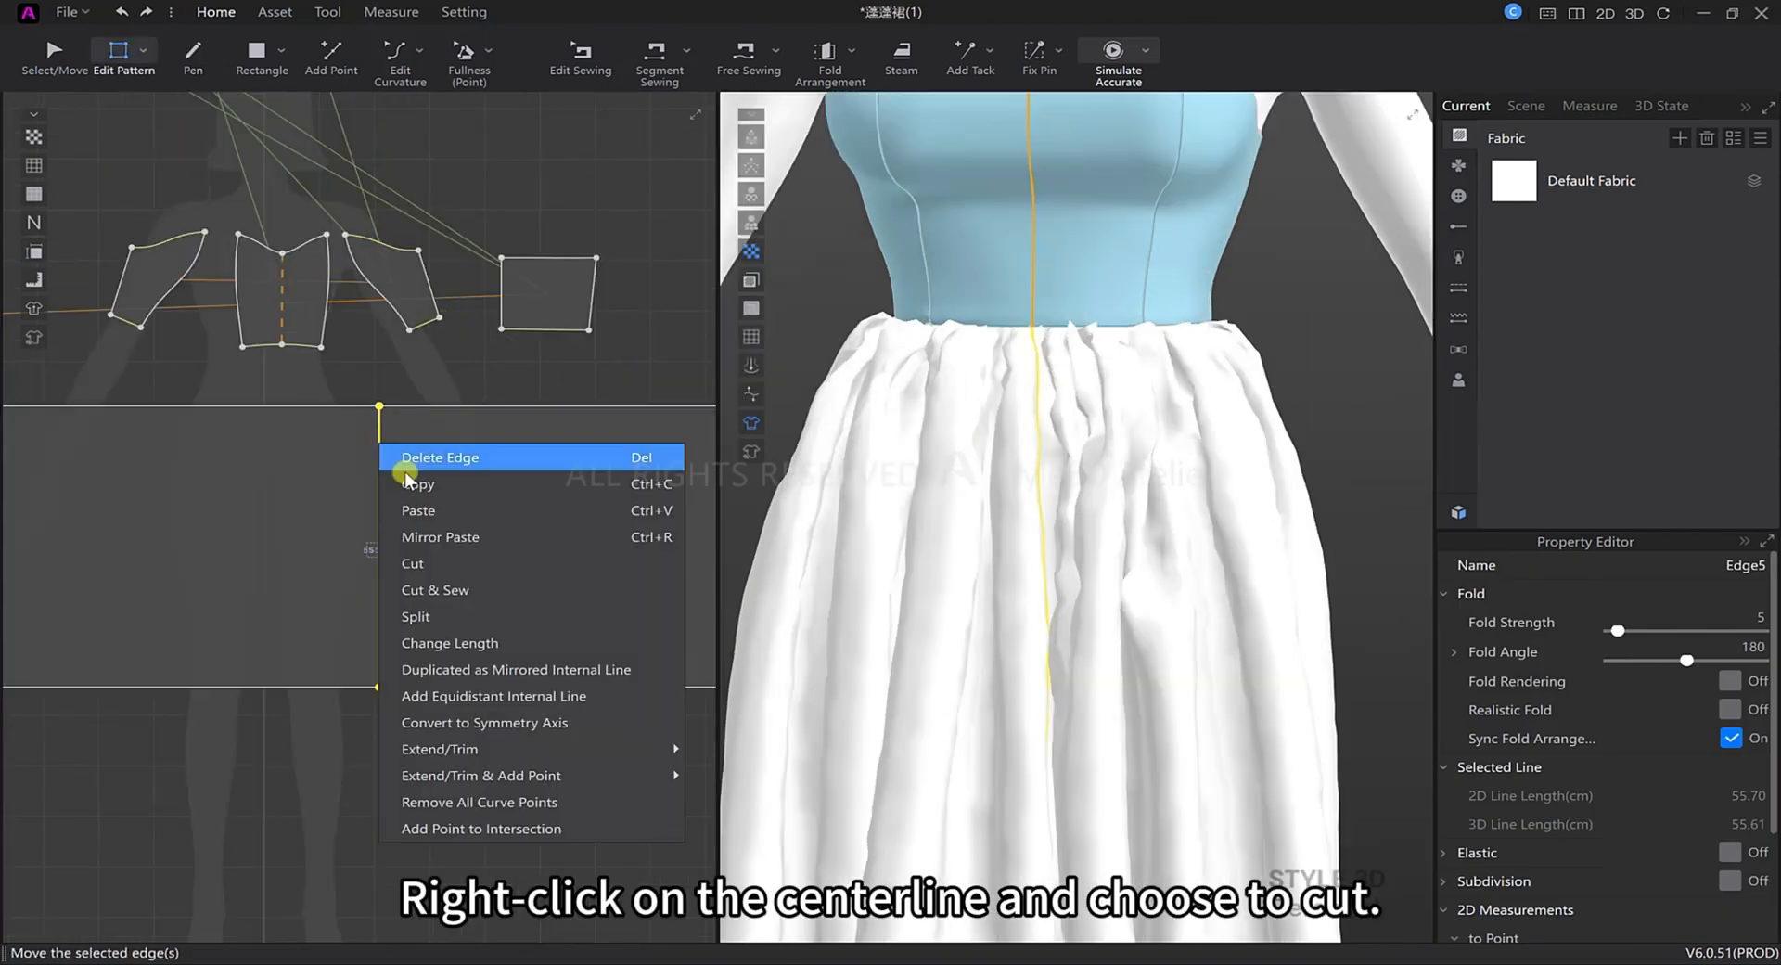
click(501, 594)
Pair the two skirt panels as sewn symmetric pieces and shift the right panel away from the left one in 2D.
click(568, 231)
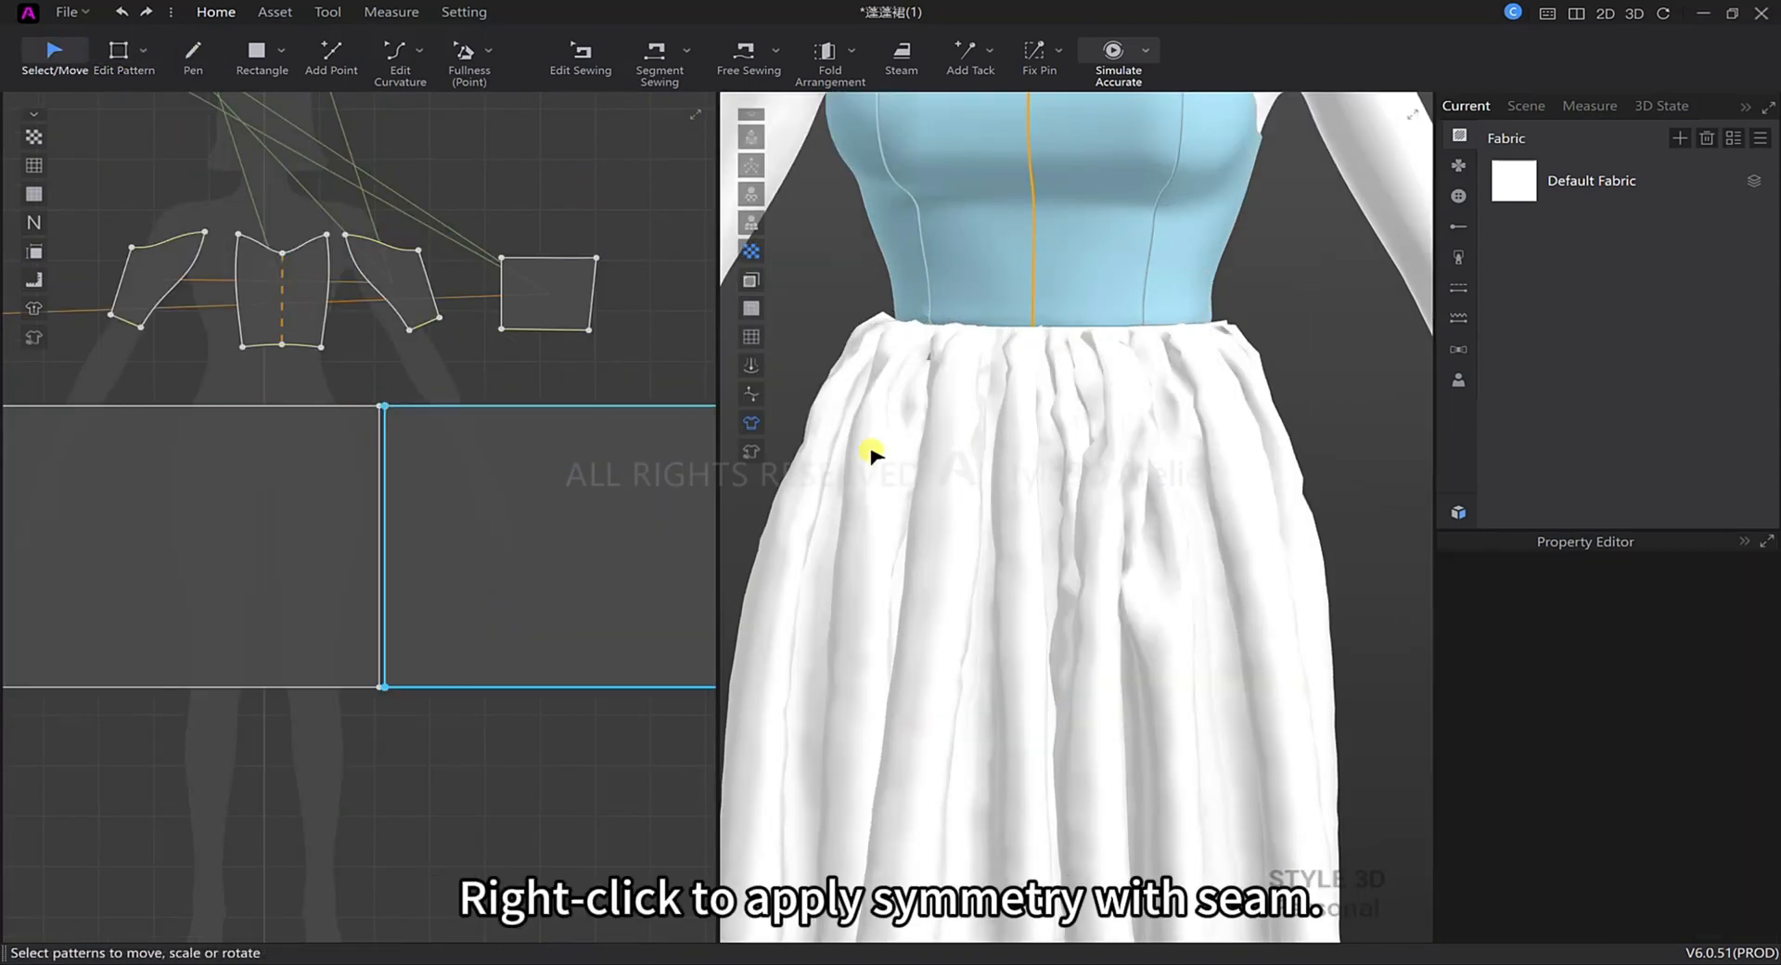
key(space)
drag(551, 552, 627, 552)
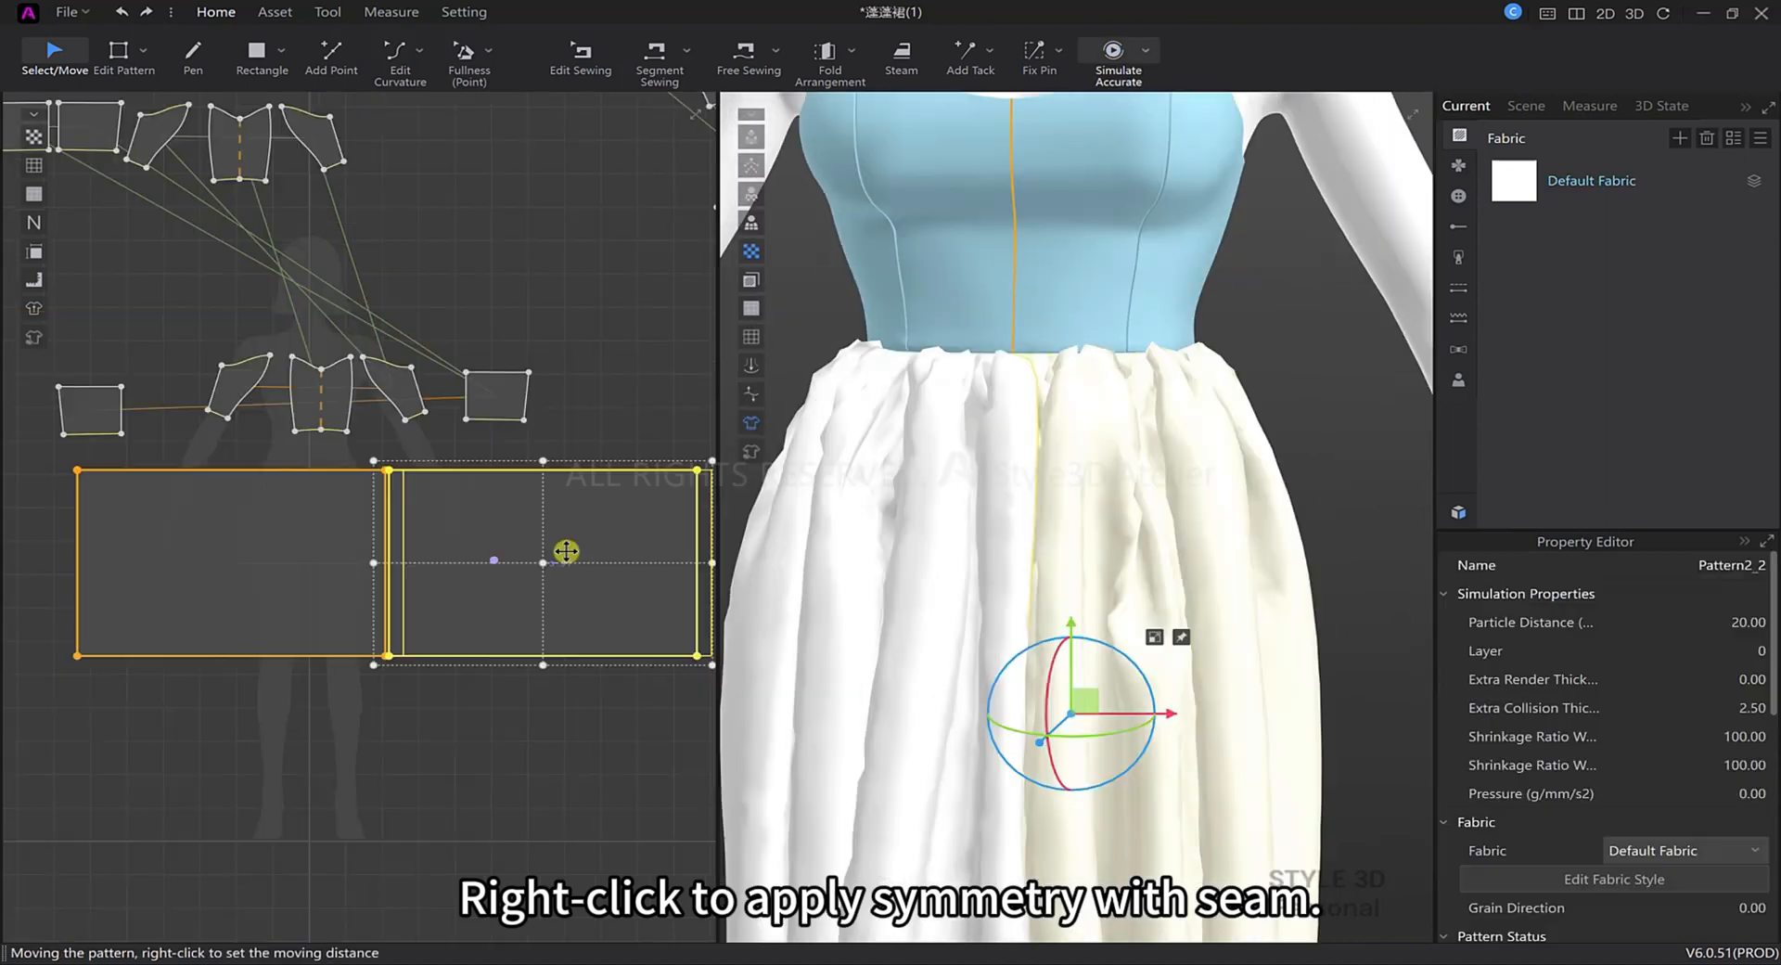
click(631, 714)
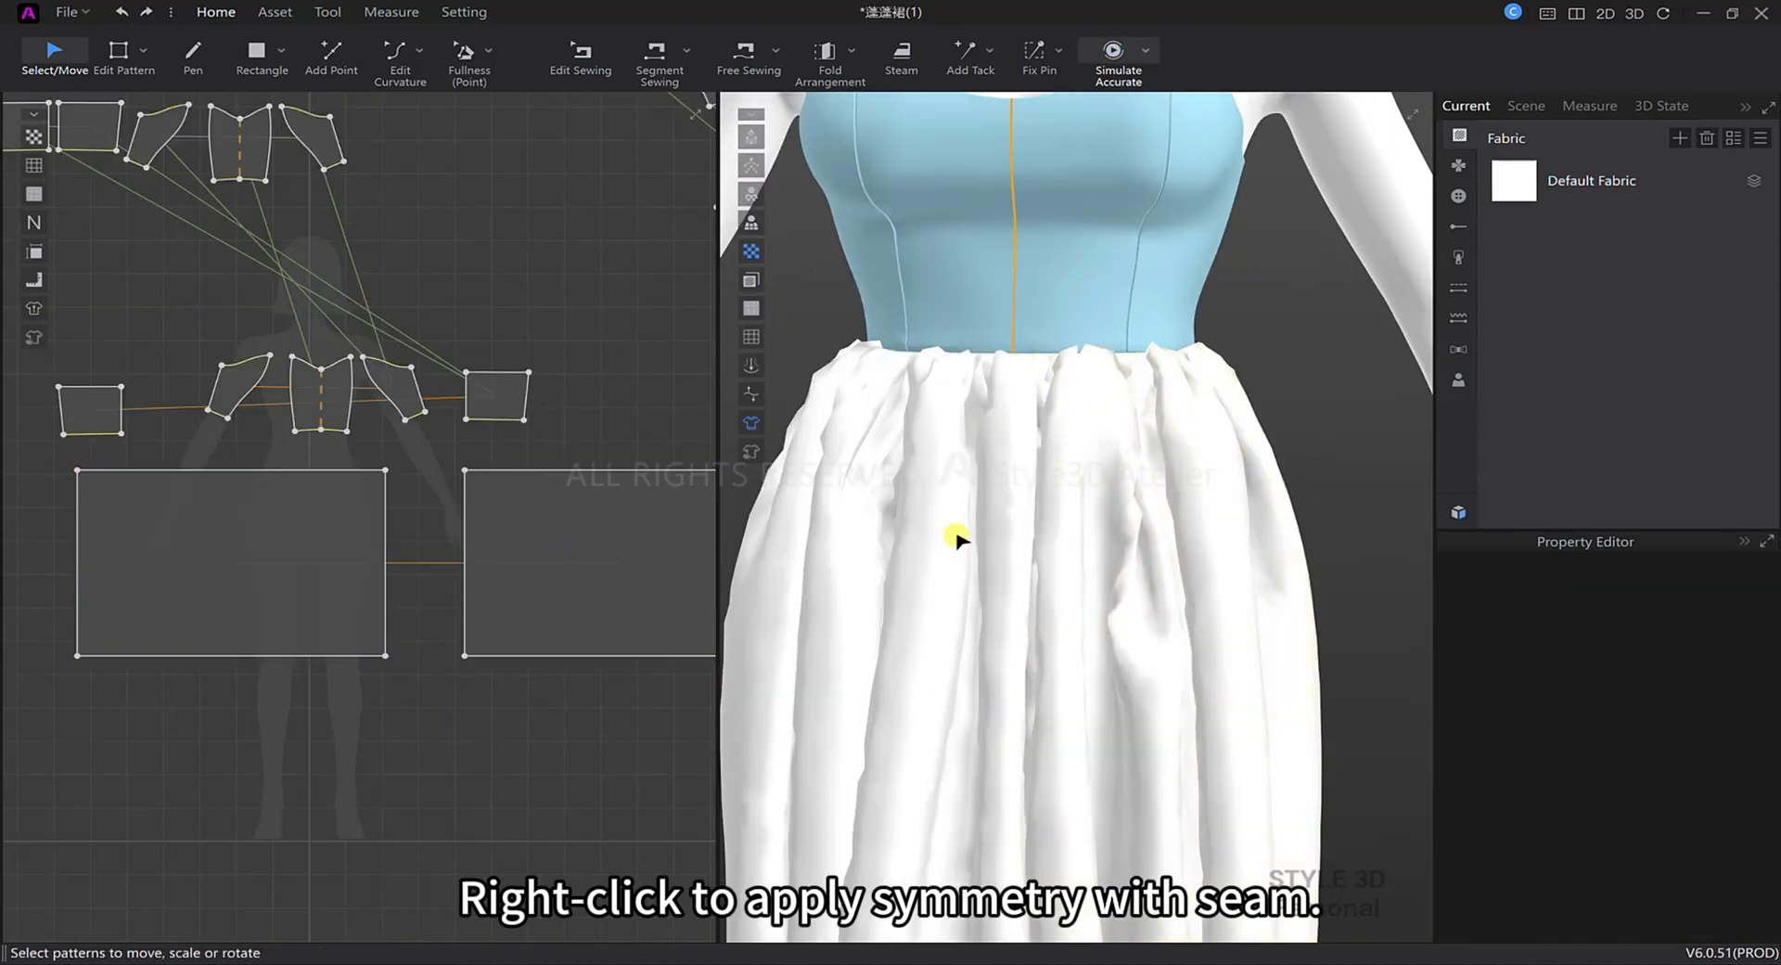
Apply Symmetry The Shape to the left skirt panel and shift it slightly away from the center front in 3D.
click(963, 456)
right_click(882, 484)
click(986, 359)
scroll(1013, 541, down, 1)
scroll(1027, 440, down, 1)
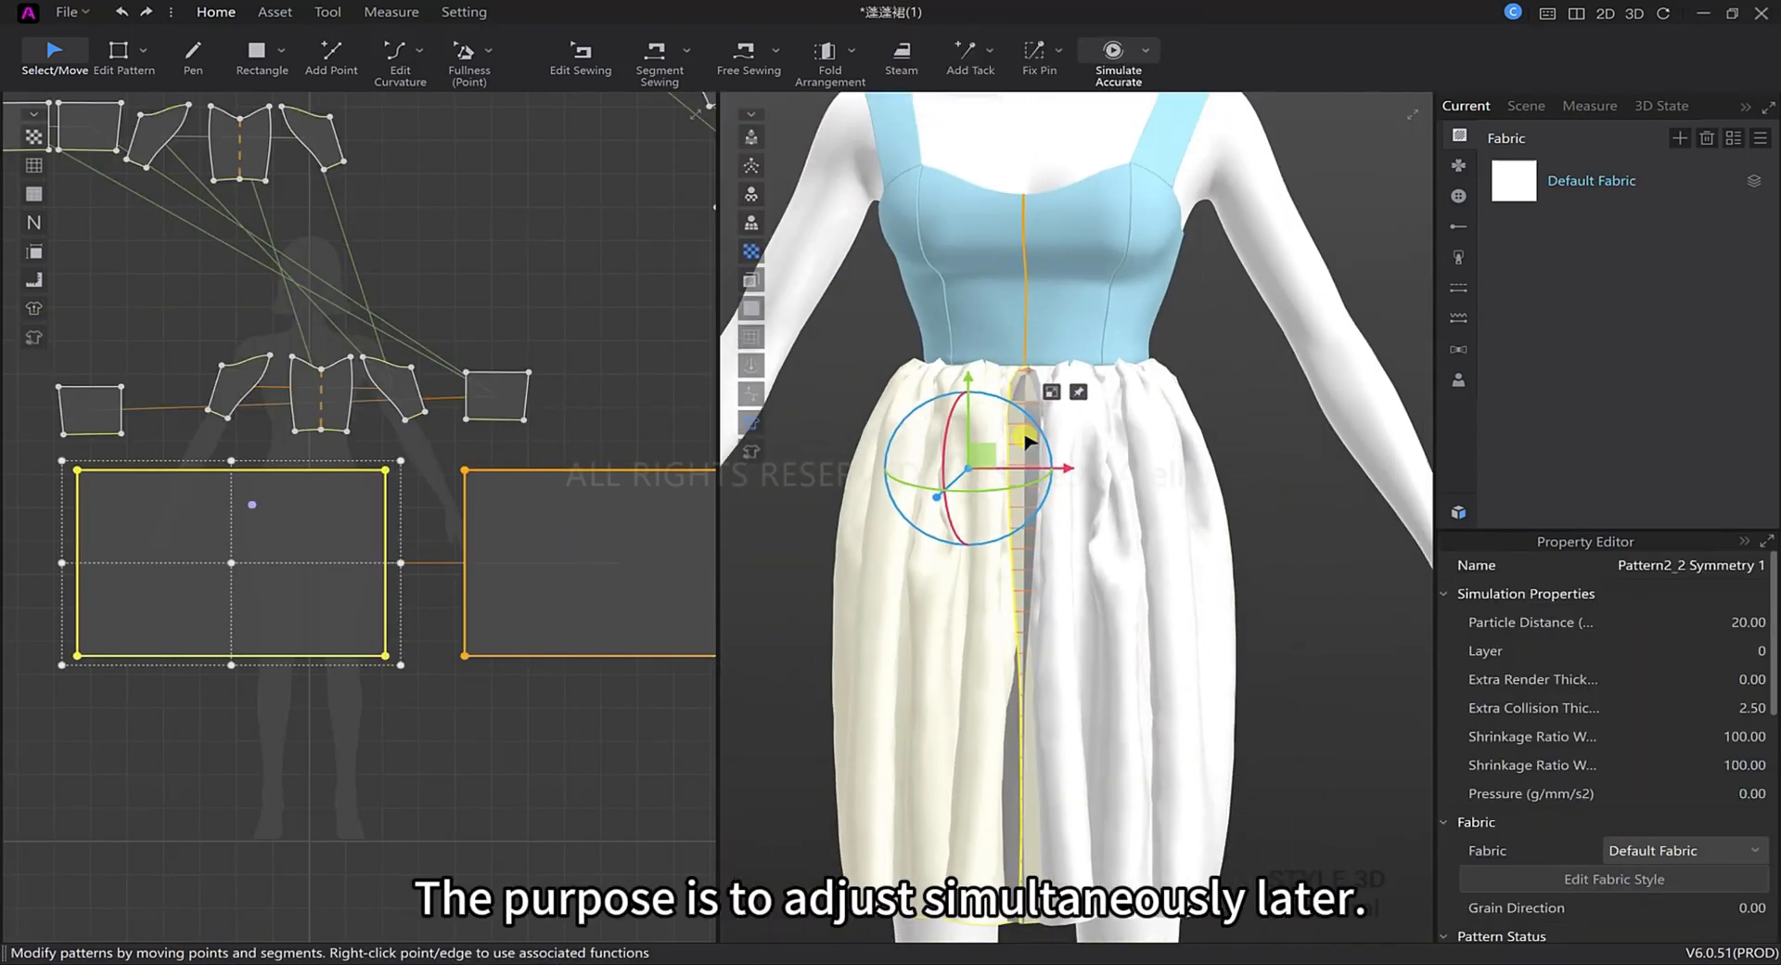
drag(1003, 471, 986, 470)
Simulate the skirt to draw the center seam together and create a new fabric for the skirt panels.
click(1174, 520)
click(1292, 472)
key(space)
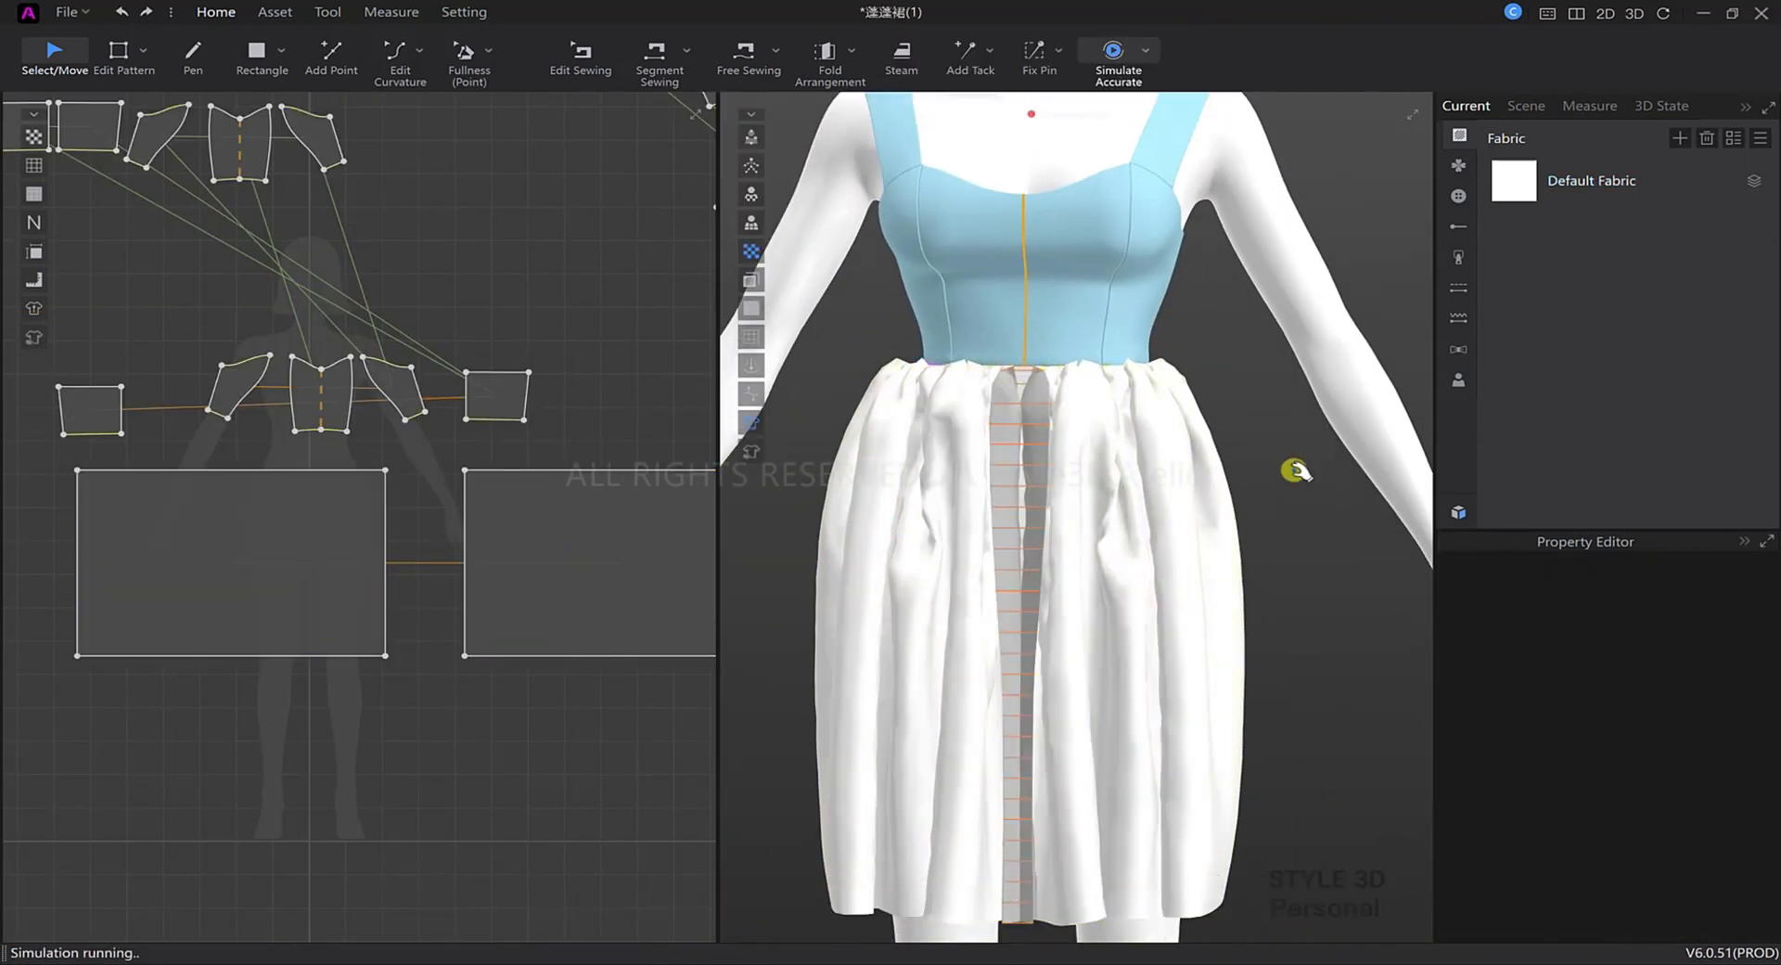
click(1082, 896)
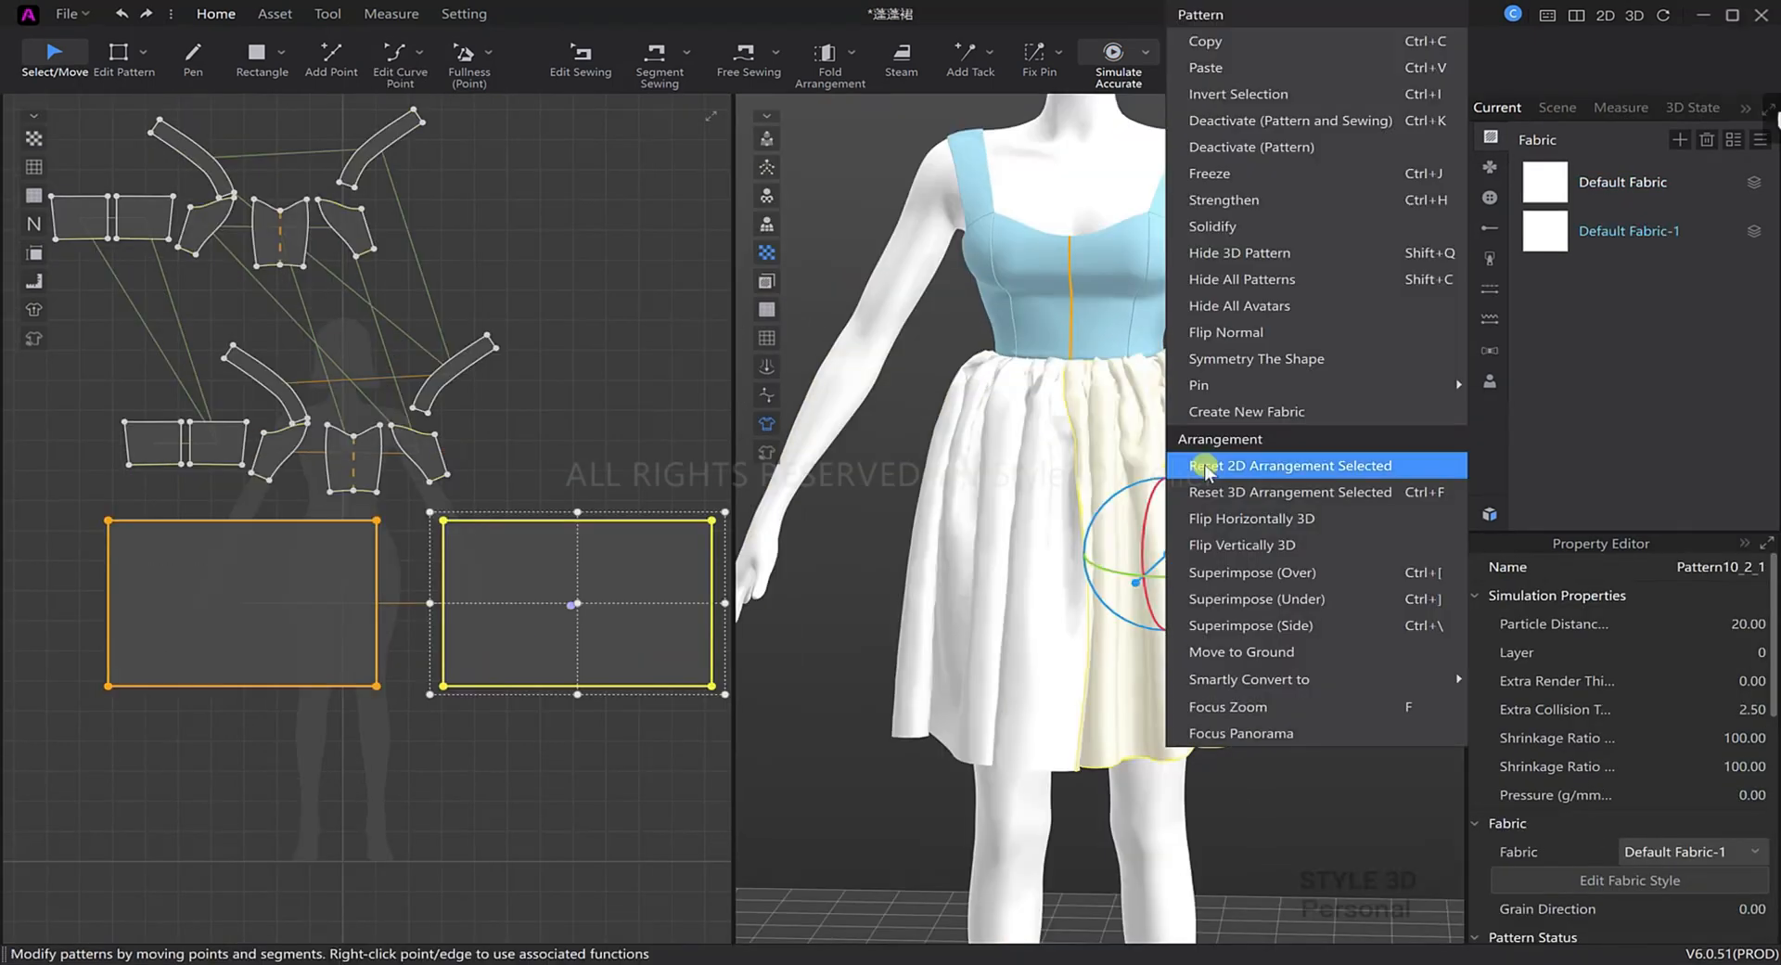
click(1303, 411)
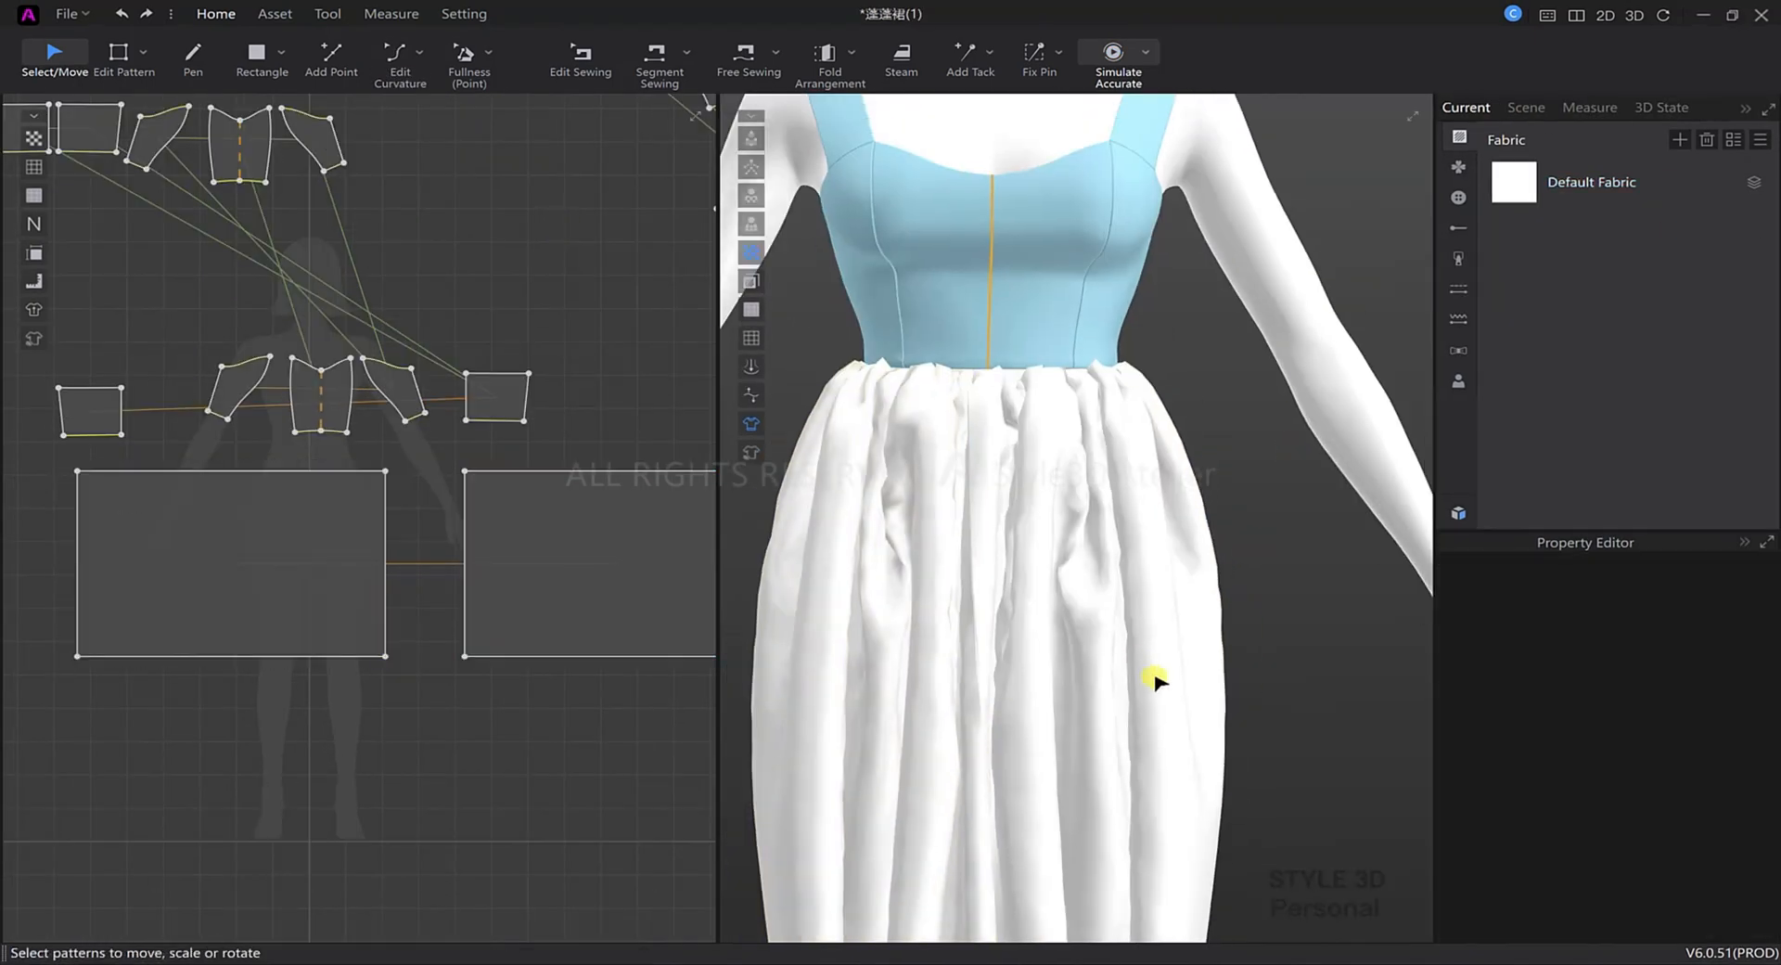
Shorten both skirt panels by offsetting their hem edges inward with Offset Pattern Outline.
scroll(279, 511, down, 3)
key(z)
click(281, 506)
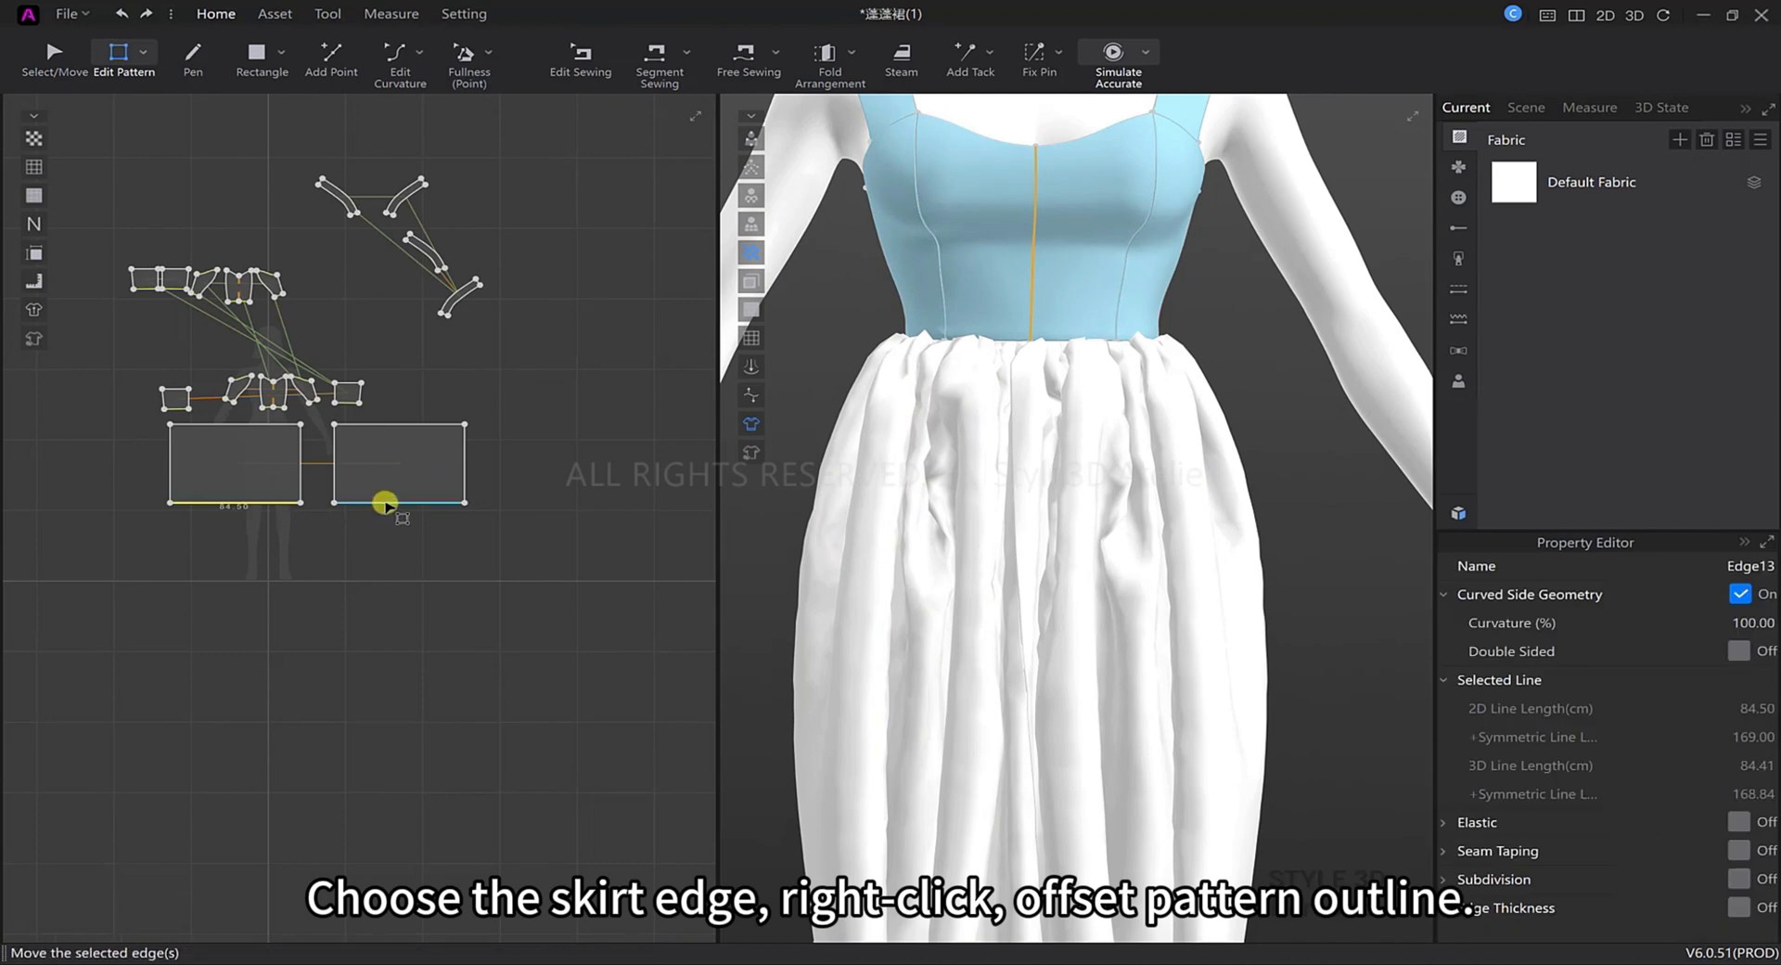
right_click(386, 505)
click(420, 707)
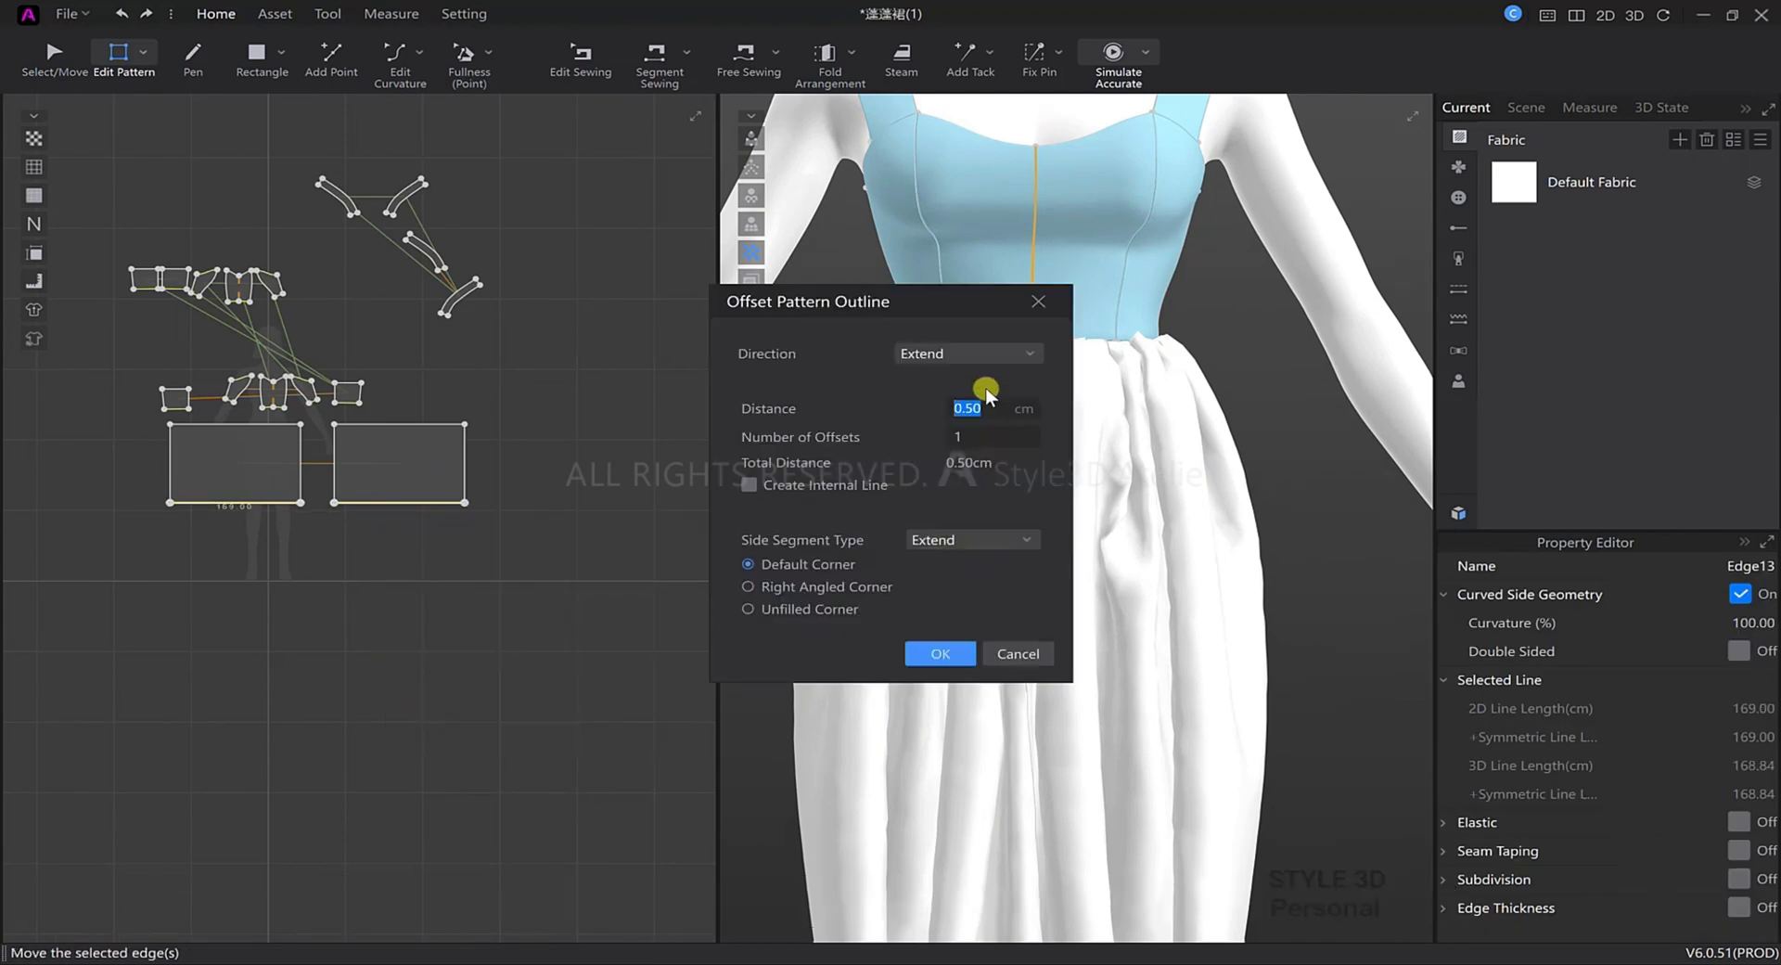
click(974, 392)
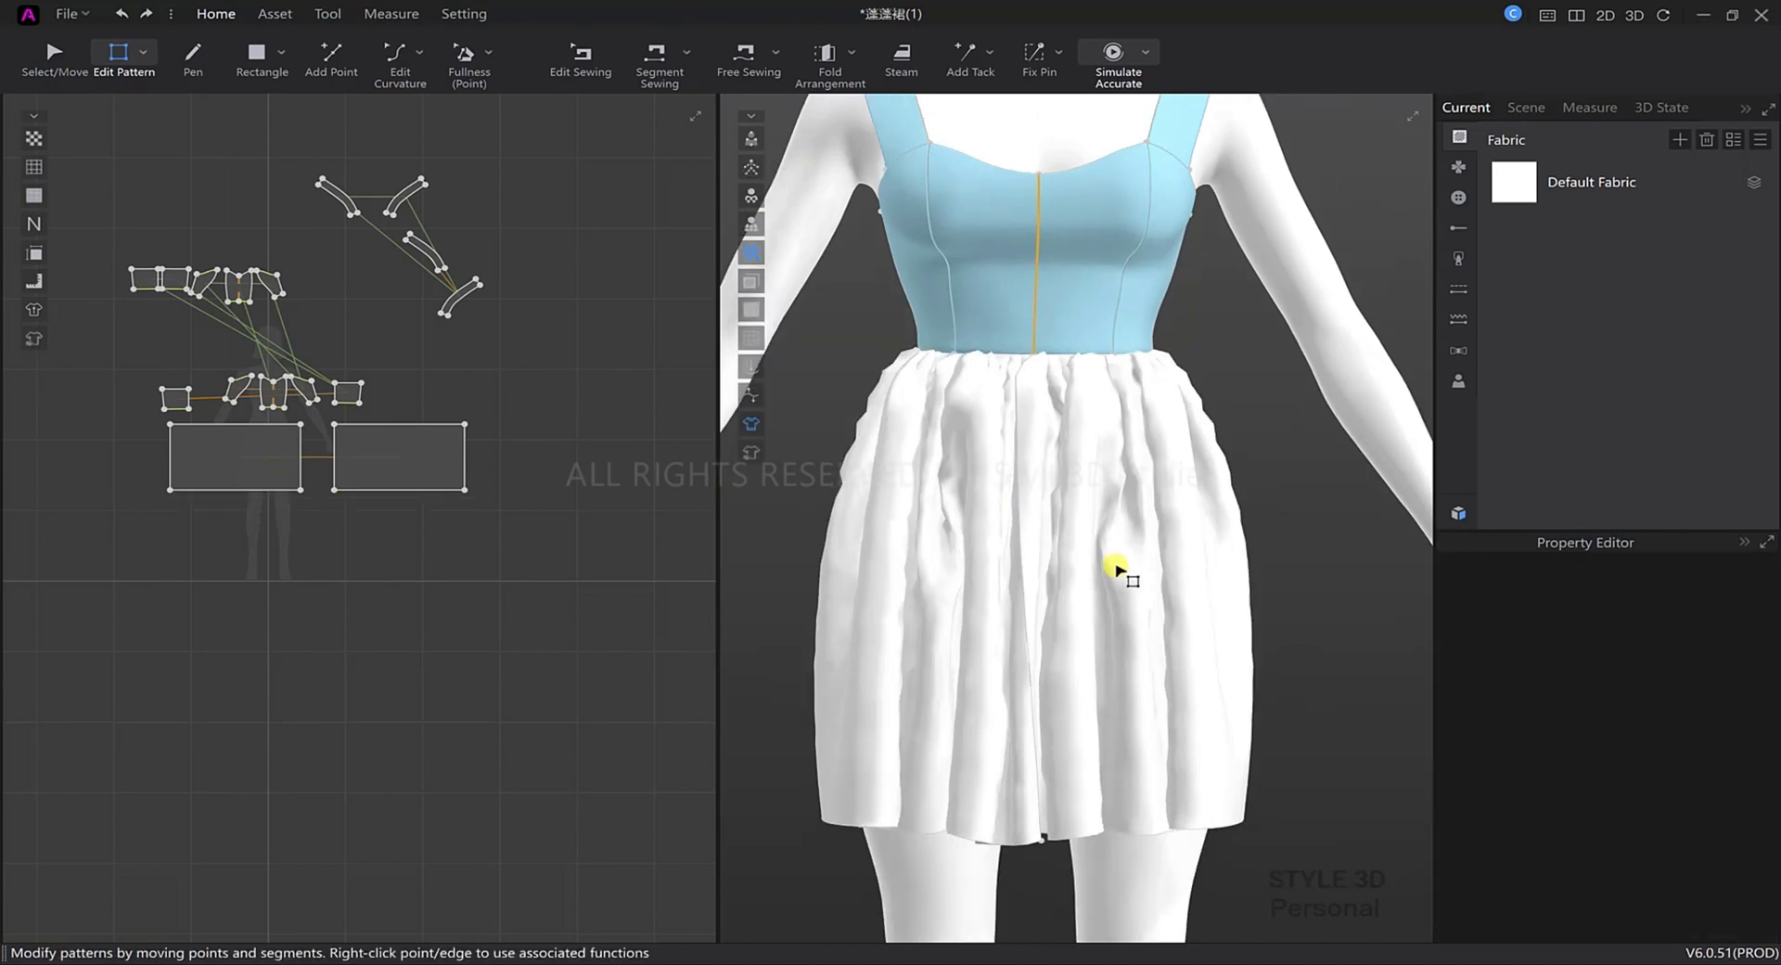
Apply a second inward outline offset to both hem edges to shorten the skirt further.
click(394, 490)
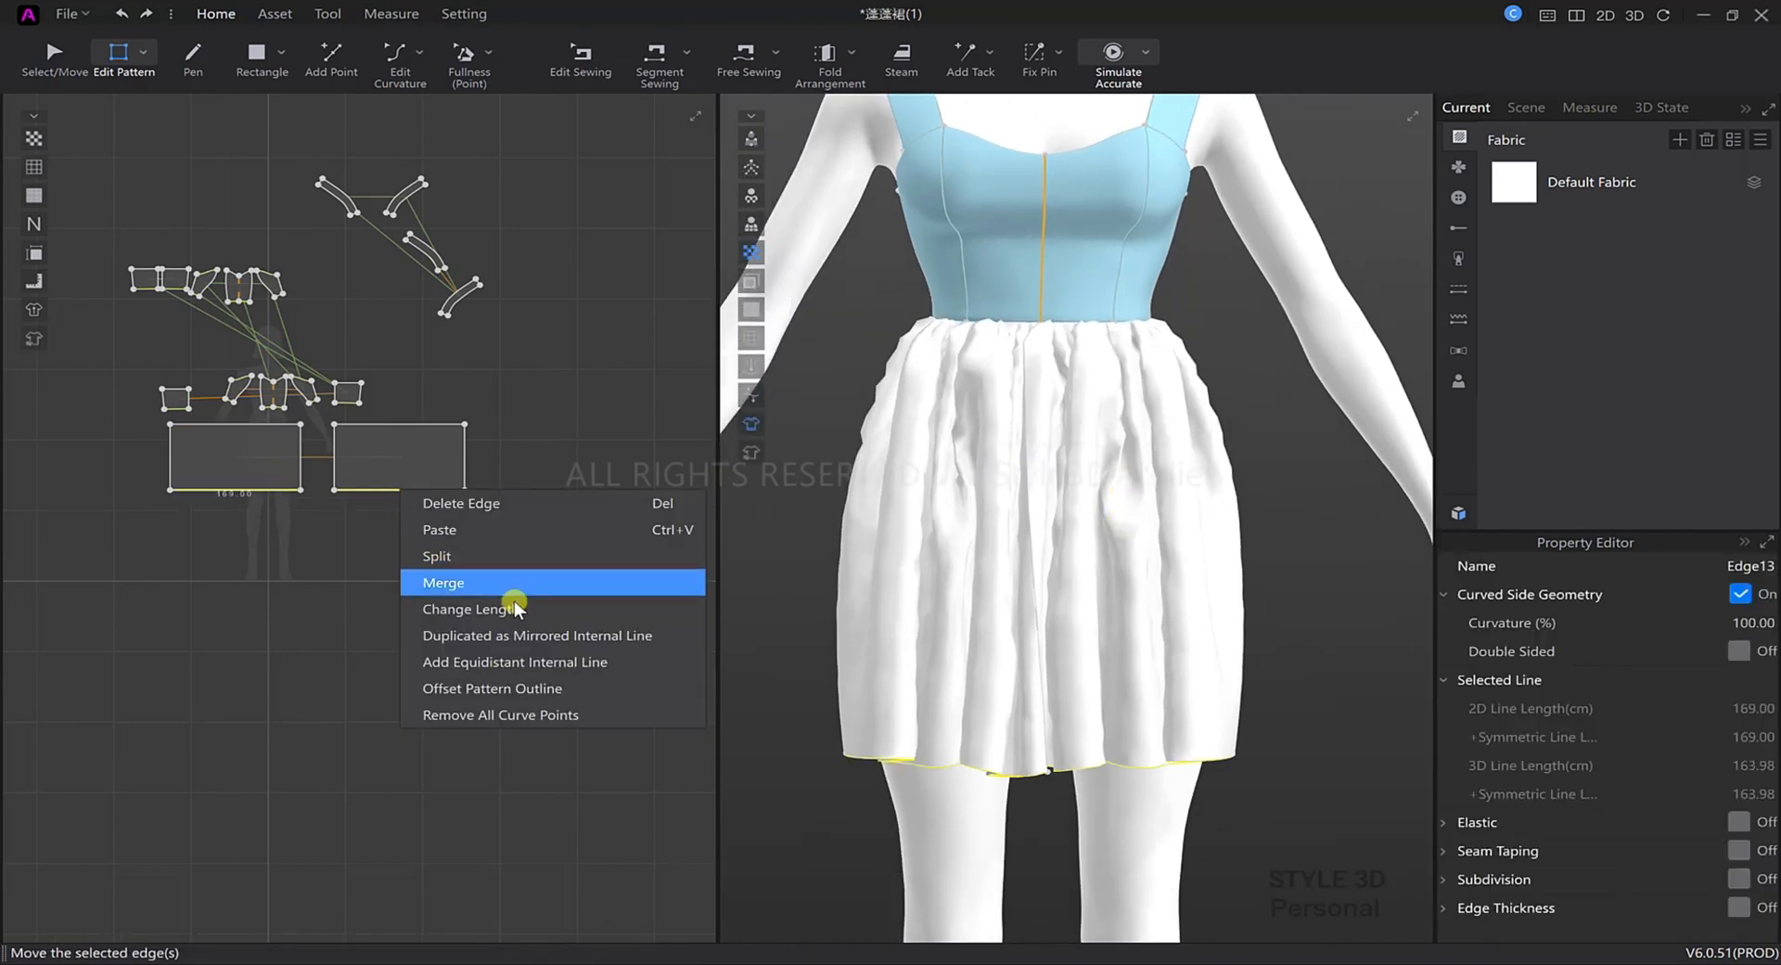
click(501, 689)
click(918, 558)
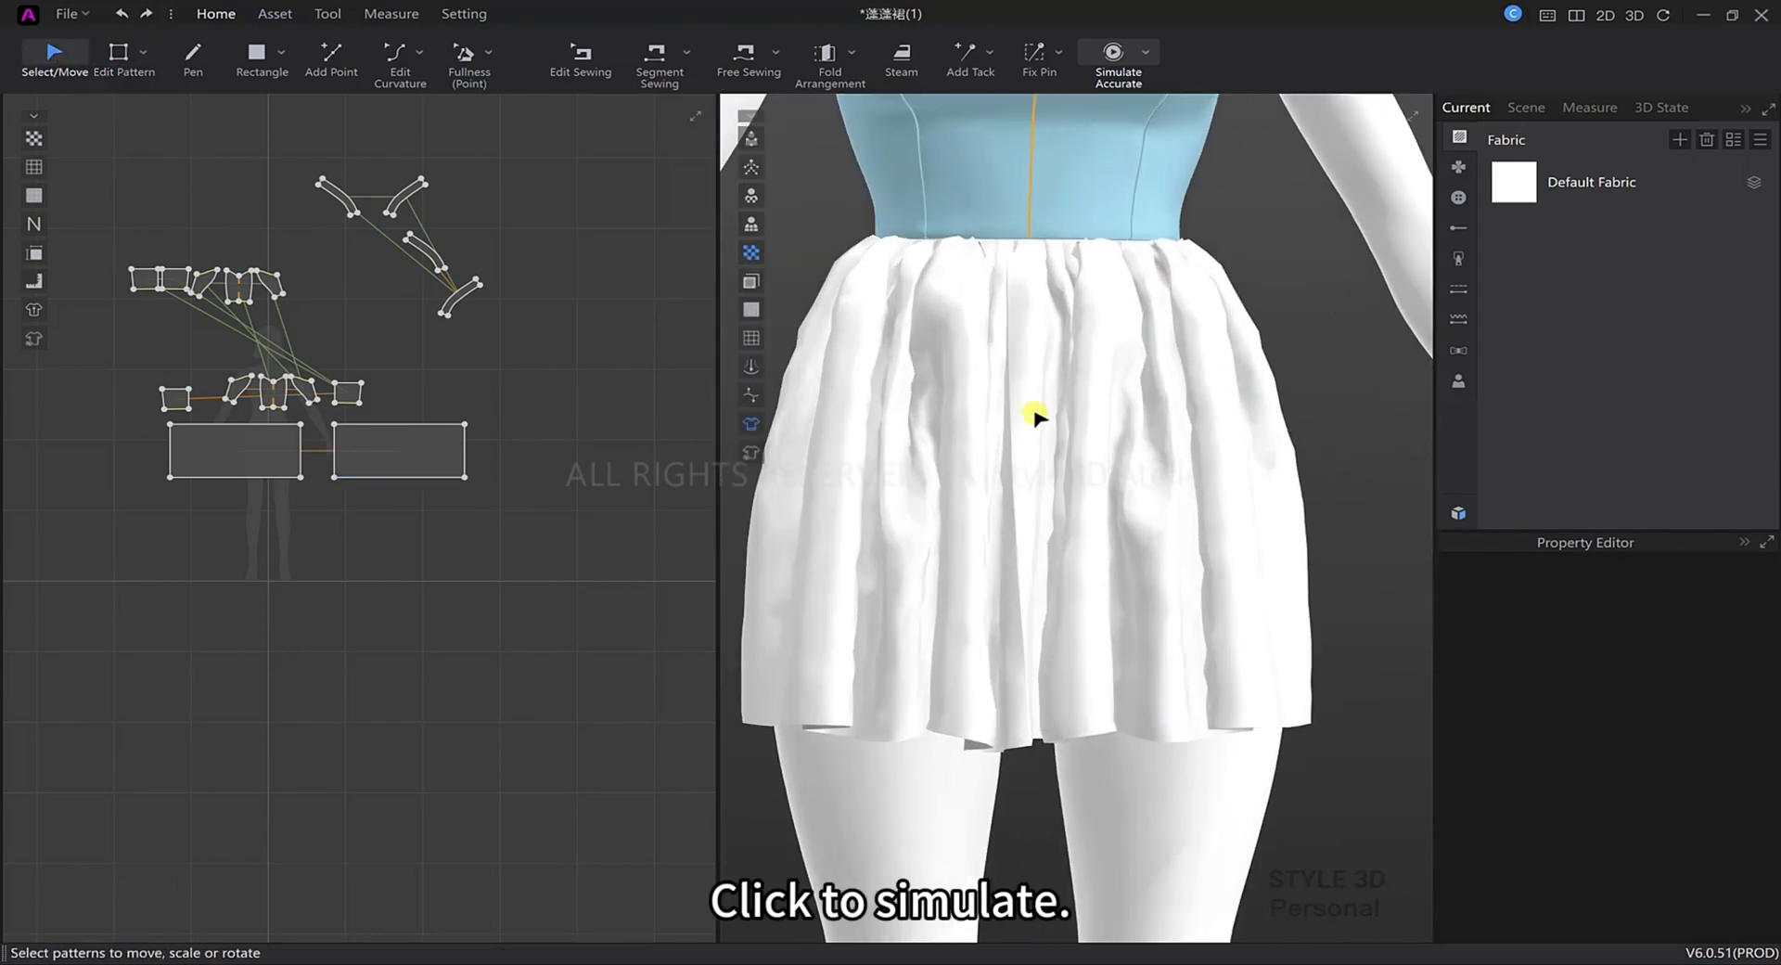
Simulate the shortened skirt and pull its hem outward on both sides to spread the folds.
scroll(1037, 418, down, 2)
key(space)
drag(817, 689, 747, 664)
drag(1153, 694, 1177, 685)
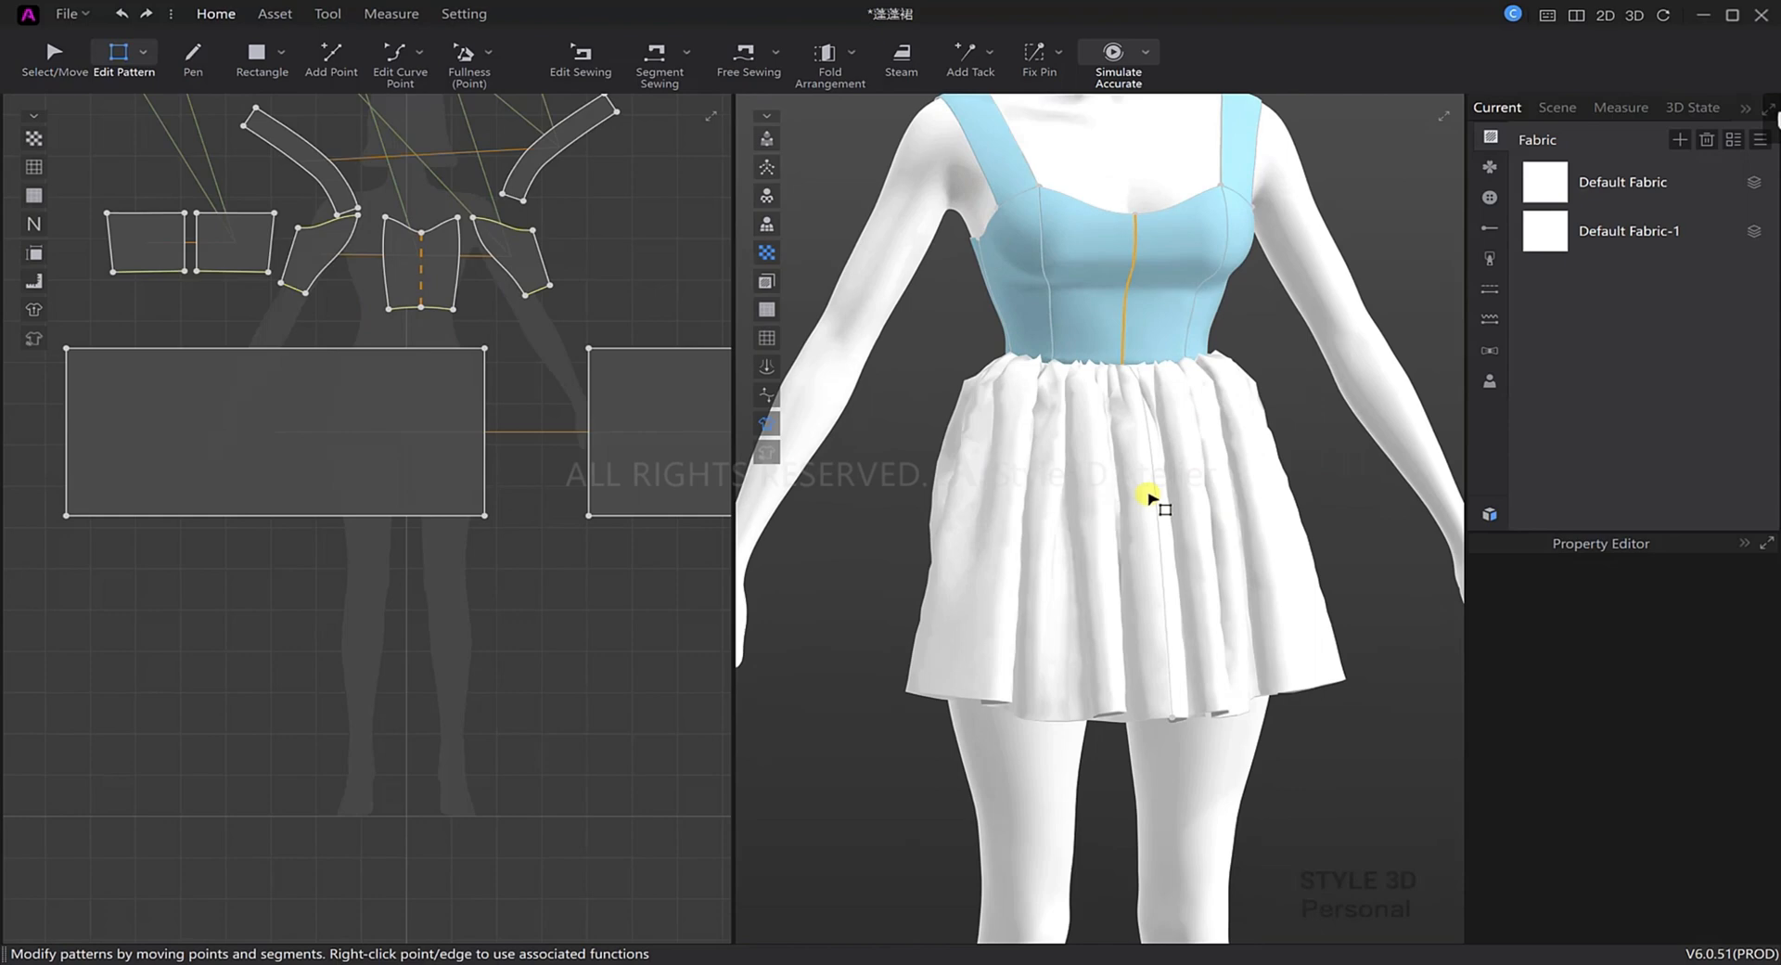
Extend the skirt panels' outer side edges outward with Offset Pattern Outline.
click(195, 527)
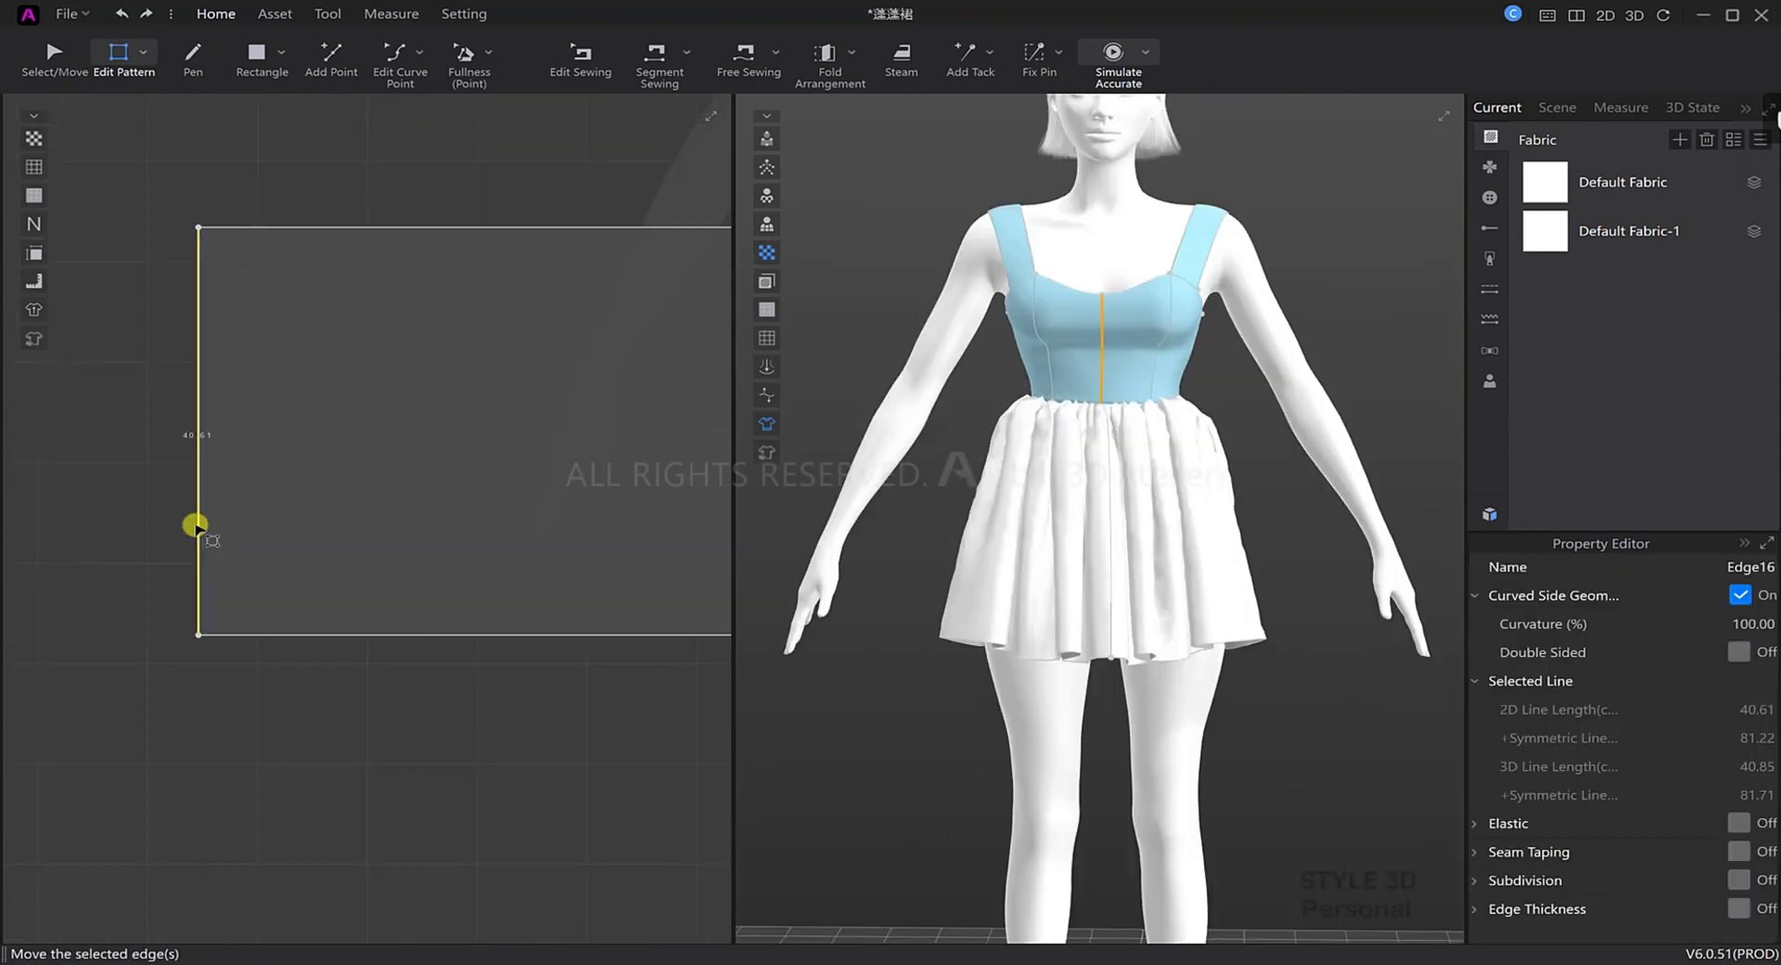
right_click(195, 527)
click(278, 725)
click(584, 646)
Simulate the widened skirt and pull the sides and hem of both panels to spread the folds.
right_drag(984, 649, 1184, 652)
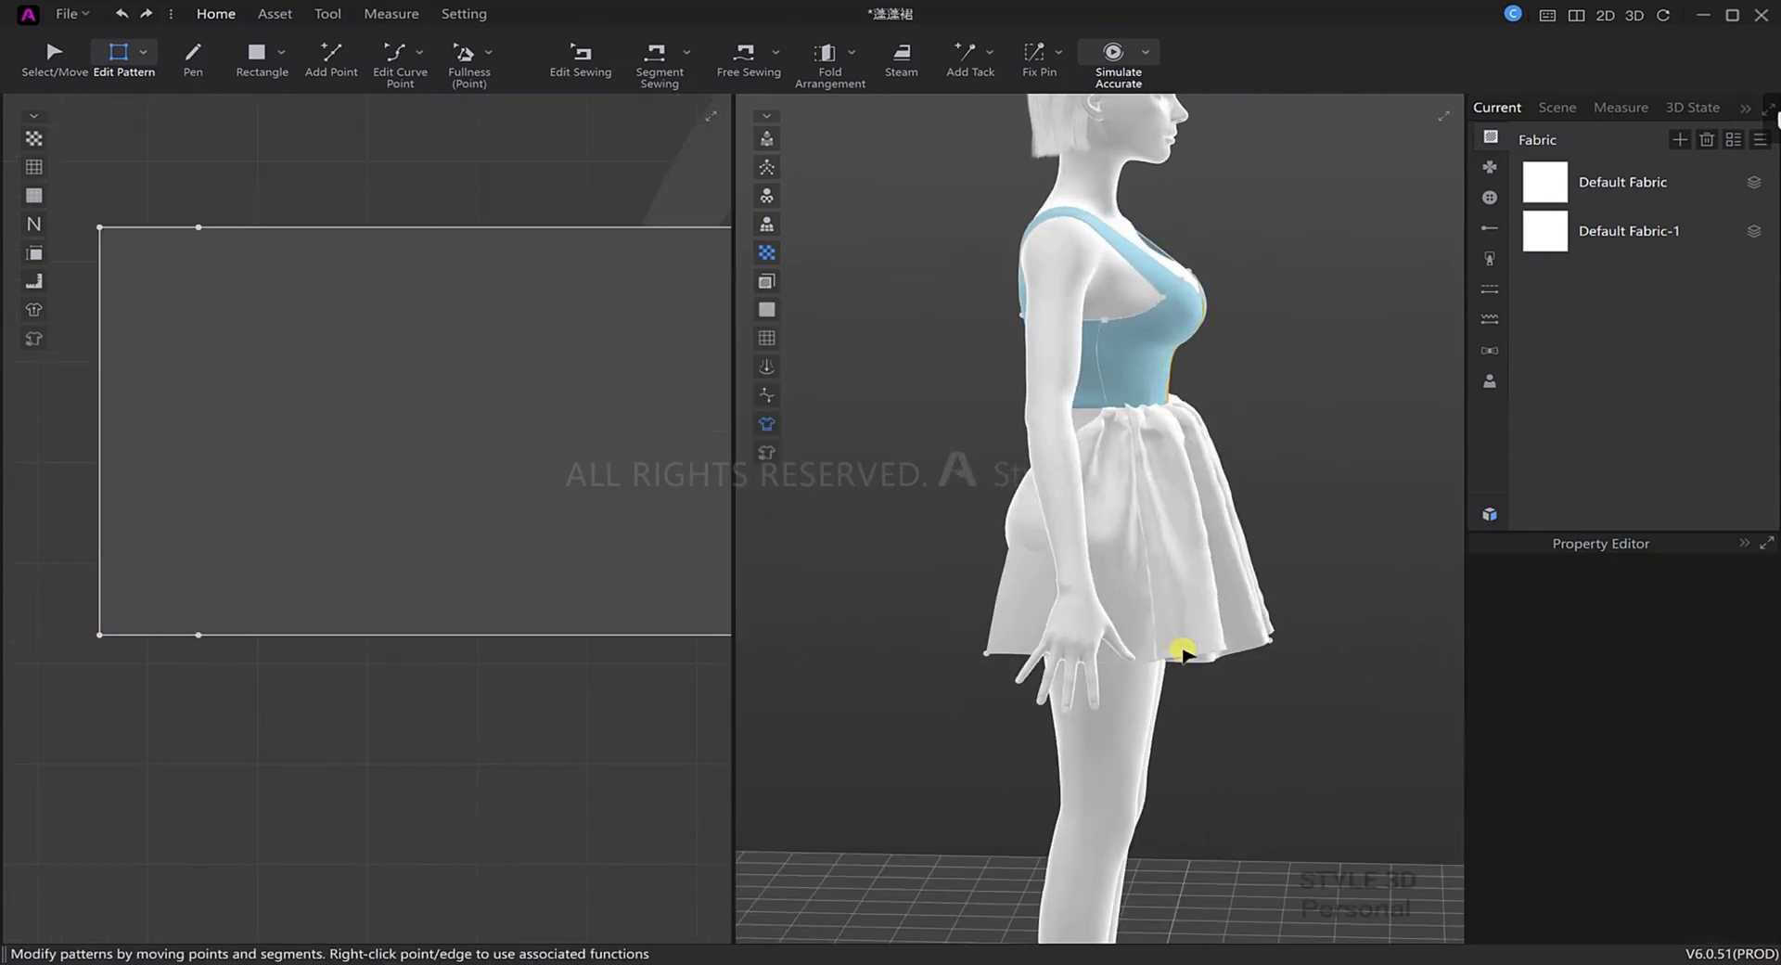
right_drag(1144, 471, 1081, 442)
drag(1081, 442, 1126, 512)
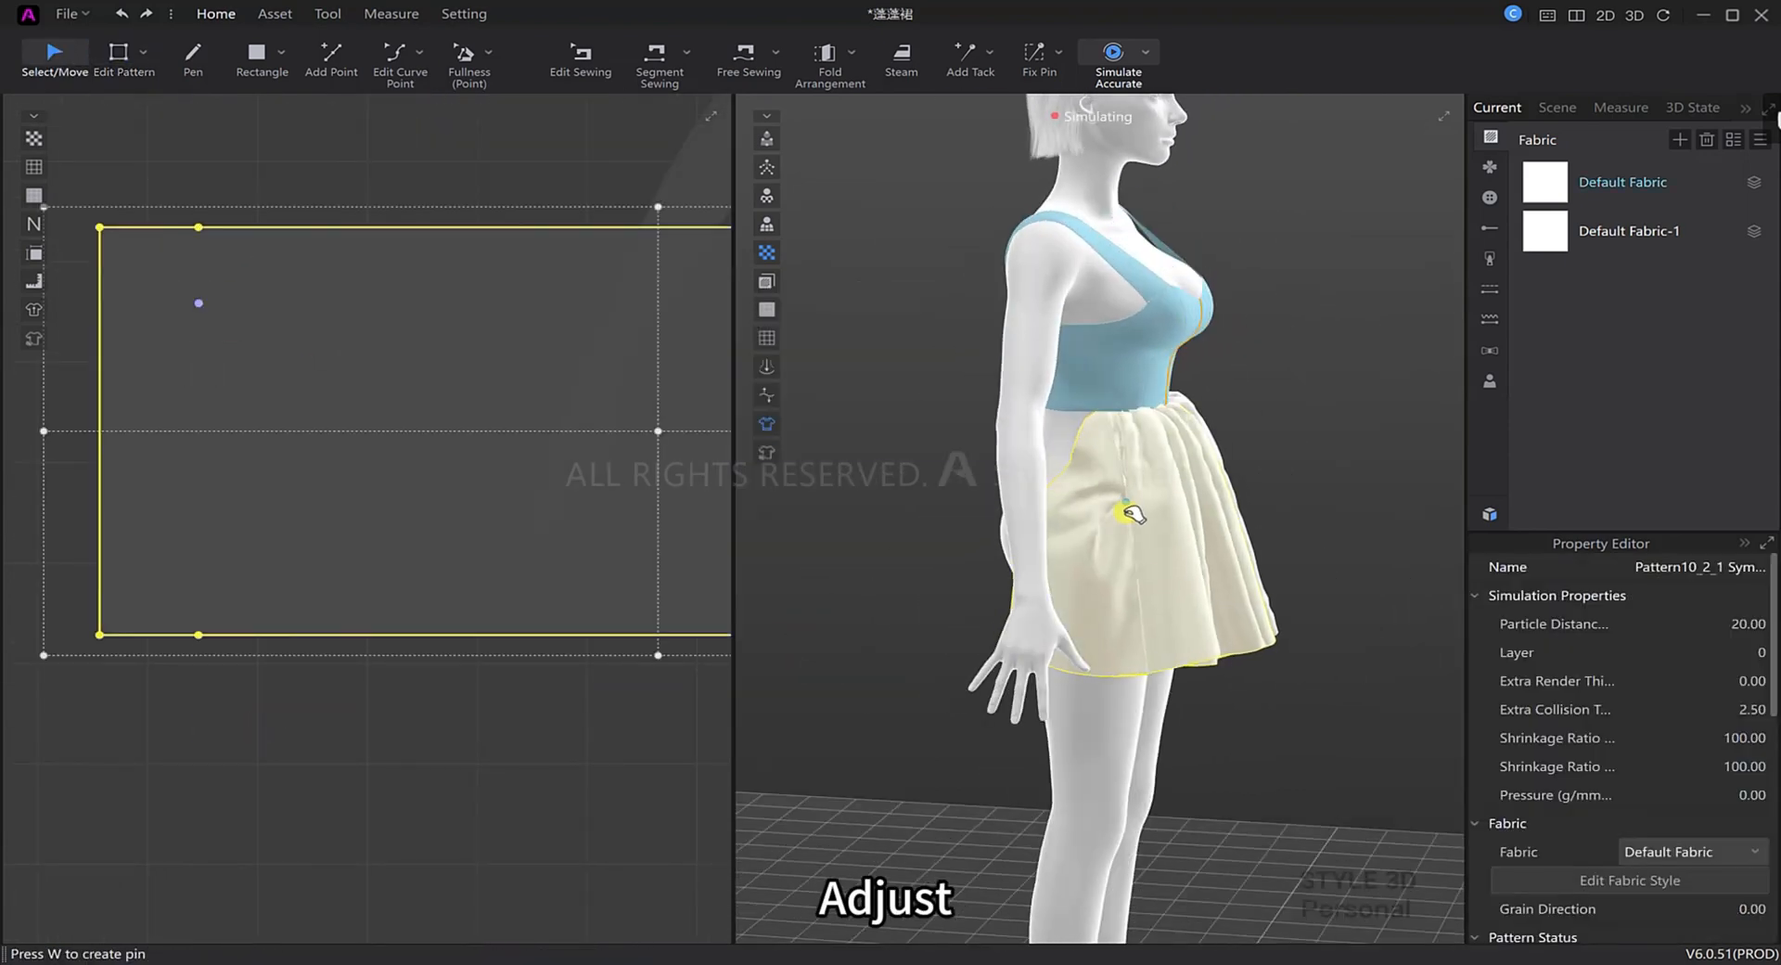
scroll(1204, 658, down, 2)
right_drag(1203, 659, 1102, 598)
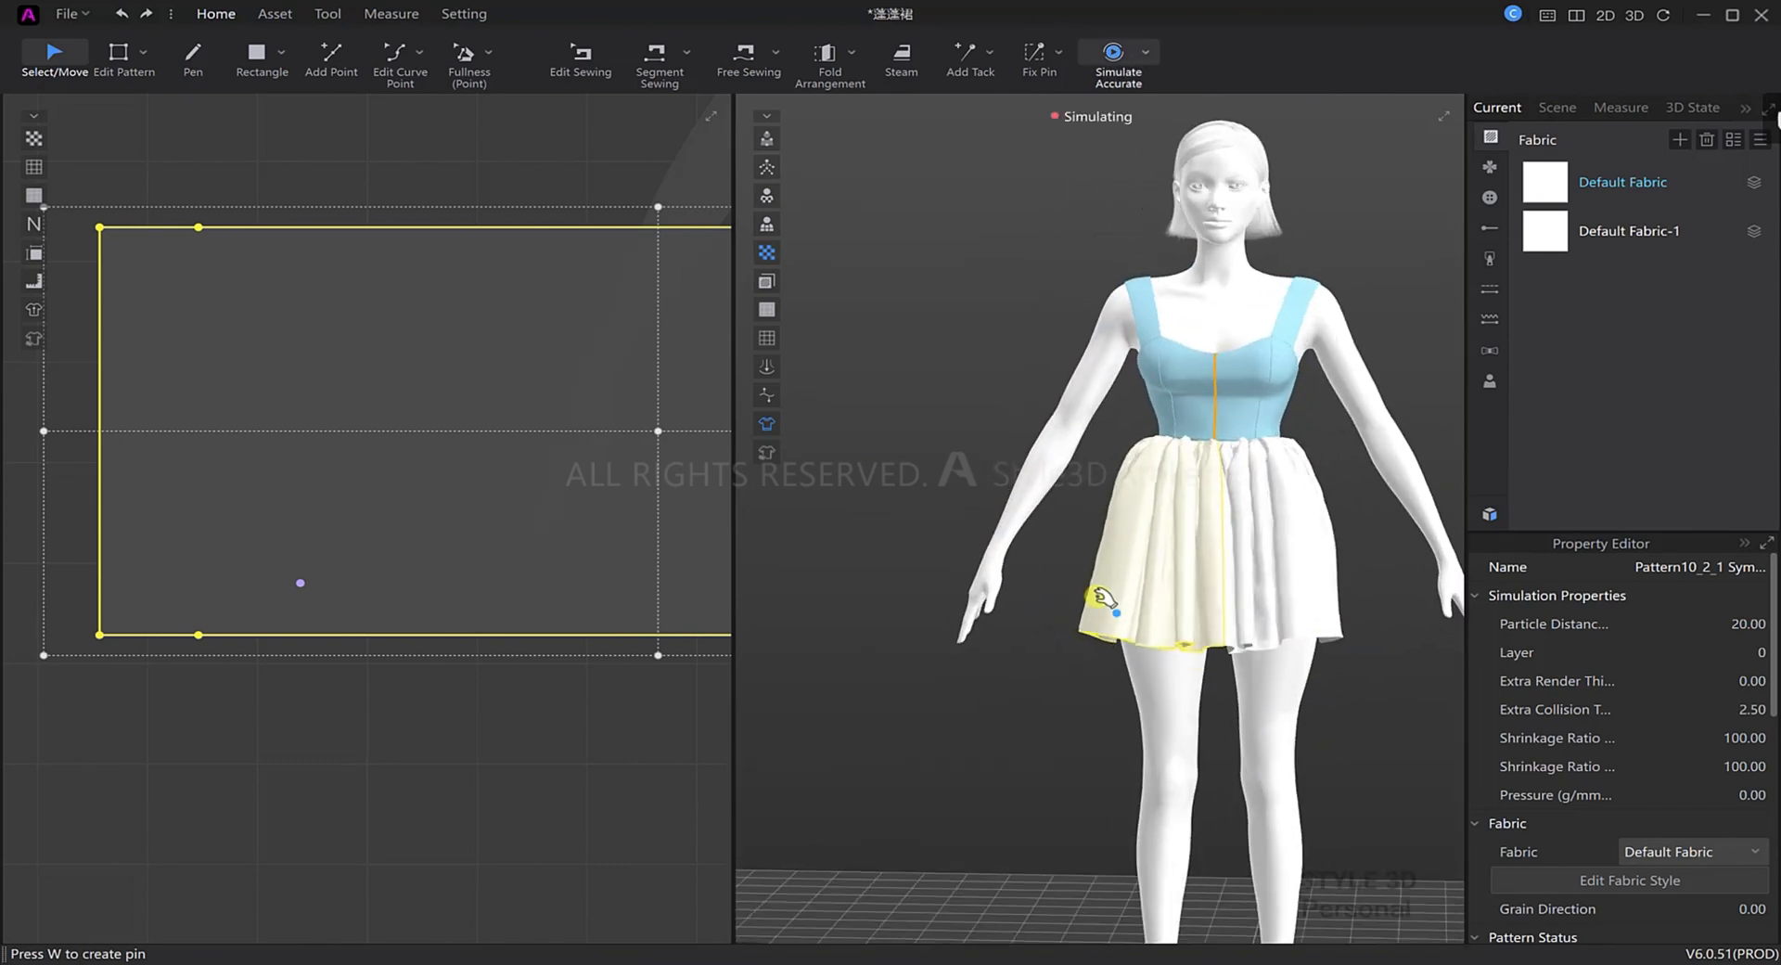
middle_drag(1329, 648, 1215, 617)
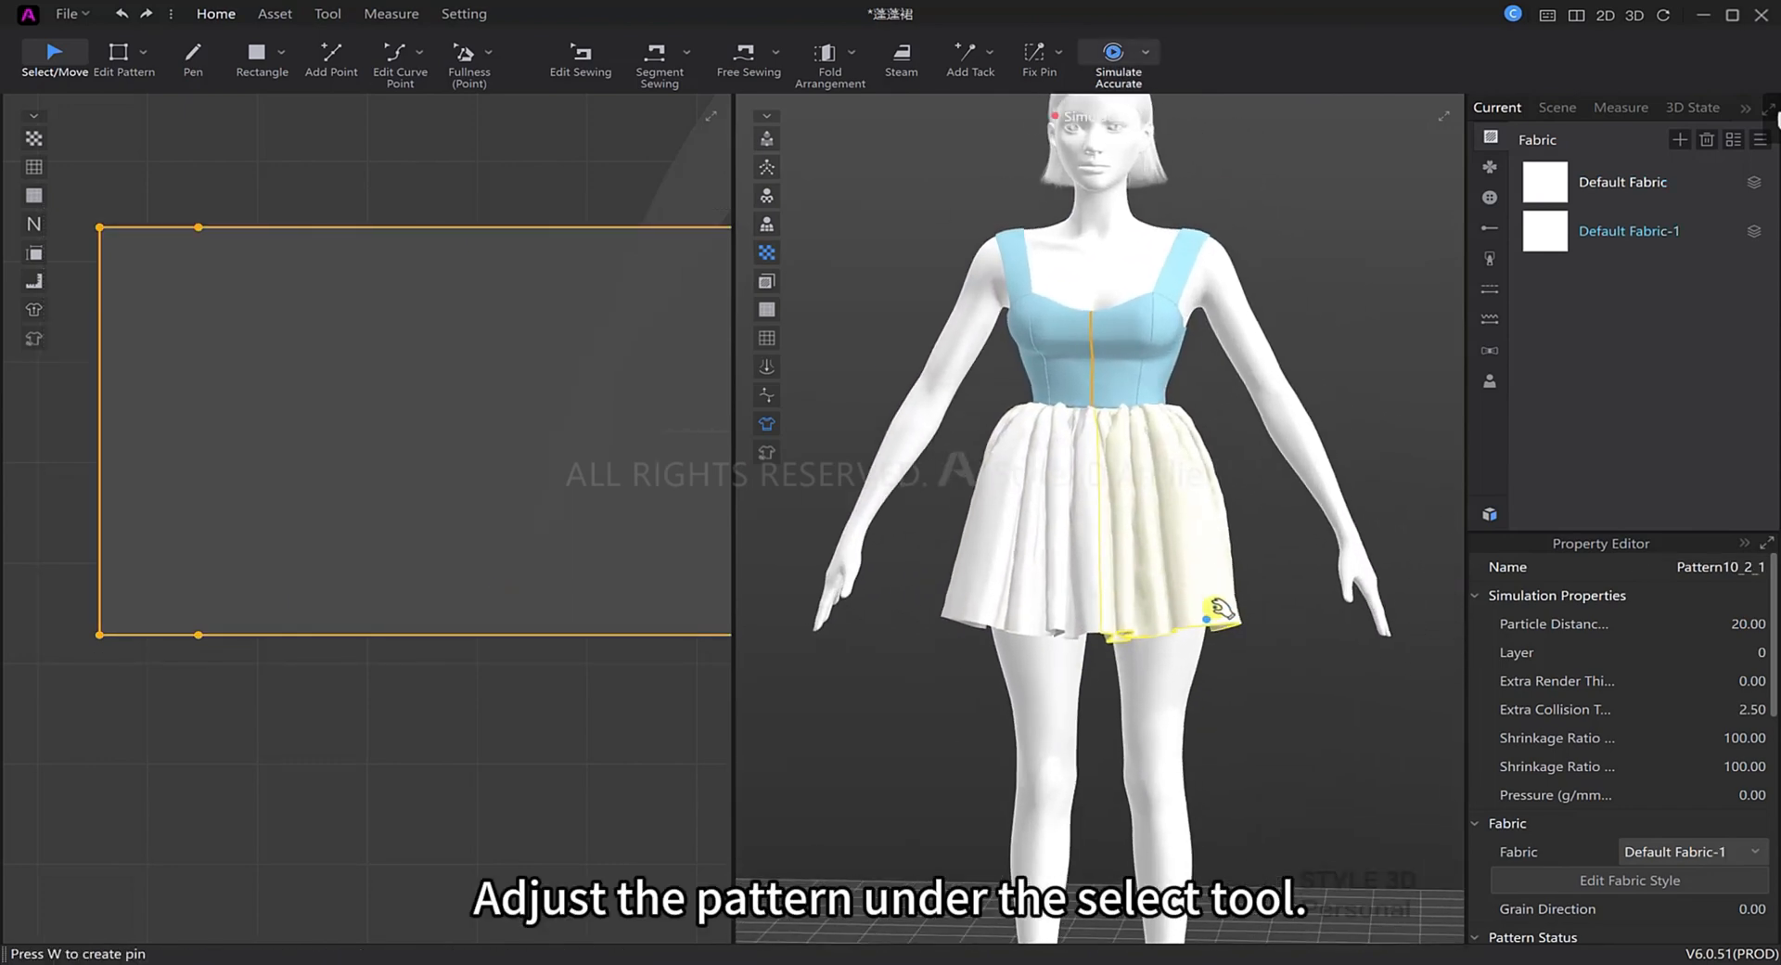
scroll(1215, 617, up, 1)
Stop the simulation and widen both linked skirt panels by stretching one panel's outer side outward.
key(space)
scroll(190, 464, down, 5)
key(z)
click(131, 388)
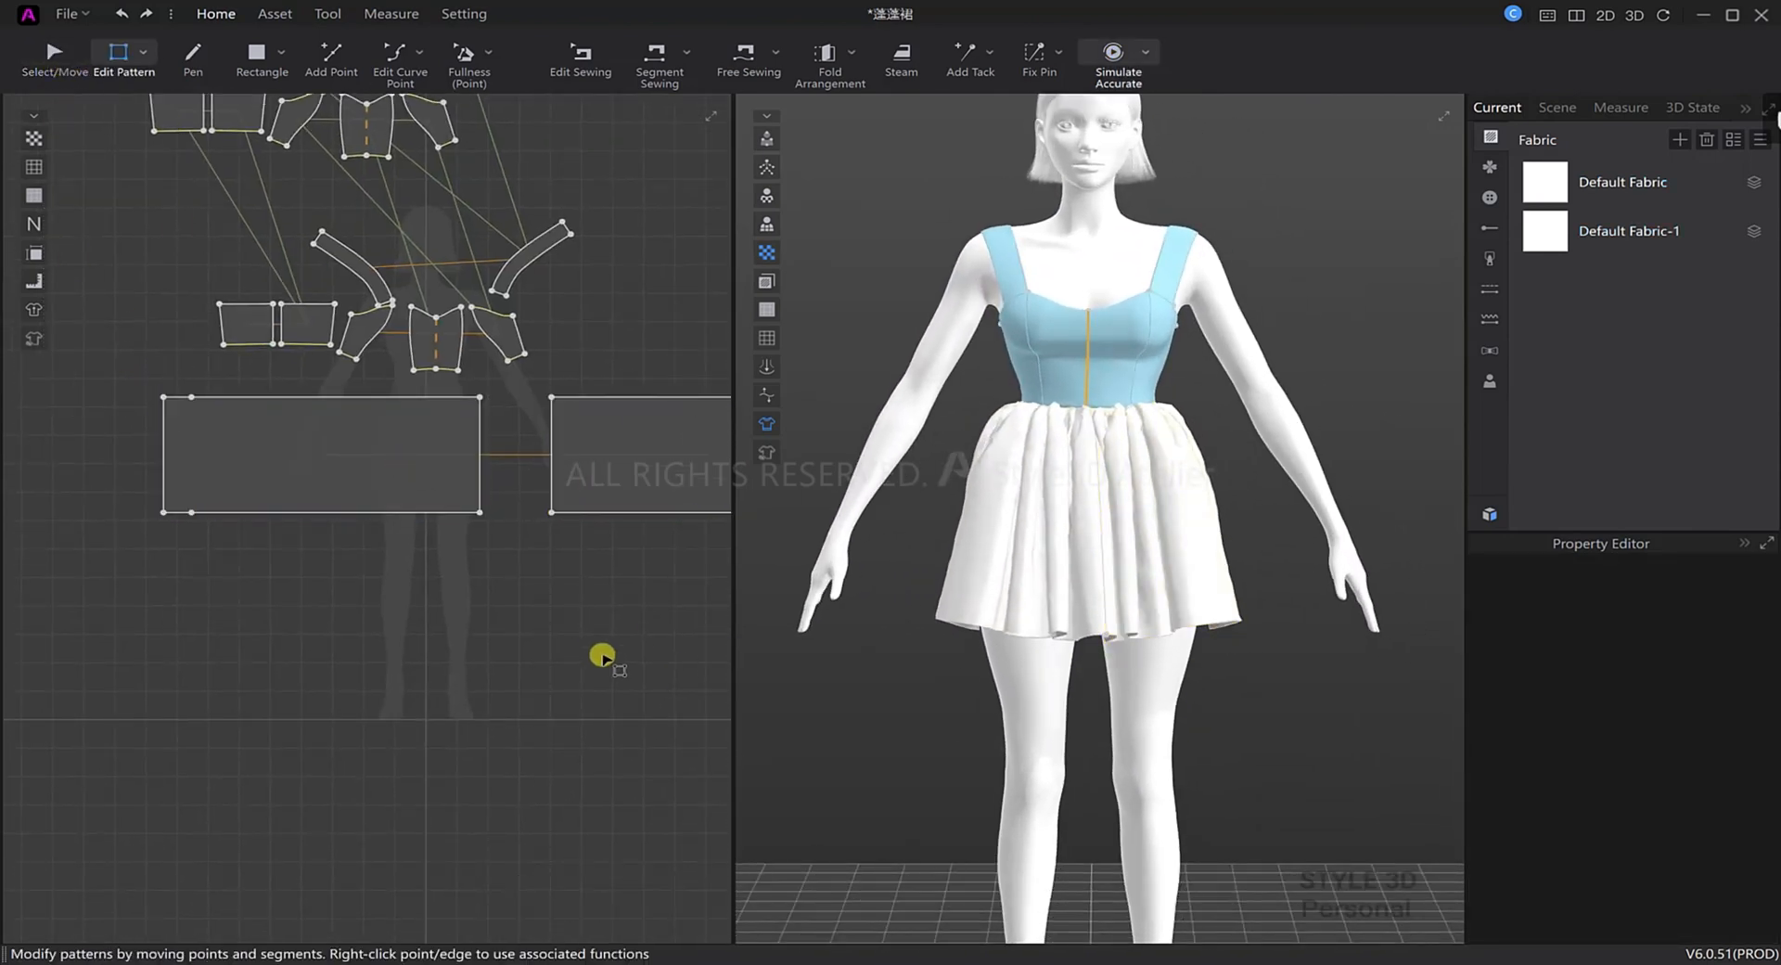
scroll(325, 489, down, 3)
click(266, 501)
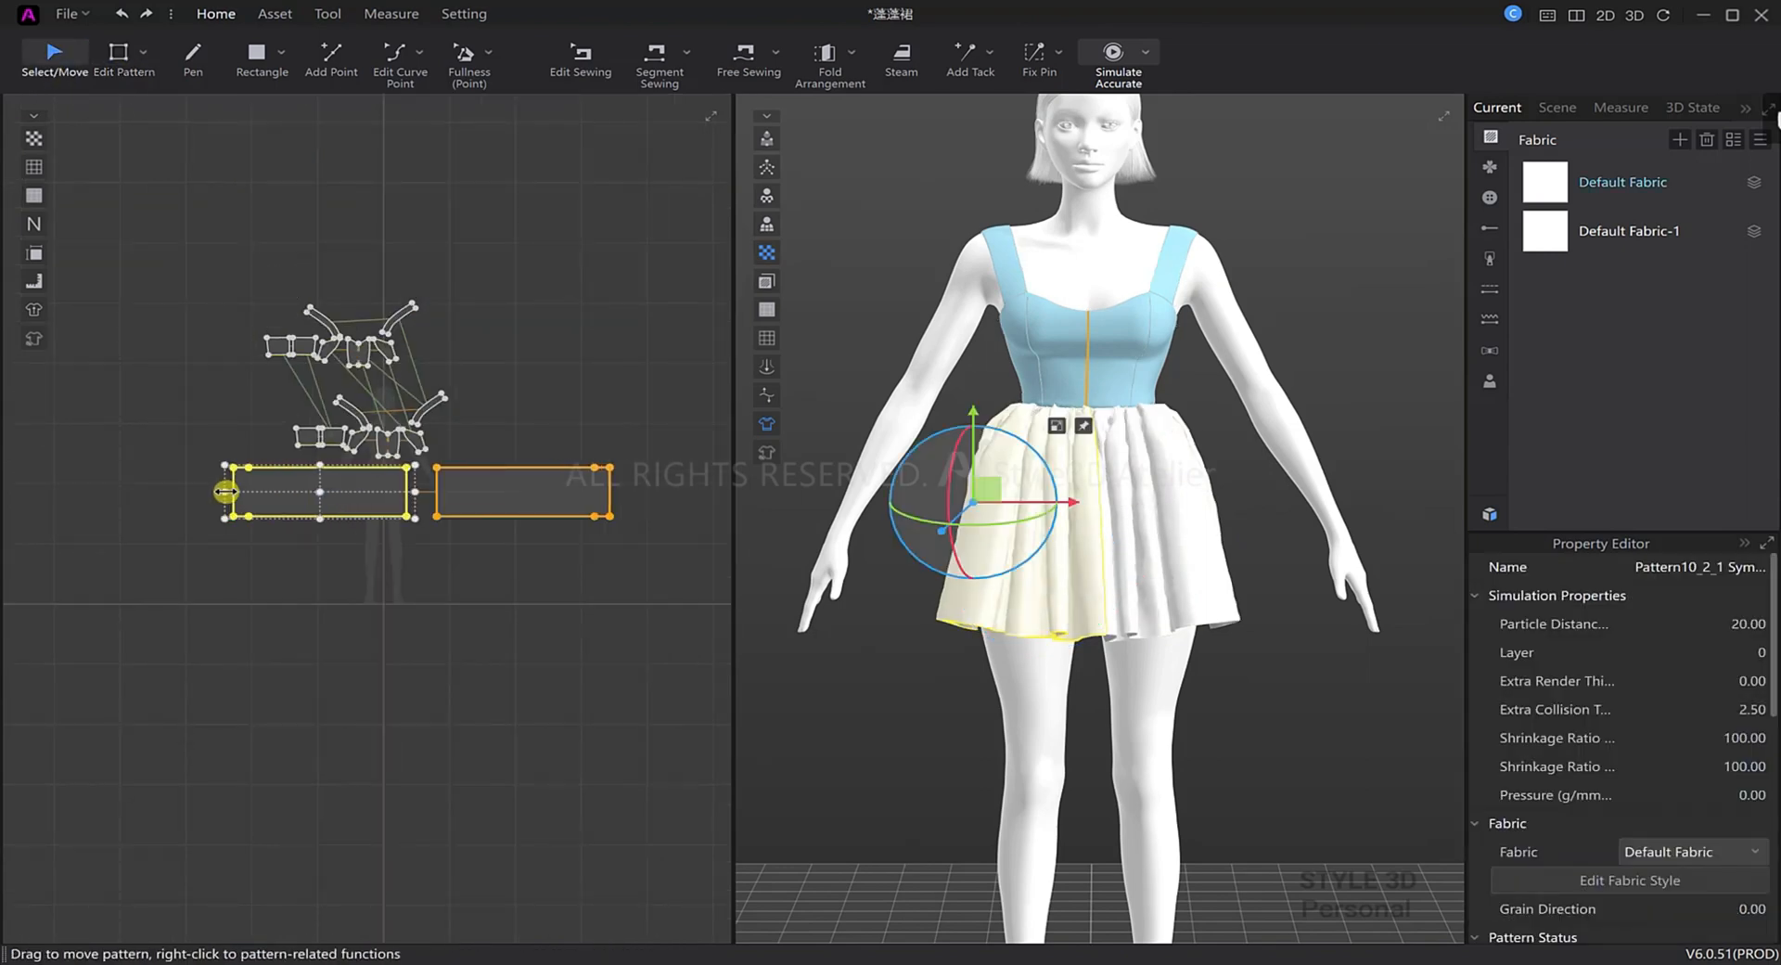
Delete the two leftover points on the waist and hem edges near the skirt panel's outer side.
scroll(224, 513, up, 5)
click(322, 574)
click(253, 310)
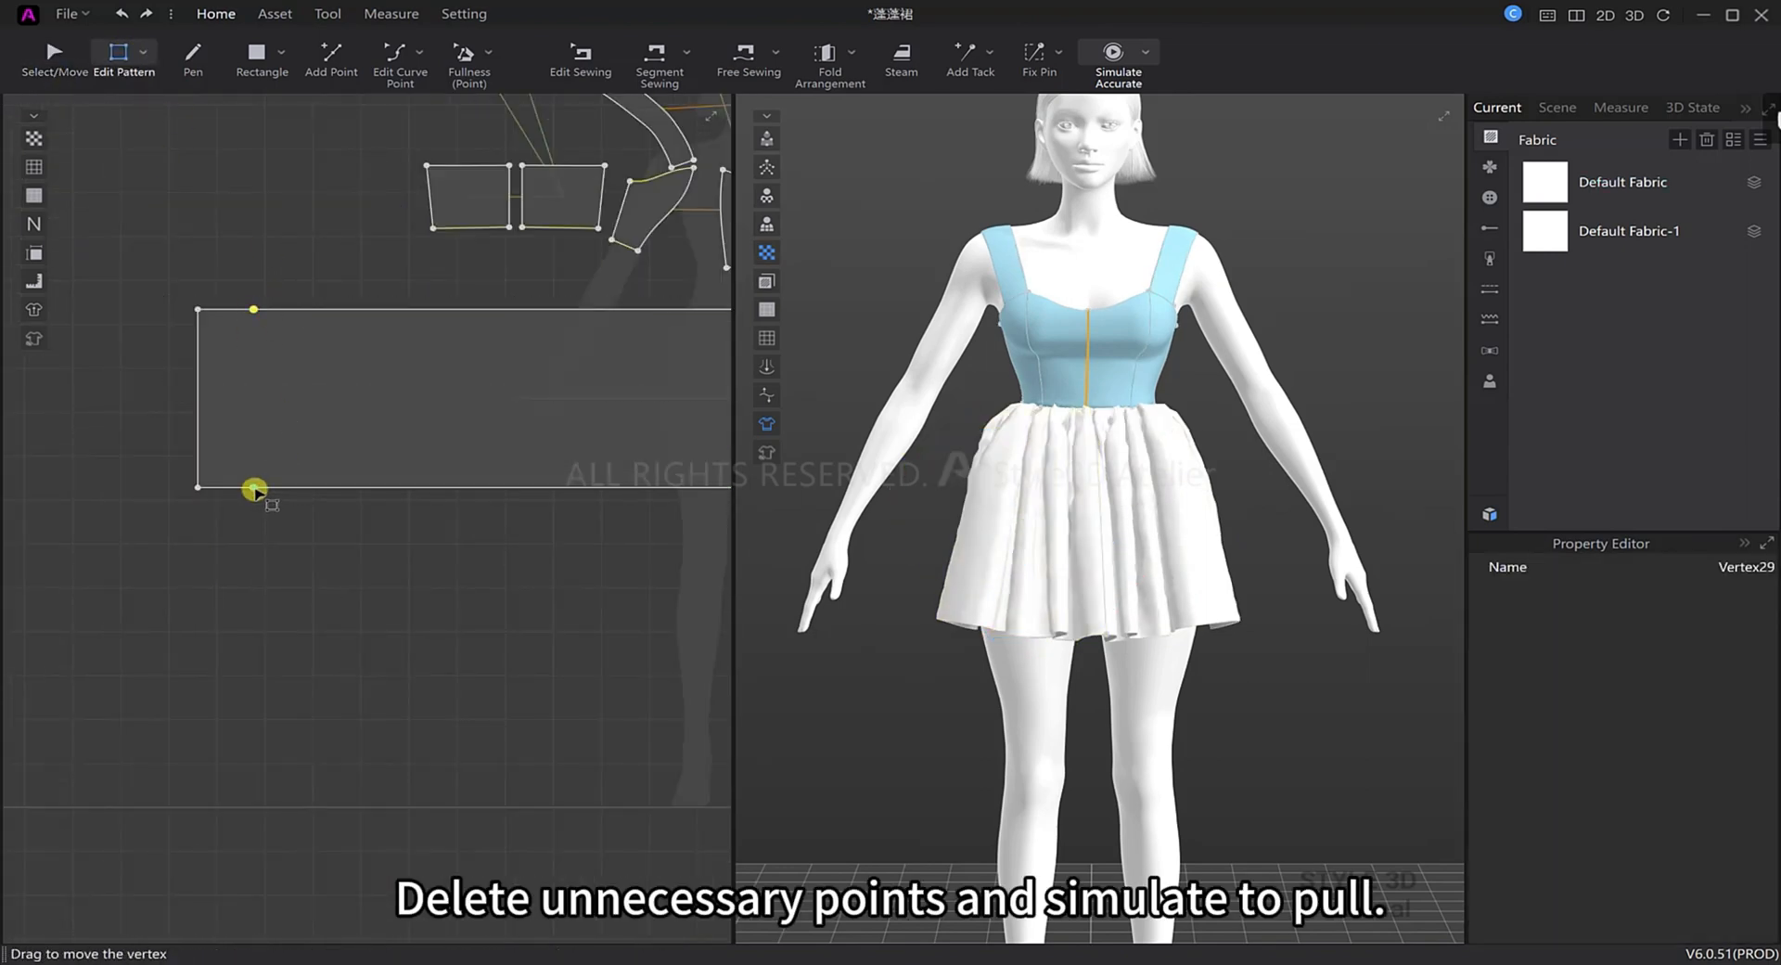
key(Delete)
Simulate the skirt and pull the Default Fabric panel outward around the avatar's side.
key(space)
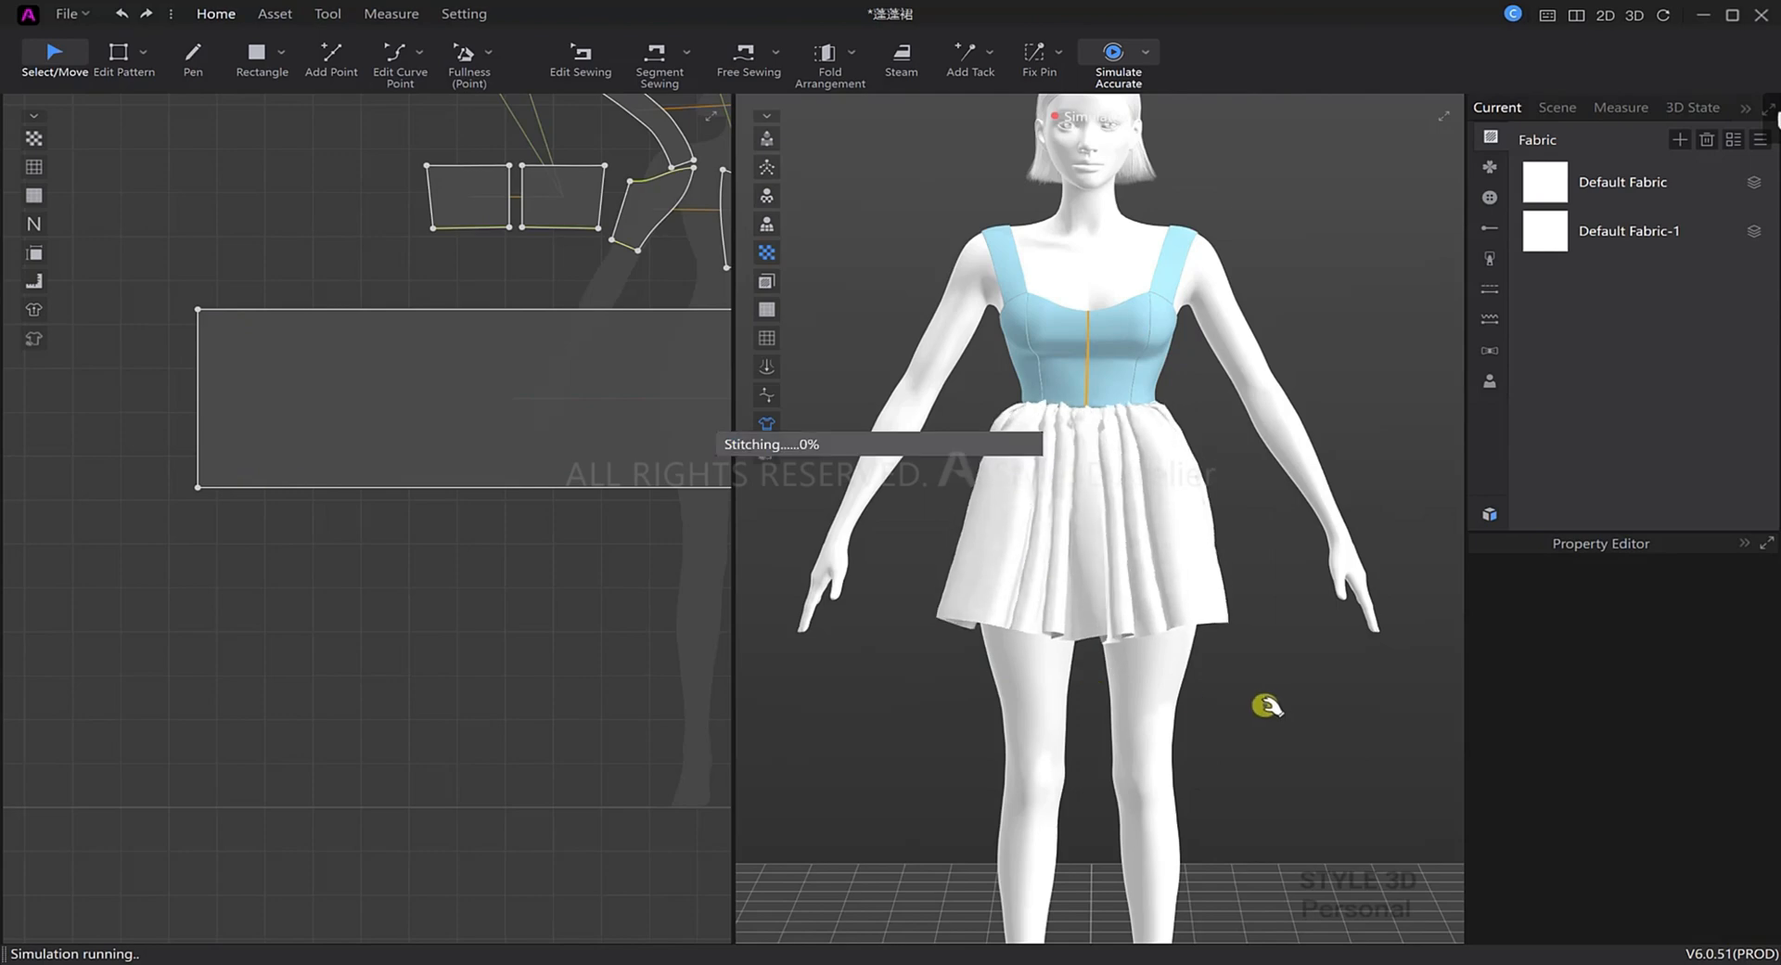
right_drag(1268, 707, 1125, 600)
click(1014, 618)
key(space)
mouse_move(898, 632)
right_down()
mouse_move(1066, 640)
mouse_move(1105, 621)
mouse_move(930, 620)
right_up()
key(space)
drag(919, 593, 962, 600)
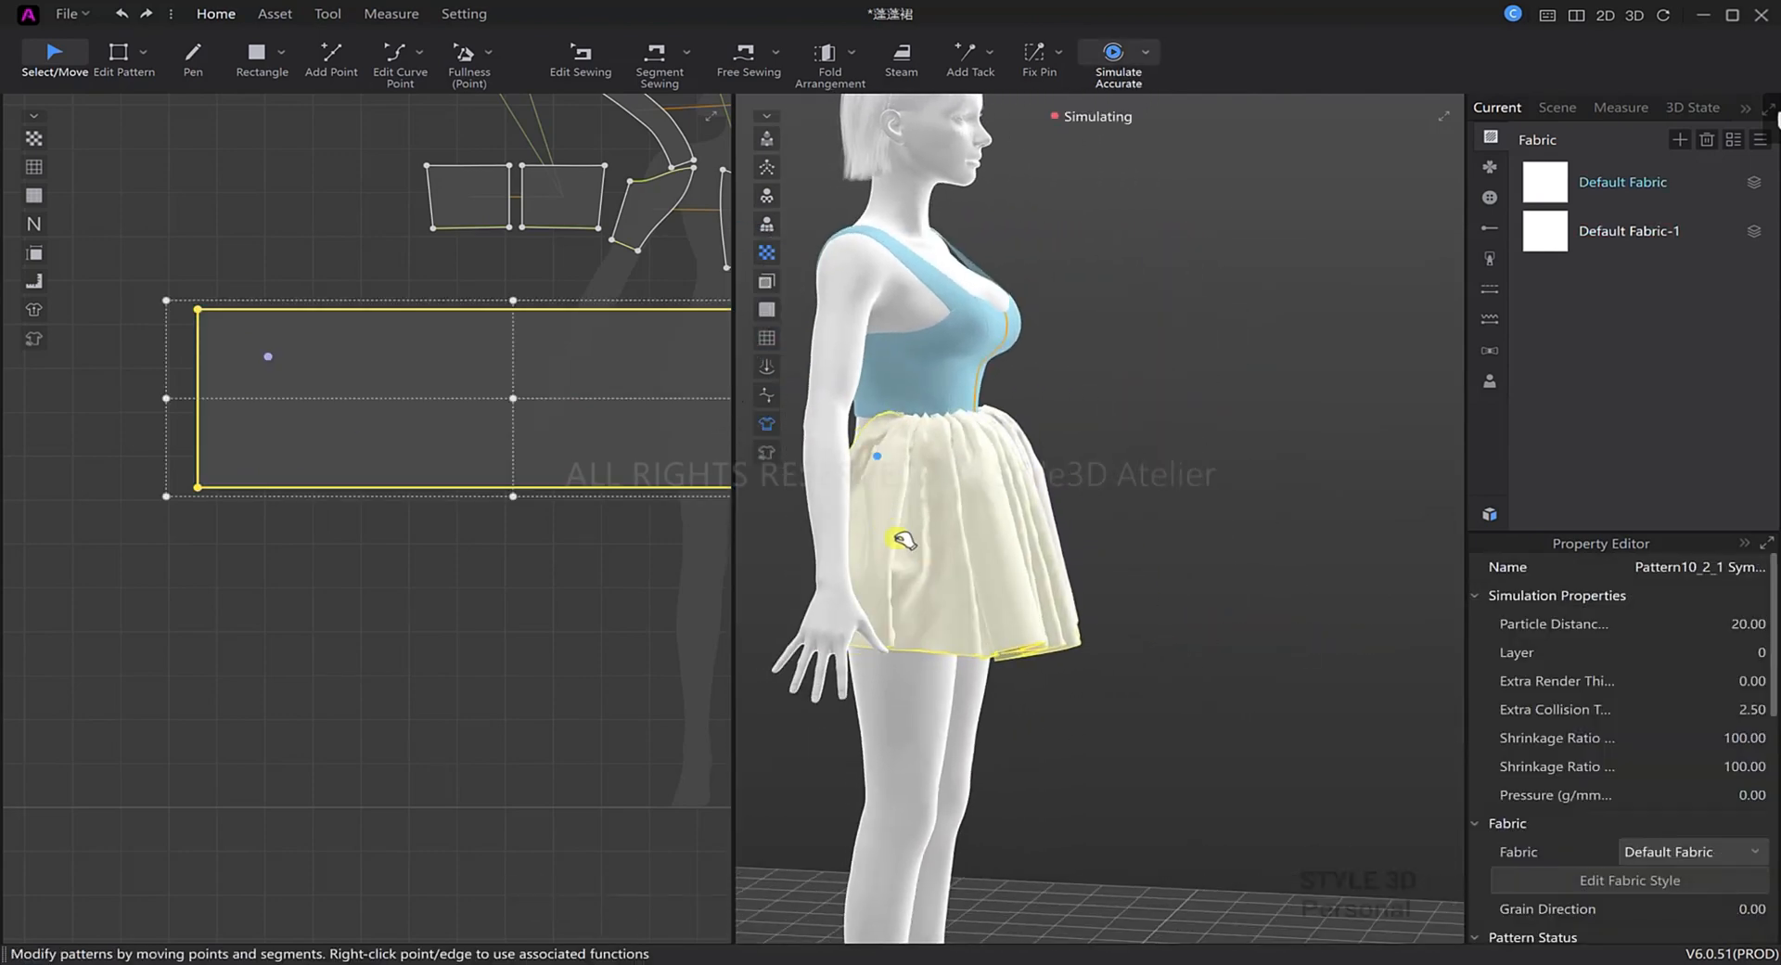
right_drag(882, 597, 1023, 600)
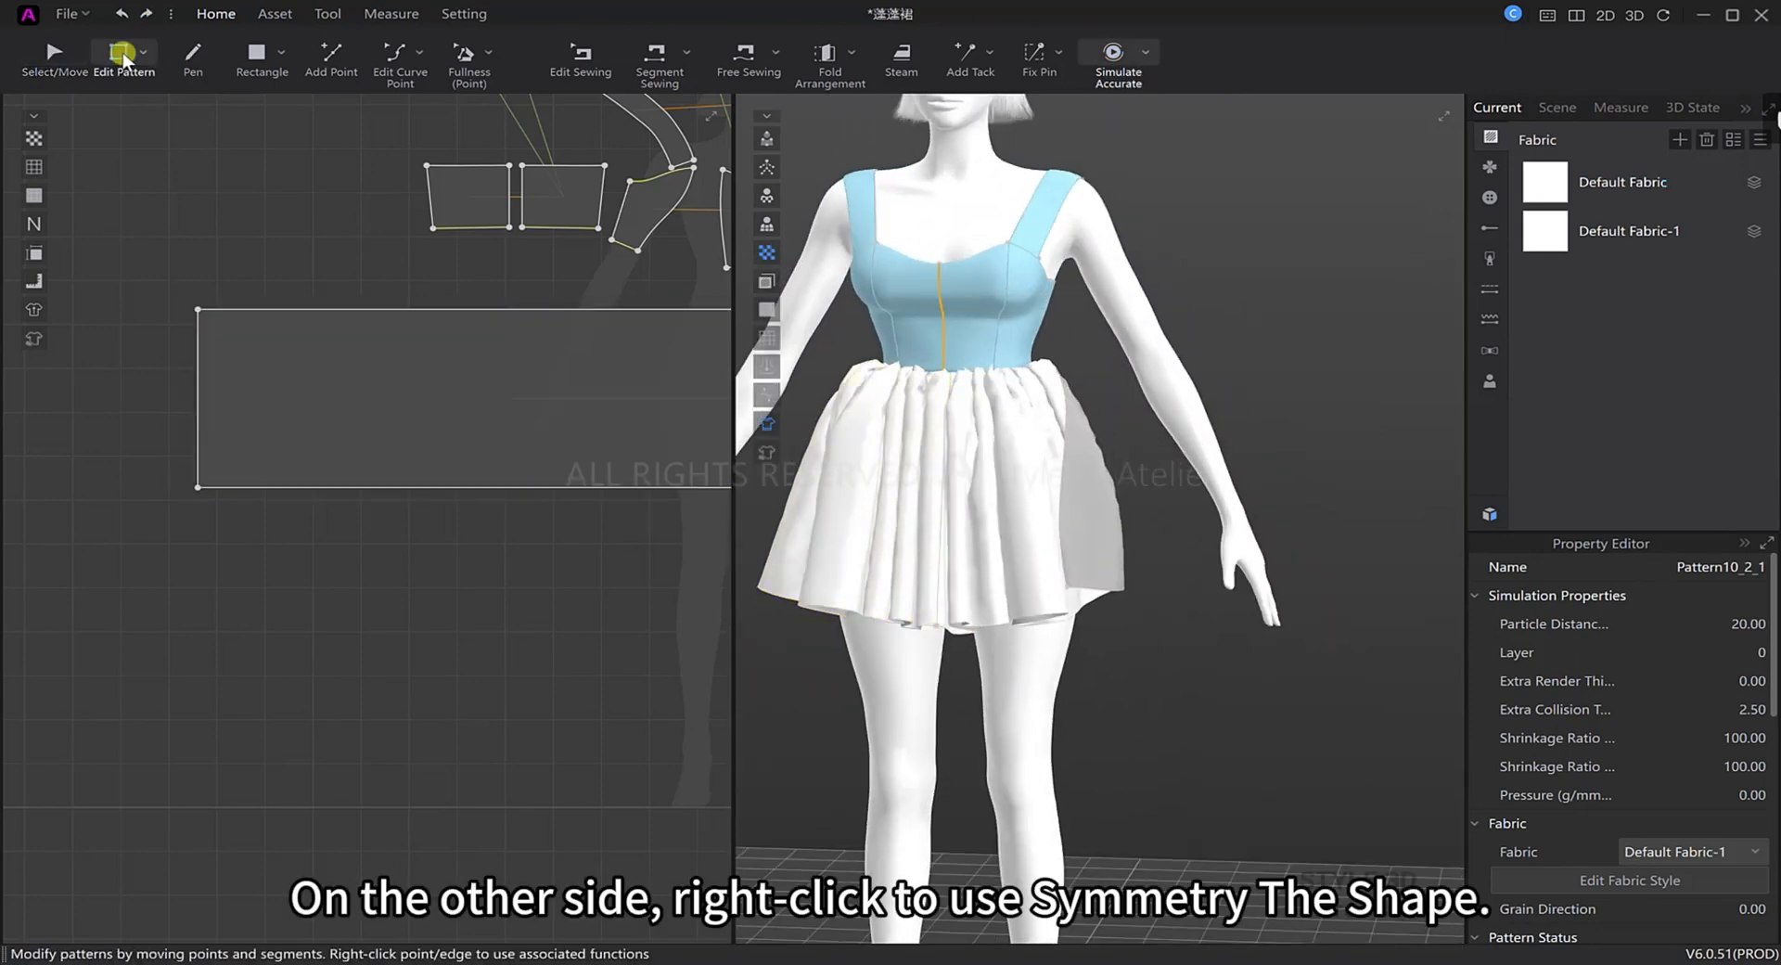
Apply Symmetry The Shape to the Default Fabric-1 skirt panel so it mirrors the adjusted panel.
click(57, 58)
click(1007, 468)
scroll(1017, 457, up, 2)
right_click(1069, 439)
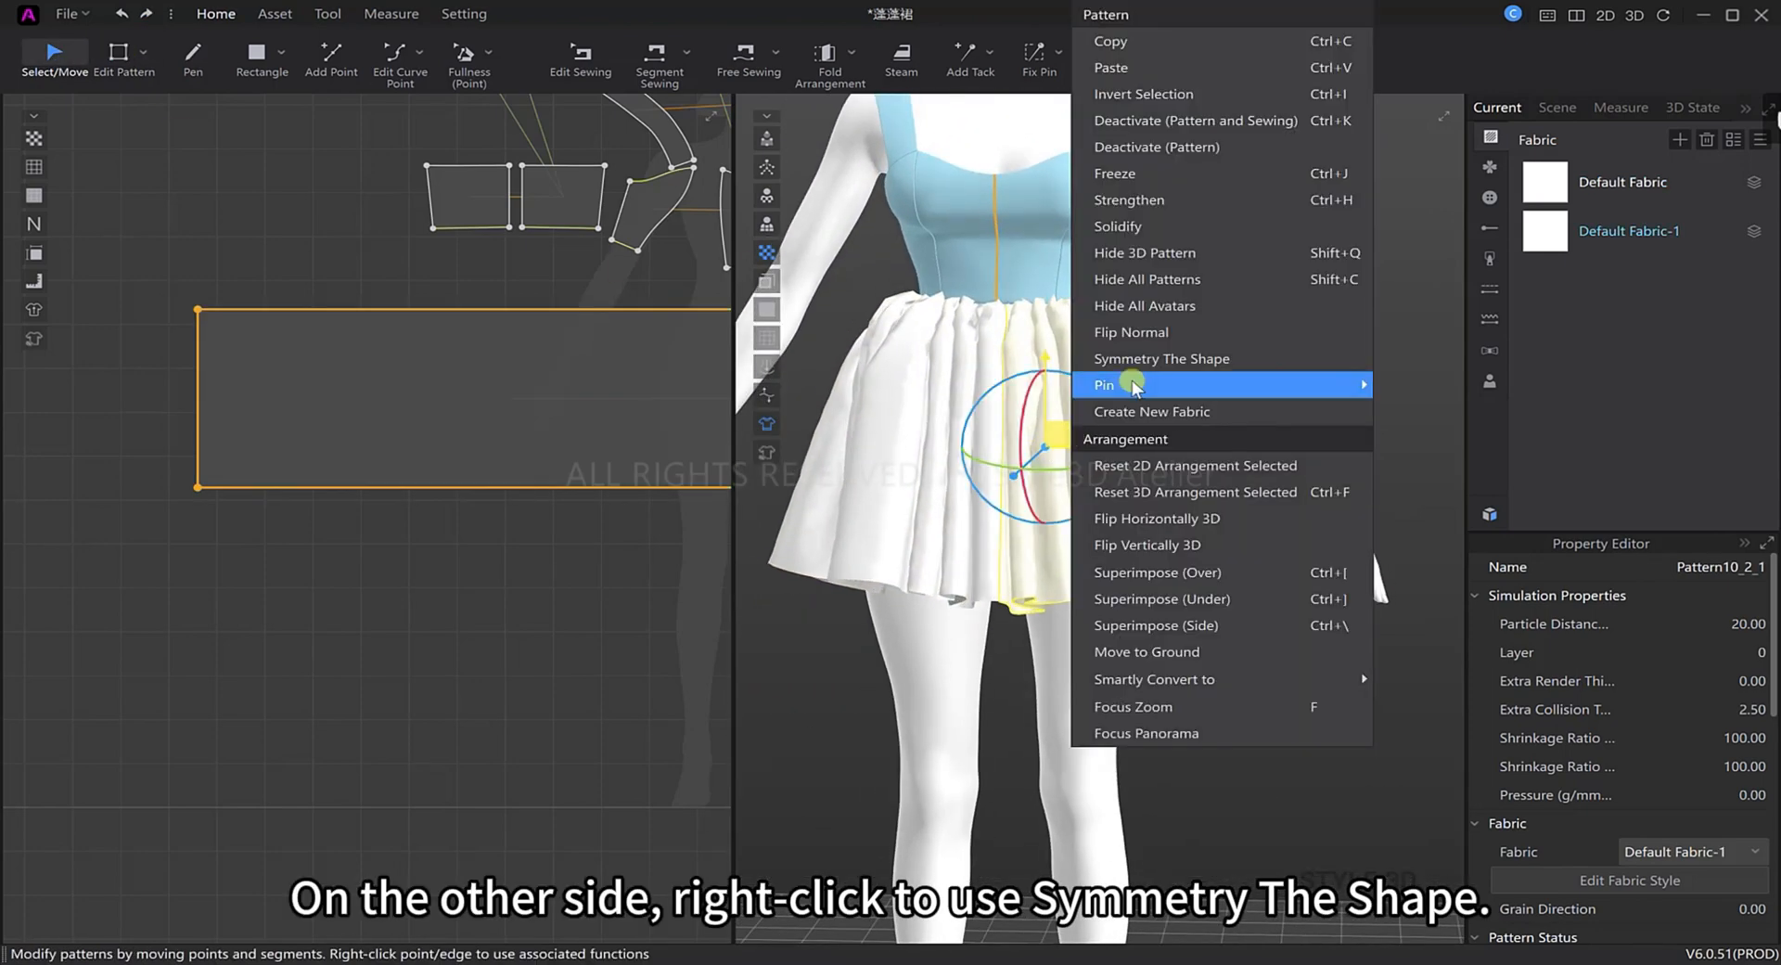
click(1153, 359)
click(1221, 462)
Simulate the mirrored skirt and pull the hem folds straight around the center seam.
key(space)
scroll(1127, 611, down, 2)
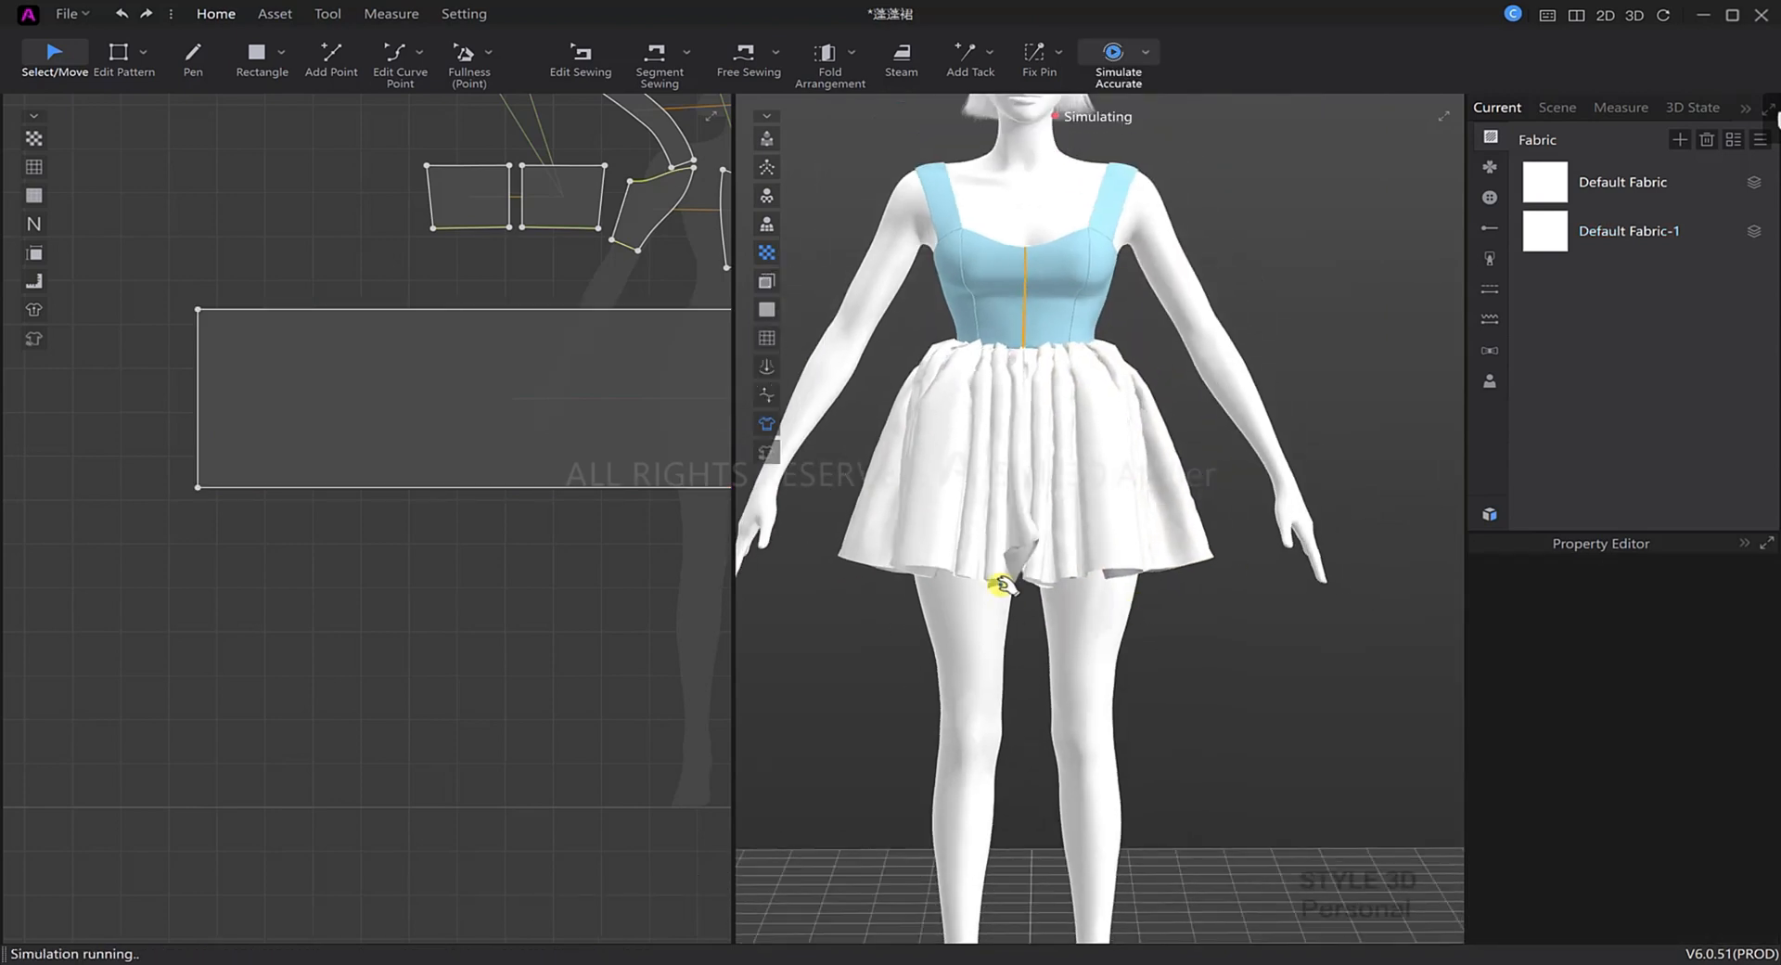
click(1043, 568)
drag(965, 580, 1011, 586)
scroll(1127, 594, down, 2)
right_drag(1151, 620, 1188, 643)
click(1192, 646)
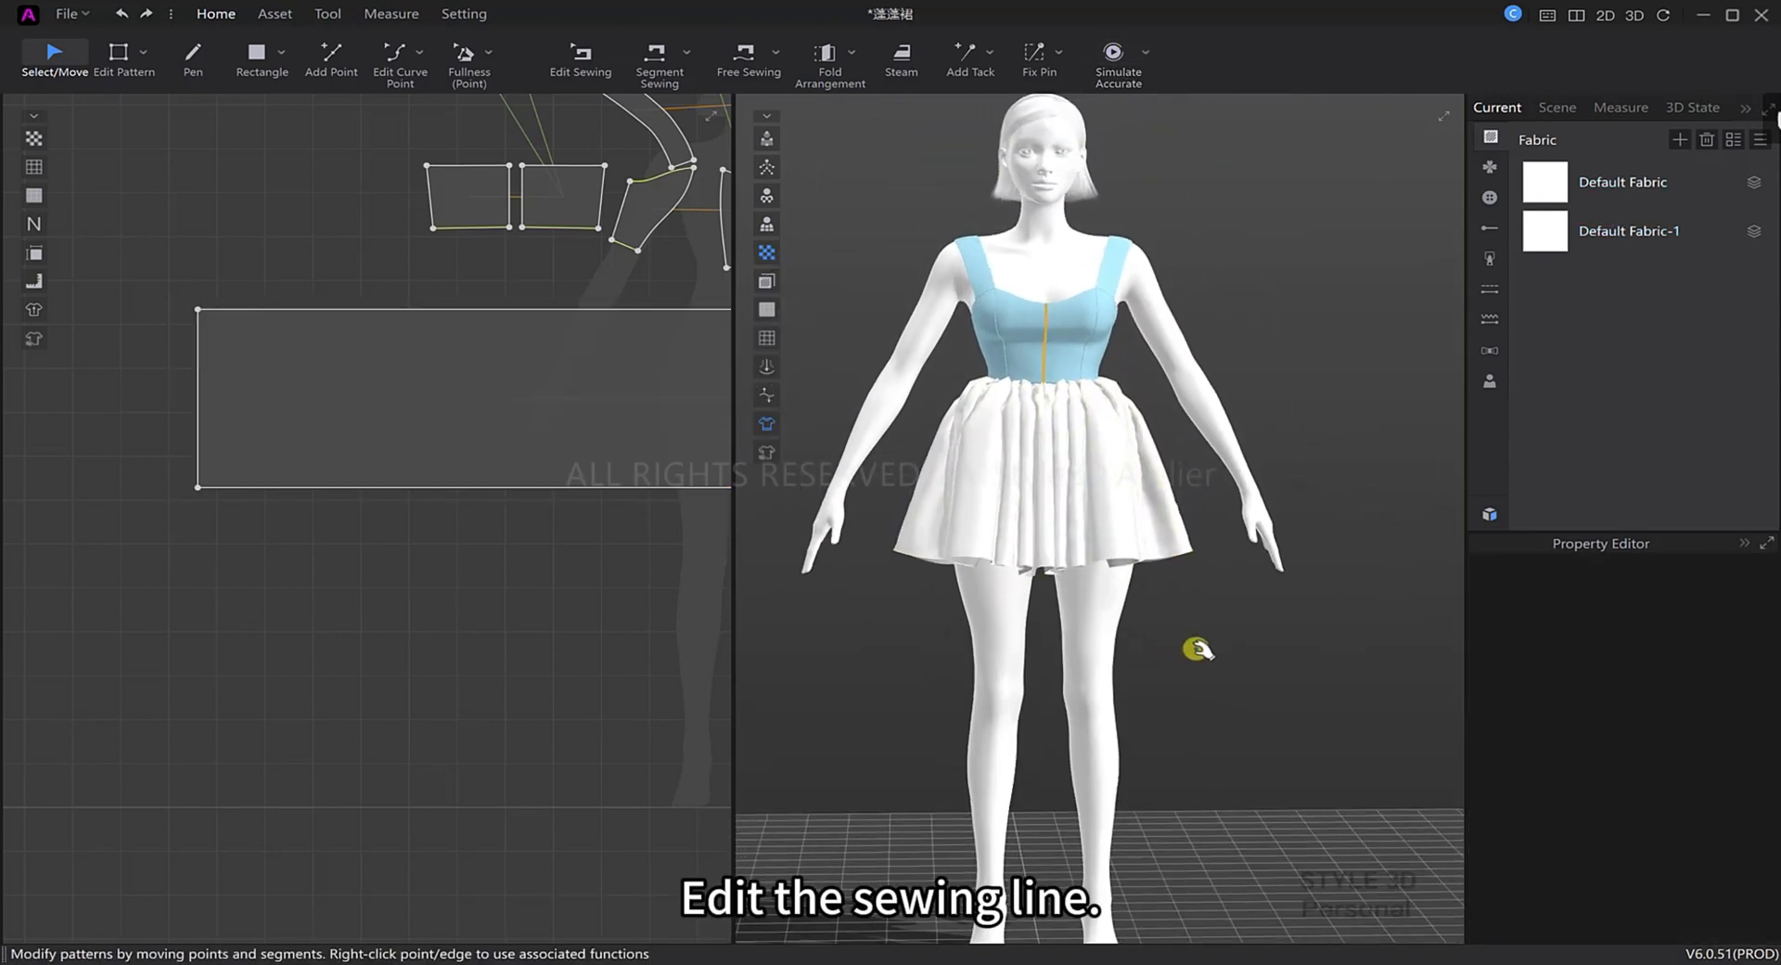
key(space)
Remove the normal map from the center sewing line between the two skirt panels.
scroll(452, 541, down, 2)
middle_drag(452, 541, 218, 537)
scroll(436, 457, up, 2)
middle_drag(436, 458, 257, 458)
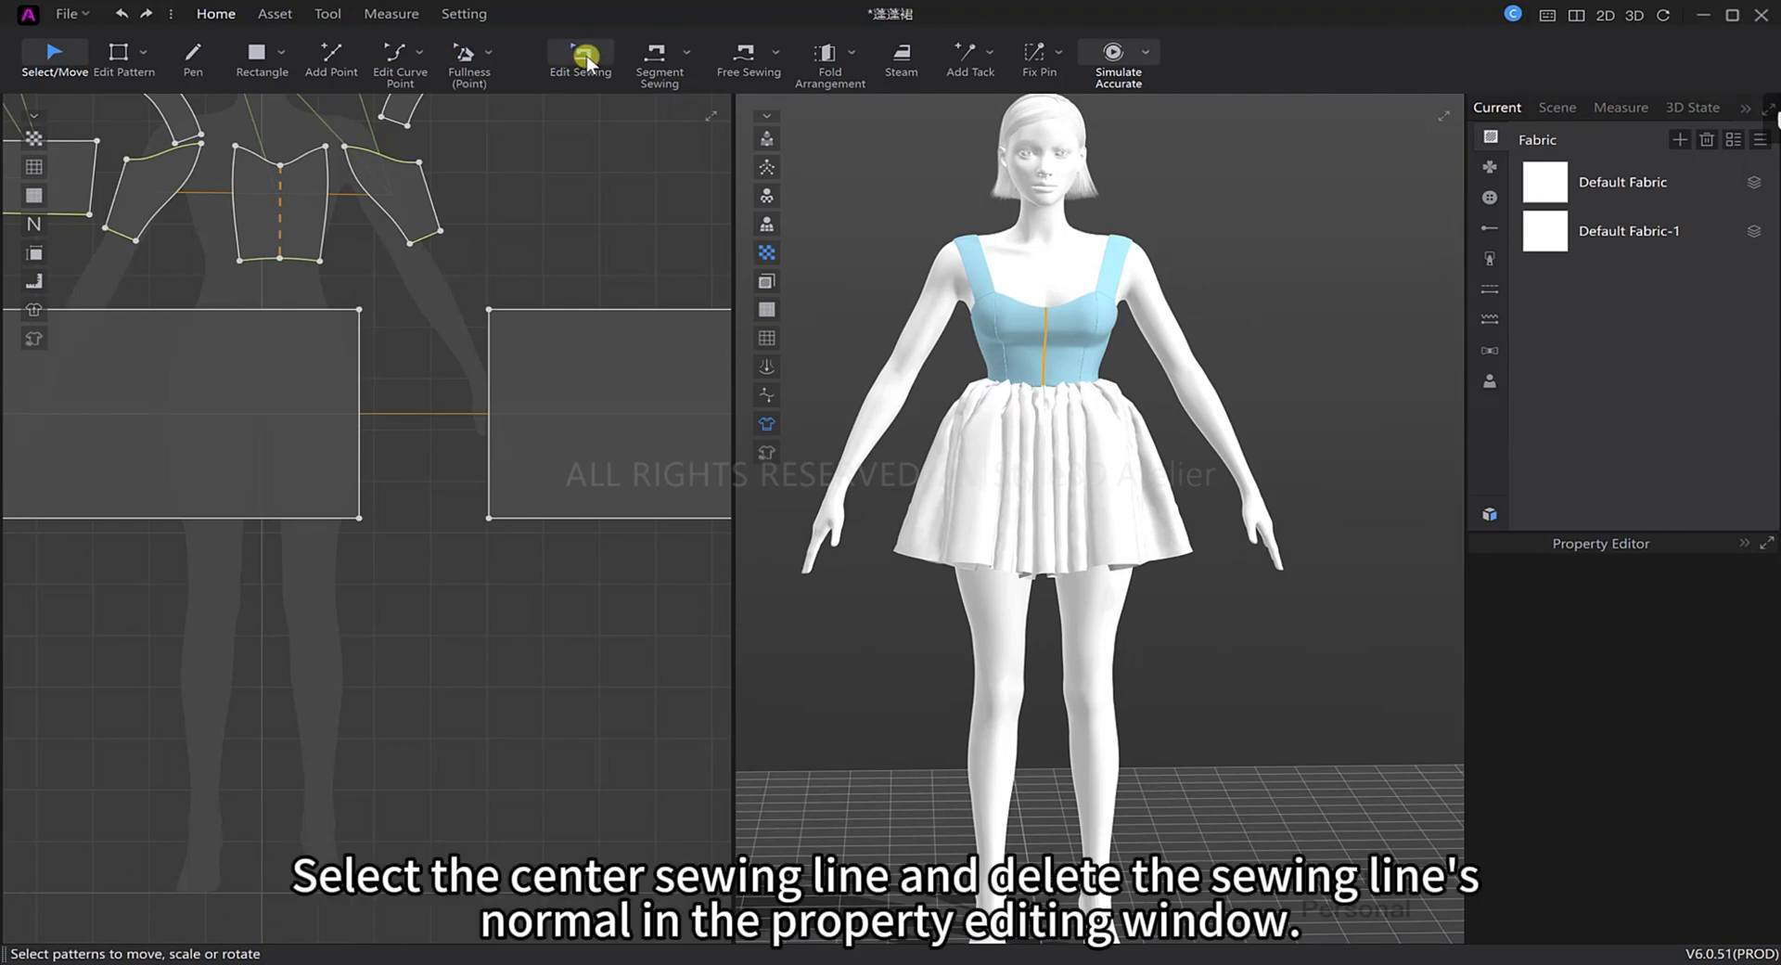
drag(306, 455, 280, 449)
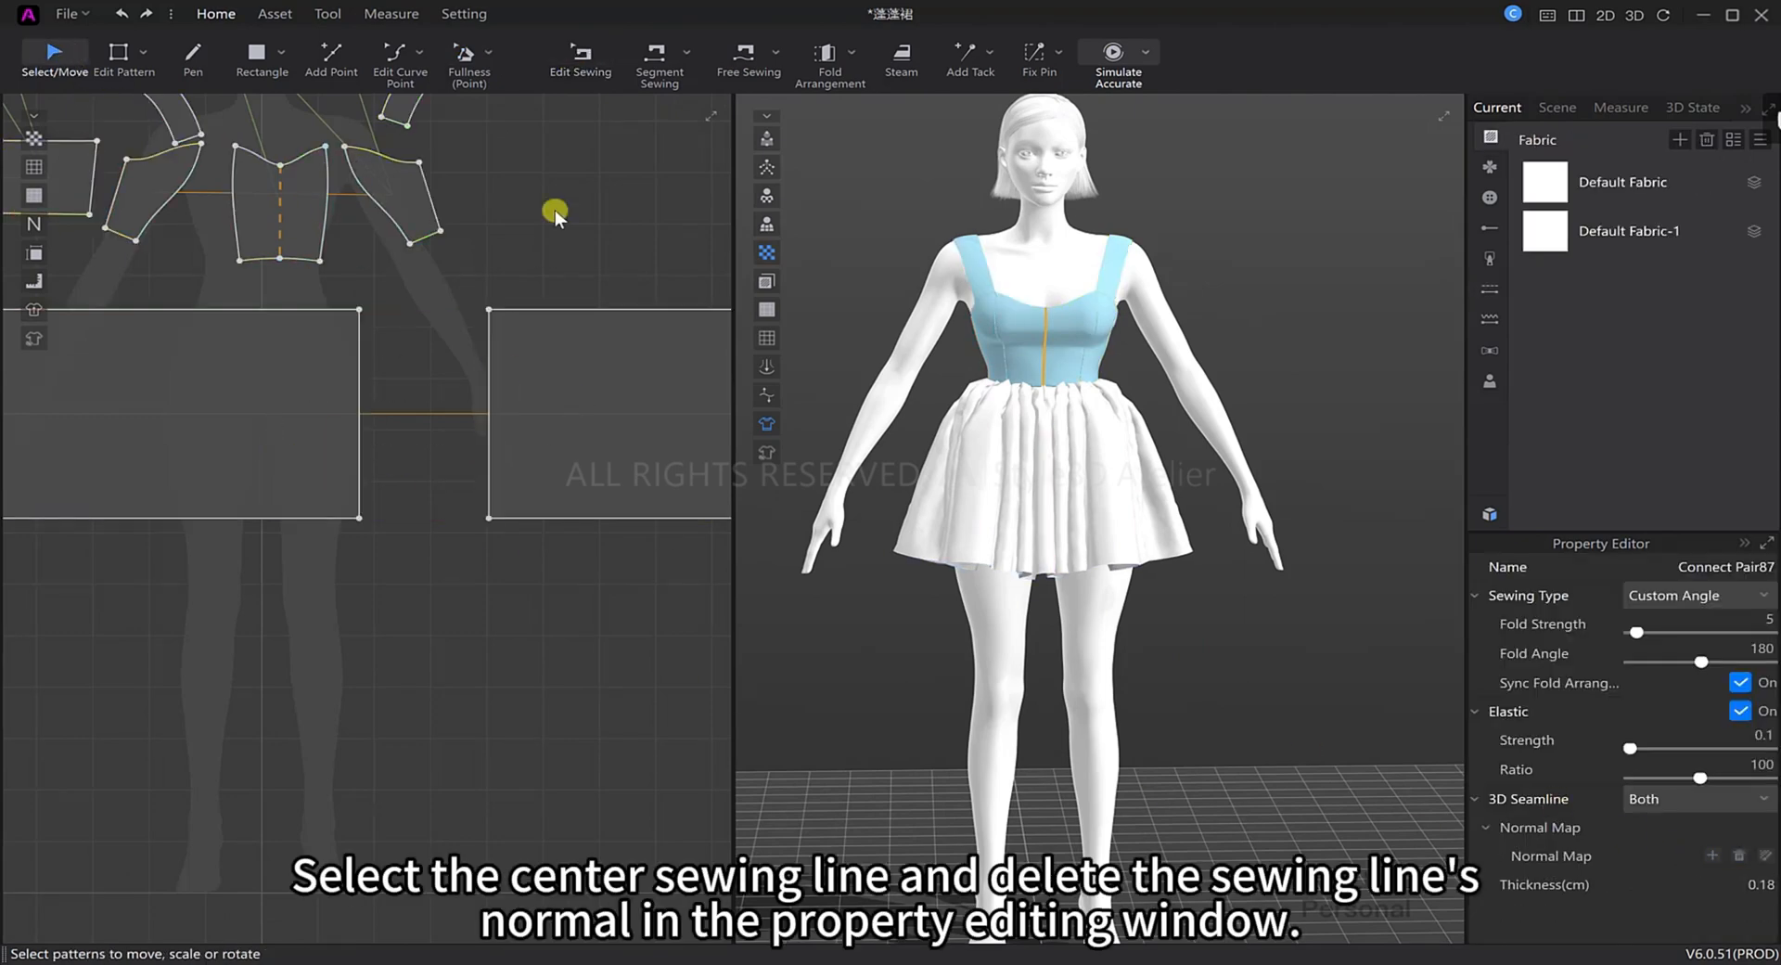
click(555, 214)
Simulate the skirt again and pull the front hem to loosen the folds.
scroll(1062, 584, up, 3)
right_drag(1058, 589, 980, 635)
key(space)
scroll(974, 629, down, 1)
drag(931, 555, 1104, 584)
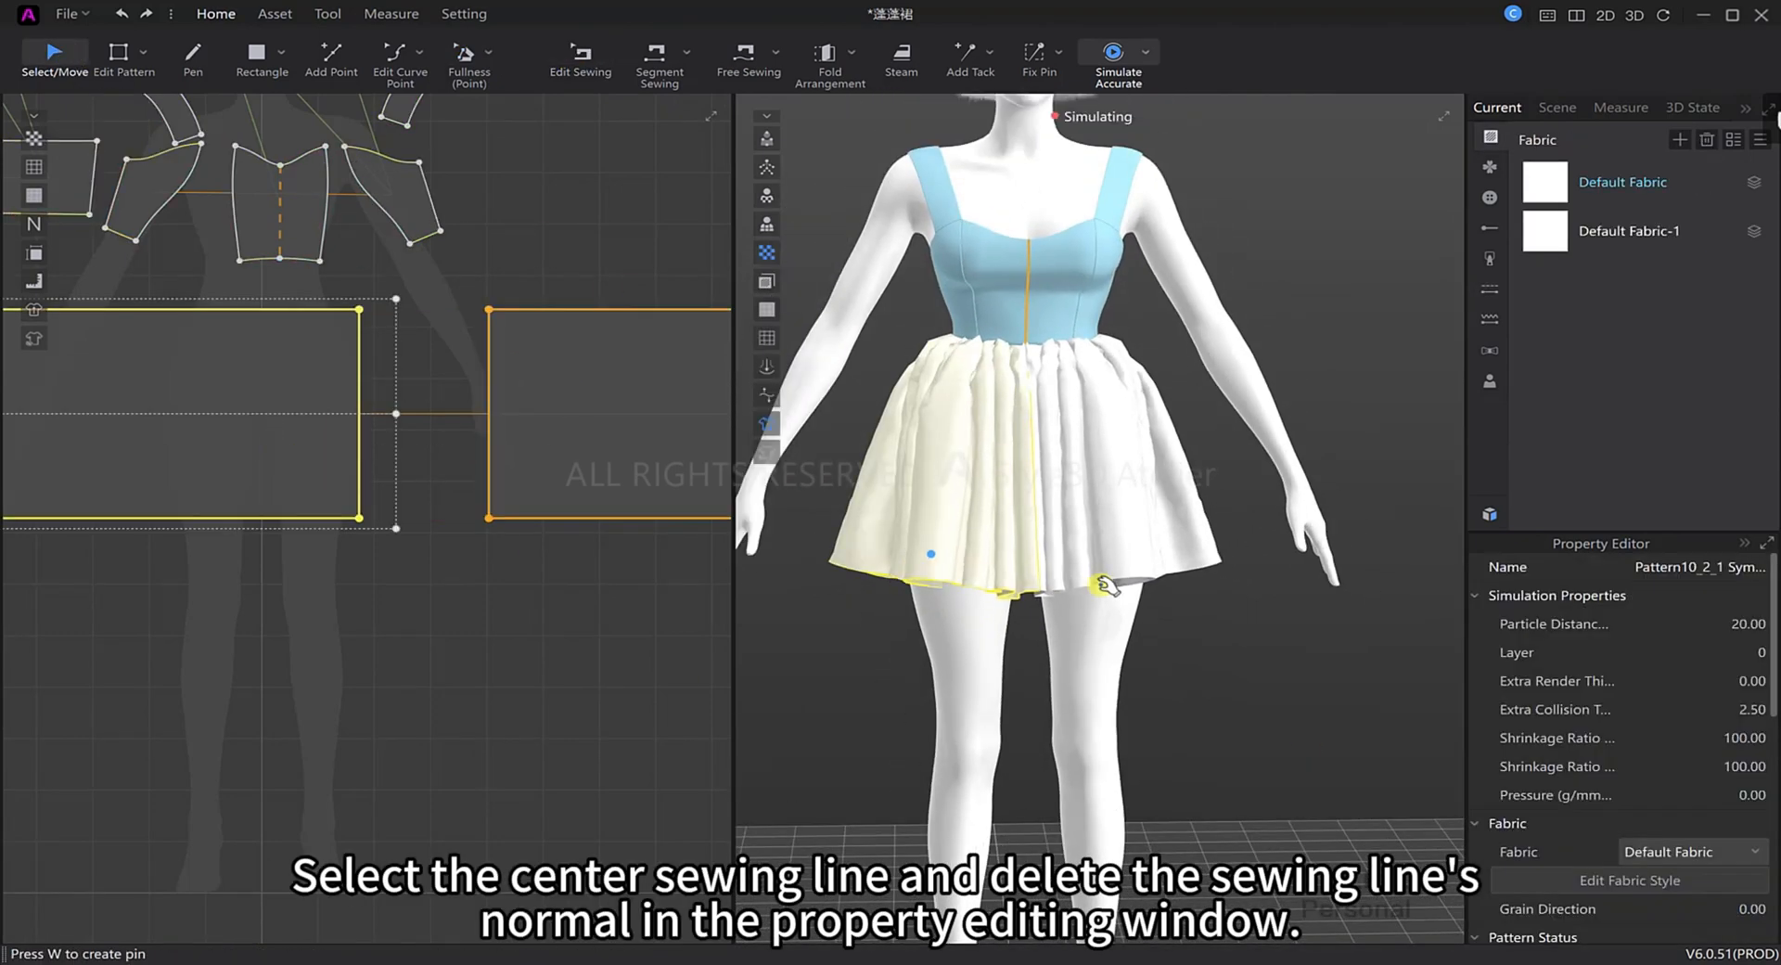
scroll(937, 623, down, 3)
key(space)
Stretch one skirt panel's outer side farther outward to widen both linked panels again.
scroll(437, 501, down, 8)
click(325, 500)
scroll(313, 493, up, 2)
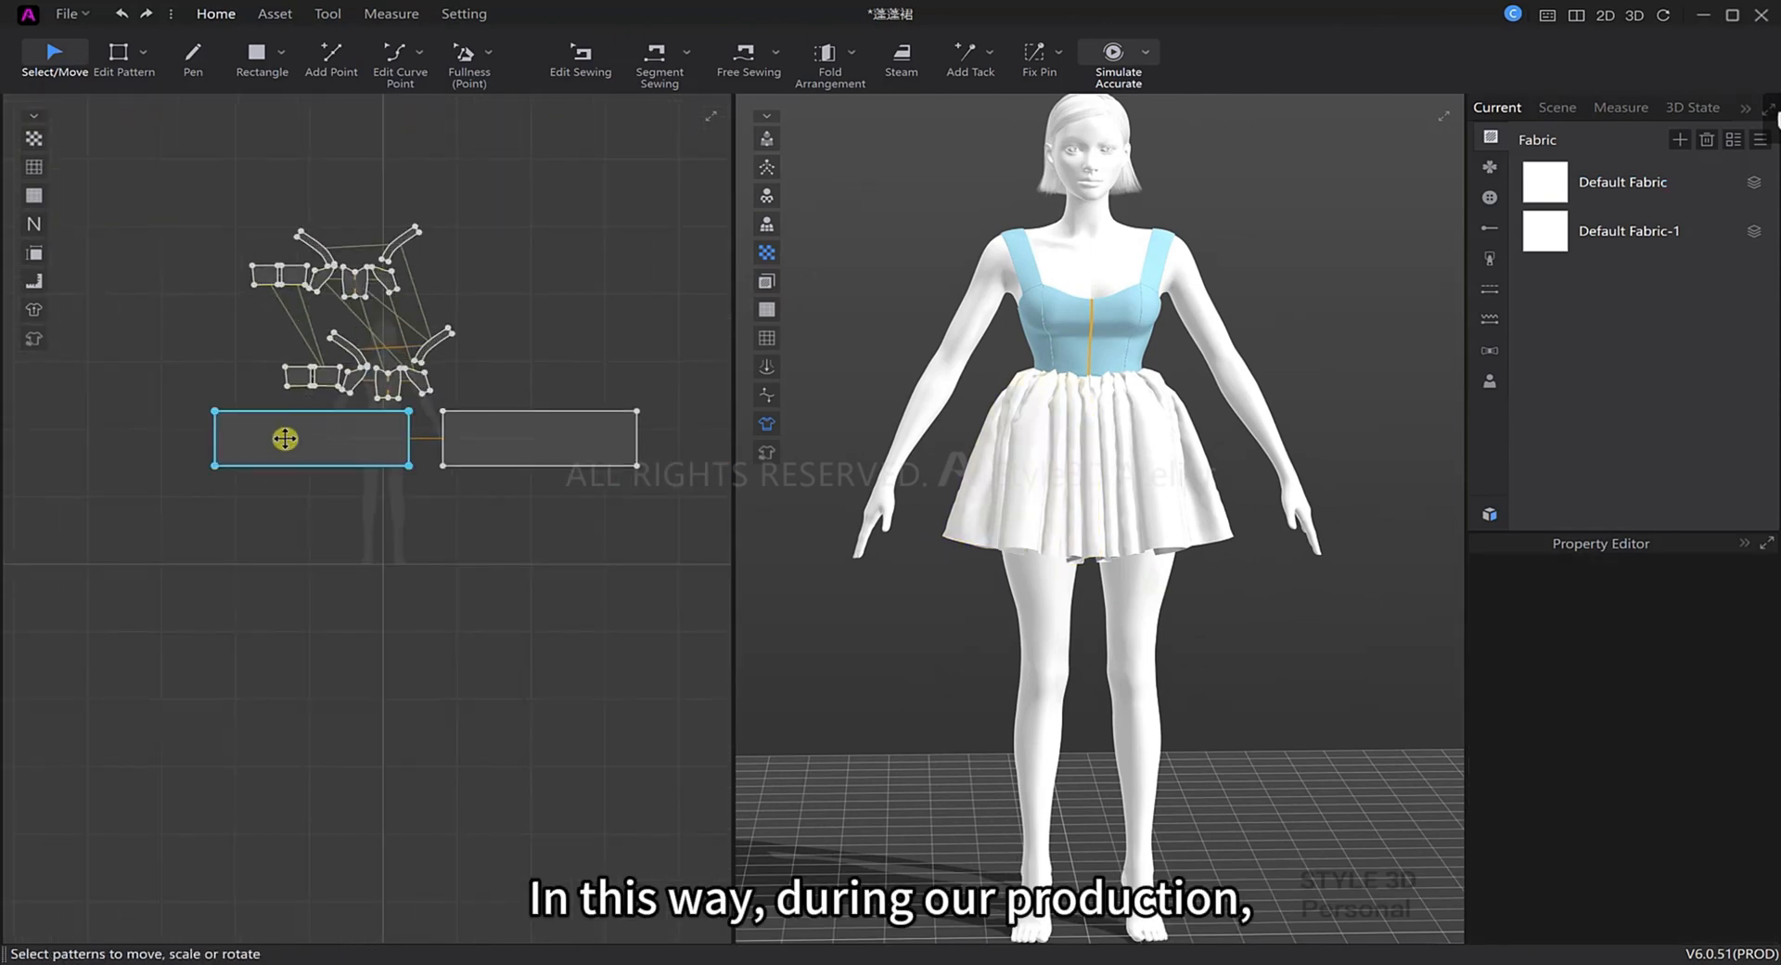
click(214, 445)
drag(195, 438, 192, 438)
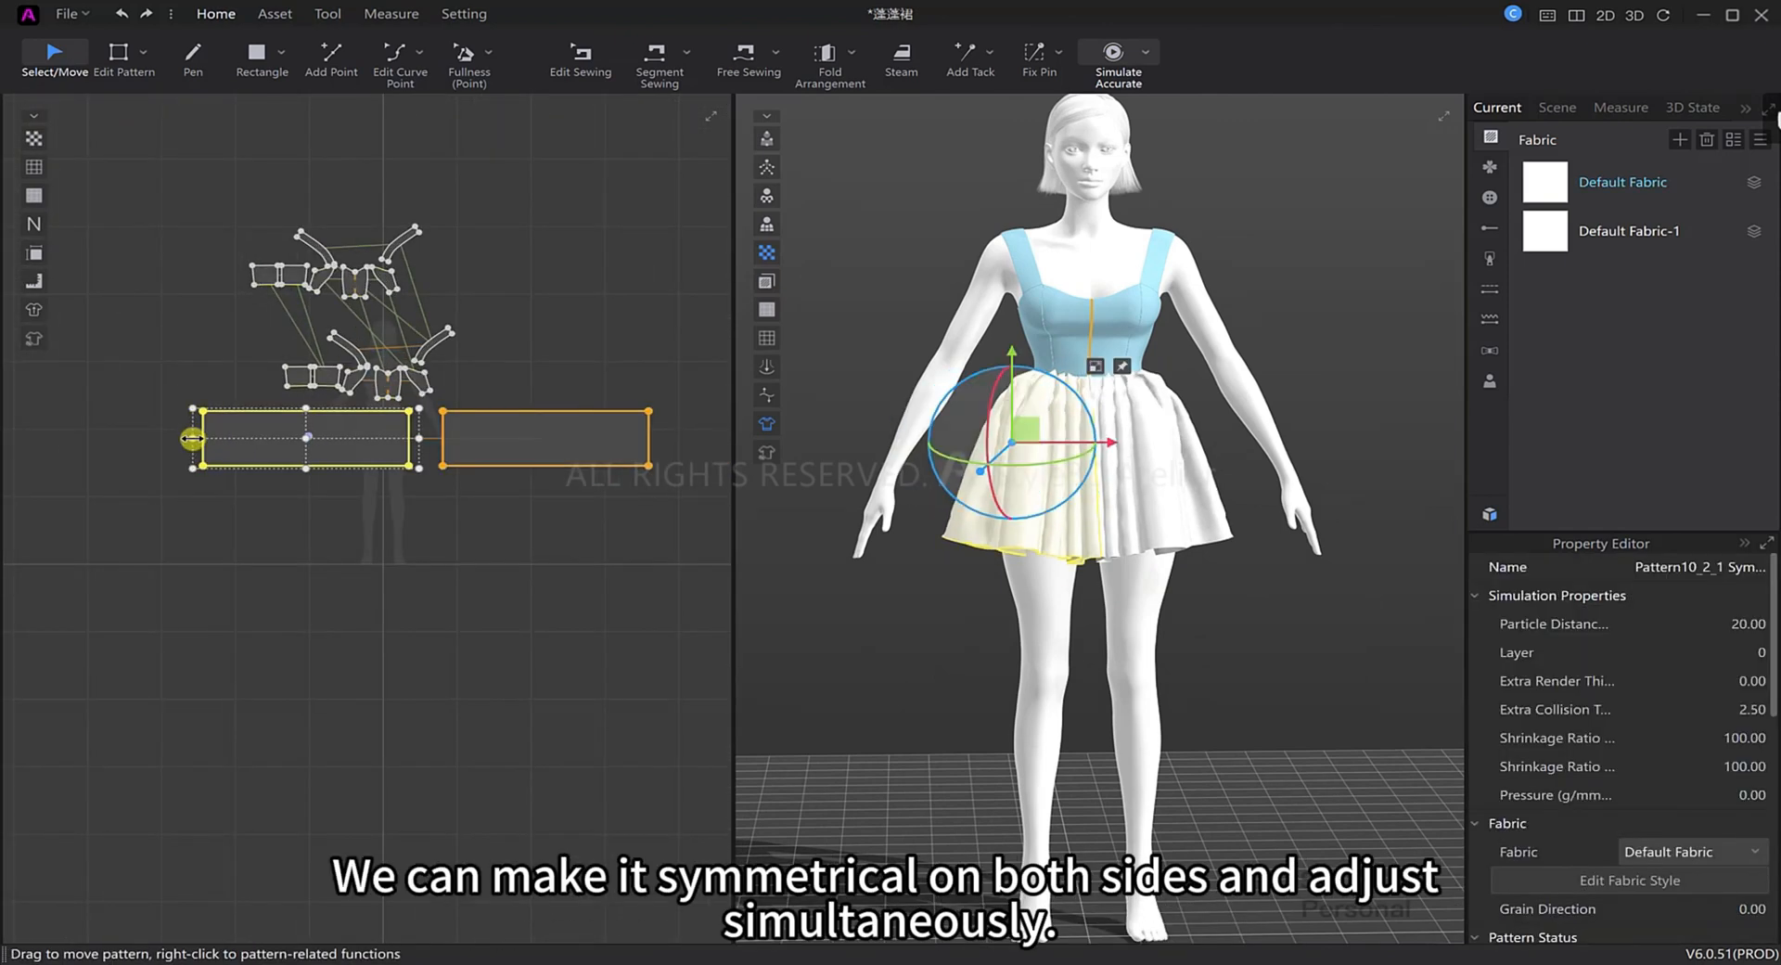
click(253, 548)
Simulate the wider panels and pull their outer sides around toward the avatar's back.
scroll(898, 538, up, 2)
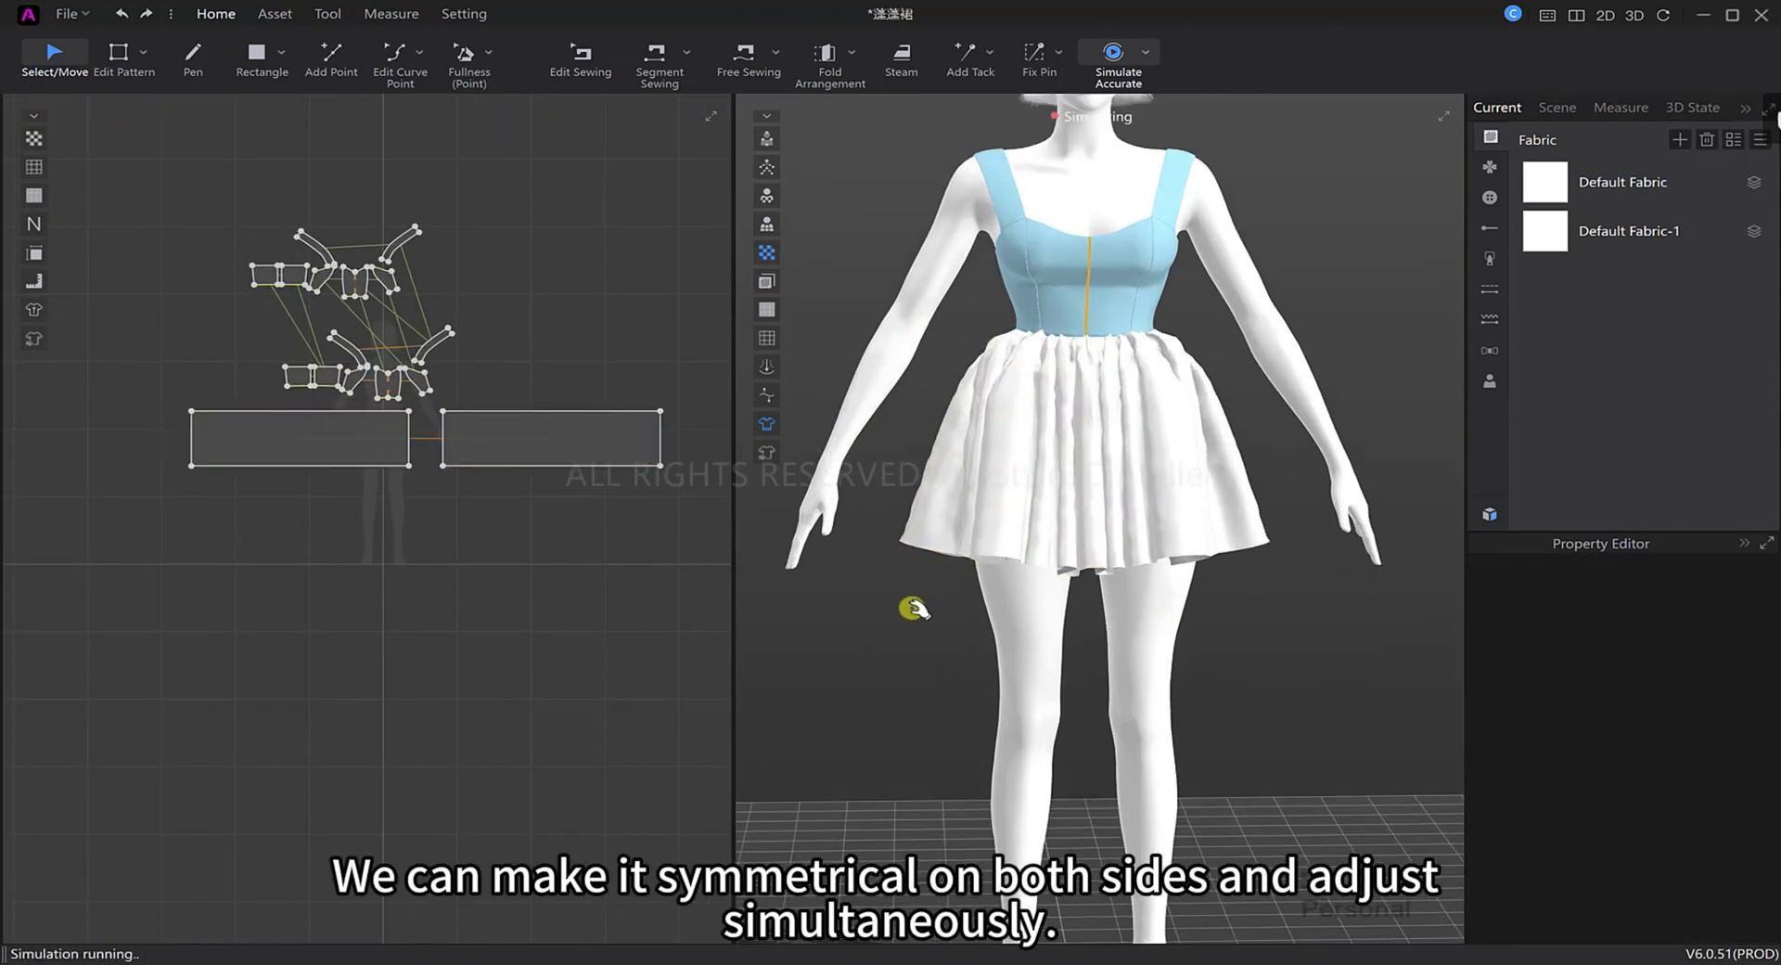
right_drag(930, 537, 727, 549)
click(1077, 555)
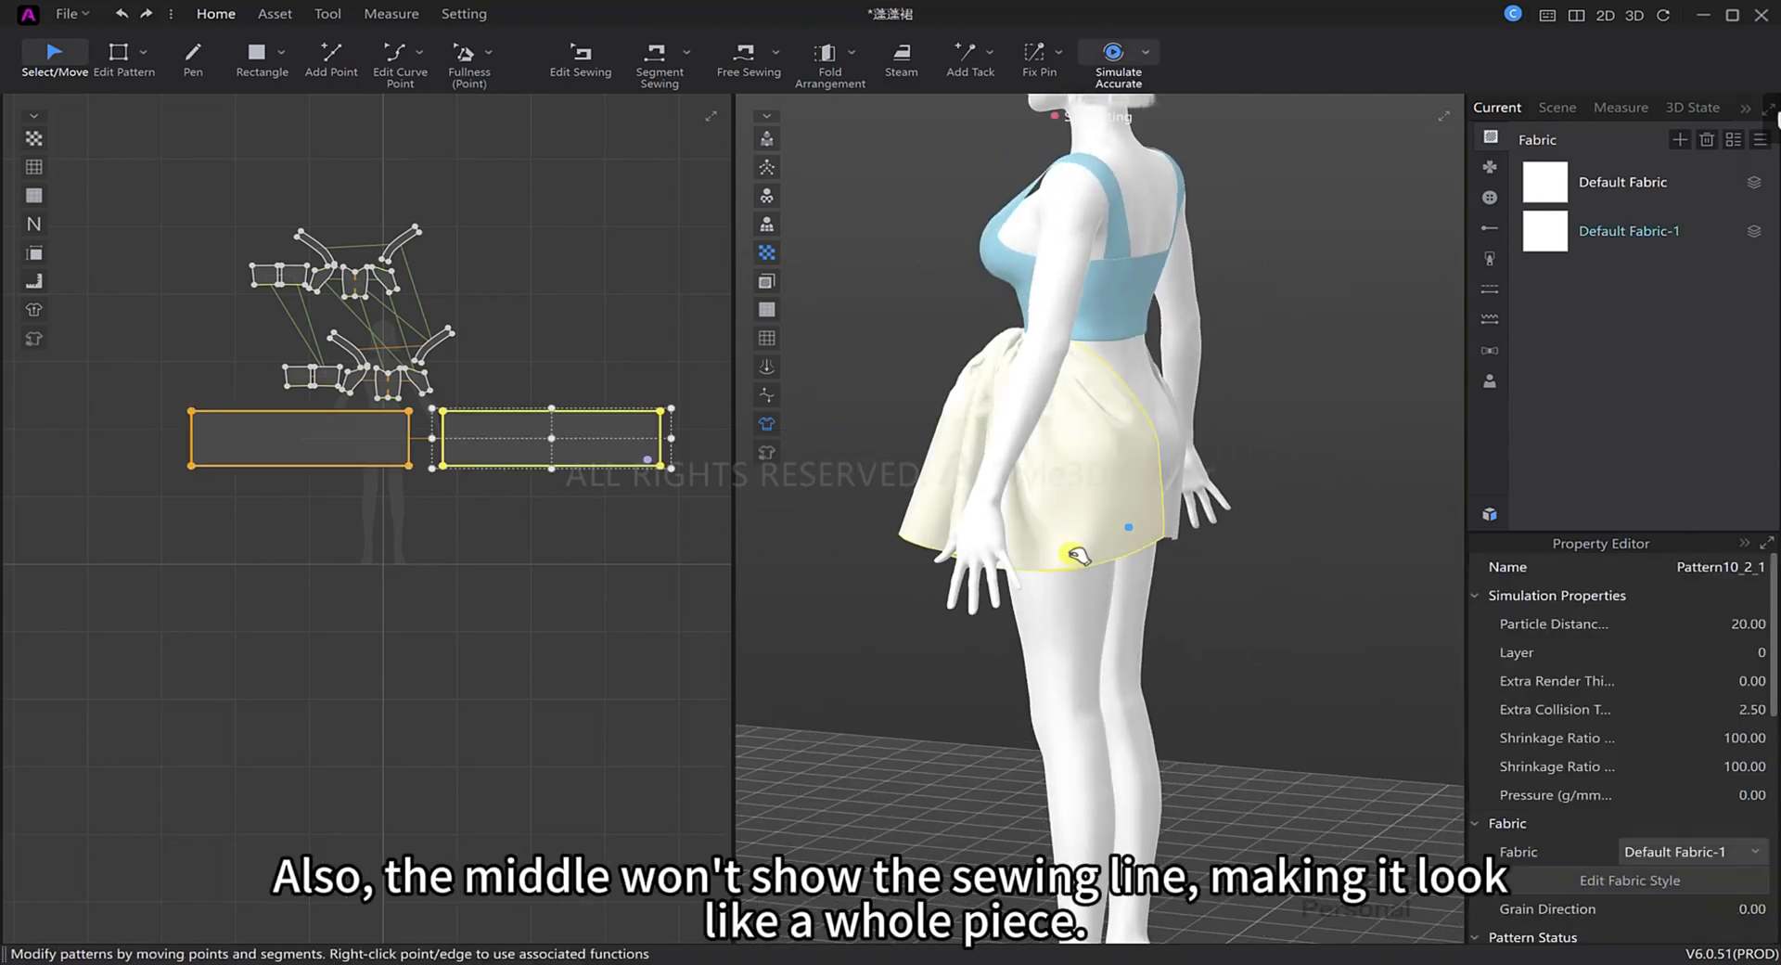
right_drag(1047, 503, 1272, 553)
click(922, 497)
right_drag(922, 497, 1066, 625)
key(space)
Resume the simulation, pull the skirt's front hem outward to flare it, and stop simulating.
key(space)
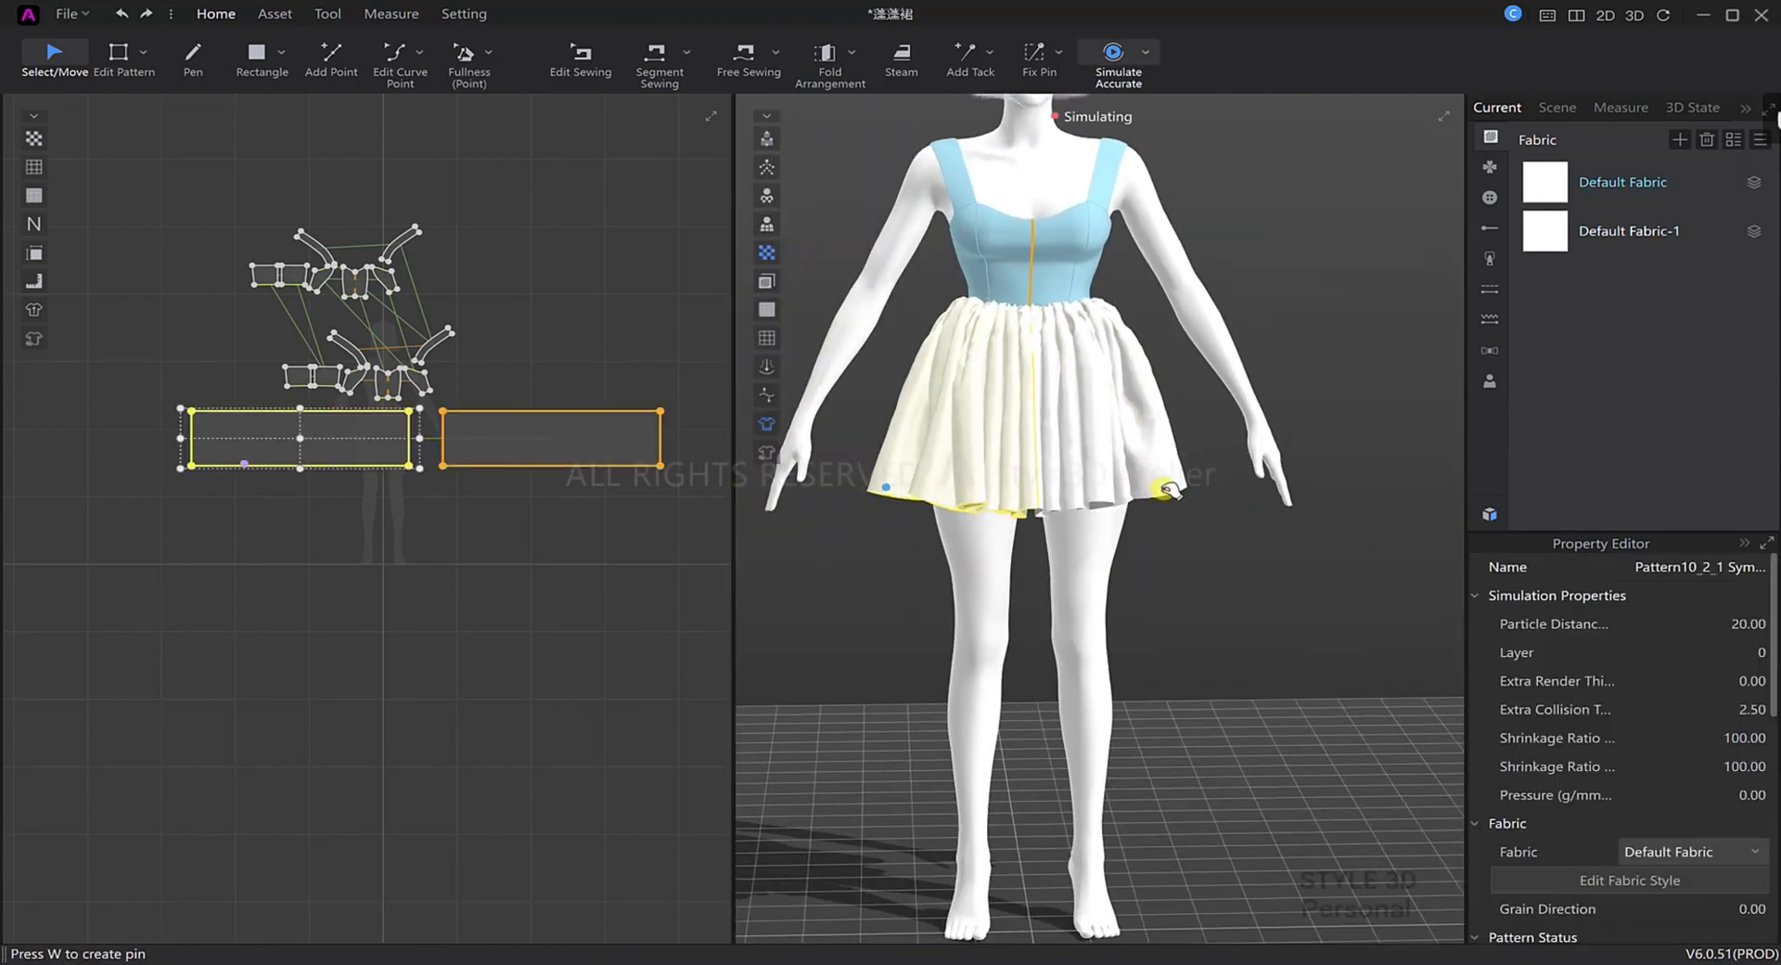
drag(1164, 489, 1181, 492)
click(1165, 592)
middle_drag(1165, 592, 1221, 593)
scroll(1221, 593, up, 4)
key(space)
Use Symmetry The Shape on the Default Fabric-1 panel to match both sides of the reshaped skirt.
click(1256, 458)
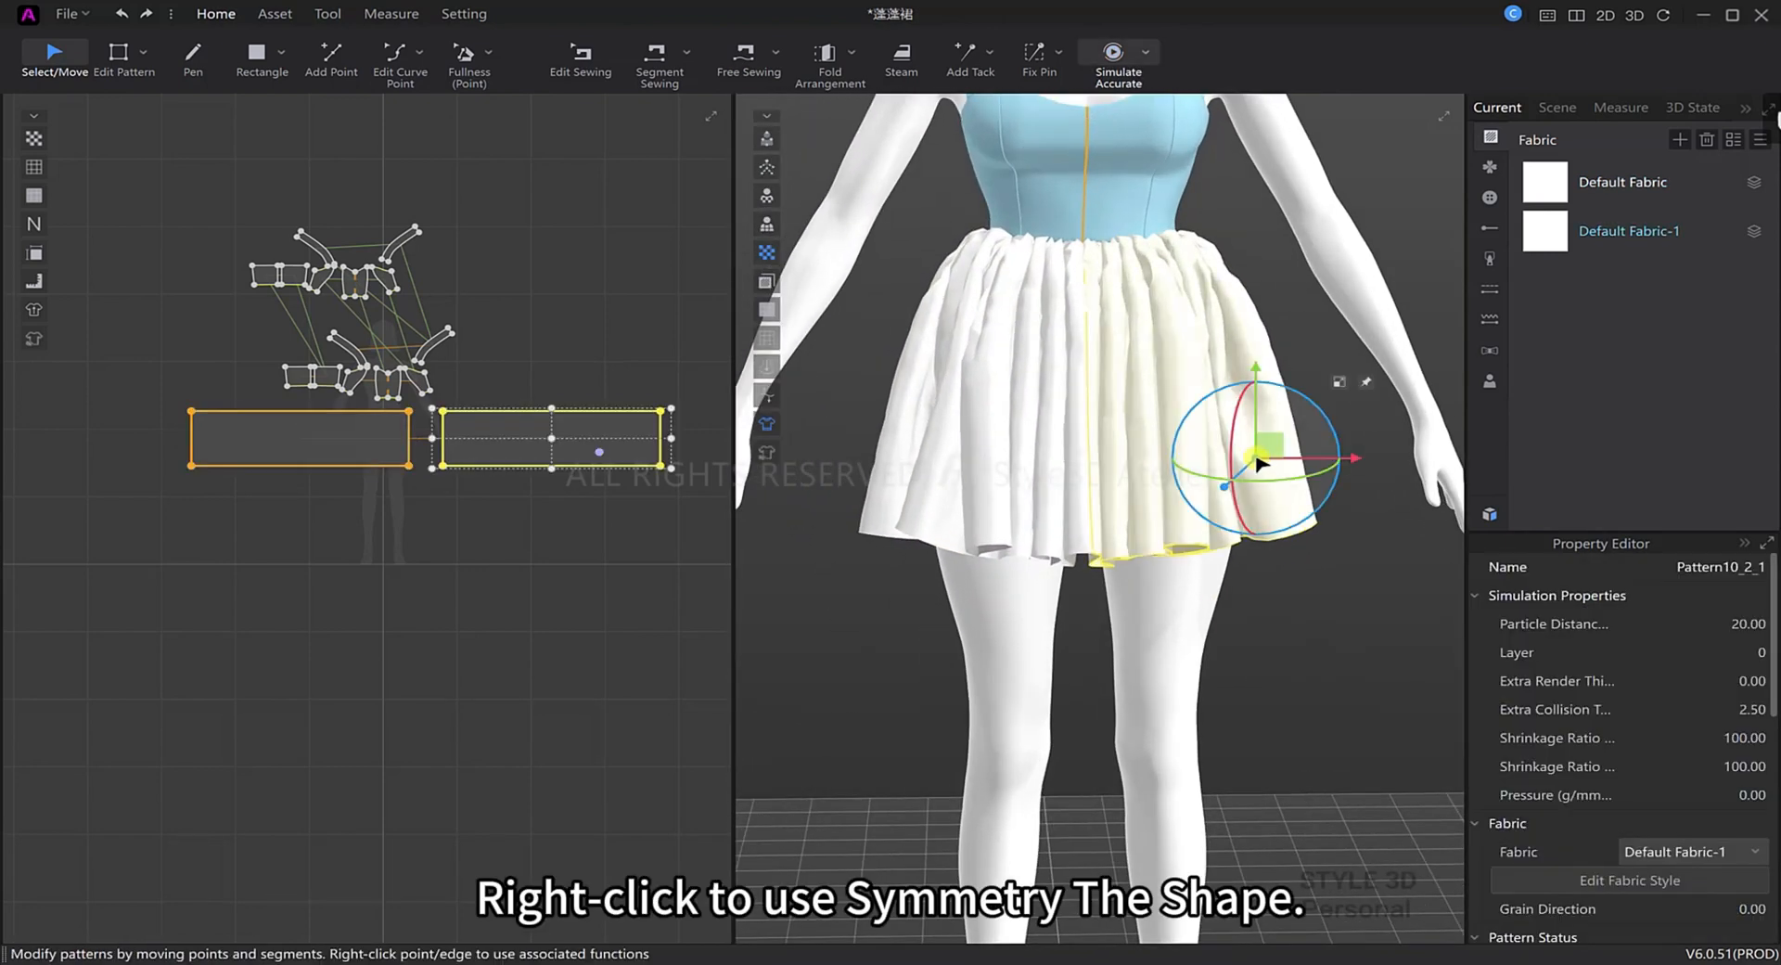
right_click(1255, 459)
click(1327, 360)
click(1347, 675)
Simulate the symmetrical skirt and pull the Default Fabric-1 panel's side toward the back.
key(space)
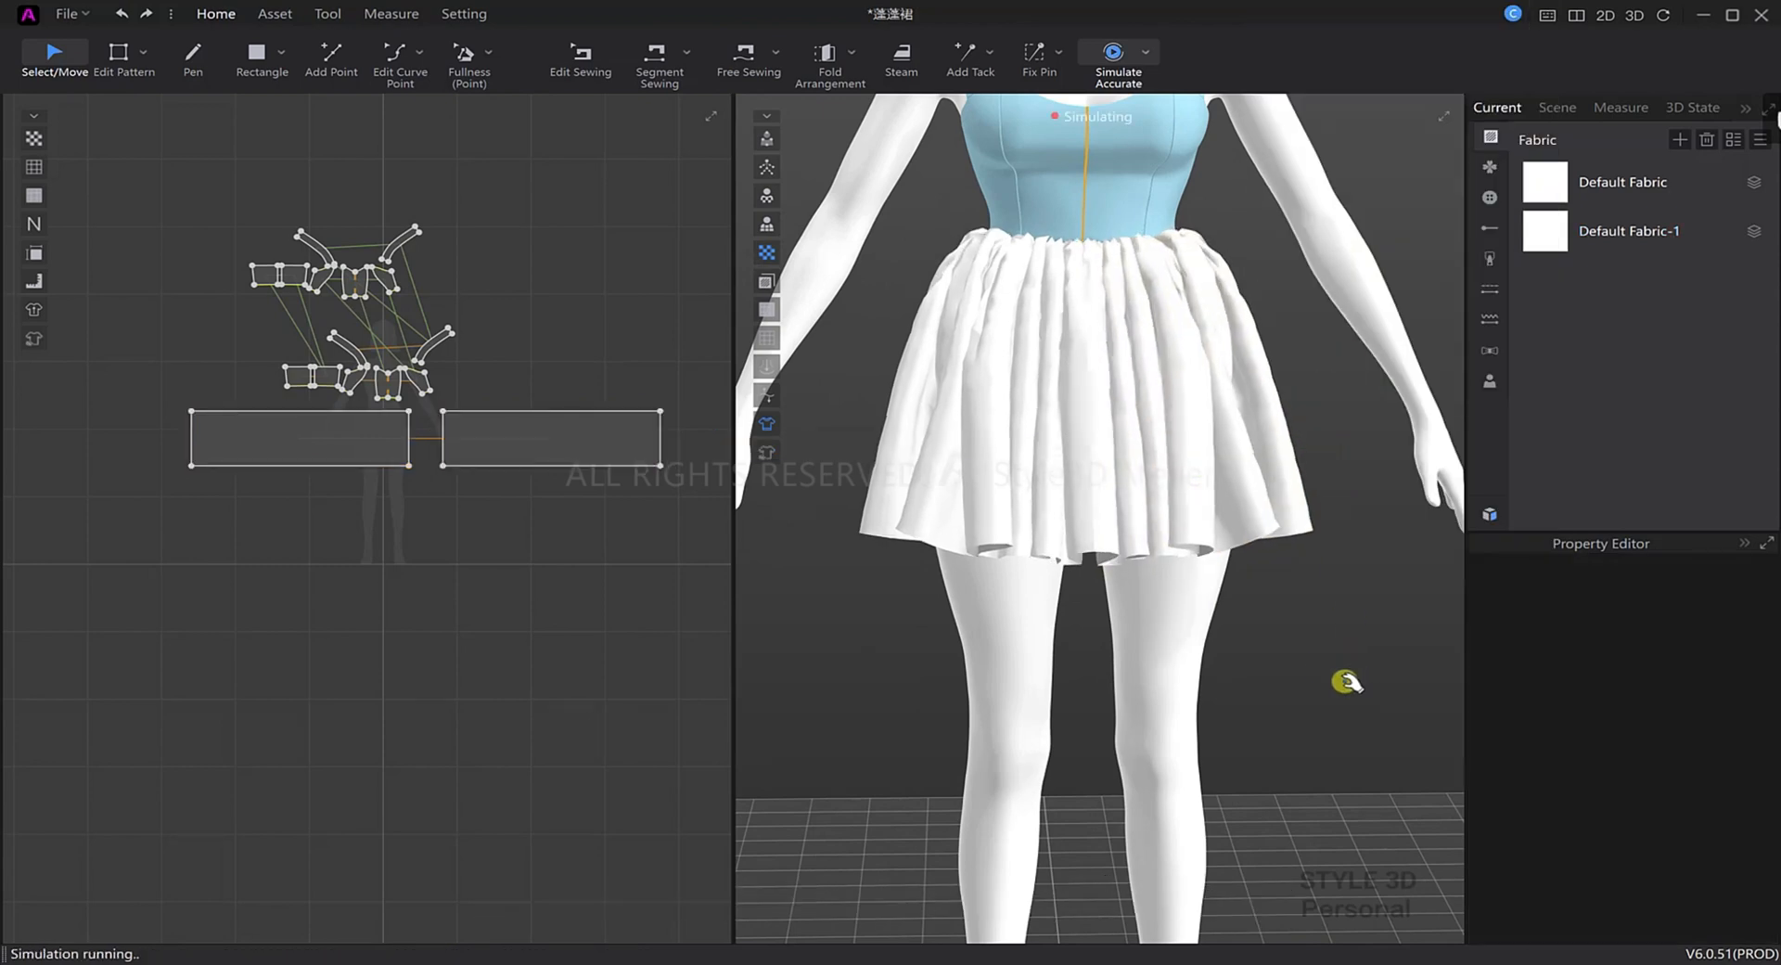
right_drag(1332, 667, 1158, 404)
click(1159, 403)
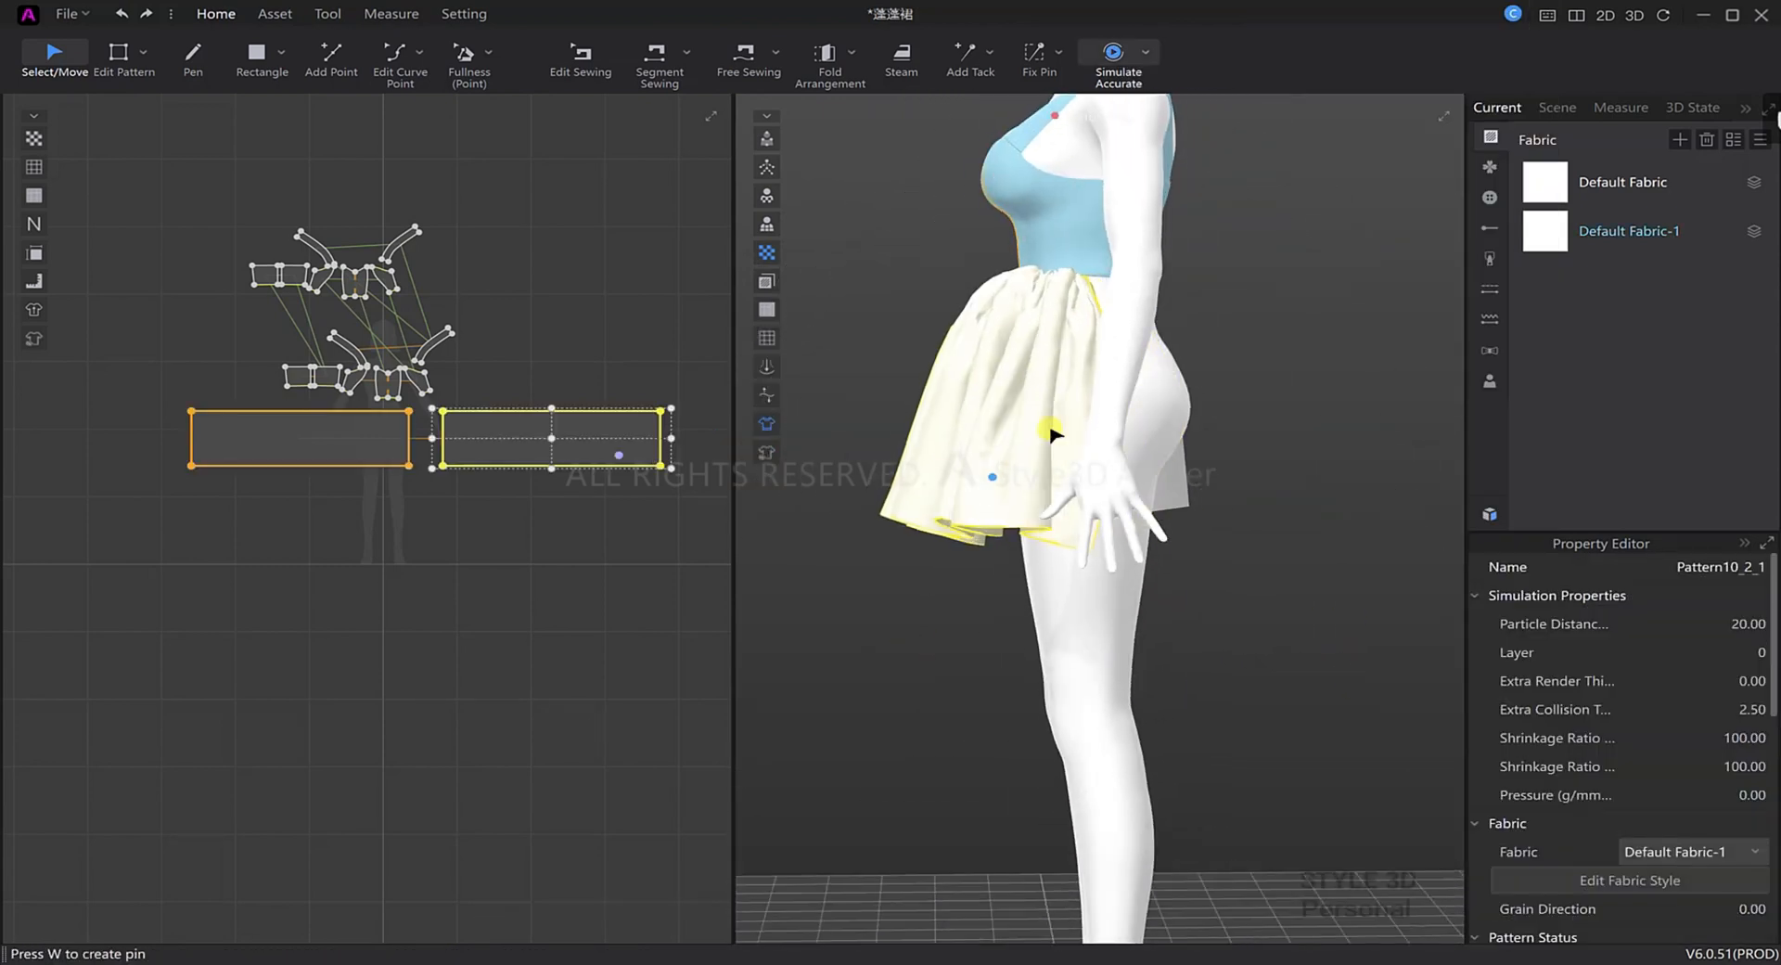
drag(1050, 433, 1105, 439)
click(1352, 471)
Settle the skirt shape with further simulation in the front view and save the project.
key(2)
key(space)
click(993, 485)
click(1333, 605)
key(space)
scroll(1299, 622, down, 5)
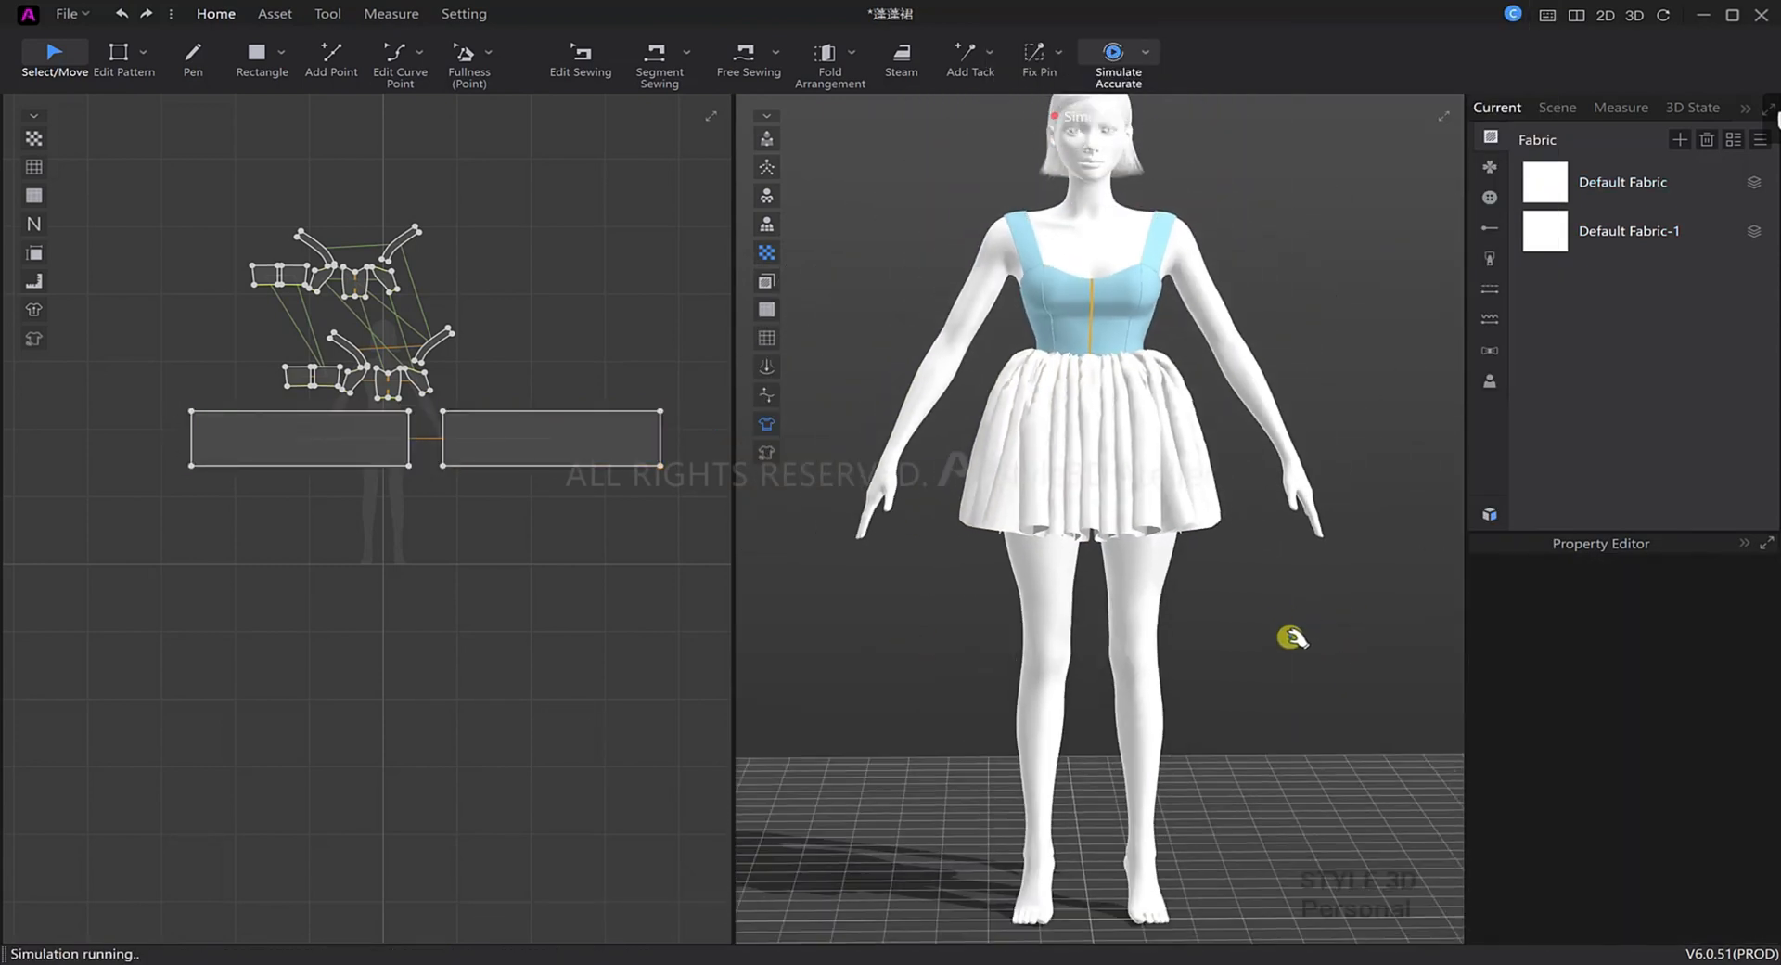
key(space)
scroll(1243, 575, up, 2)
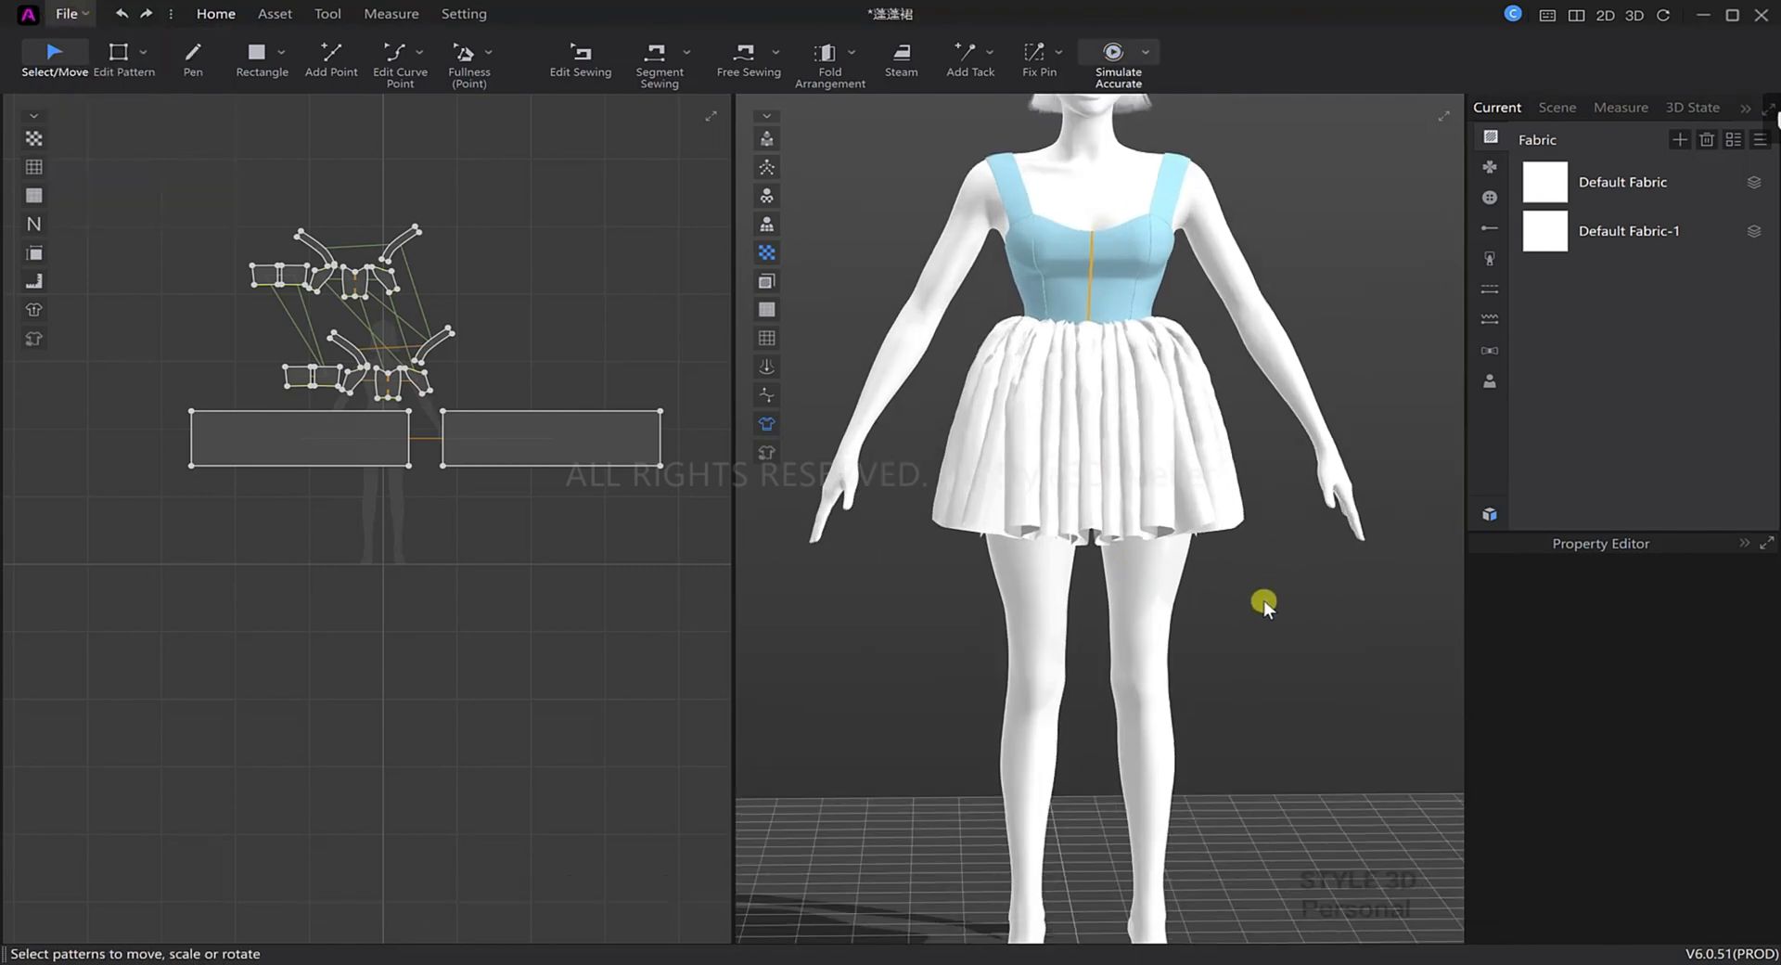
key(ctrl+s)
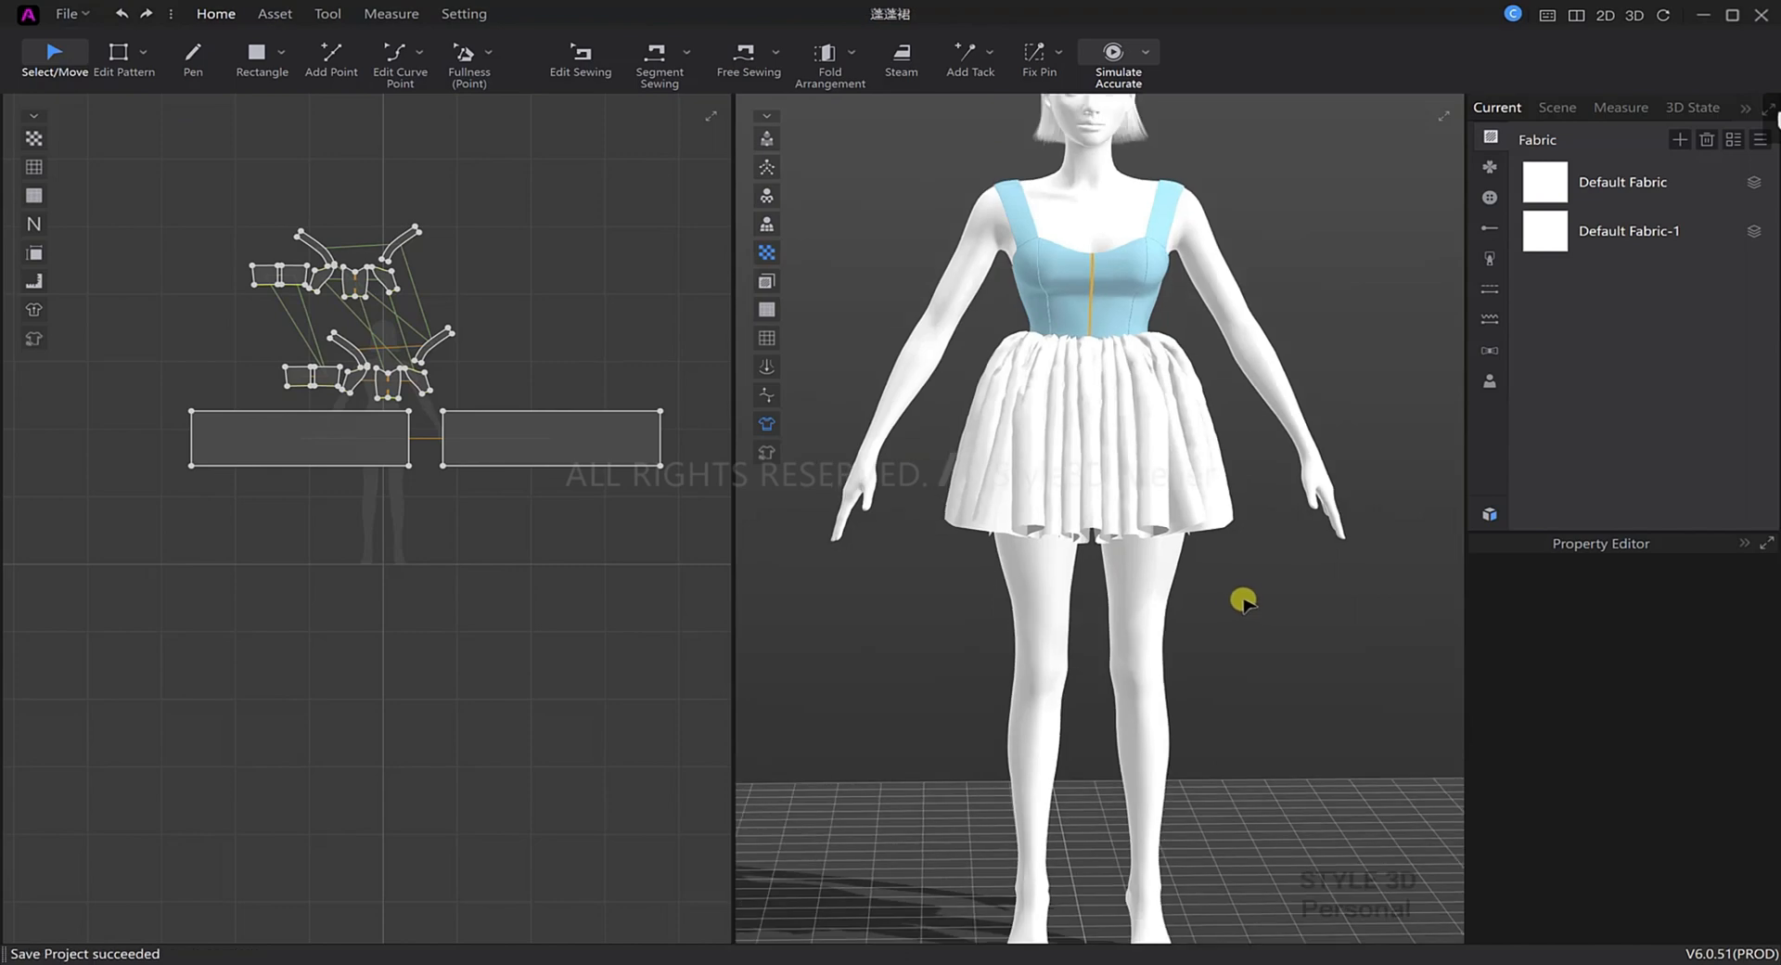
Create an instance pattern of both front skirt panels and place it directly below the originals.
scroll(1262, 603, up, 3)
click(327, 434)
right_click(336, 447)
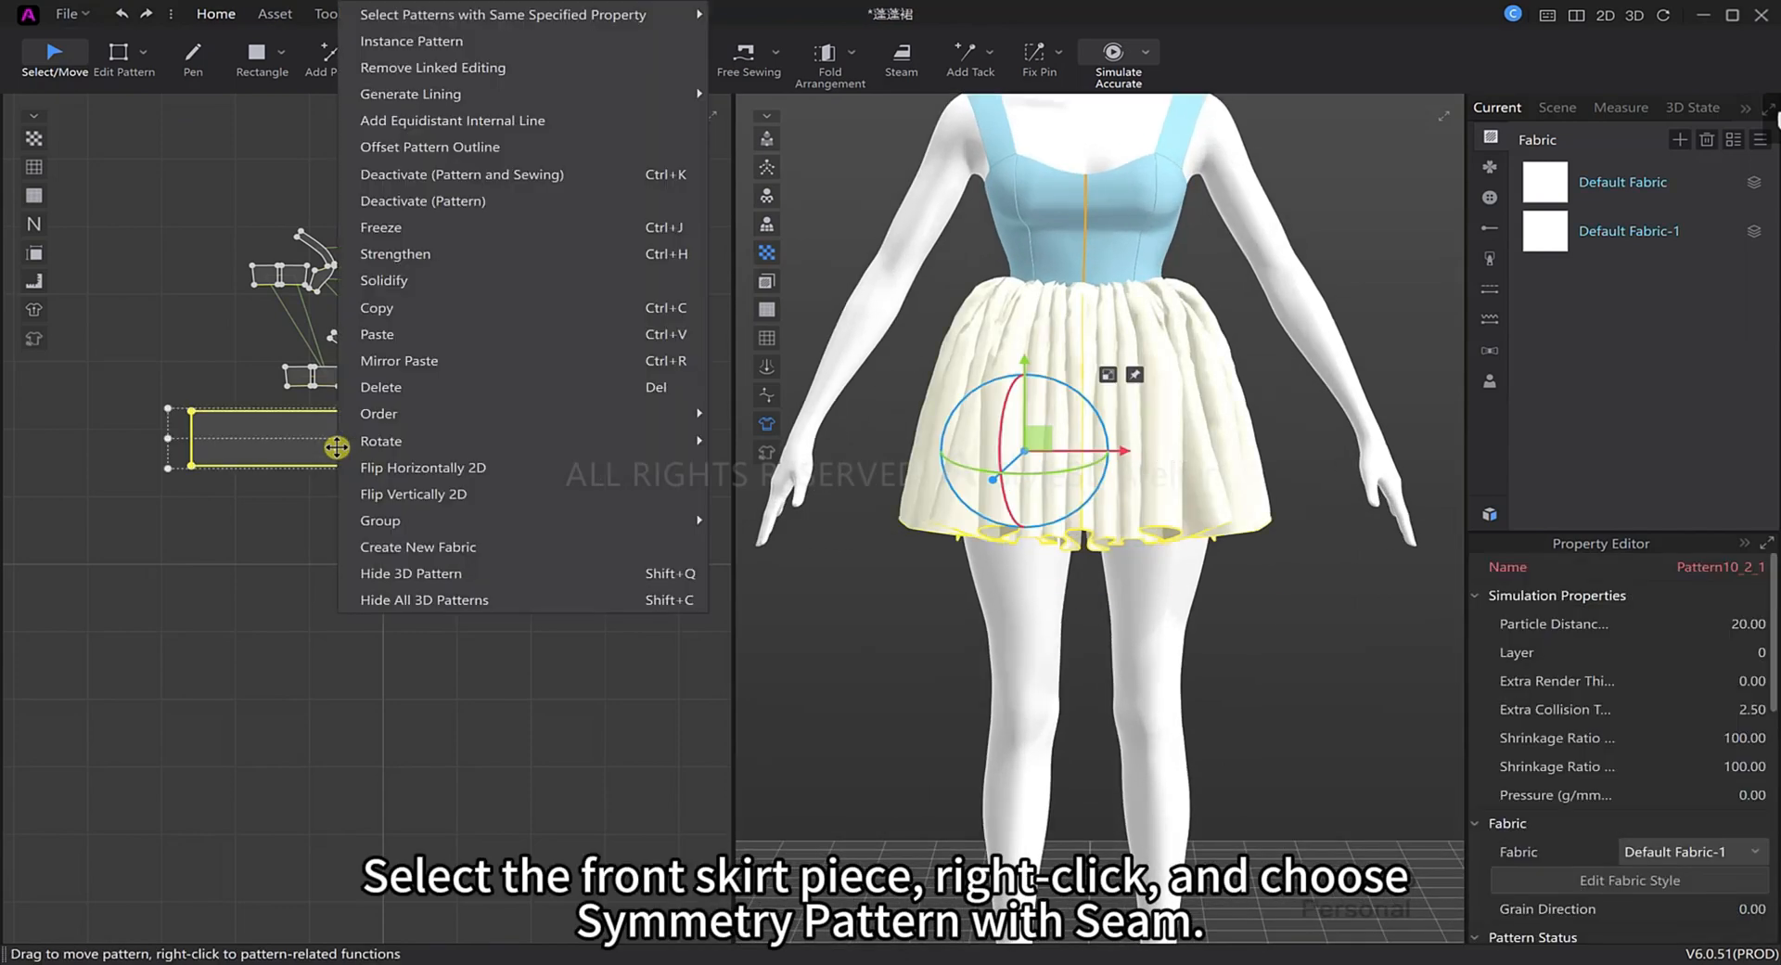
click(428, 43)
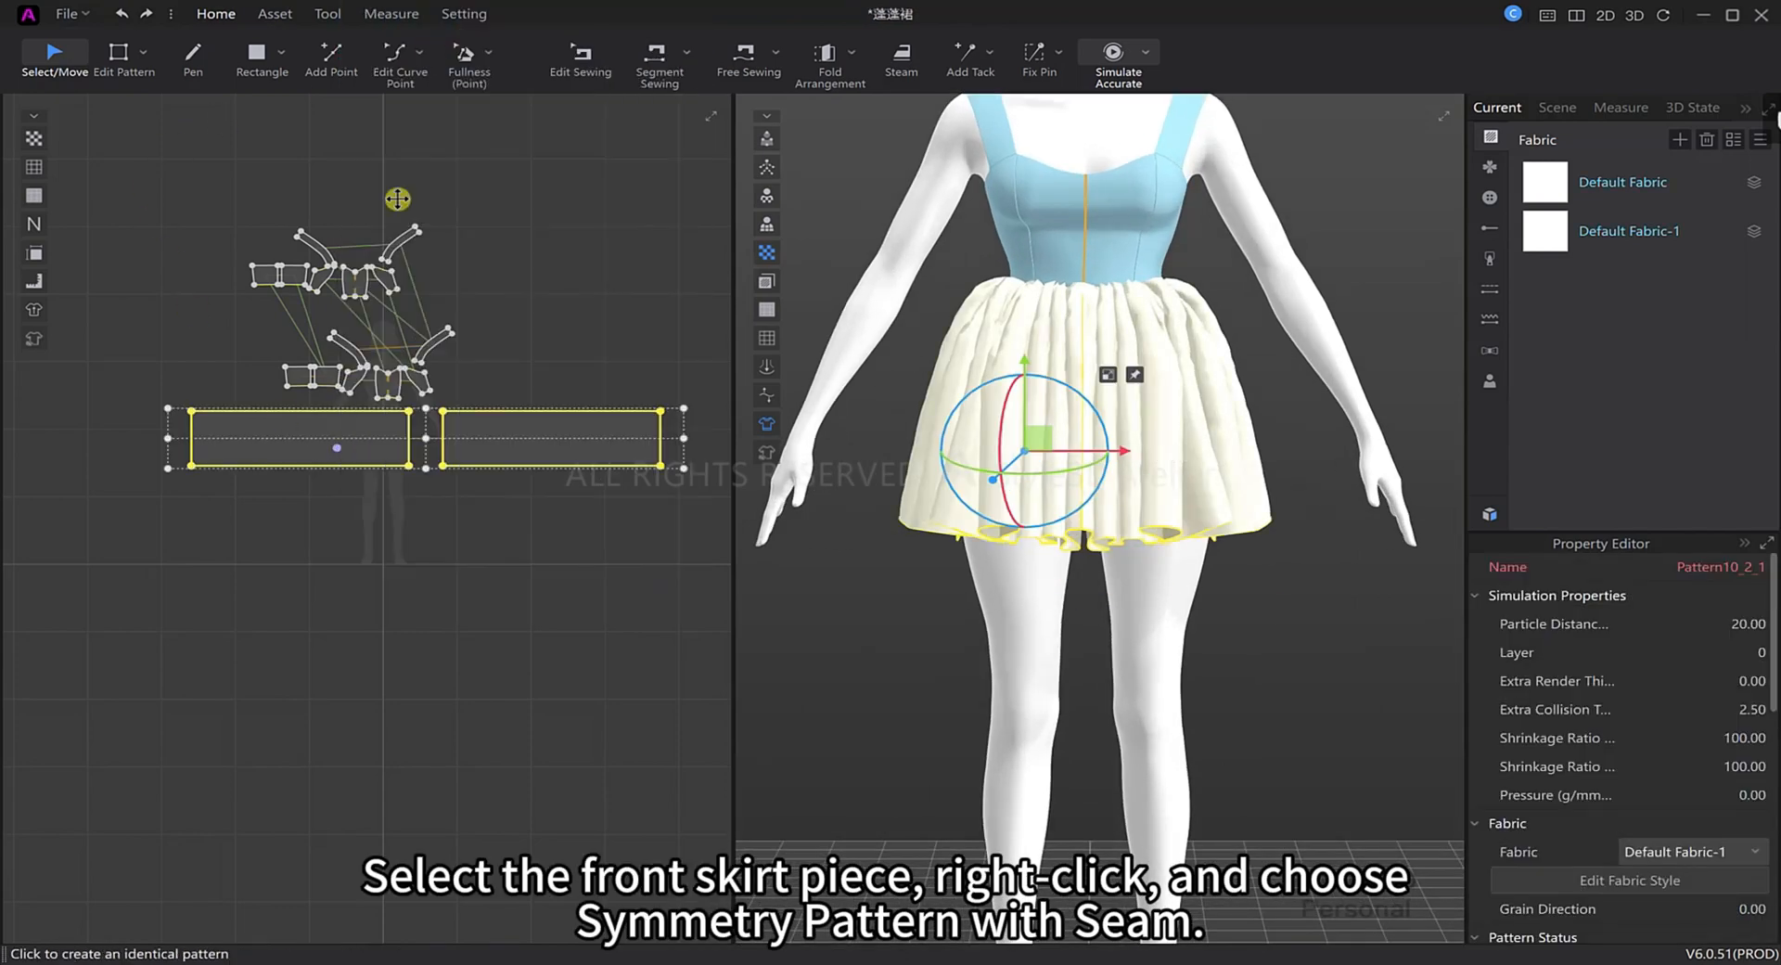
click(428, 536)
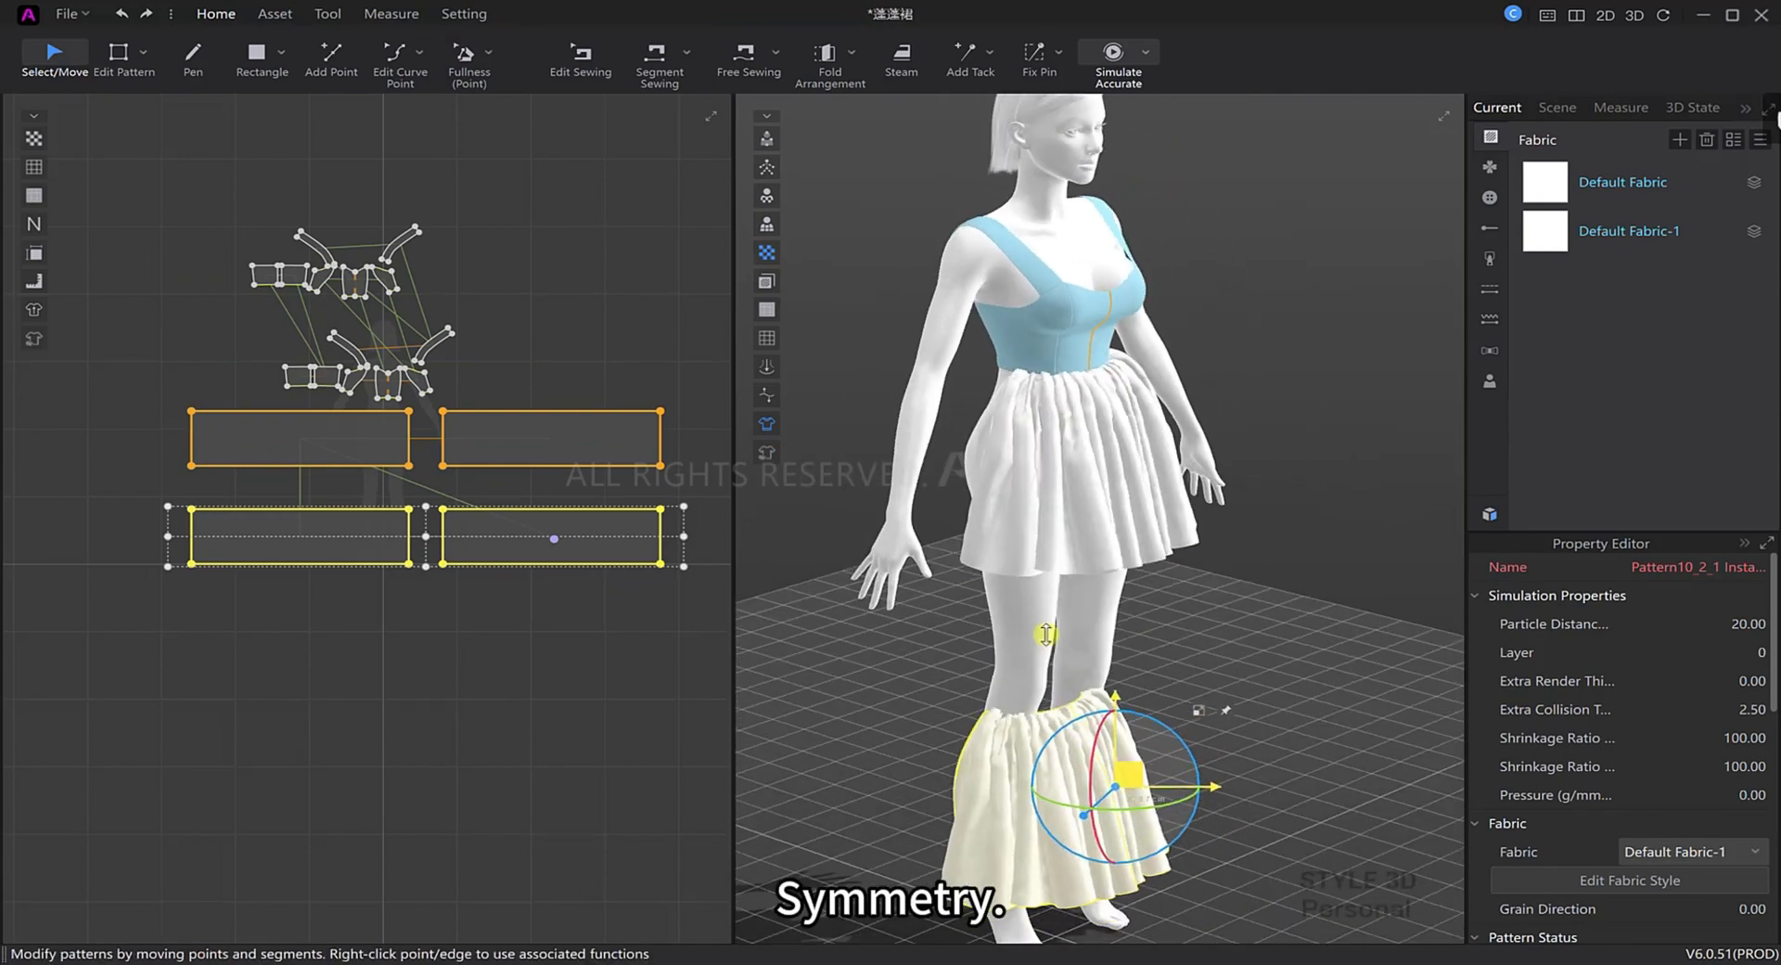
Raise the copied skirt panels to waist height and position them behind the avatar.
drag(928, 382, 917, 363)
right_drag(917, 364, 998, 461)
middle_drag(998, 461, 1086, 441)
scroll(1026, 405, up, 3)
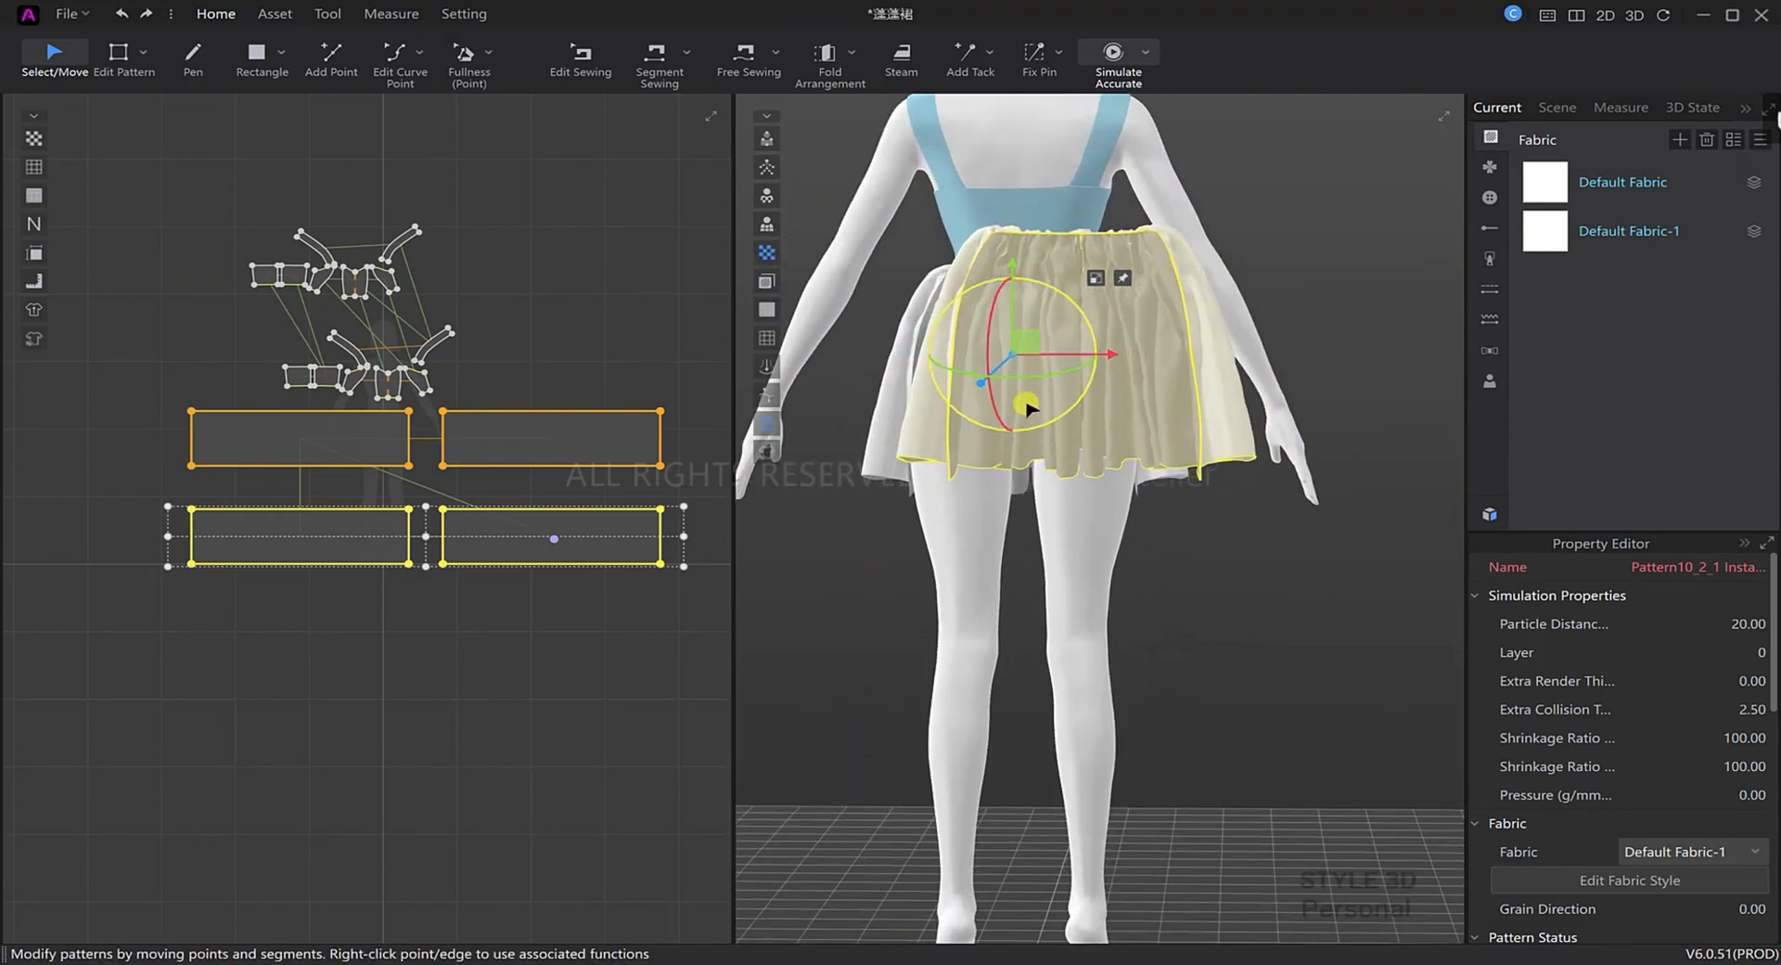
Rotate the copied panels around the vertical axis to face backward and align them with the avatar's back waist.
mouse_move(1023, 378)
mouse_down()
mouse_move(911, 384)
mouse_move(1002, 378)
mouse_up()
right_drag(1014, 378, 1039, 388)
drag(1026, 377, 970, 378)
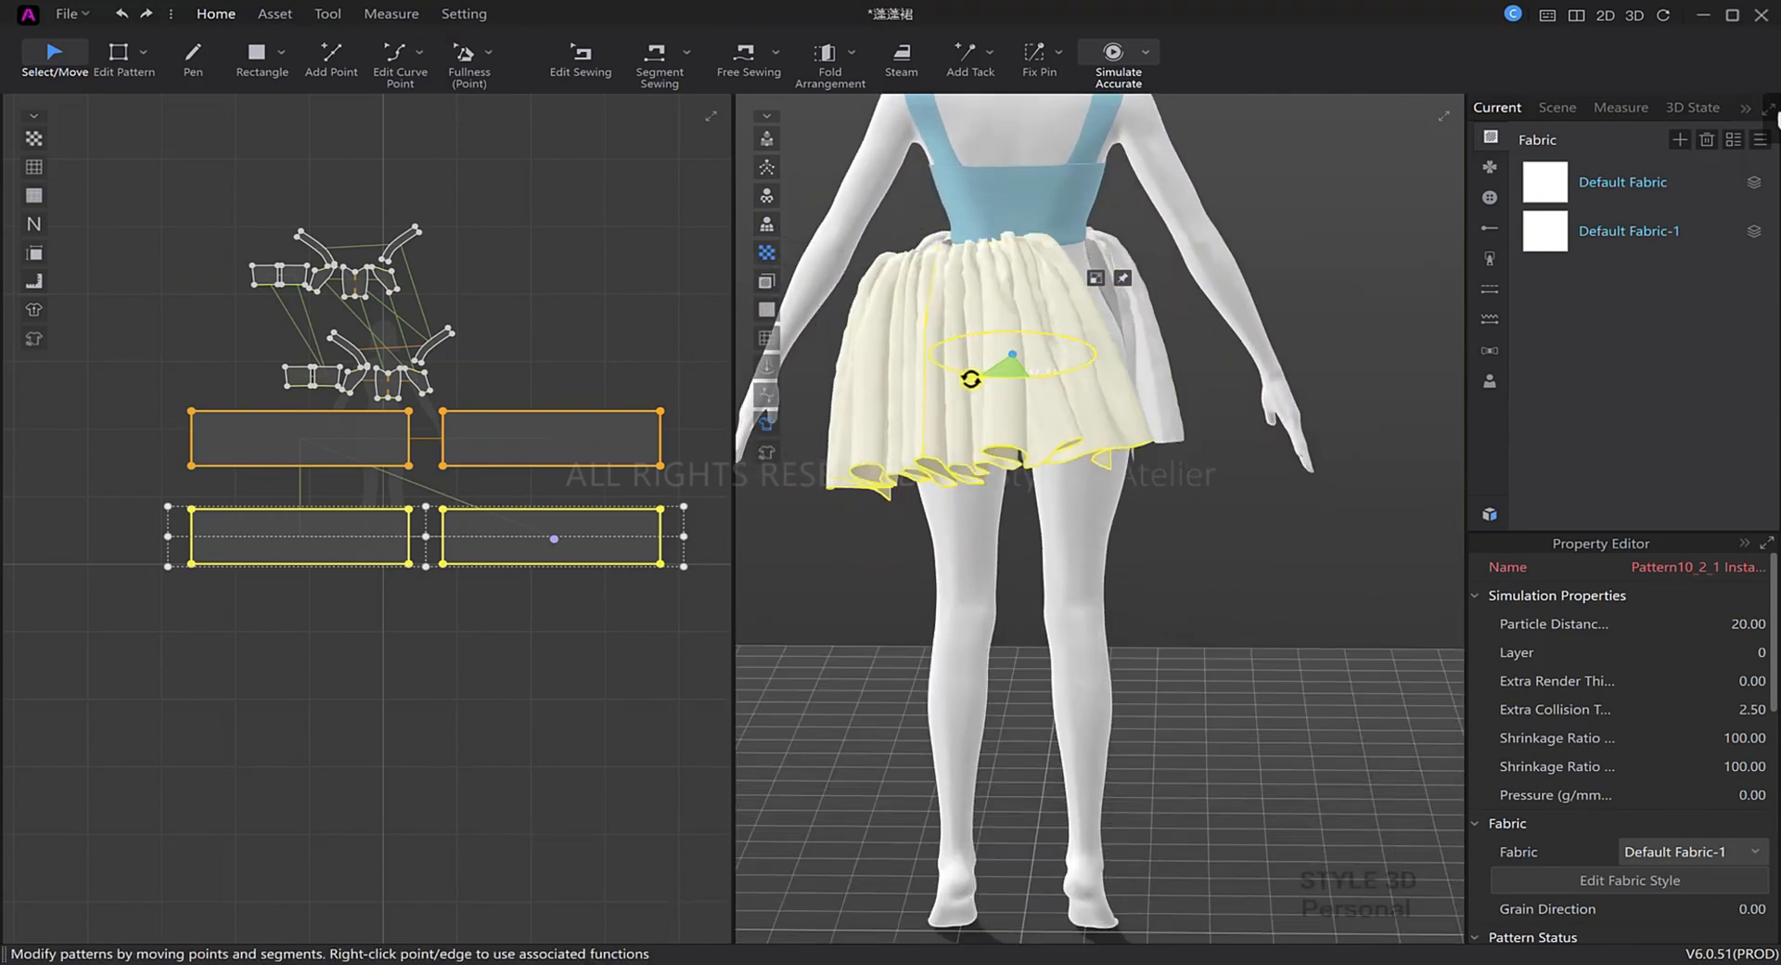
mouse_move(1086, 312)
mouse_down()
mouse_move(1093, 326)
mouse_move(991, 339)
mouse_move(1096, 334)
mouse_up()
drag(999, 376, 1077, 358)
right_drag(1076, 358, 1141, 367)
drag(1140, 367, 1039, 371)
right_drag(1067, 373, 1005, 374)
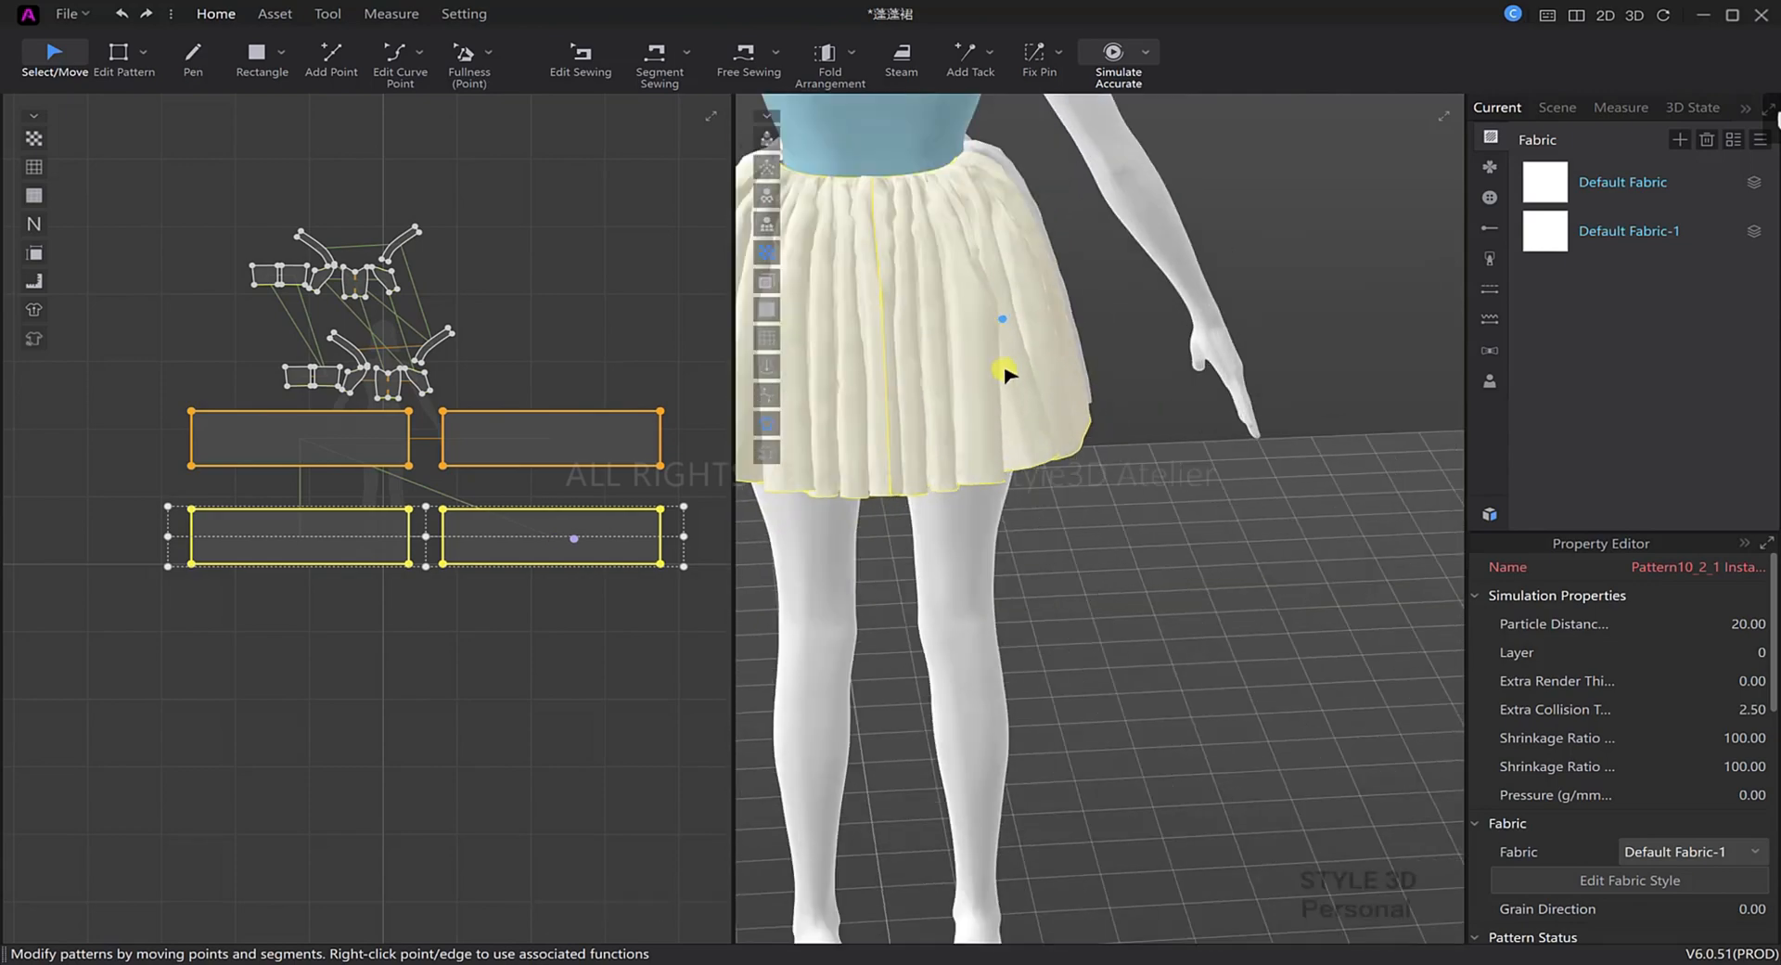
scroll(1002, 373, up, 2)
middle_drag(965, 363, 1195, 379)
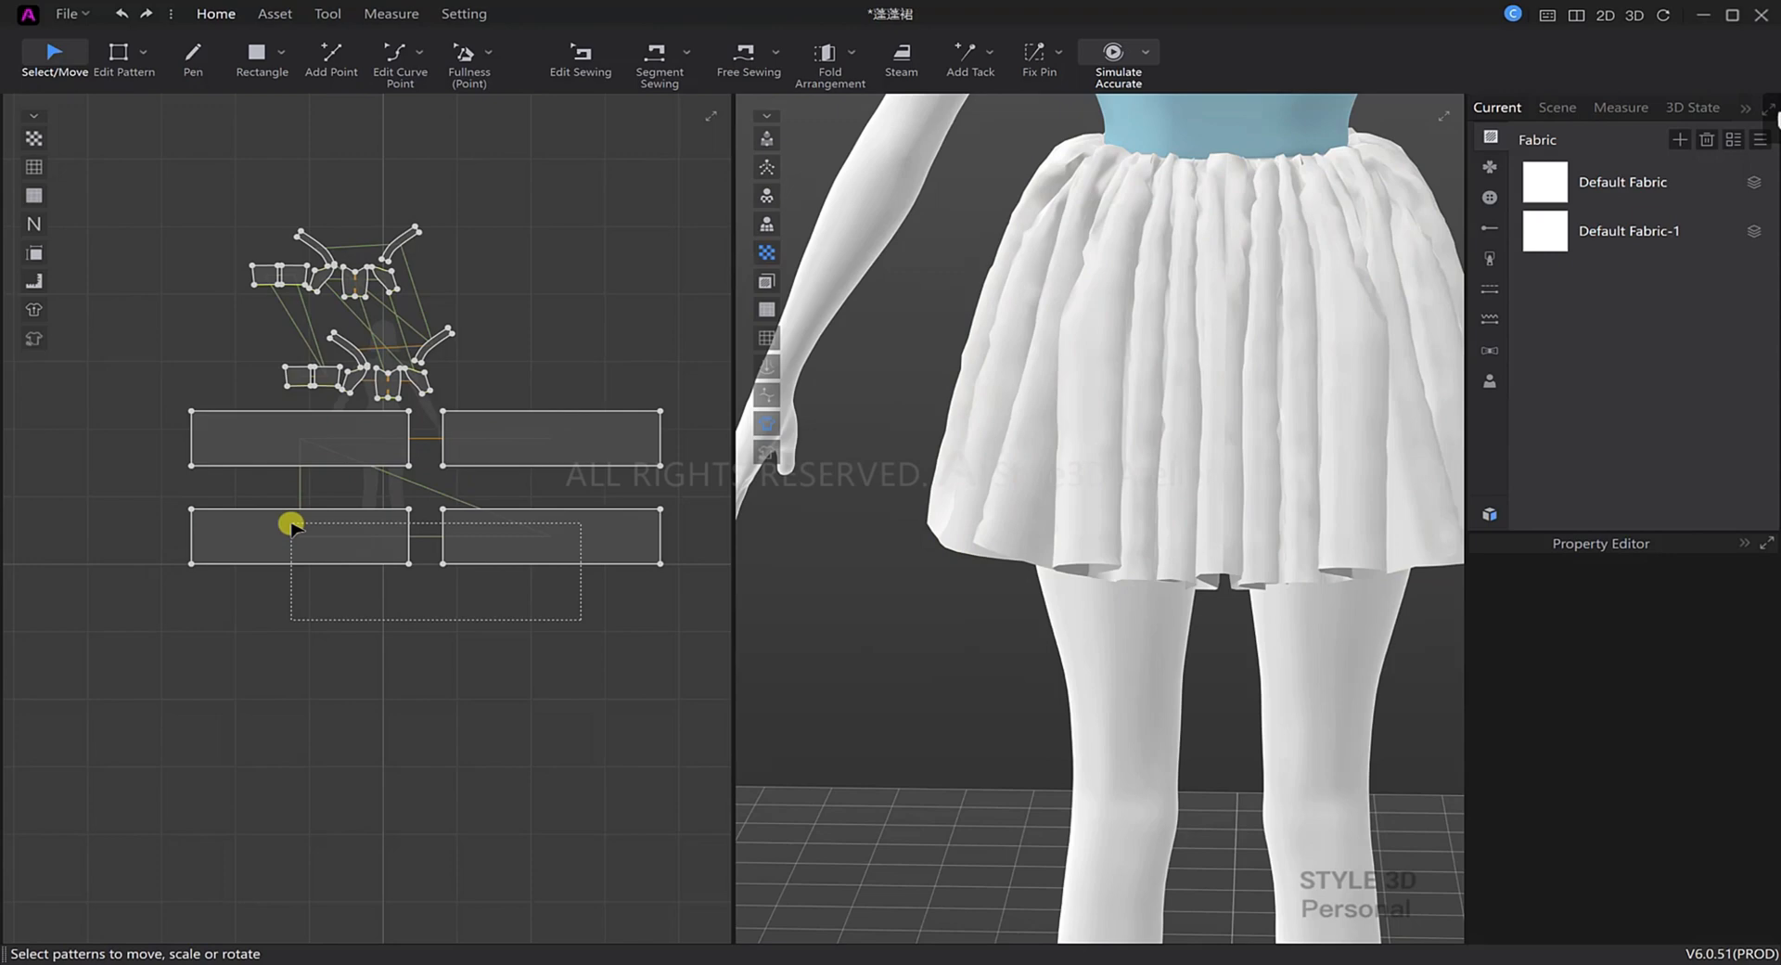
Remove linked editing from the two copied back skirt panels.
right_click(197, 498)
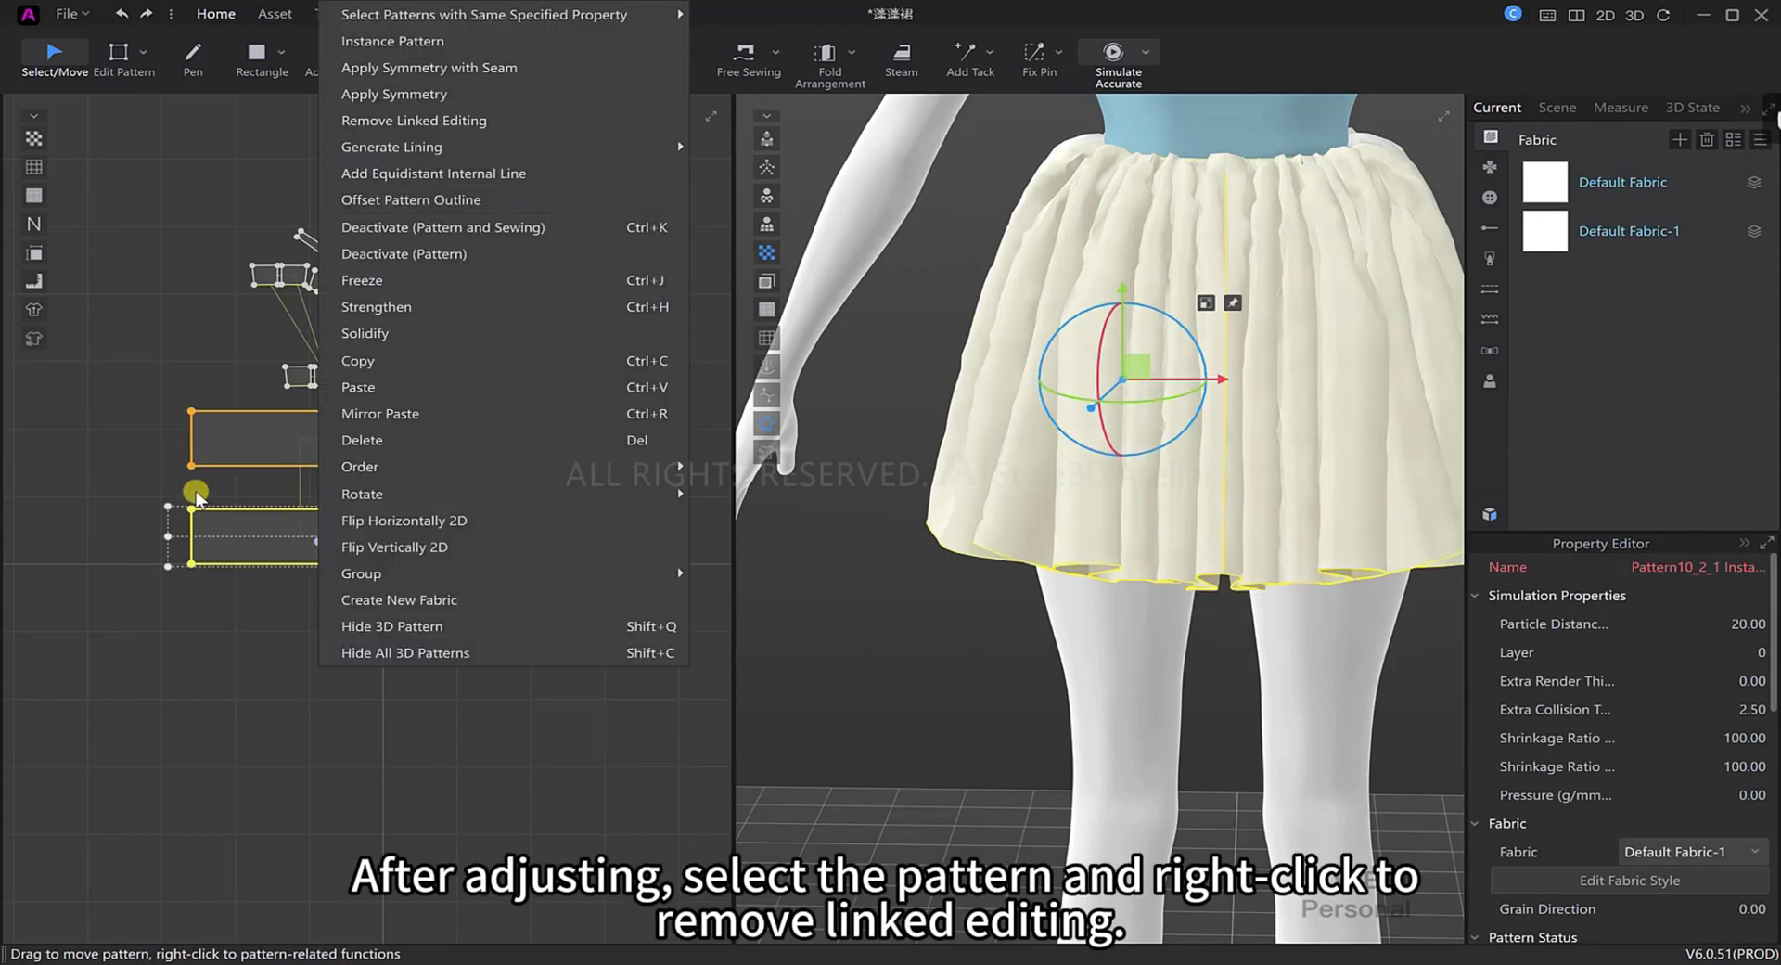
click(391, 129)
click(406, 702)
Examine the skirt waist from several angles and identify which flat pieces form the back corset and back skirt.
right_drag(989, 479, 1186, 485)
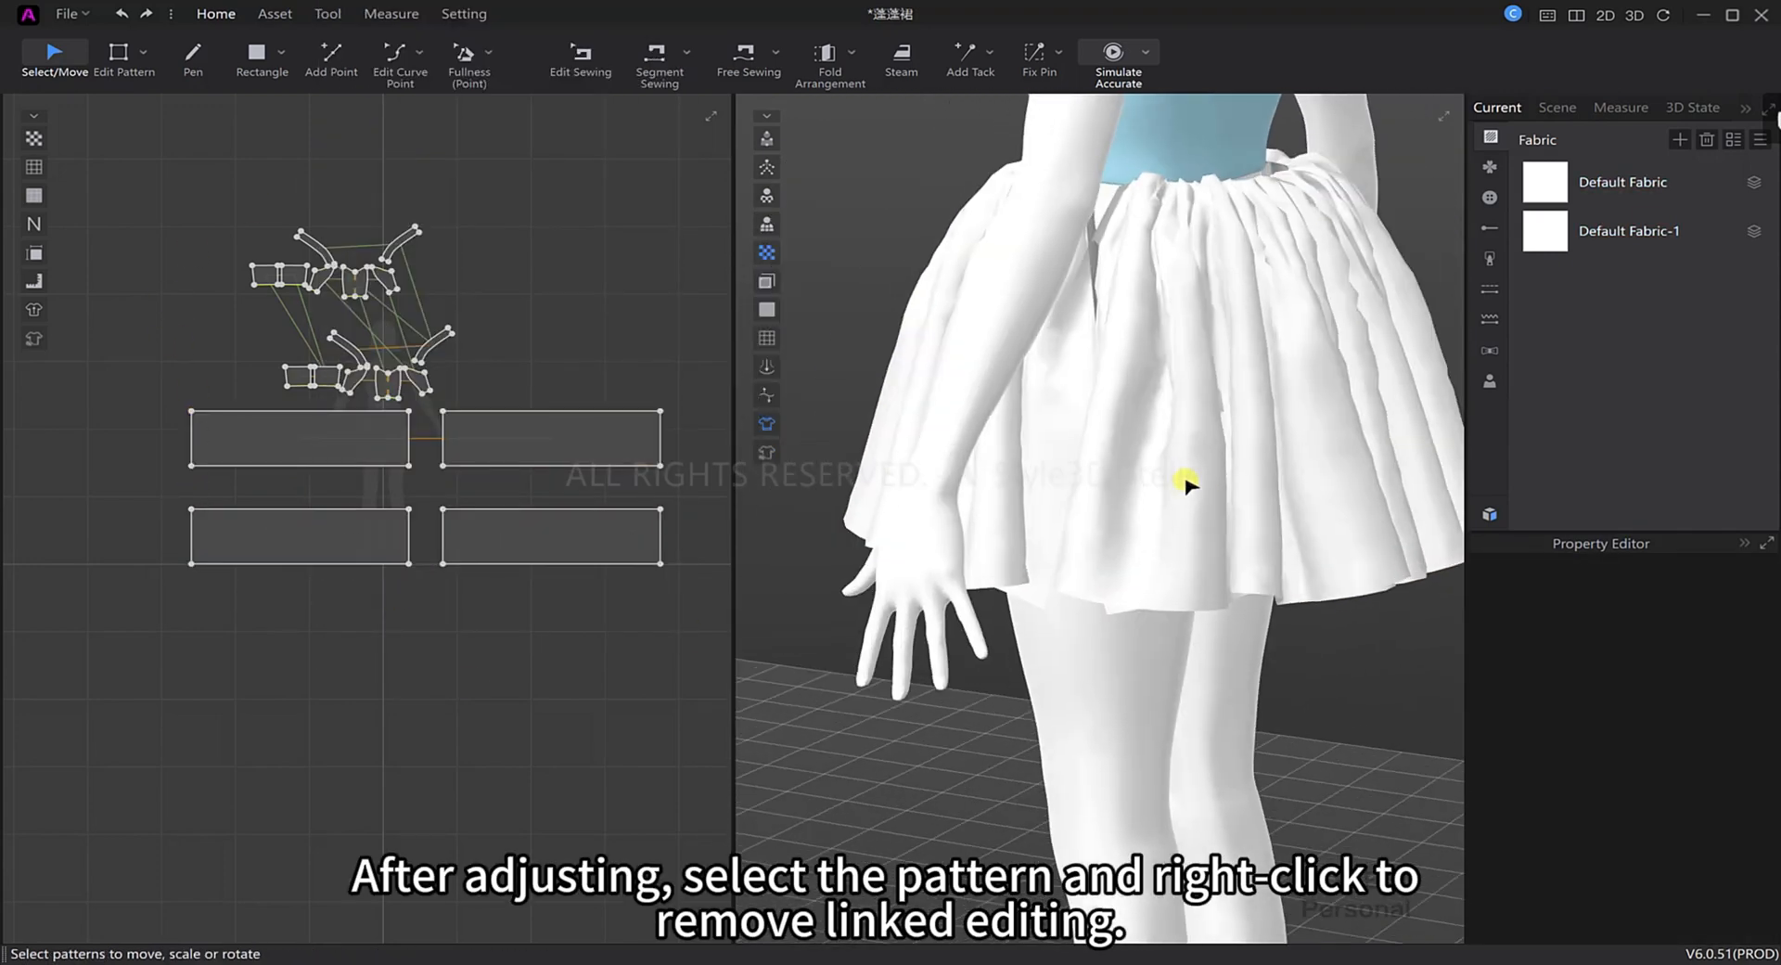
scroll(285, 378, up, 3)
click(318, 376)
middle_drag(402, 490, 321, 461)
right_drag(1244, 354, 1150, 348)
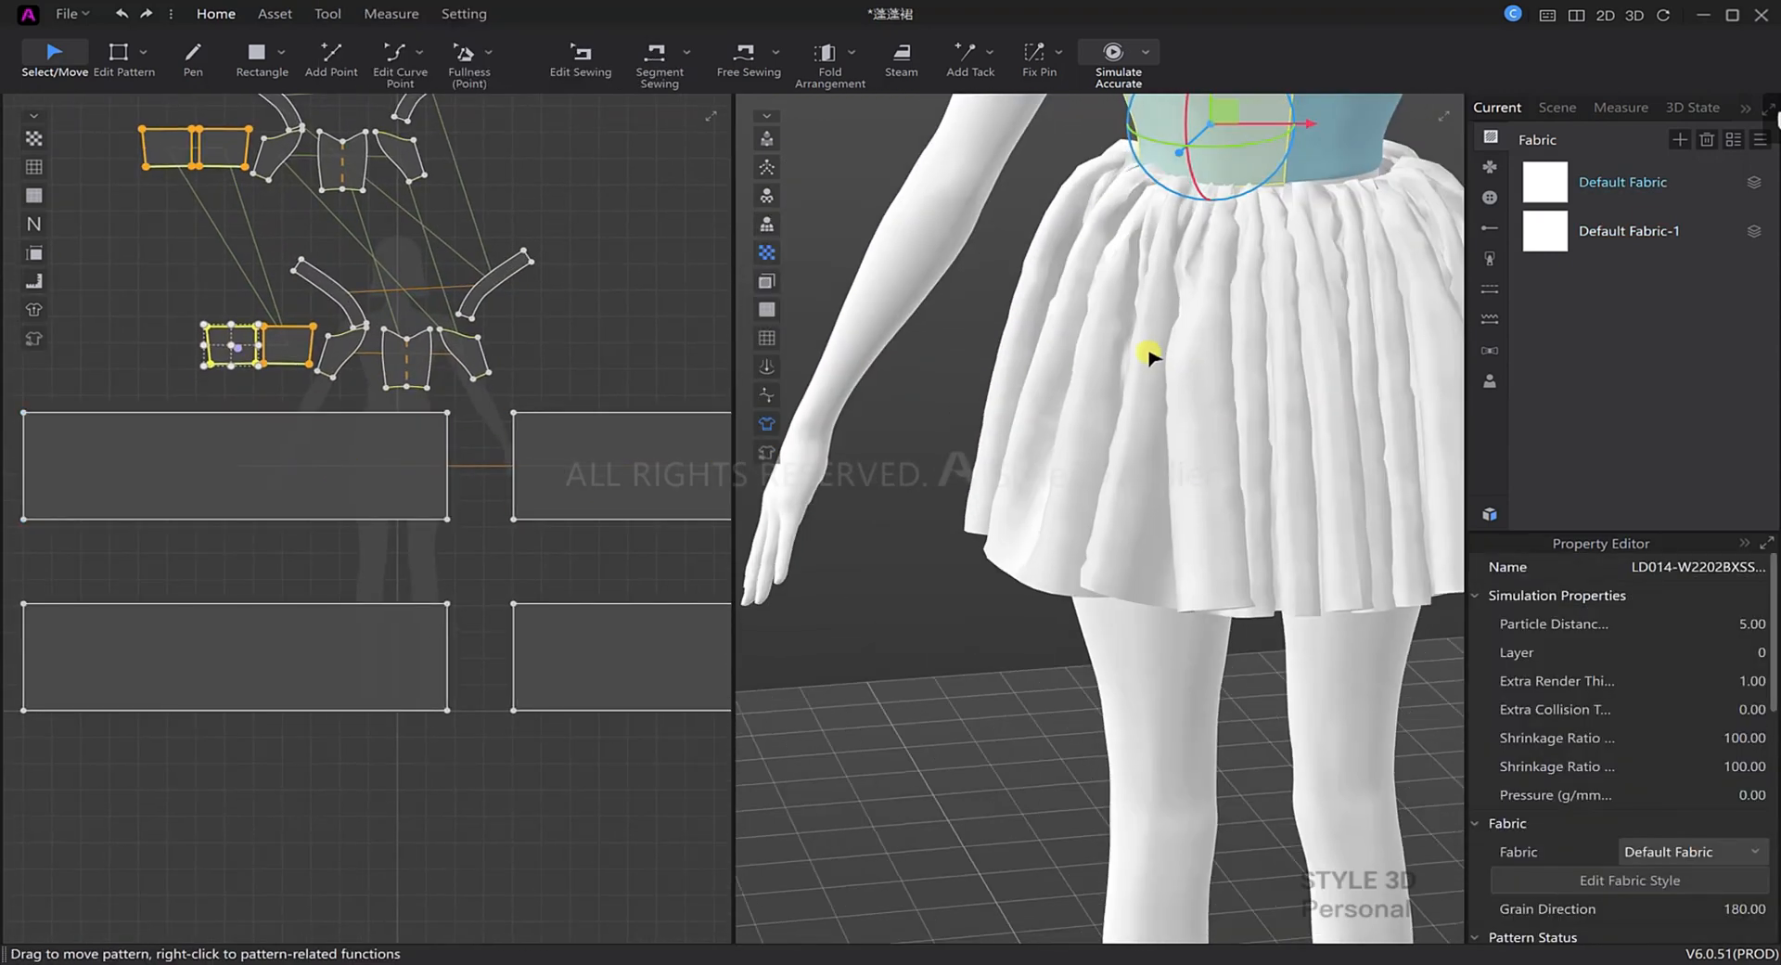
middle_drag(1151, 348, 1107, 485)
scroll(1106, 484, up, 2)
scroll(1107, 485, up, 2)
click(995, 482)
click(1364, 402)
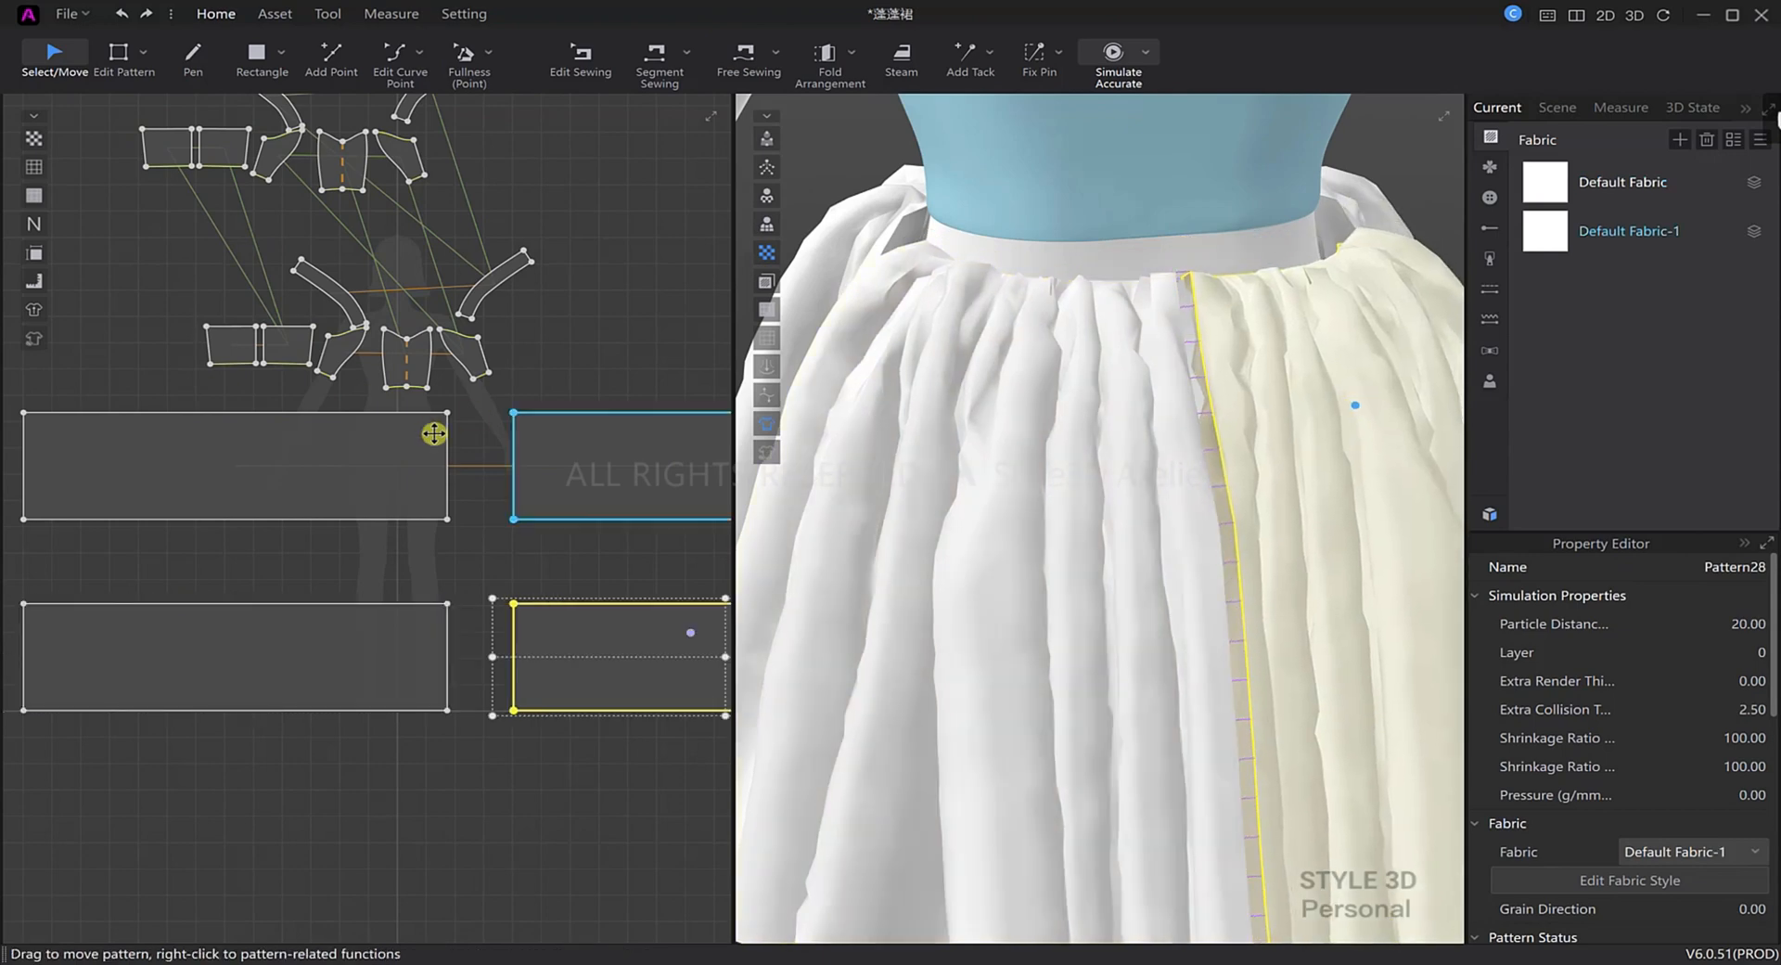
Freeze the two completed front skirt panels.
scroll(434, 435, down, 3)
click(434, 436)
shift+click(551, 459)
right_click(550, 459)
click(633, 226)
click(804, 197)
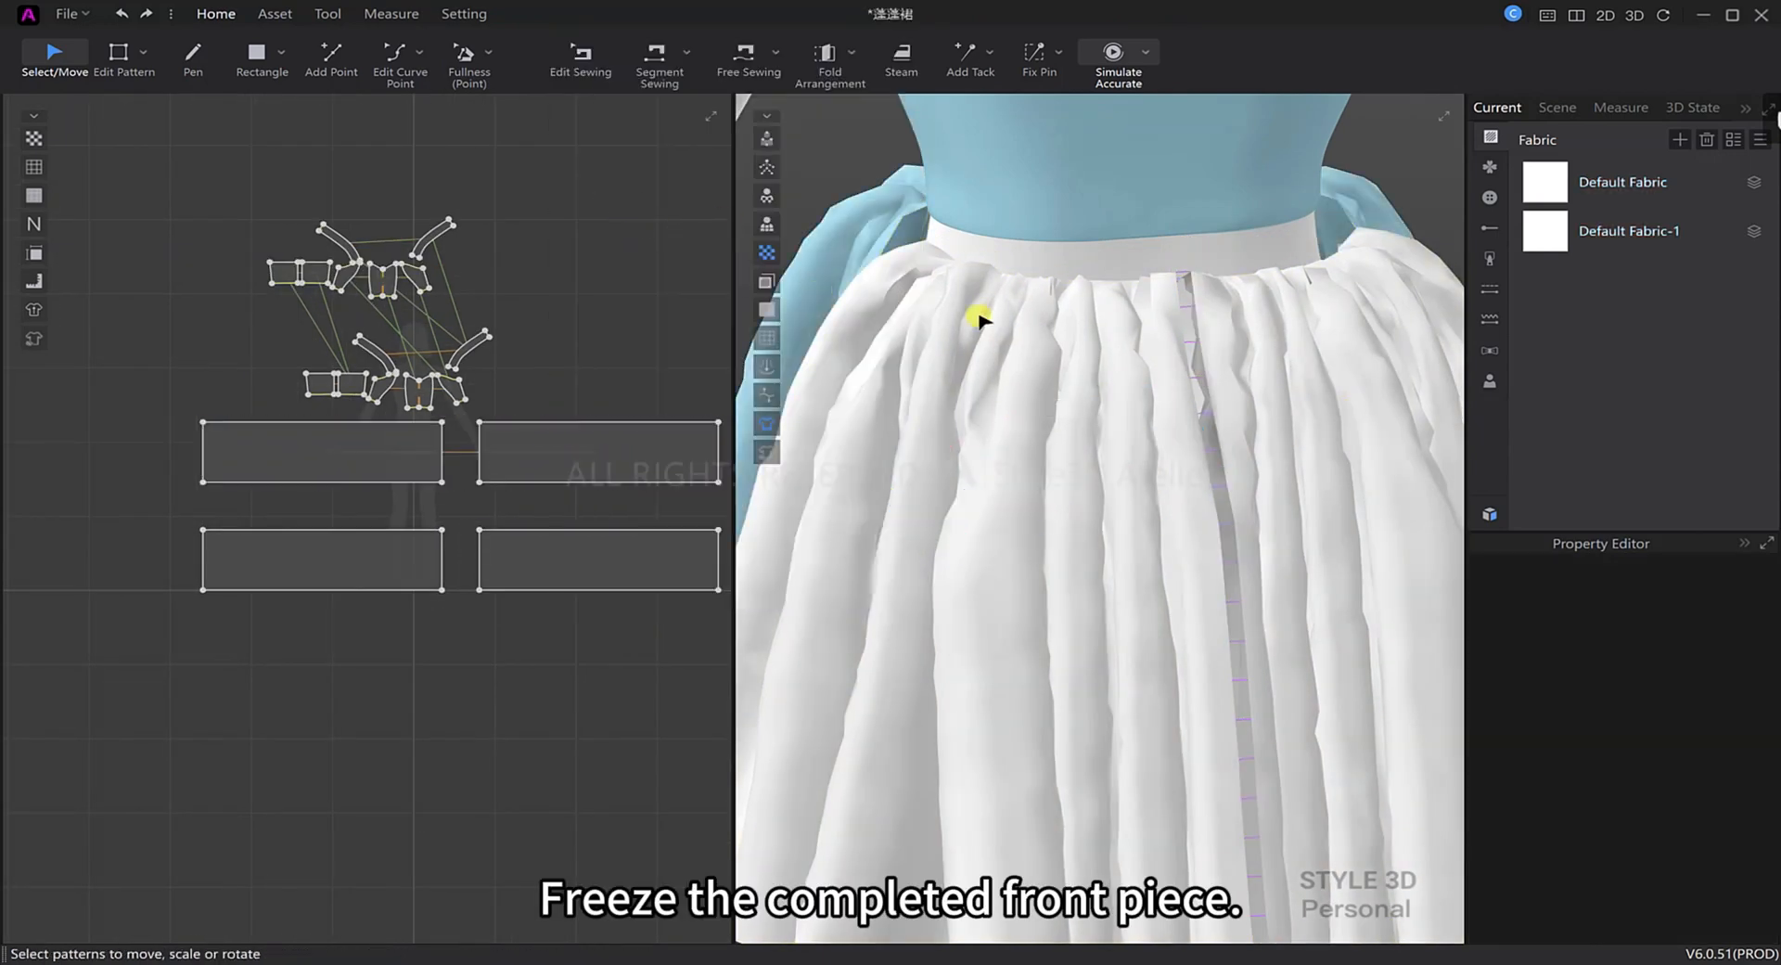
Move the two back corset pieces between the front and back rows of skirt panels in the 2D pattern layout.
right_drag(1030, 313, 978, 317)
middle_drag(978, 318, 959, 362)
scroll(959, 364, up, 1)
scroll(407, 433, up, 3)
click(313, 360)
drag(273, 357, 281, 485)
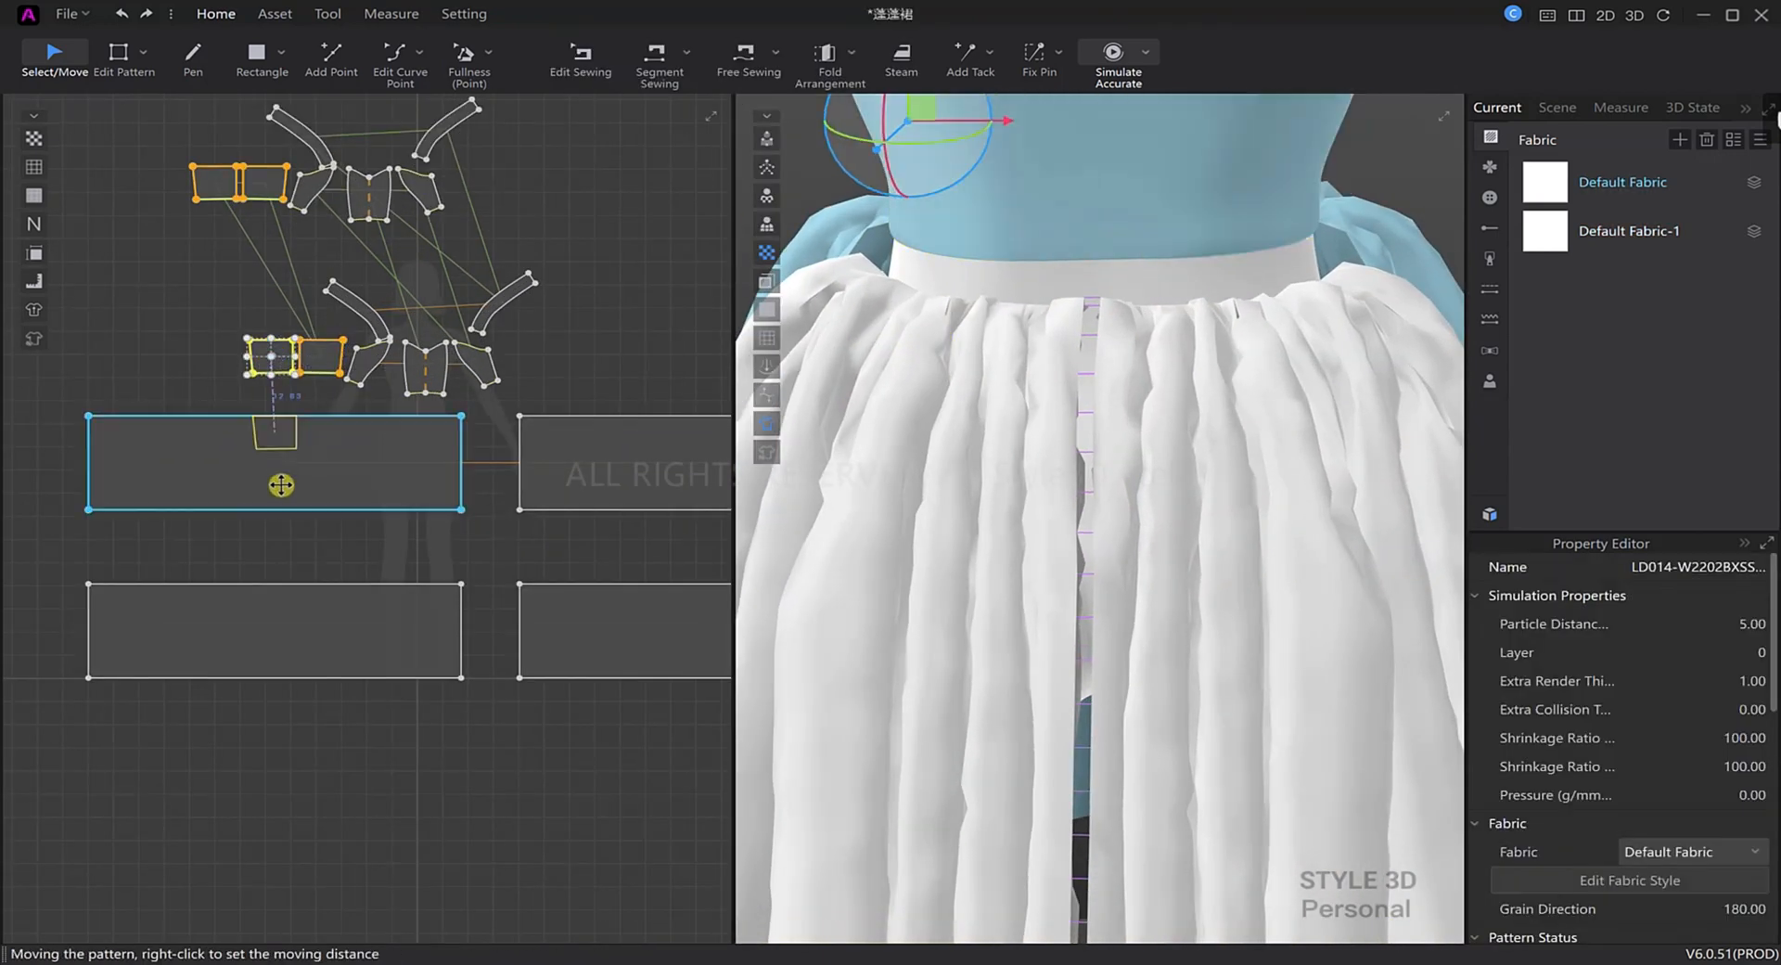
drag(324, 357, 591, 556)
Sew the bottom edges of the back corset pieces to the top edges of the back skirt panels and simulate.
click(659, 57)
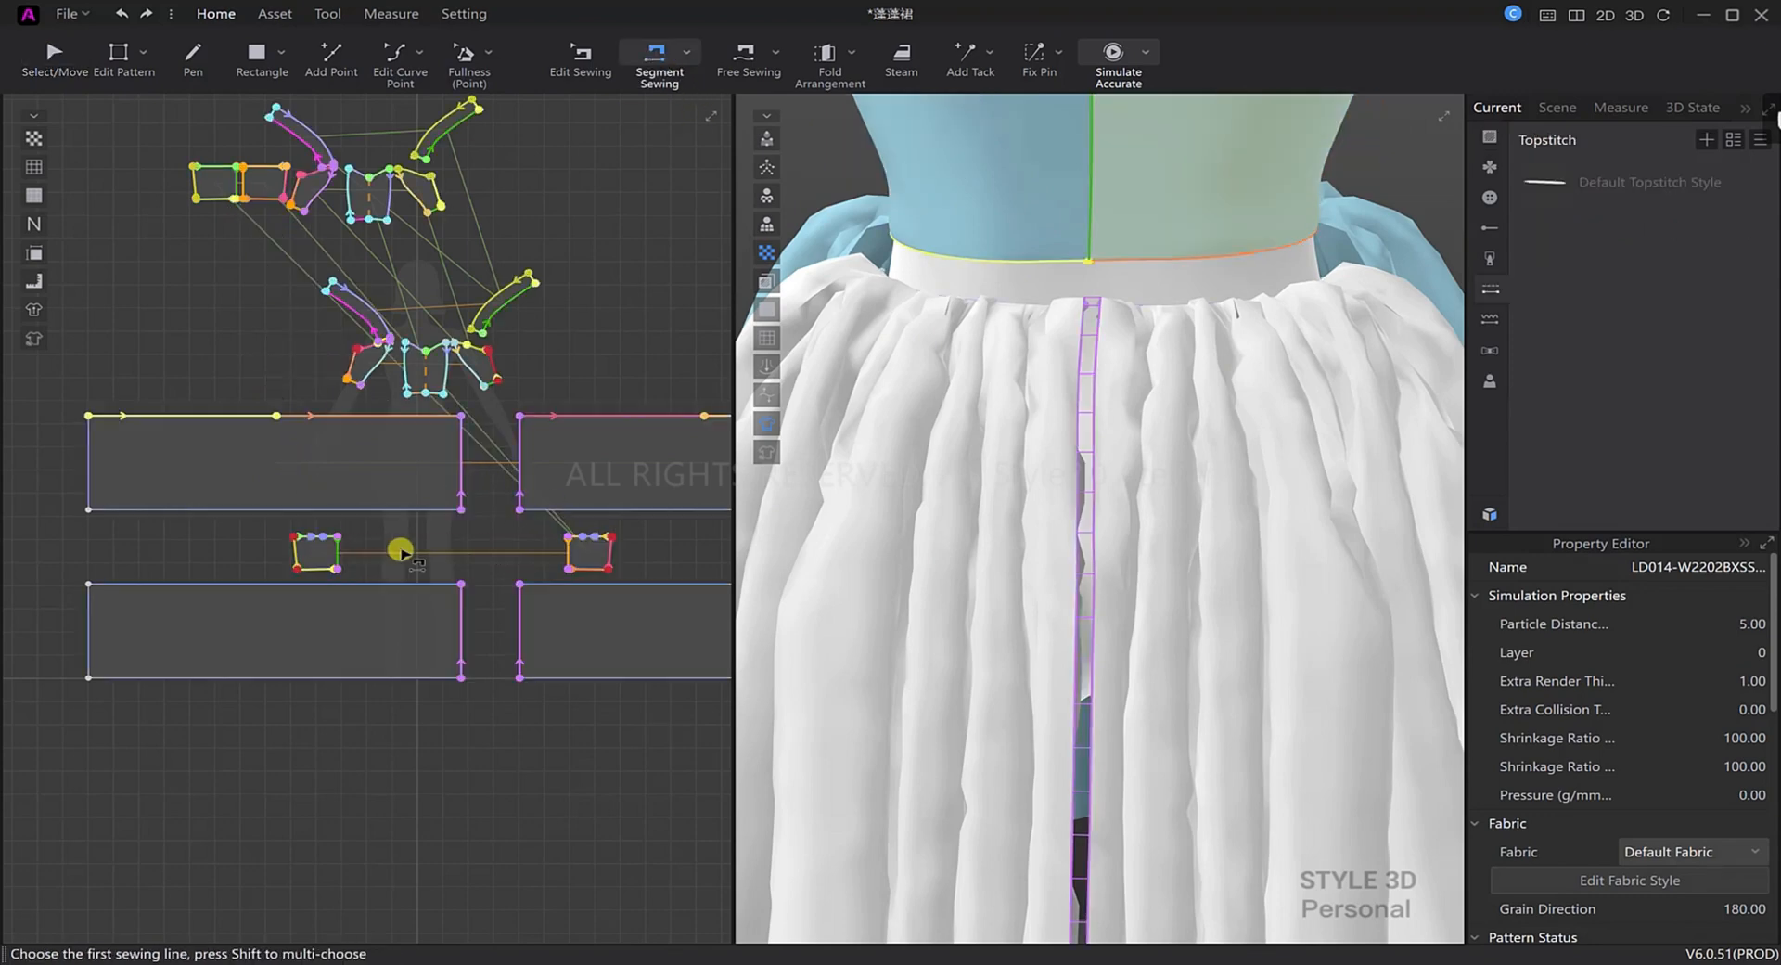
click(525, 614)
scroll(417, 538, up, 4)
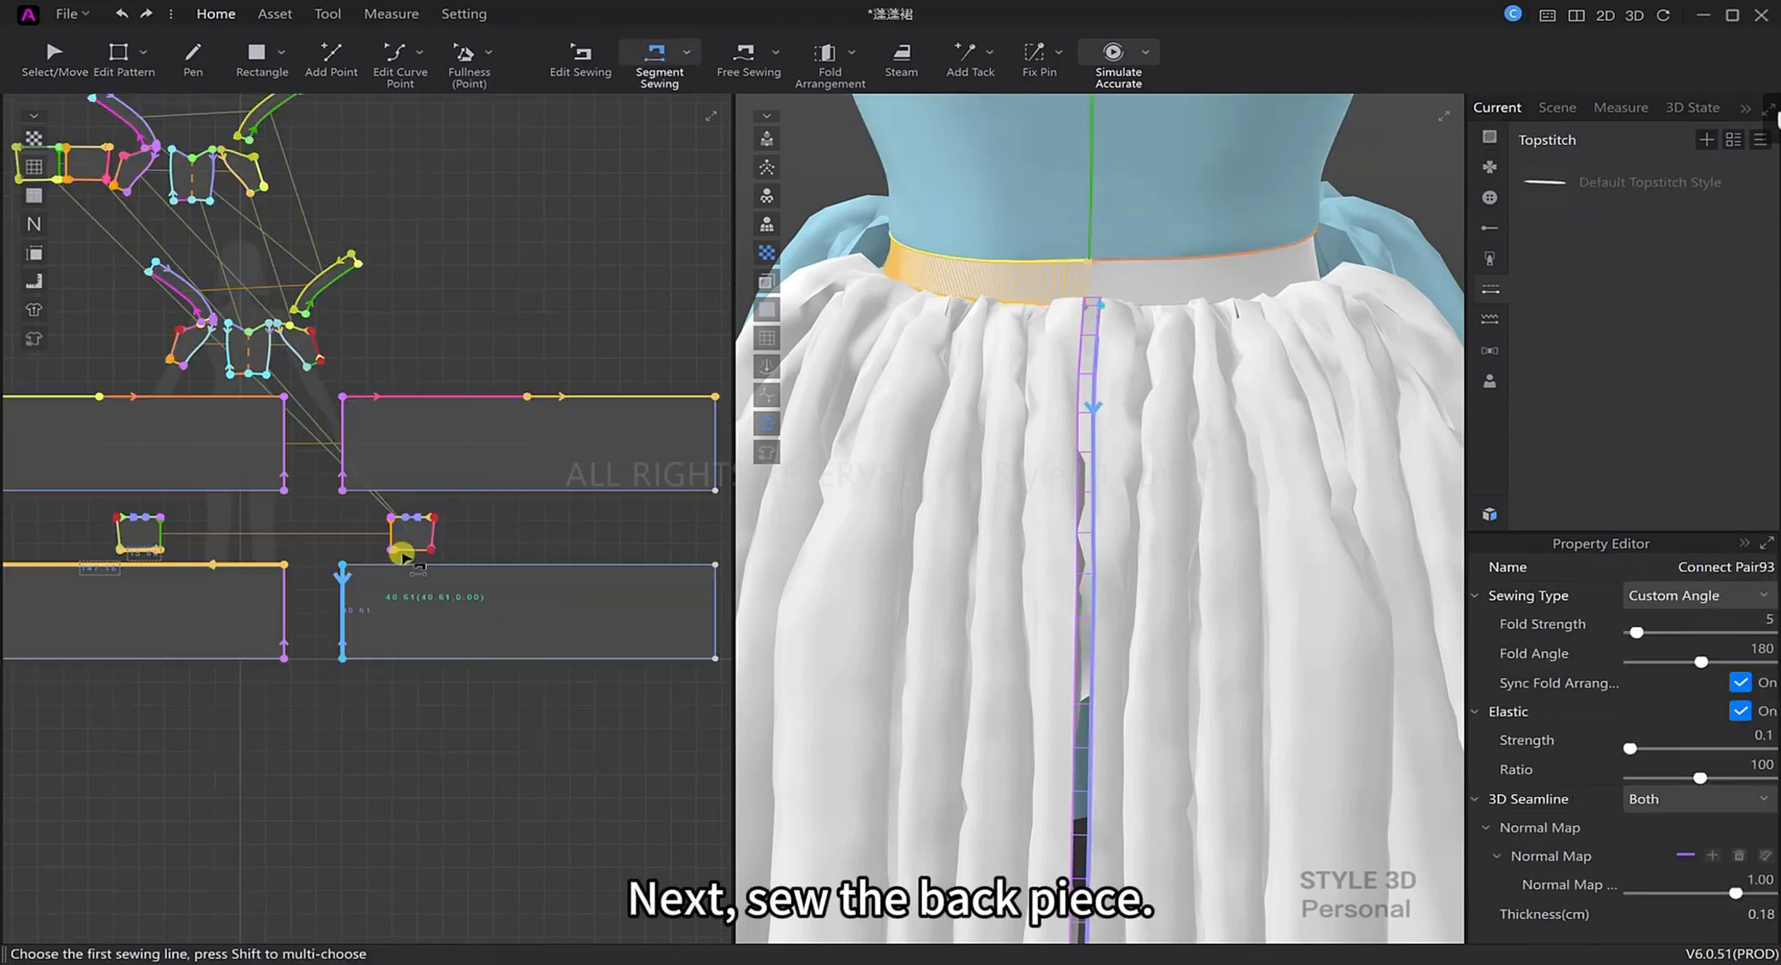
scroll(401, 563, down, 3)
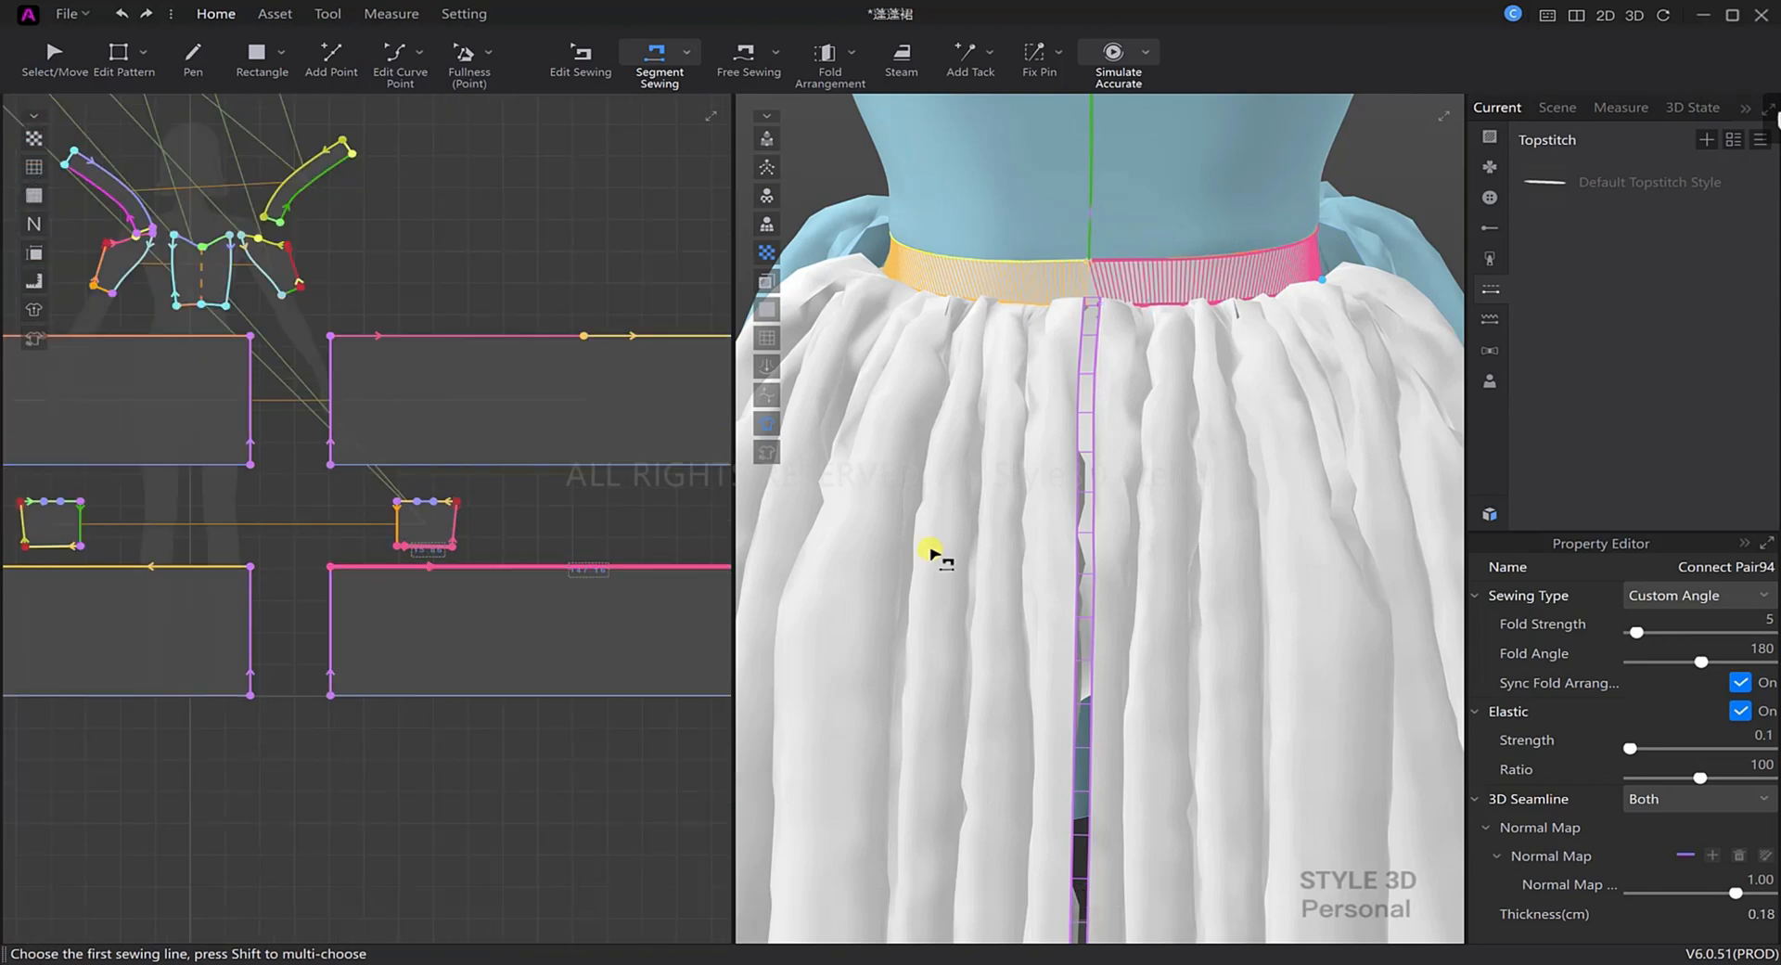
key(space)
scroll(1006, 544, down, 4)
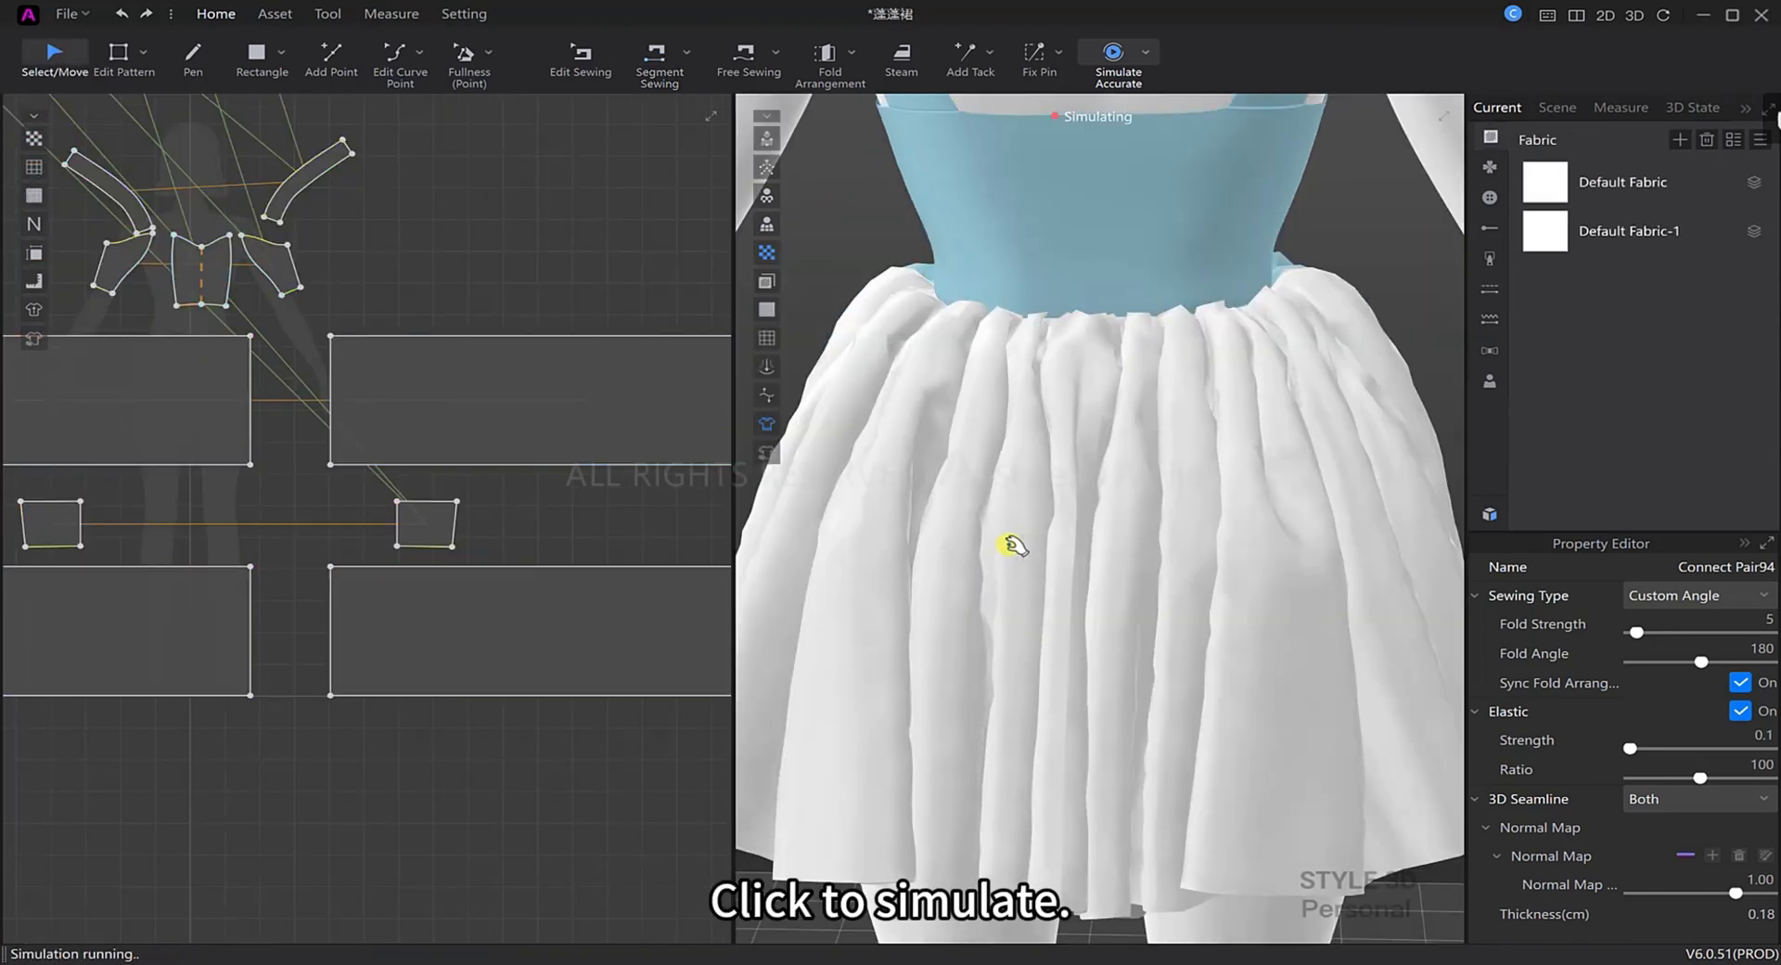
right_drag(1107, 672, 1264, 669)
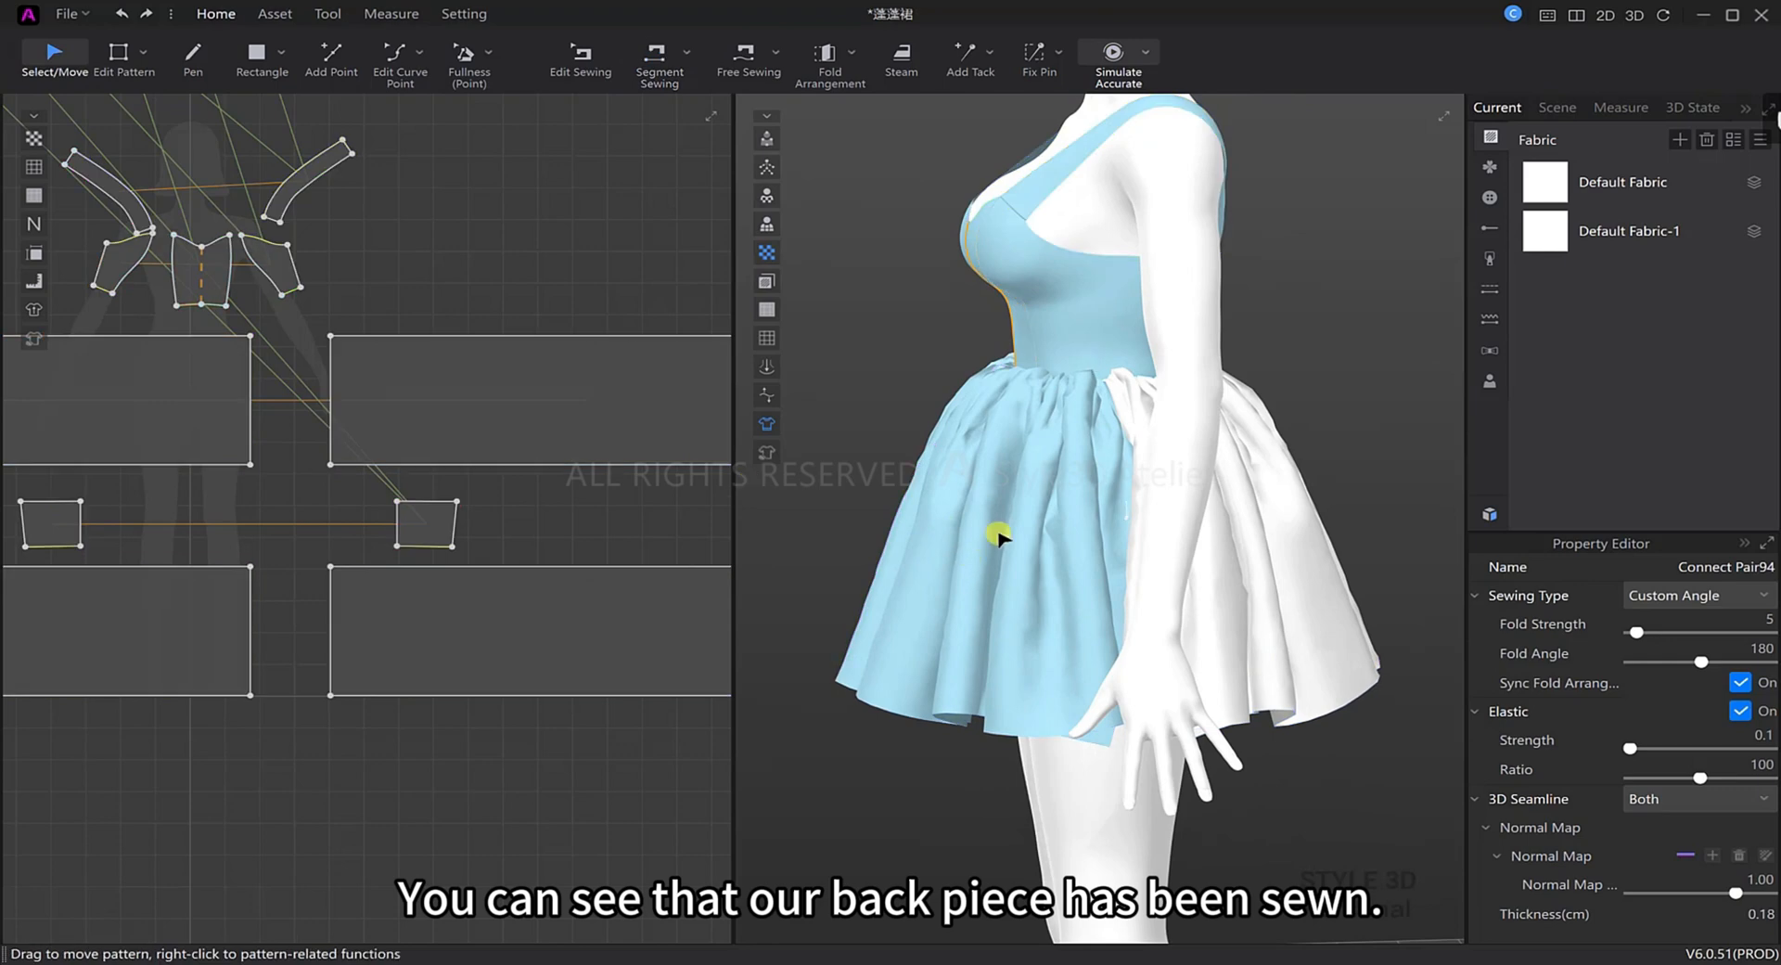
Unfreeze the front skirt panel on the avatar's left side.
right_click(997, 536)
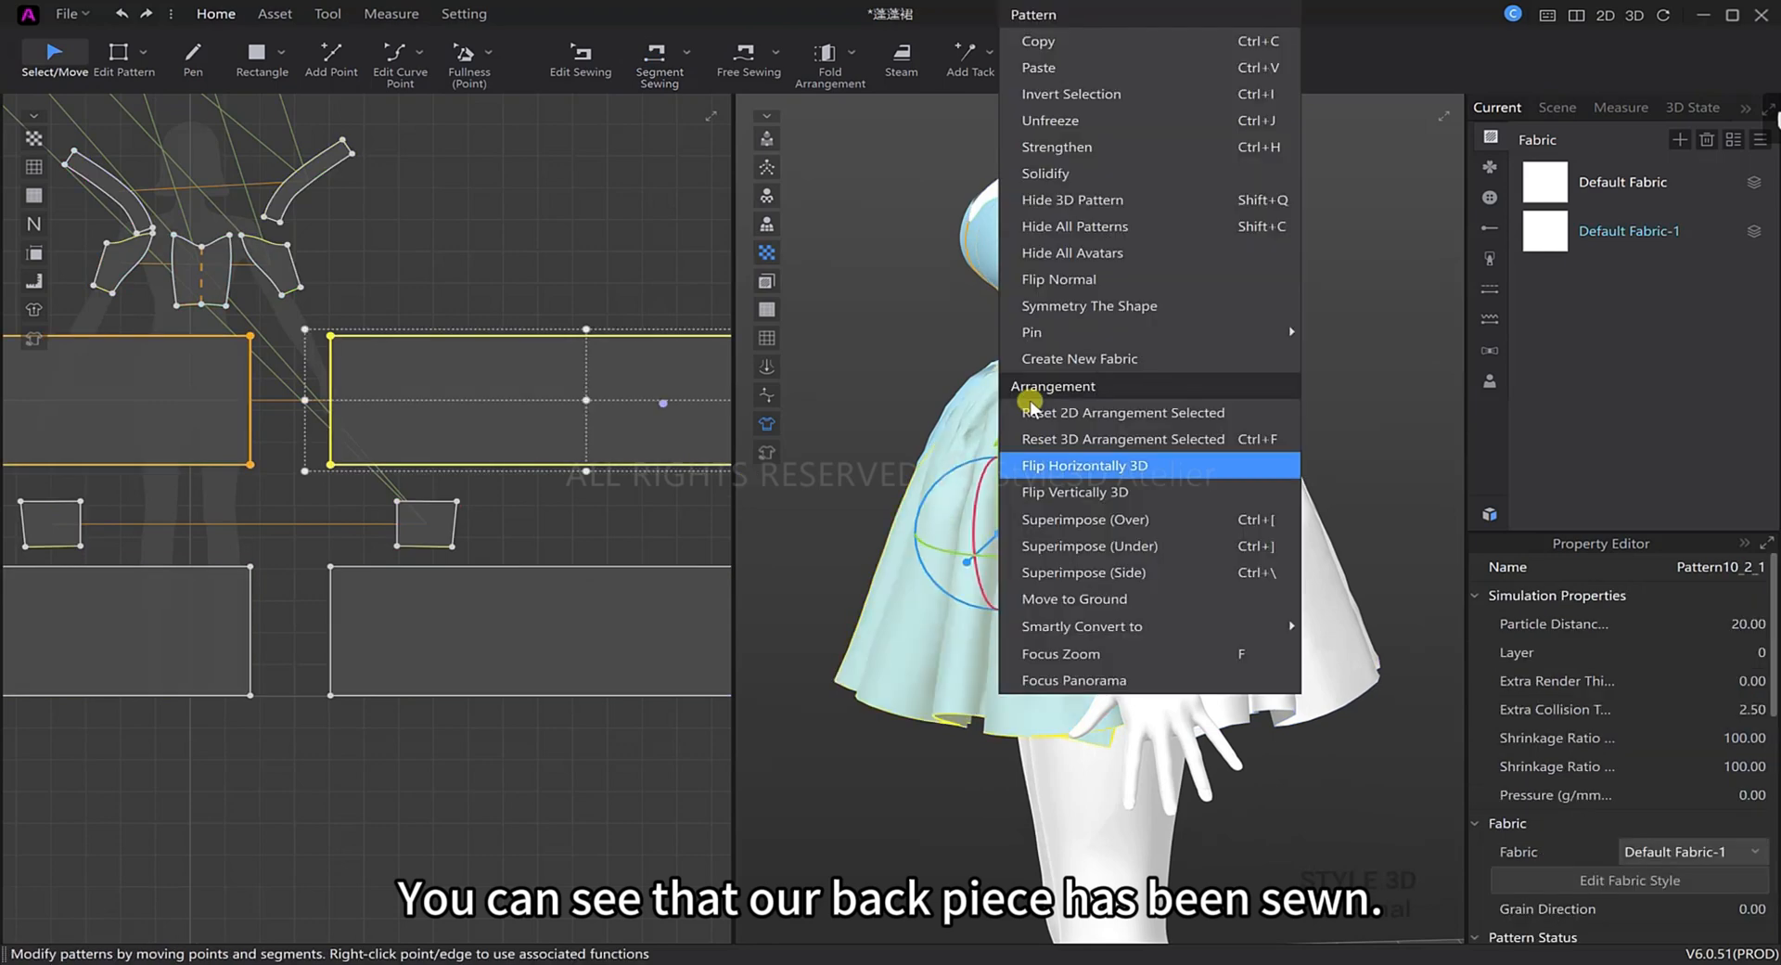
click(1209, 148)
click(257, 486)
Try to sew the outer side edge of the front skirt panel to that of the back panel directly below it.
click(661, 82)
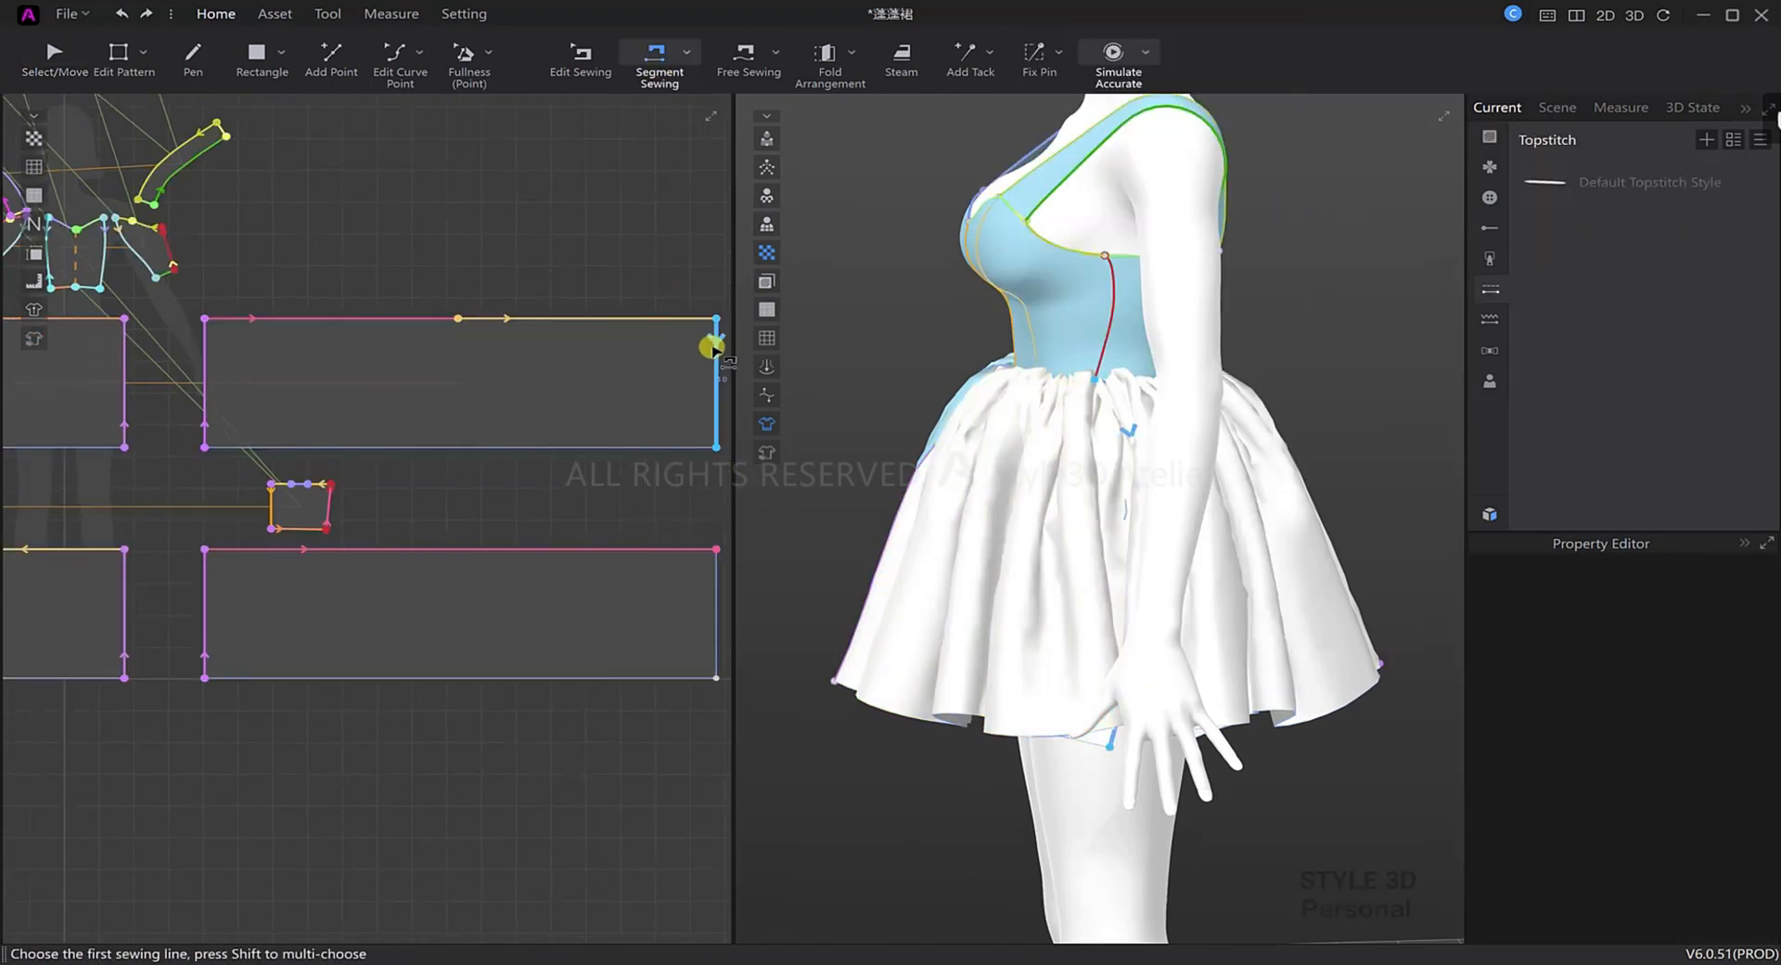
click(721, 584)
right_drag(1206, 709, 1286, 620)
key(ctrl+z)
Sew the left side seam between the adjoining front and back skirt panels on the avatar and run the simulation briefly.
right_drag(1197, 673, 1178, 604)
click(1227, 628)
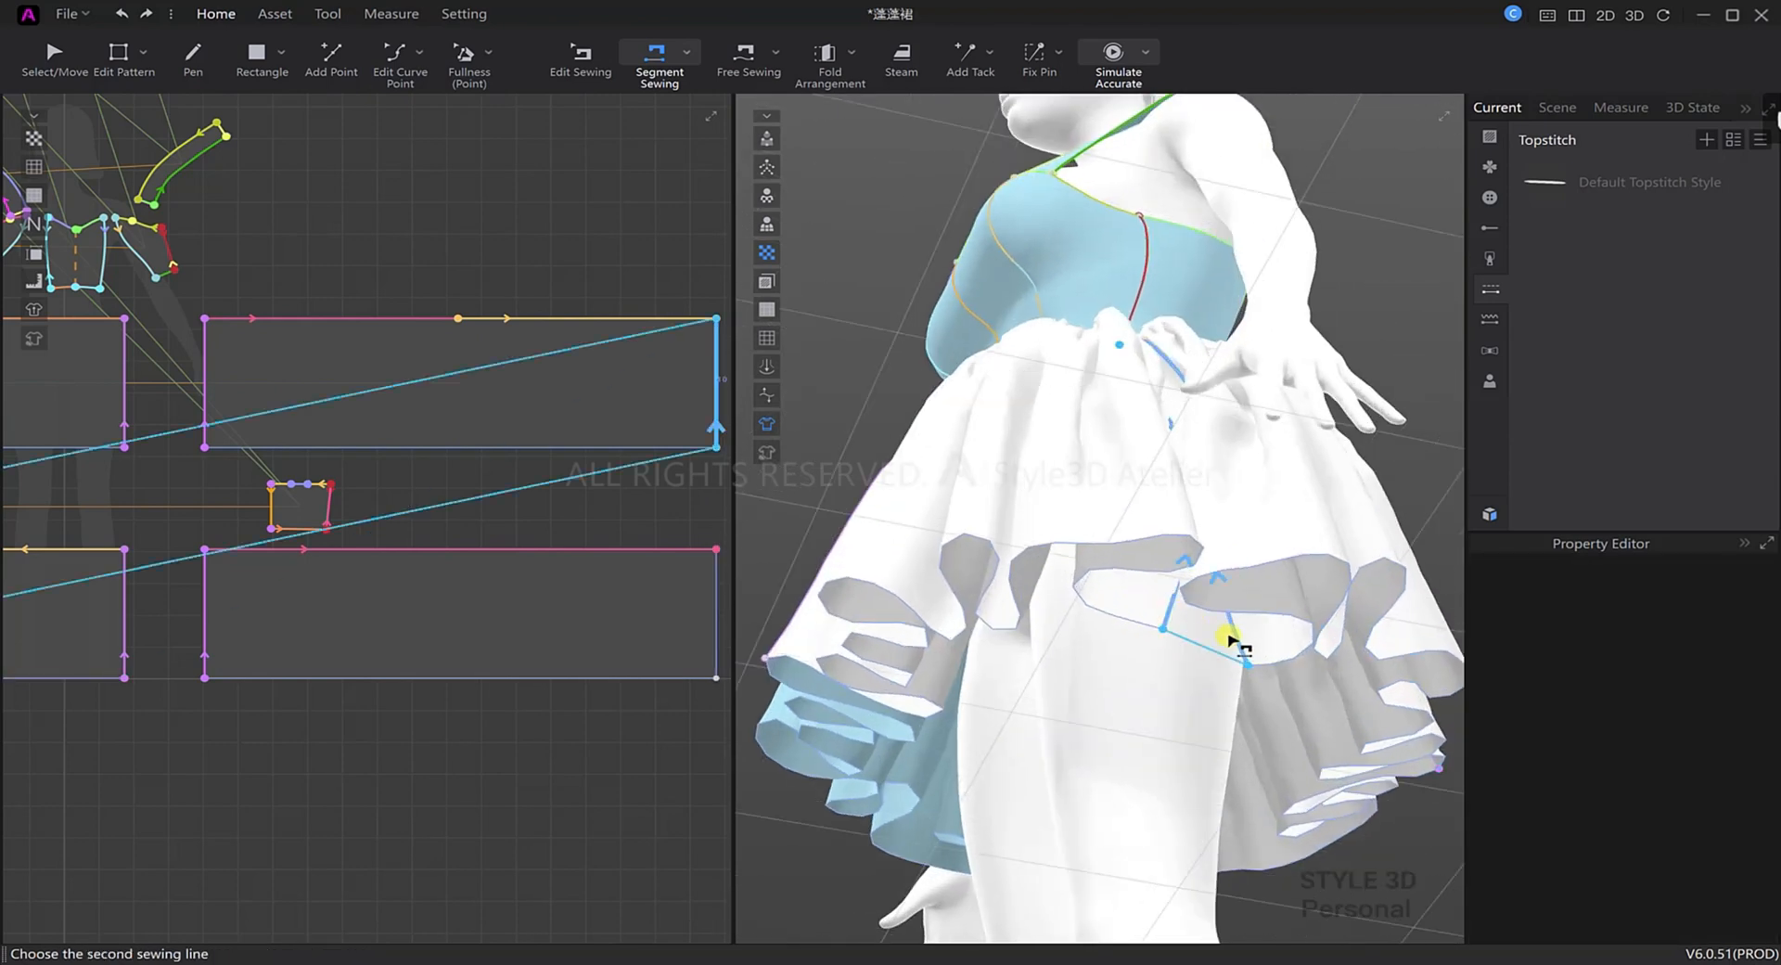
click(1181, 716)
right_drag(1181, 716, 1390, 727)
key(space)
key(space)
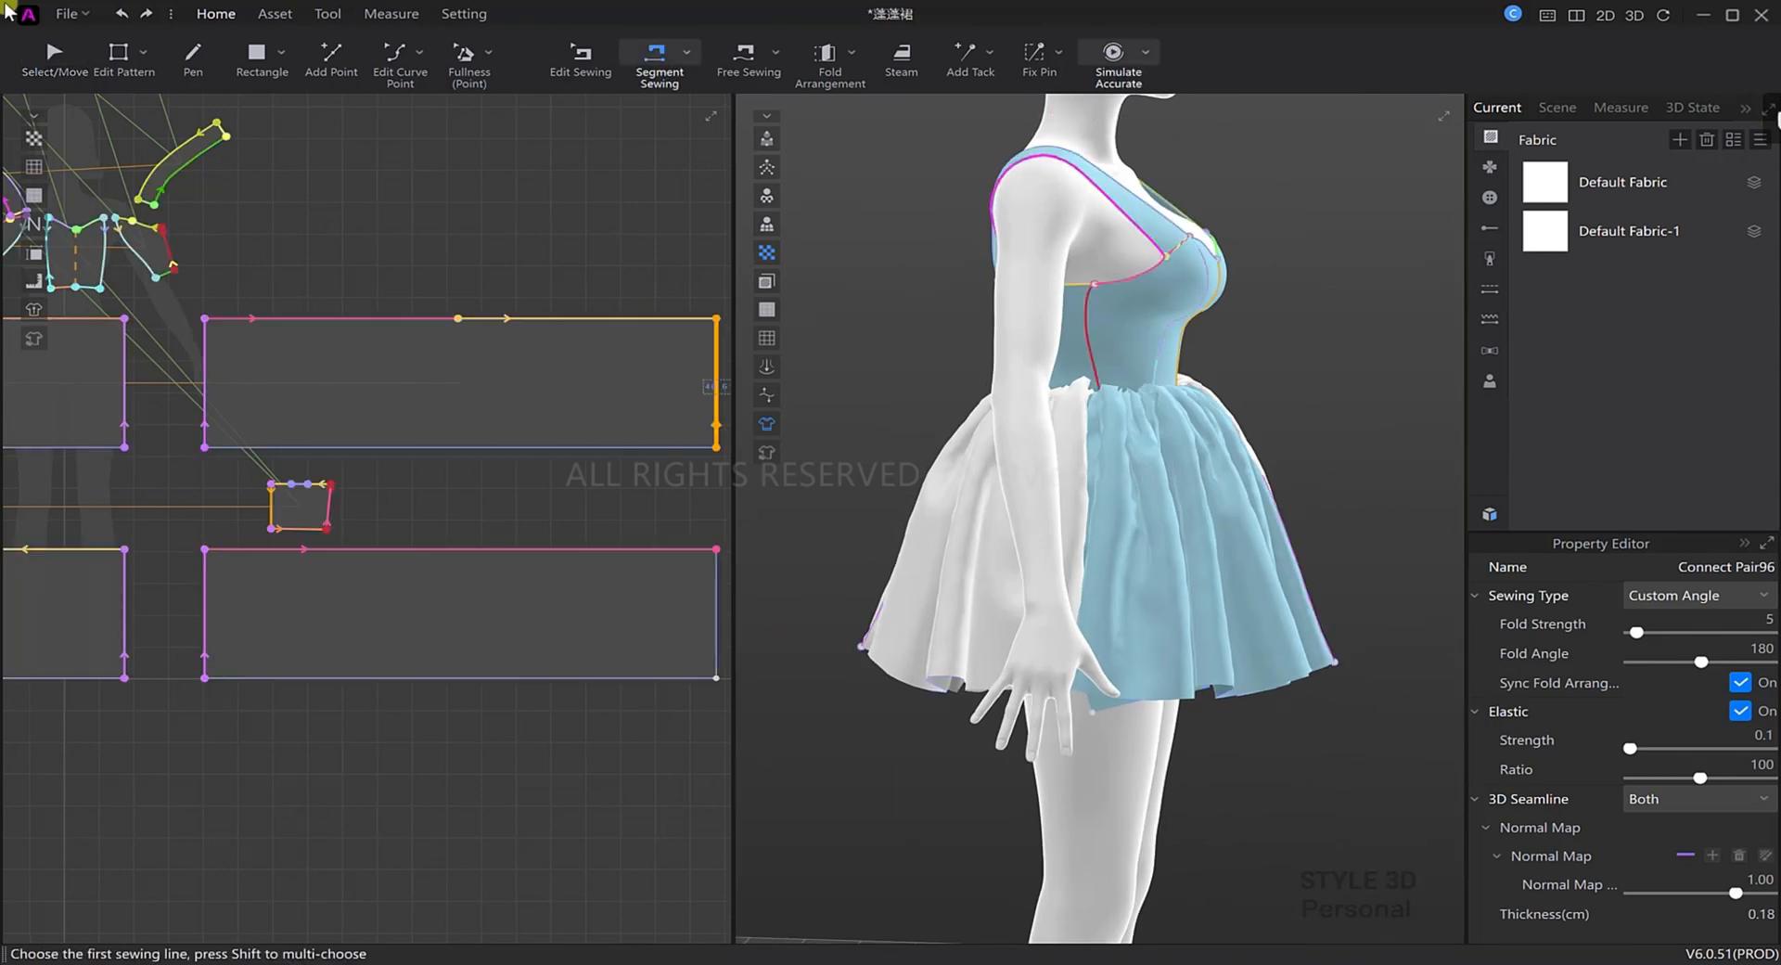
Unfreeze the front skirt panel on the avatar's right side.
right_click(1184, 507)
click(1122, 453)
key(q)
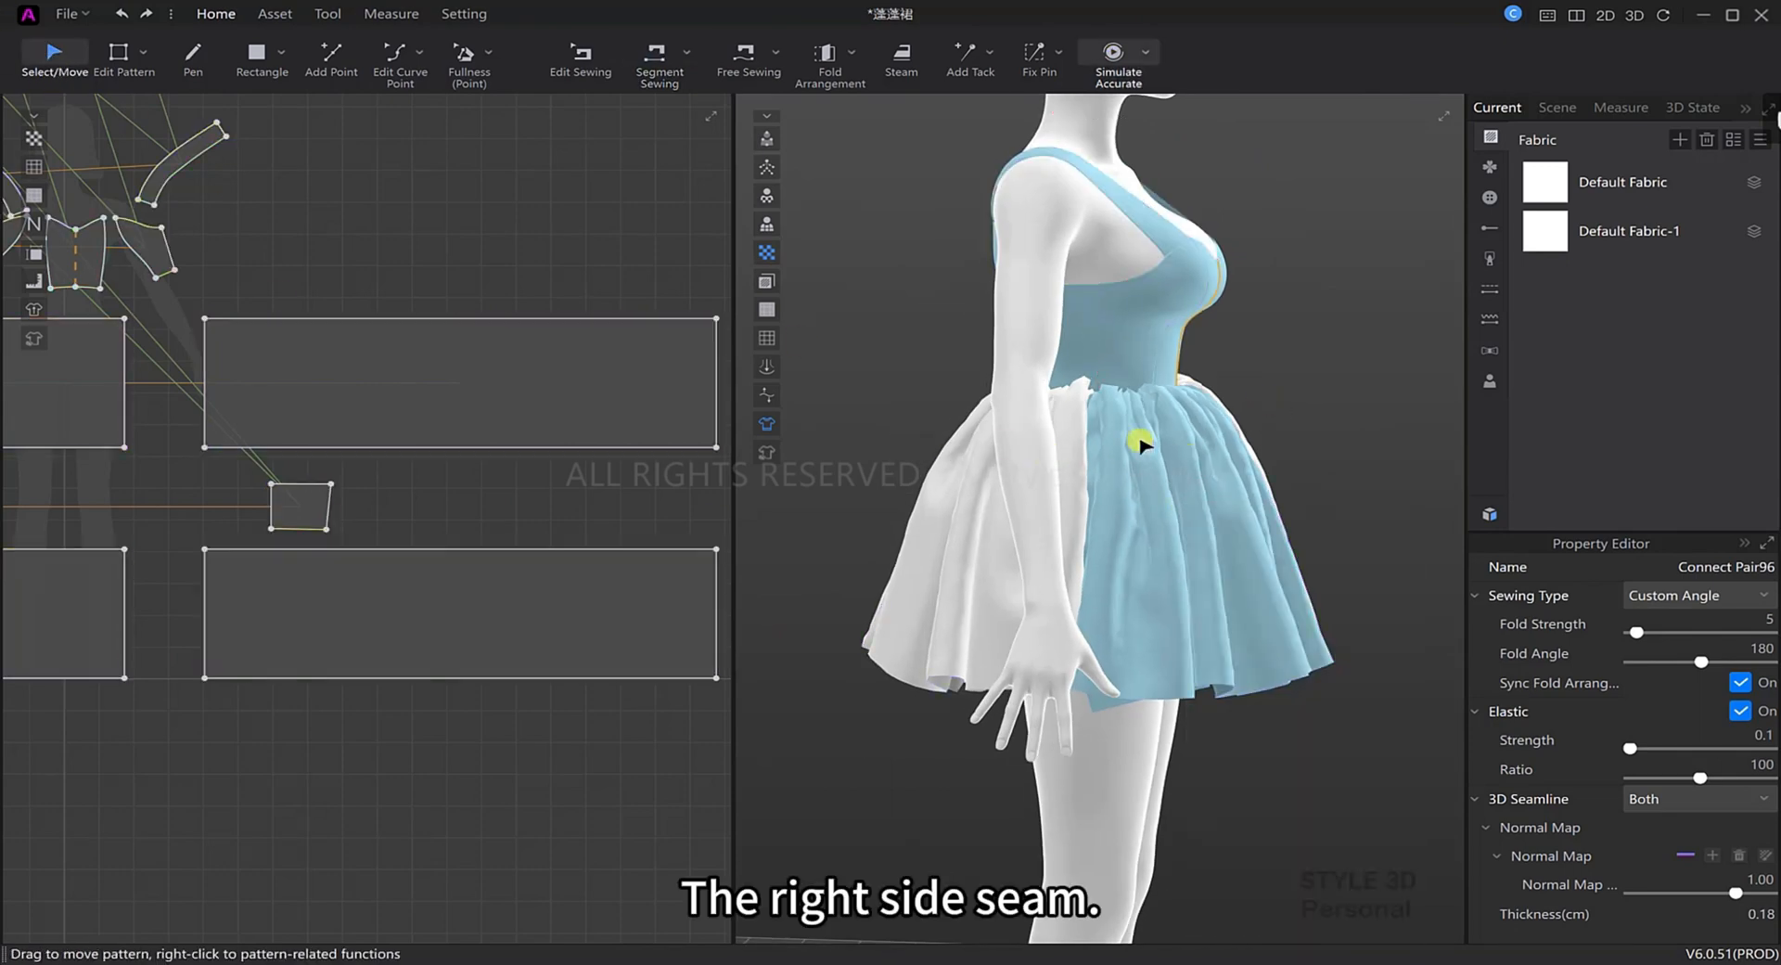
right_click(1140, 442)
click(1352, 121)
Simulate and pull the front and back skirt hems into place around the avatar's right hand.
key(space)
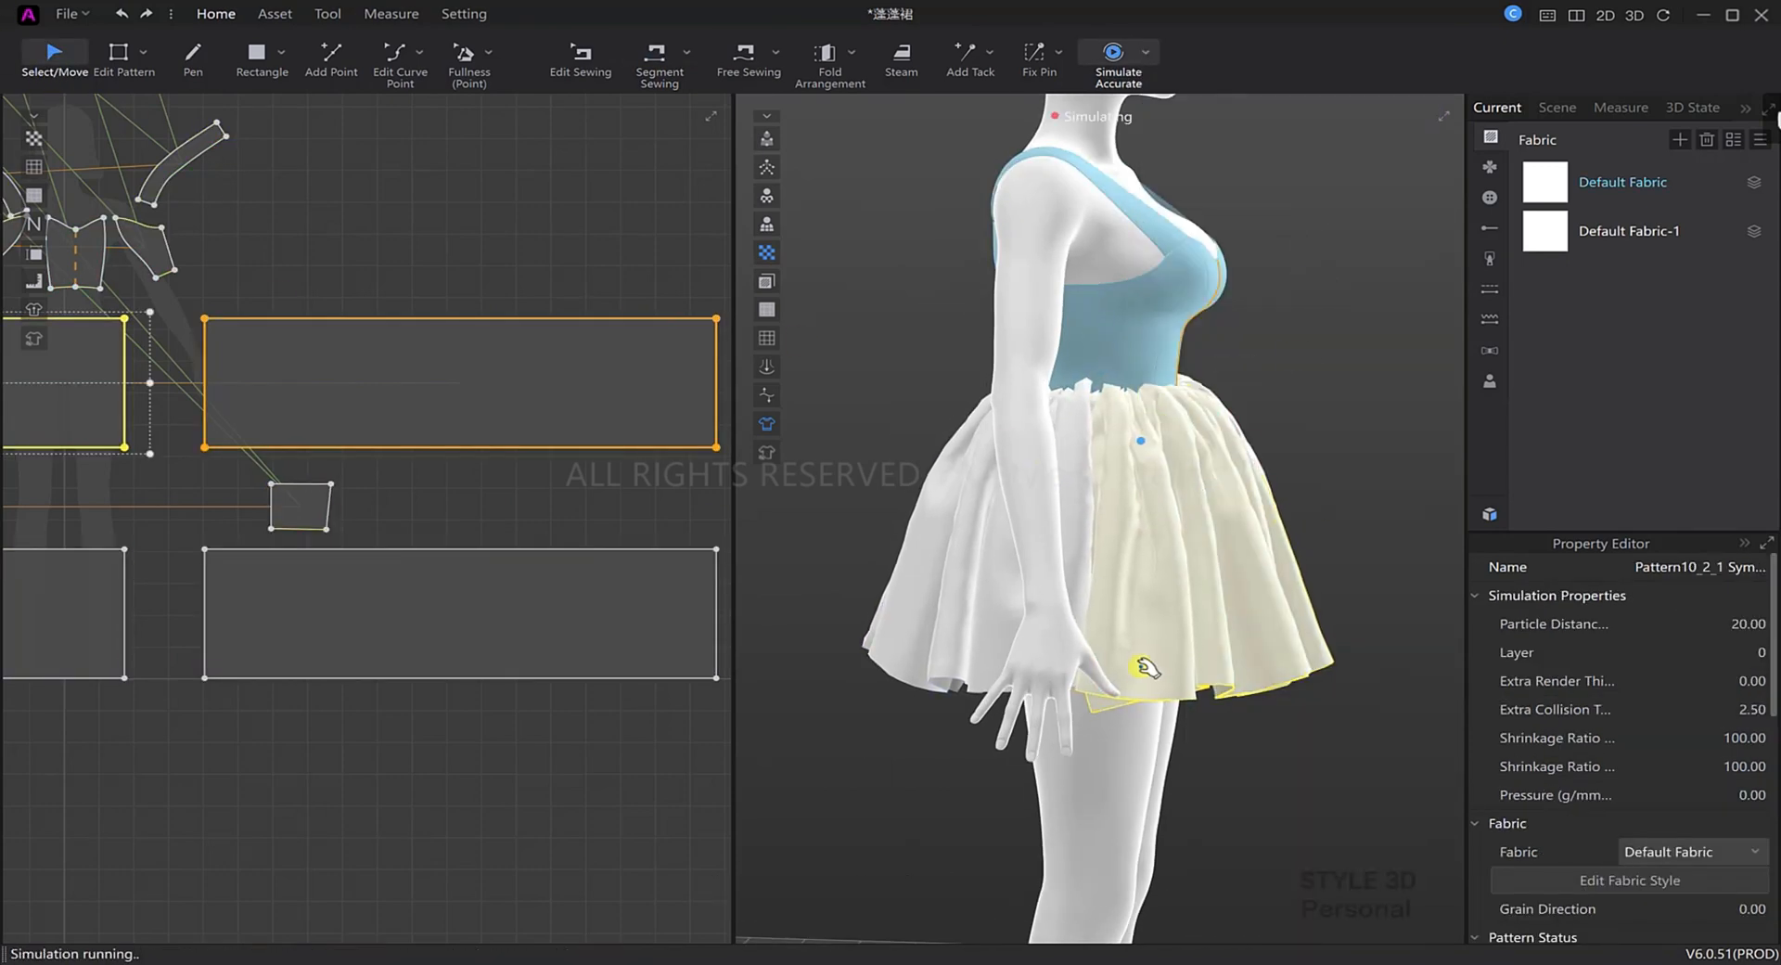
scroll(1132, 668, up, 3)
drag(1141, 720, 1248, 698)
scroll(1248, 698, up, 3)
middle_drag(1248, 698, 1304, 453)
right_drag(1305, 453, 1213, 473)
drag(1212, 473, 1113, 441)
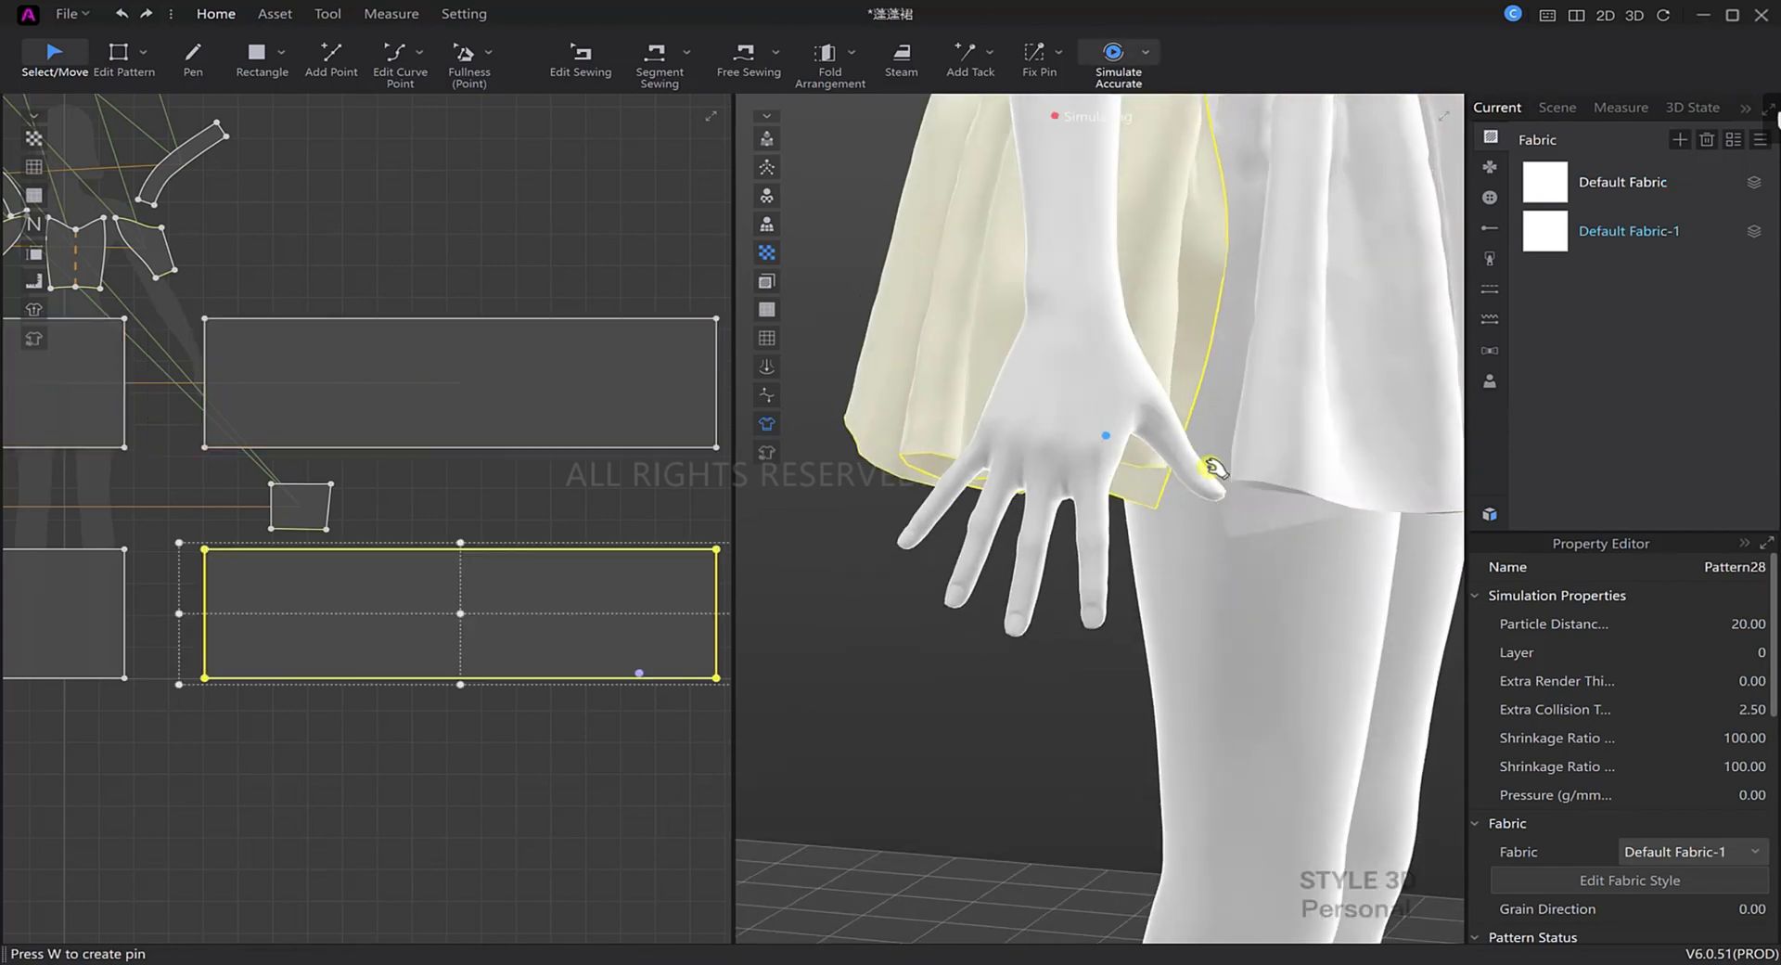
key(space)
Sew the right side seam between the front and back skirt panels and simulate the skirt.
click(675, 71)
click(1166, 505)
click(1205, 505)
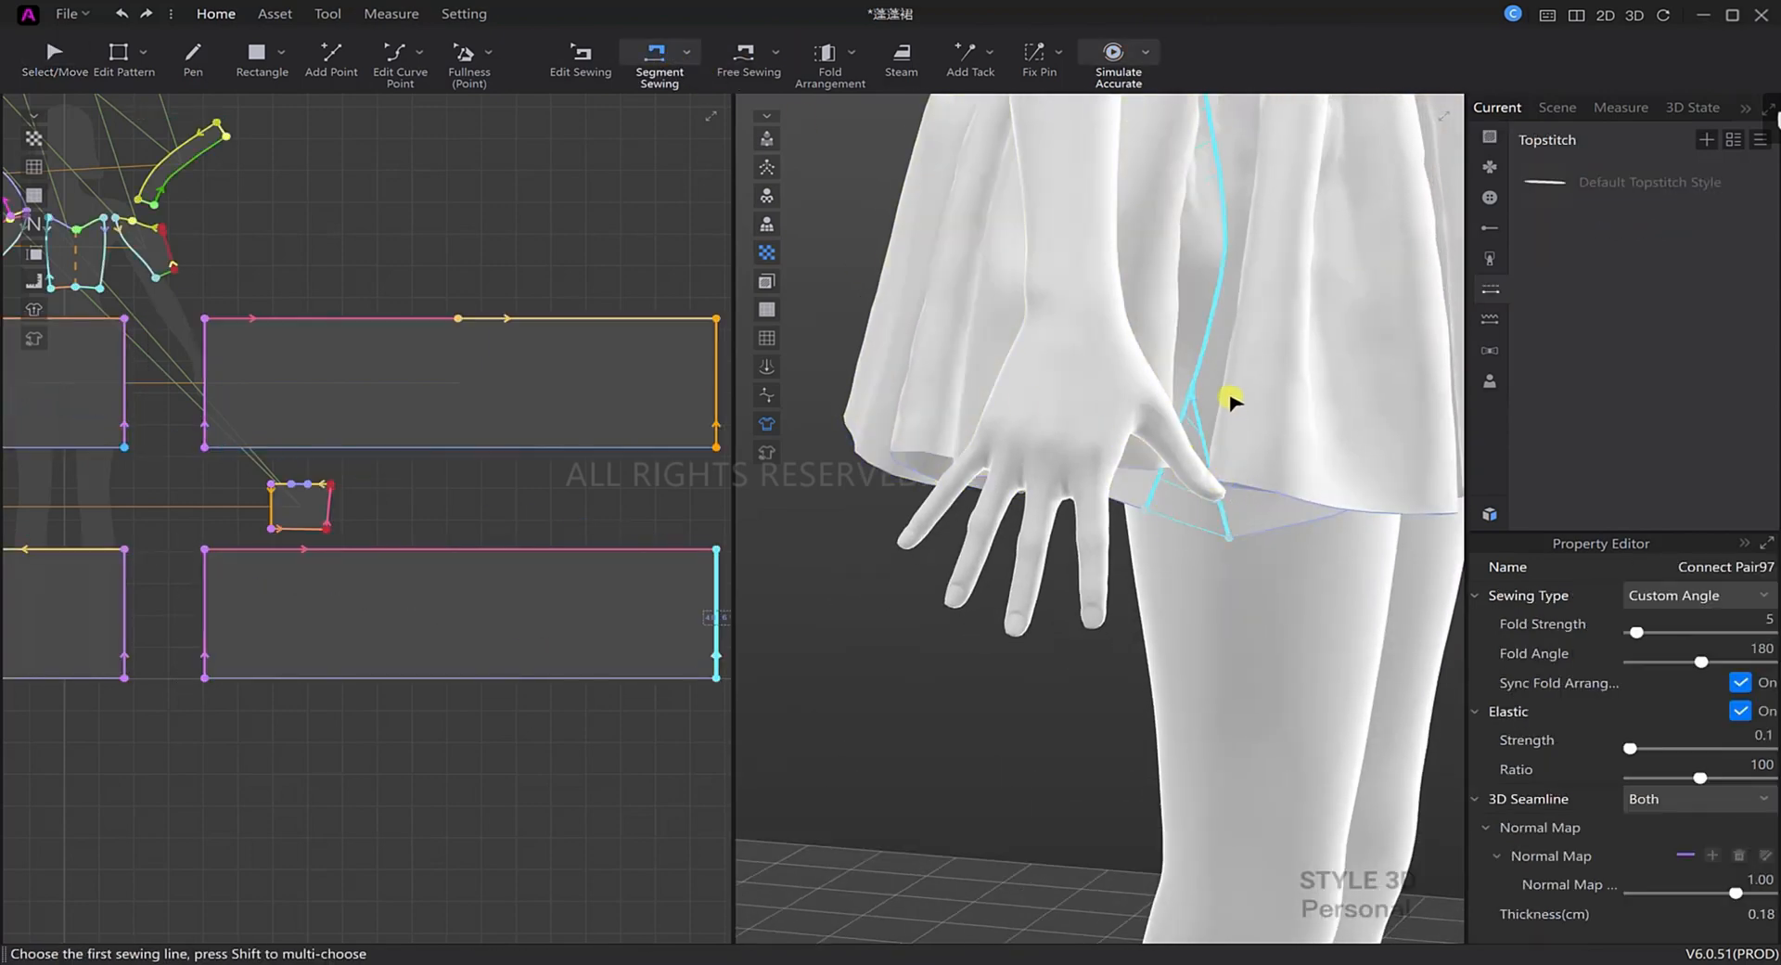
key(space)
scroll(1230, 390, down, 5)
right_drag(1219, 390, 1167, 422)
key(space)
scroll(603, 417, down, 5)
Apply Symmetry The Shape to the front and back skirt panels of one half and simulate again.
click(44, 58)
drag(67, 599, 153, 405)
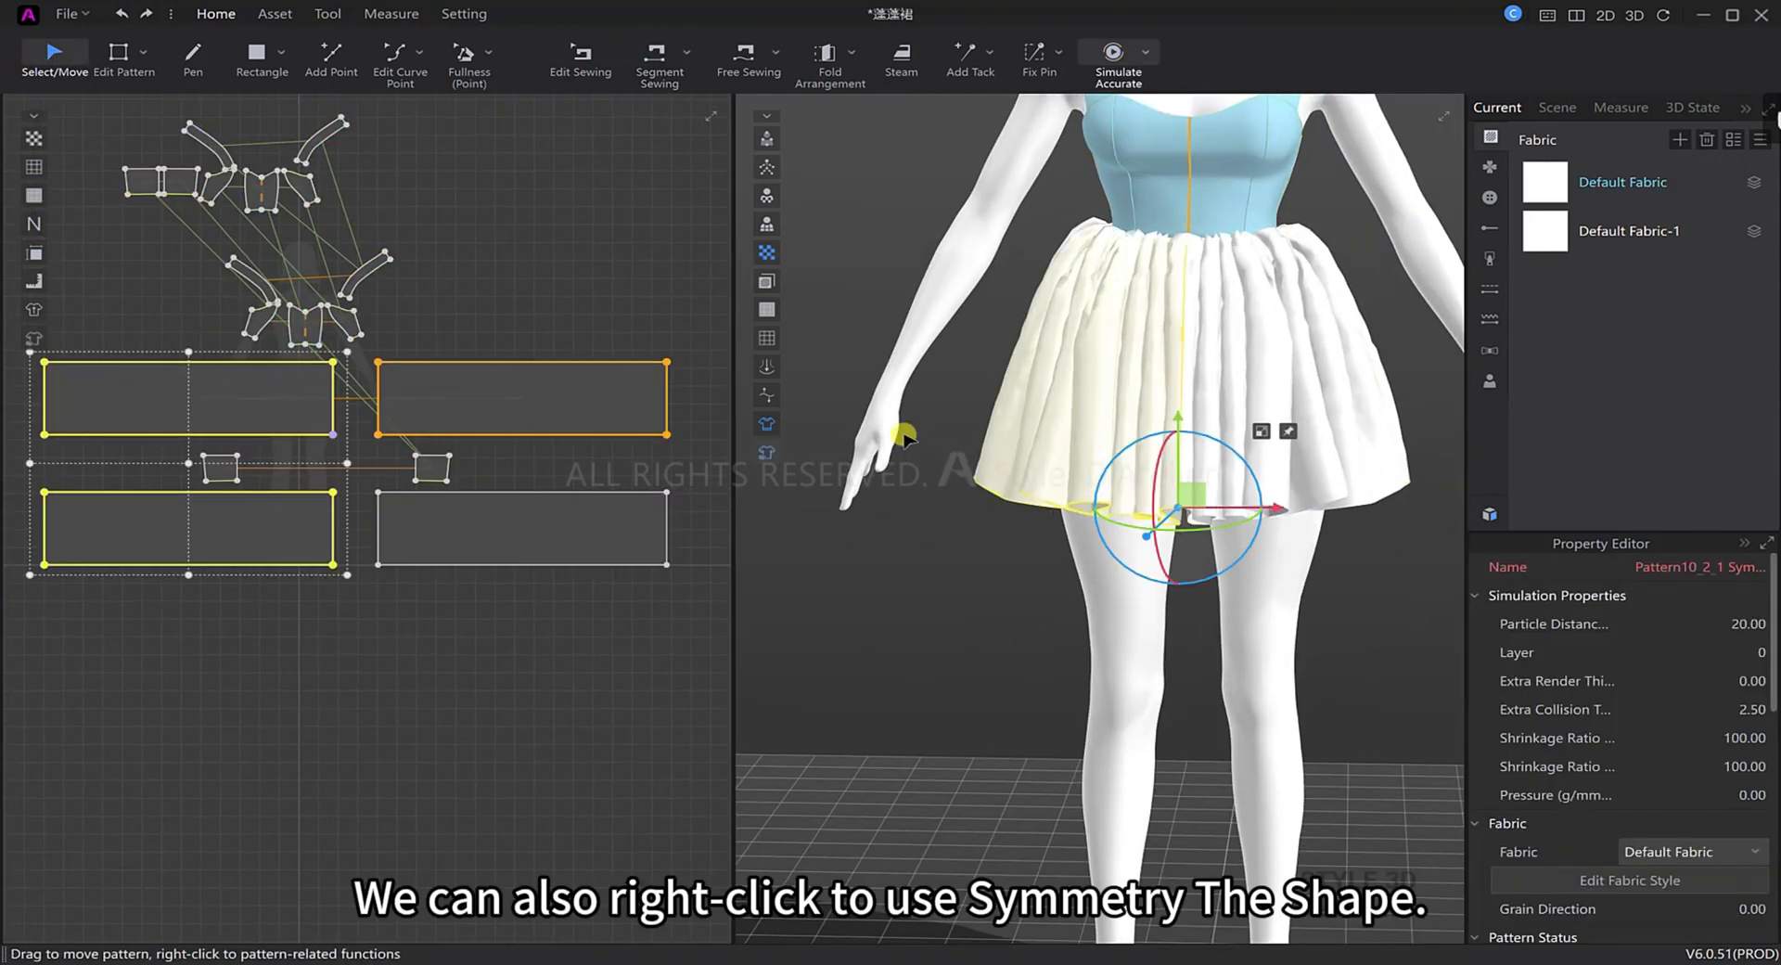
right_click(1068, 375)
click(1133, 360)
click(1008, 603)
key(space)
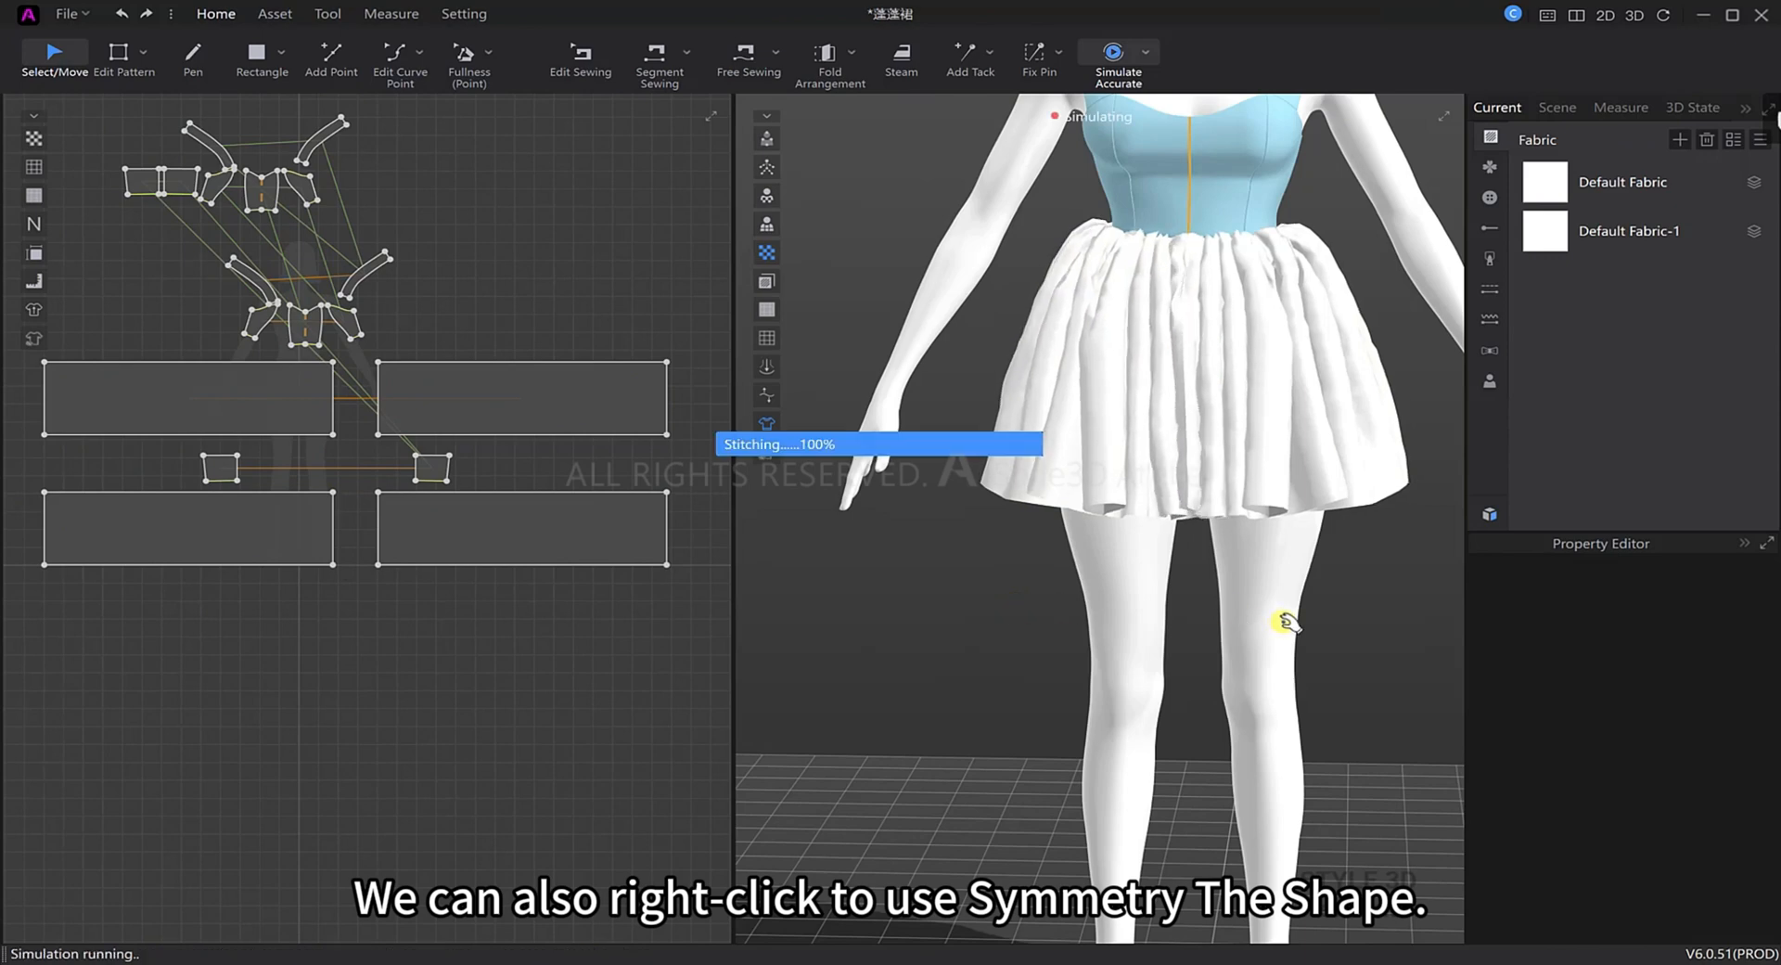
scroll(1206, 557, down, 5)
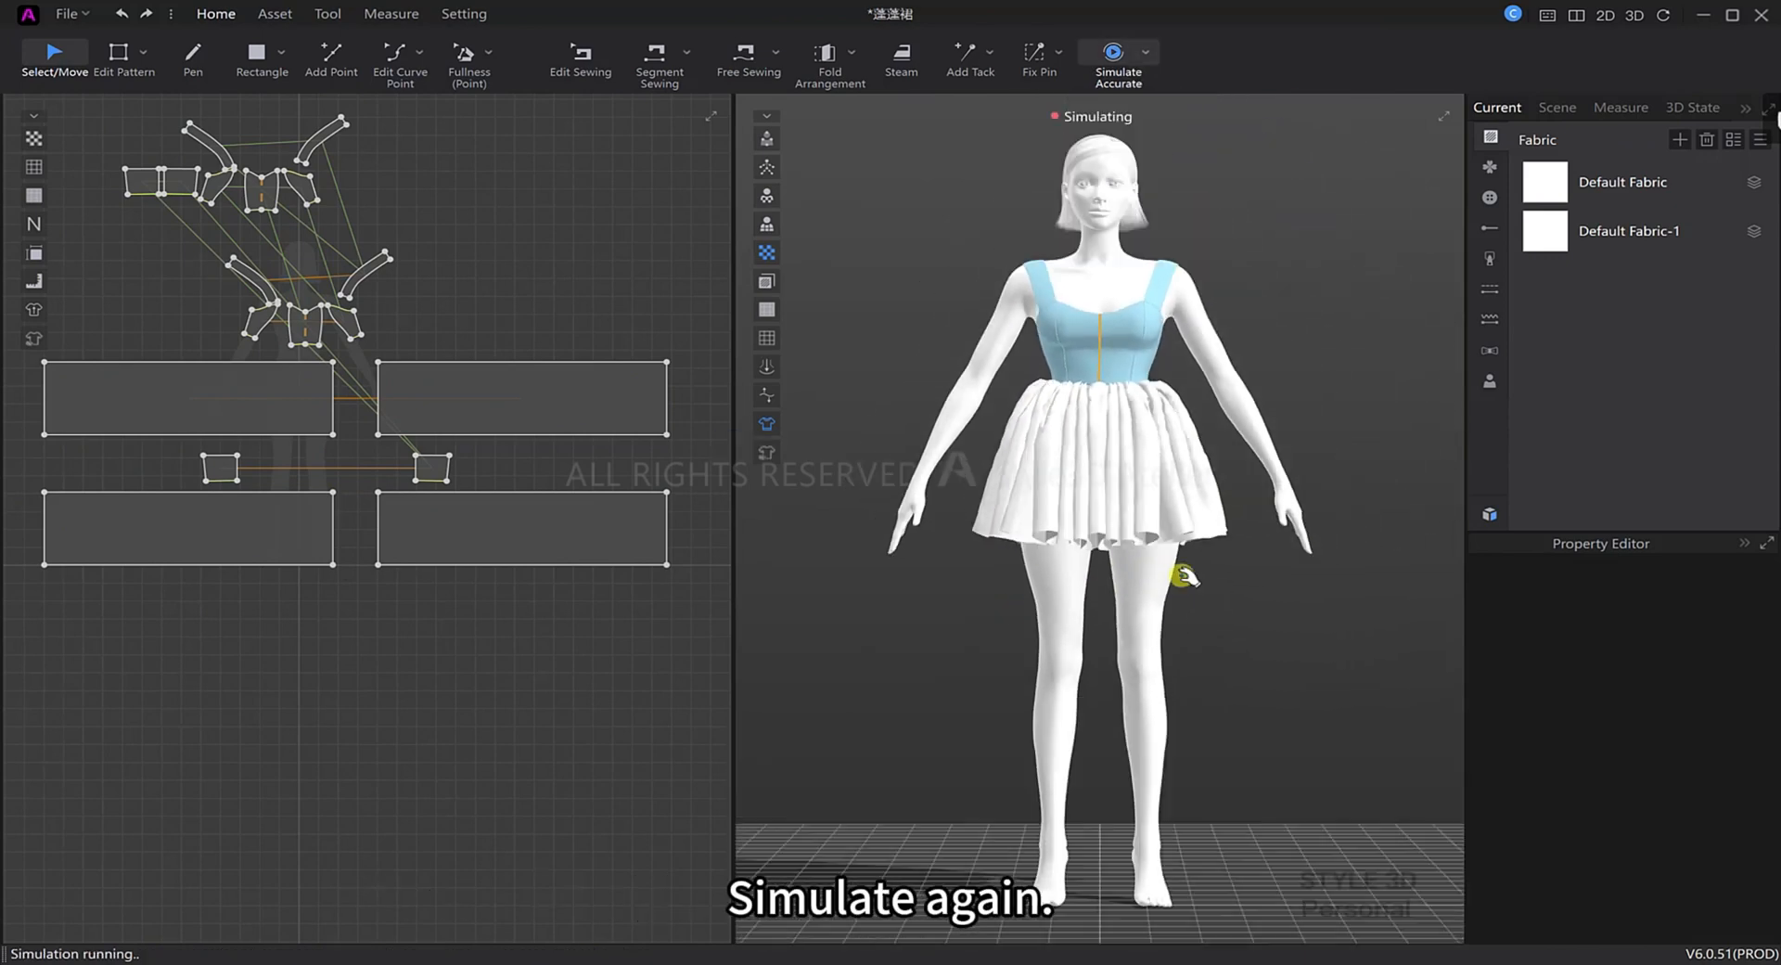
scroll(1208, 613, up, 2)
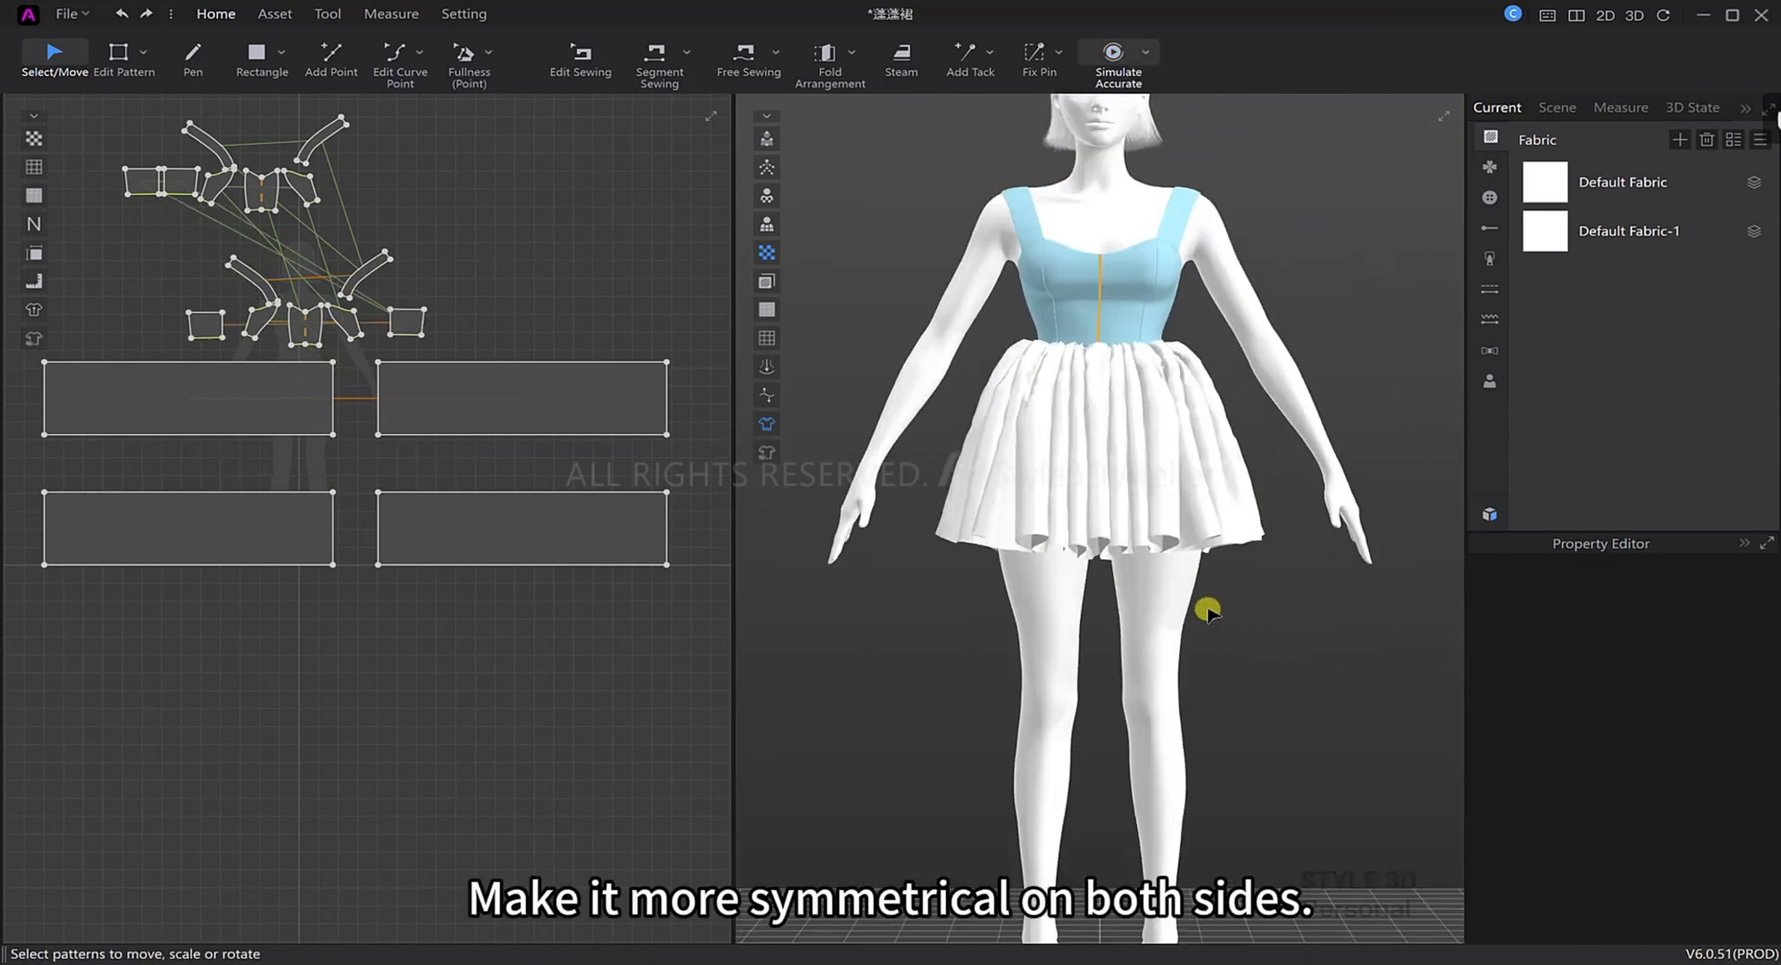
Reduce the particle distance of all four skirt panels in stages down to 9, simulating after each change.
drag(430, 523, 249, 383)
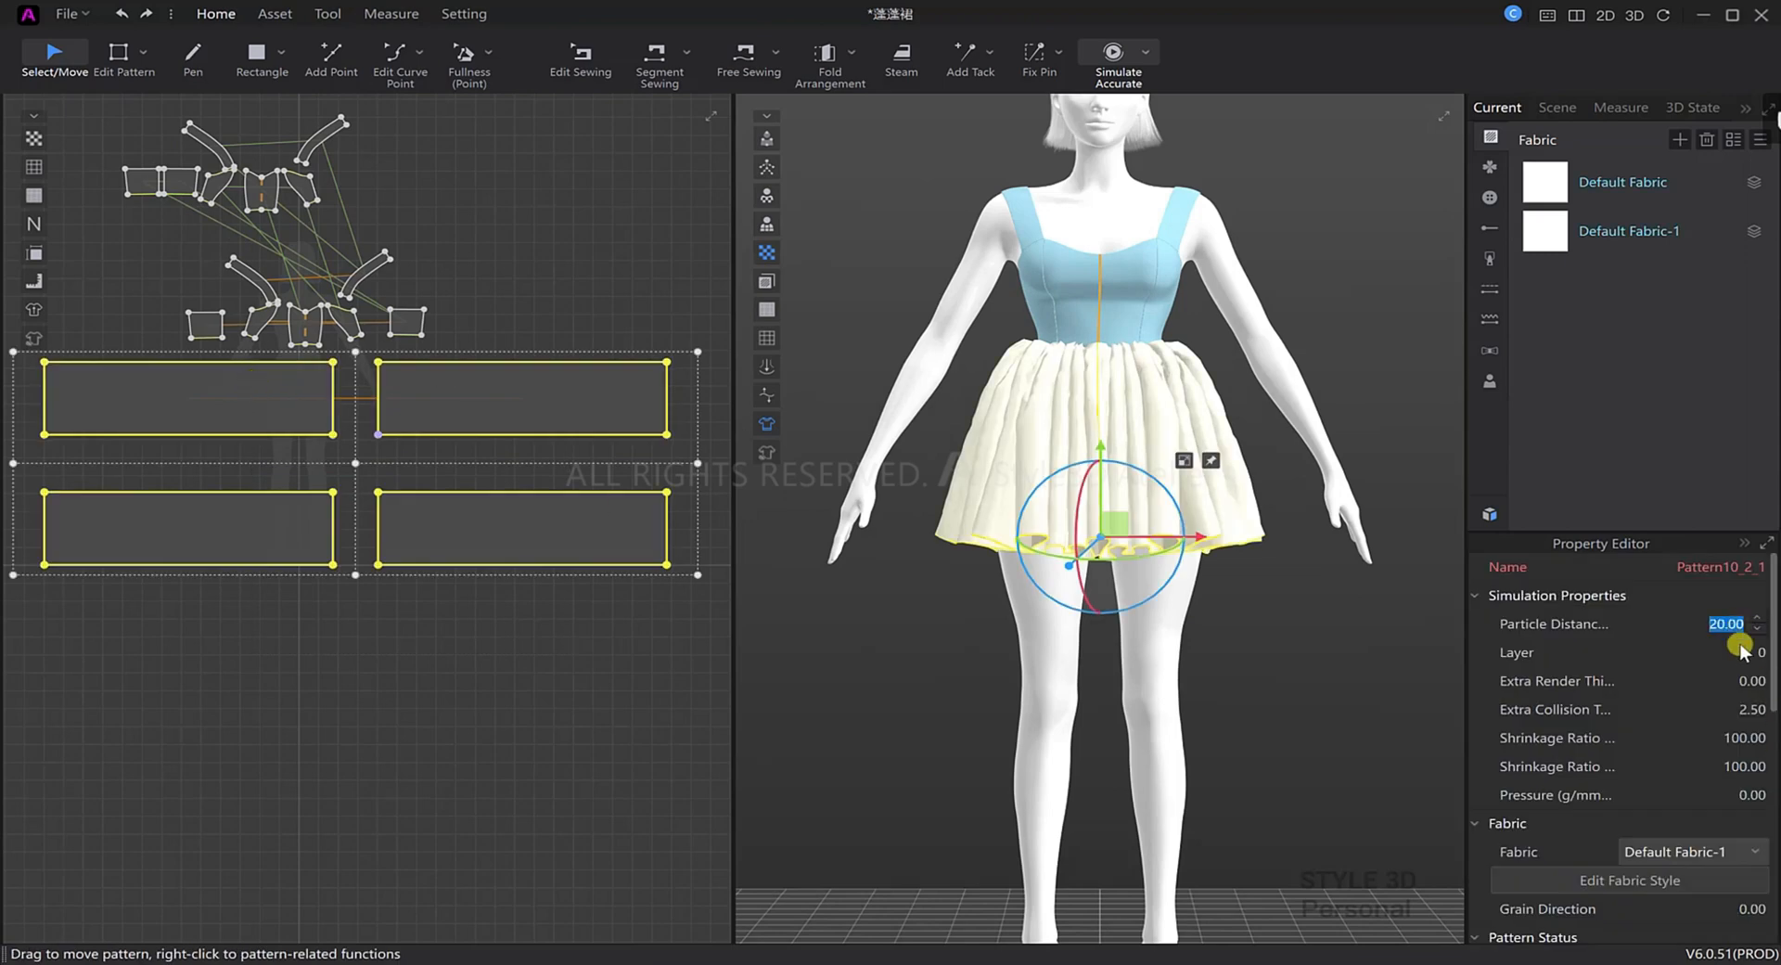
click(1354, 630)
key(space)
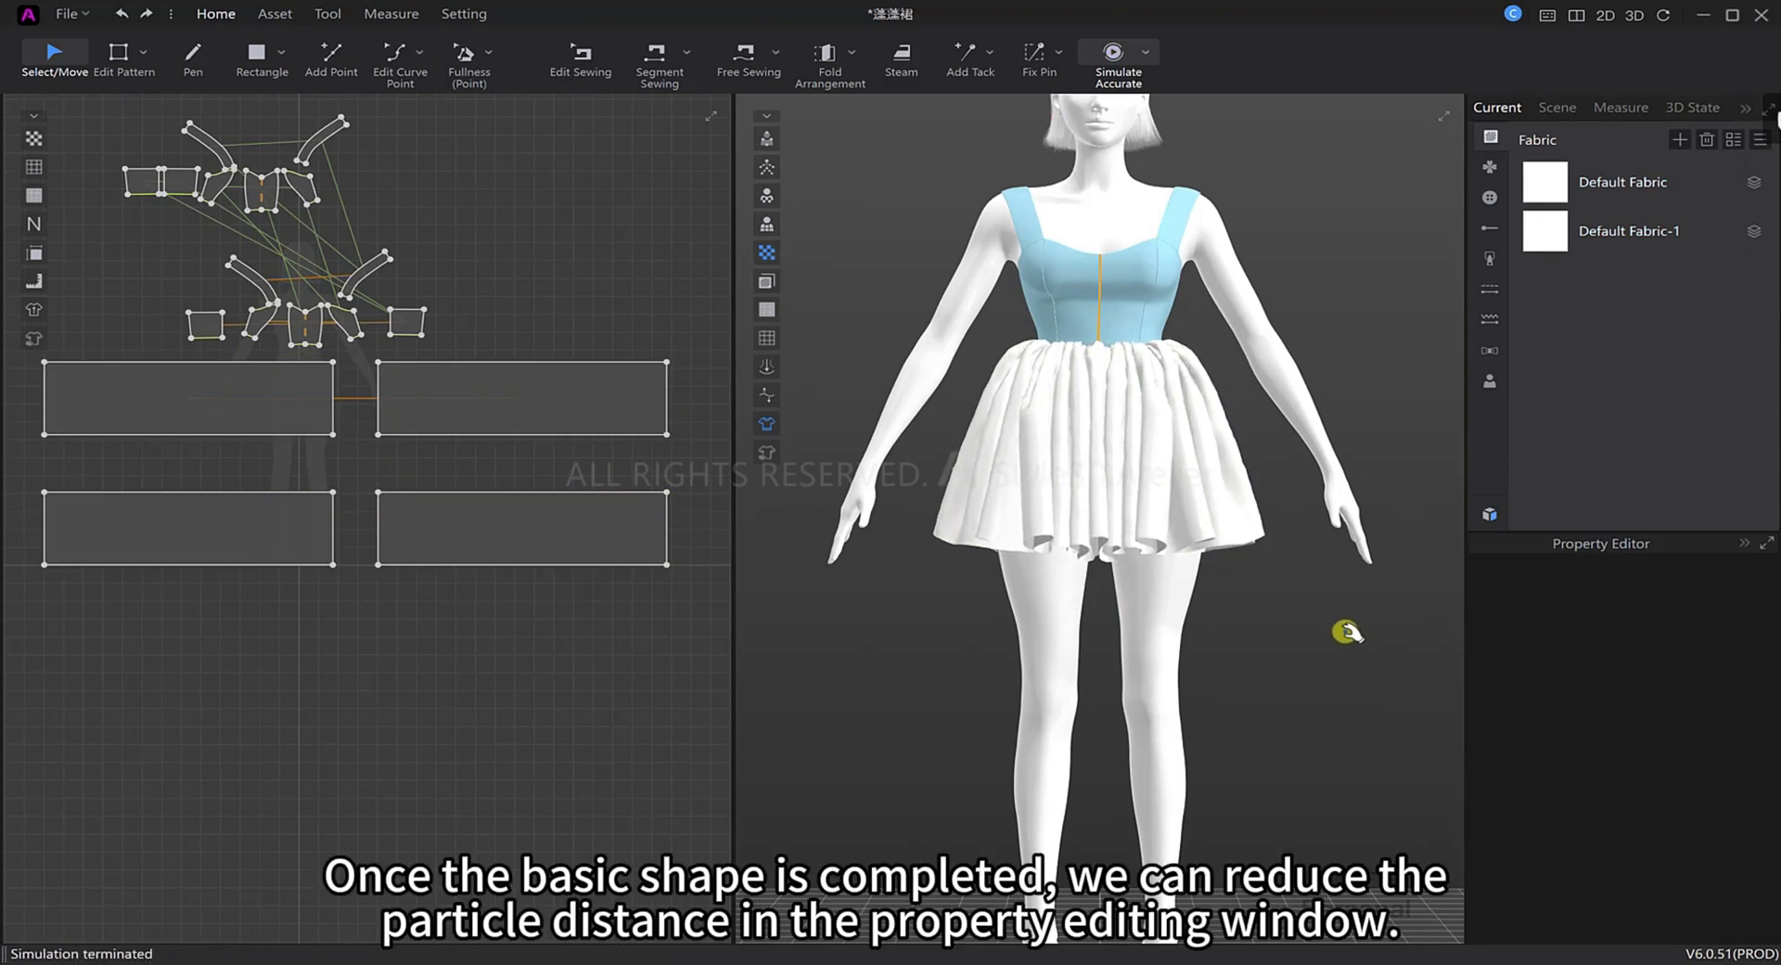
drag(219, 397, 219, 398)
click(1353, 690)
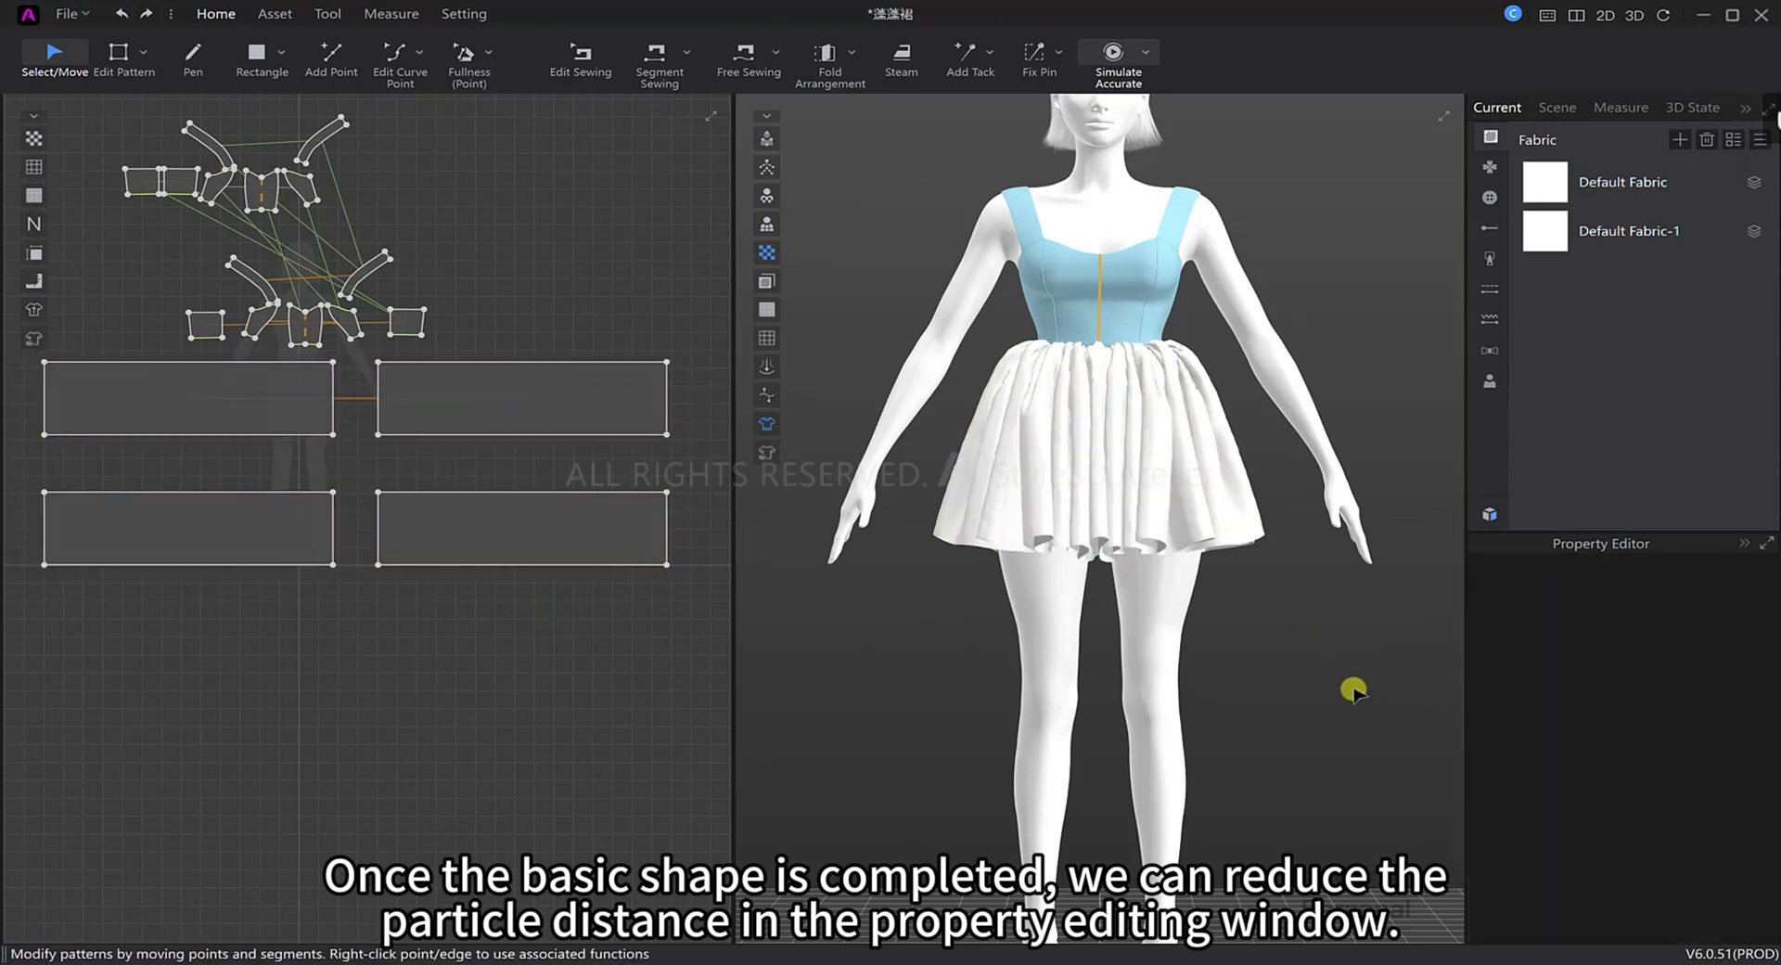
key(space)
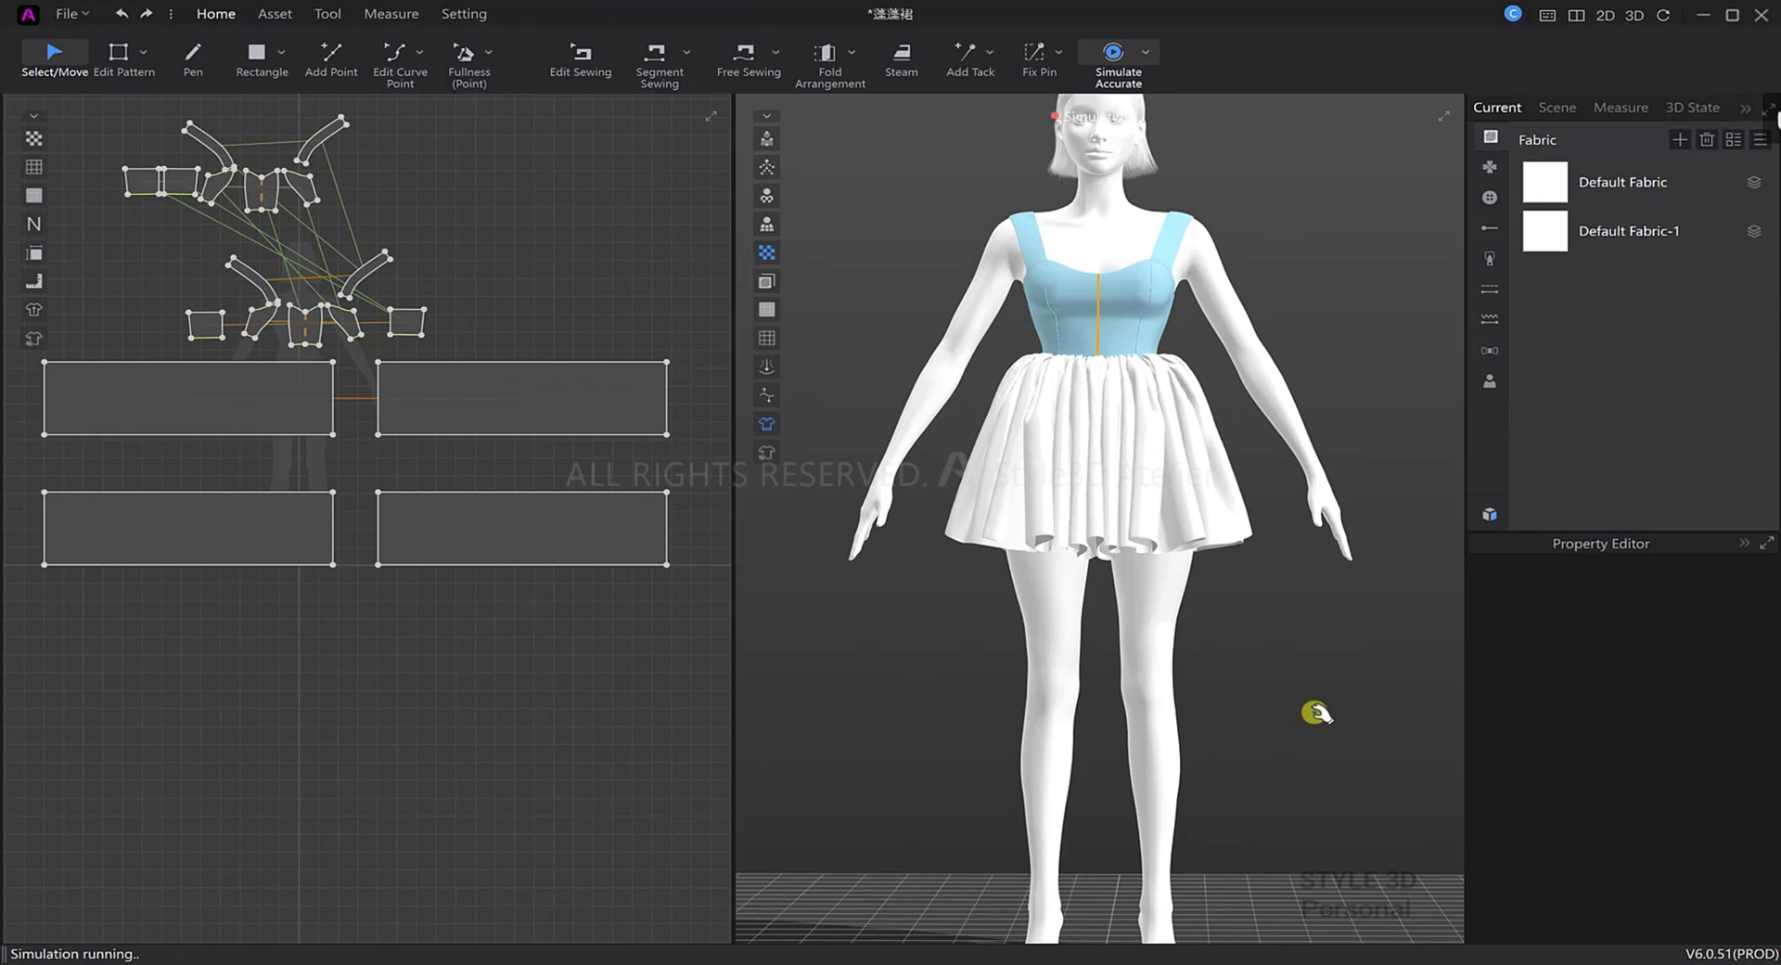
Set the particle distance of all four skirt panels to 5 and simulate.
drag(288, 424, 278, 418)
double_click(1733, 625)
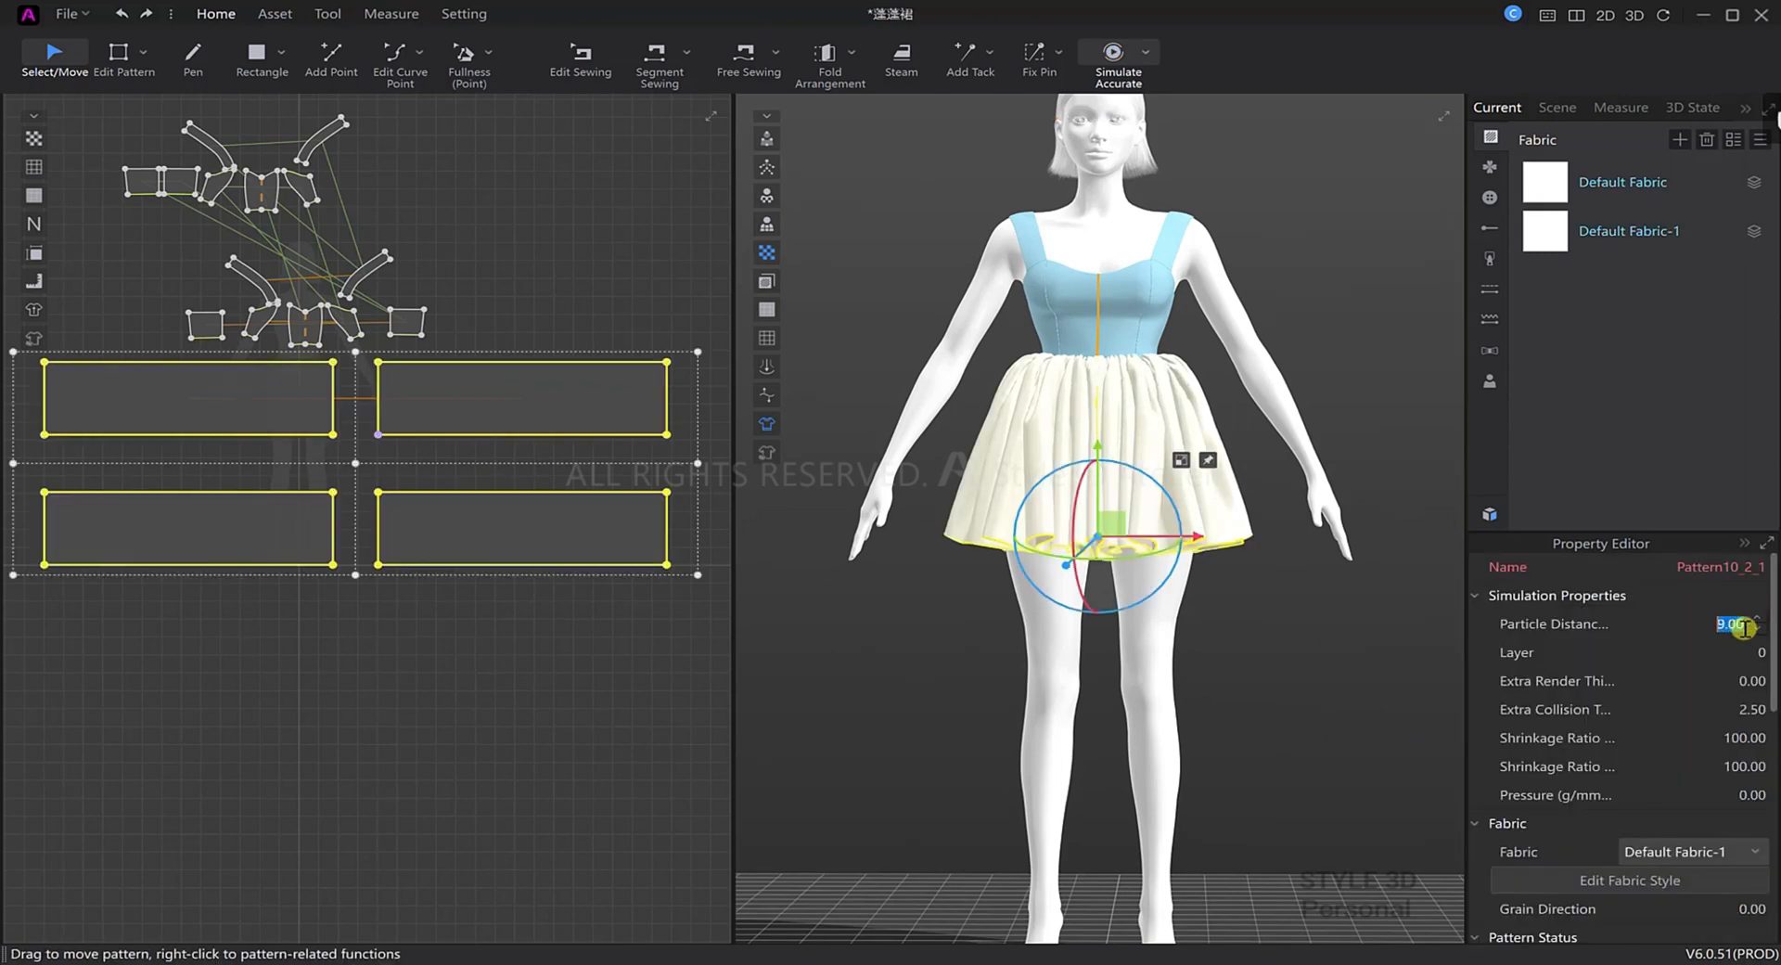
click(1305, 639)
key(space)
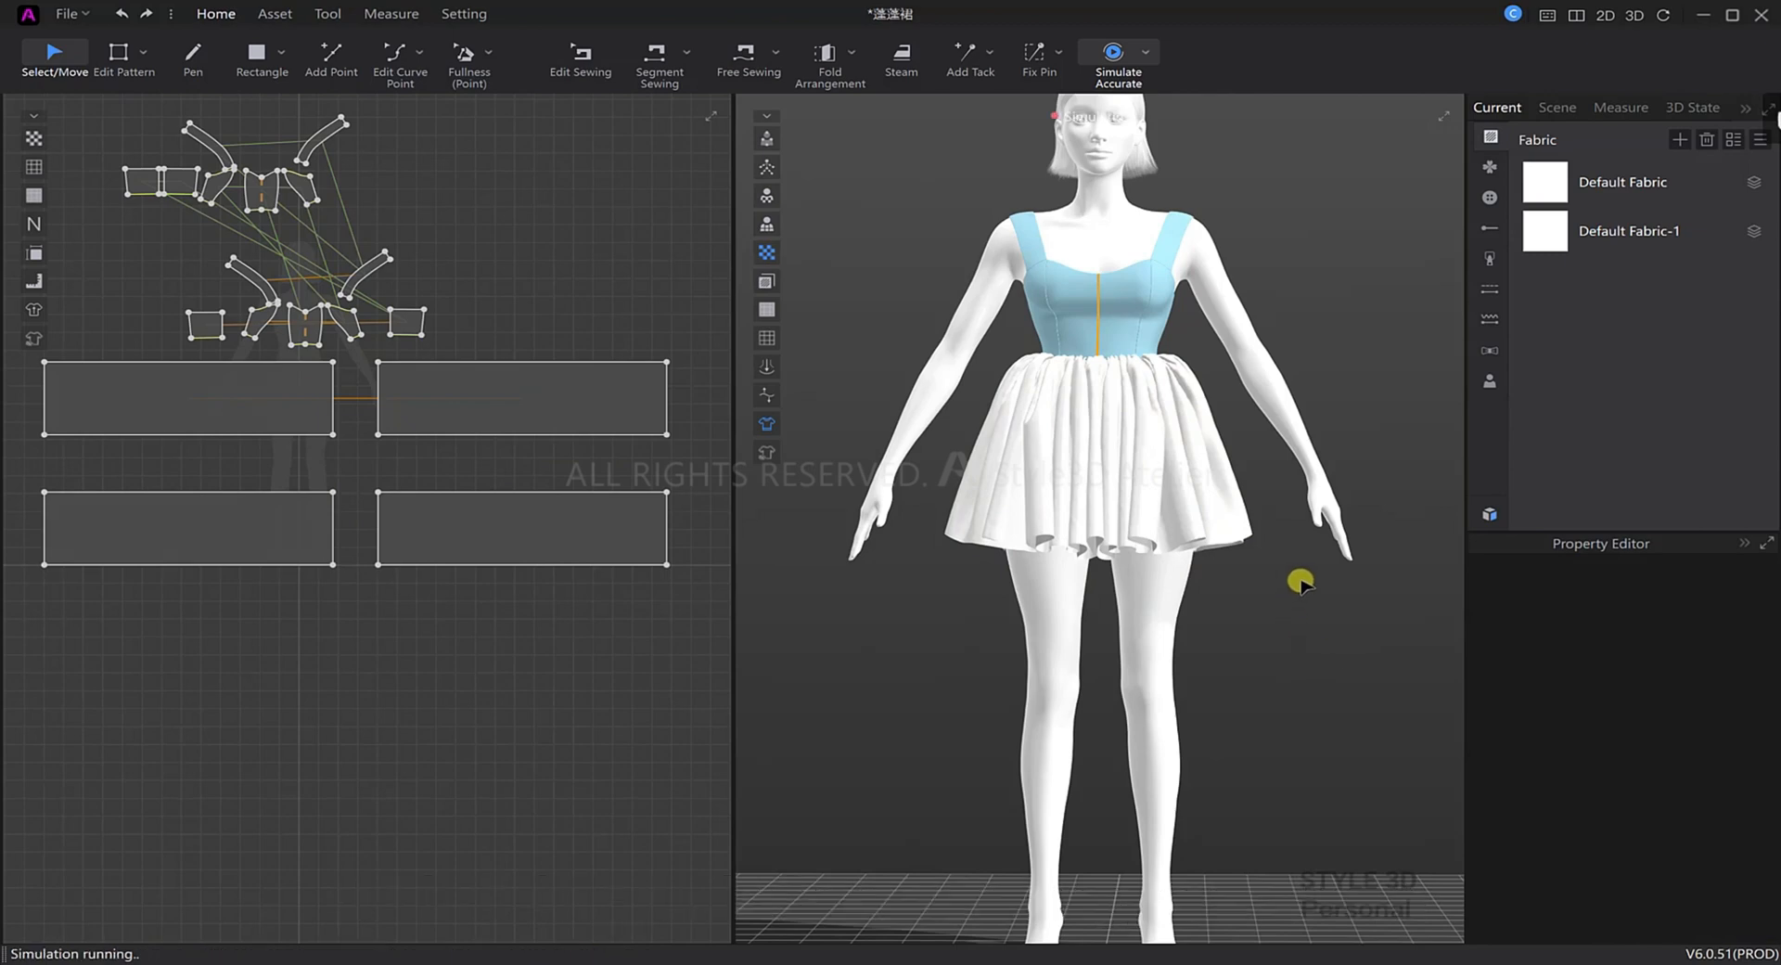
scroll(1285, 624, up, 3)
scroll(1285, 623, up, 2)
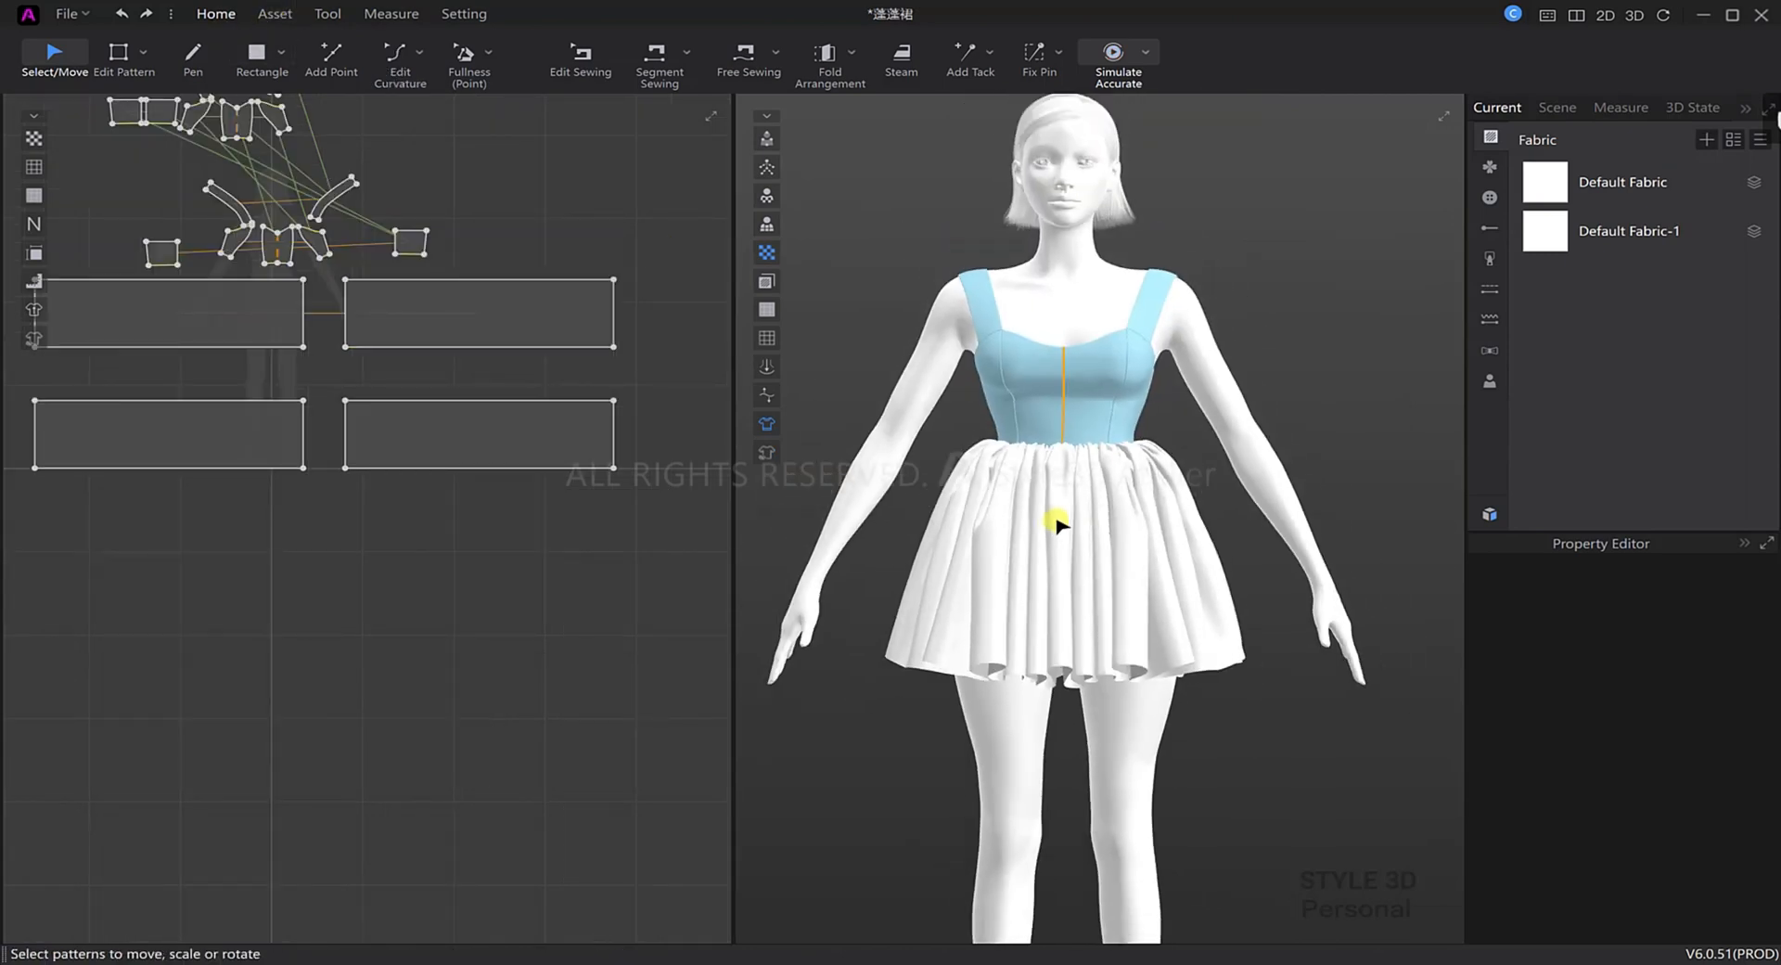
Generate an inside lining from all four skirt panels and place the lining pieces below the originals.
scroll(469, 564, down, 2)
drag(253, 364, 270, 382)
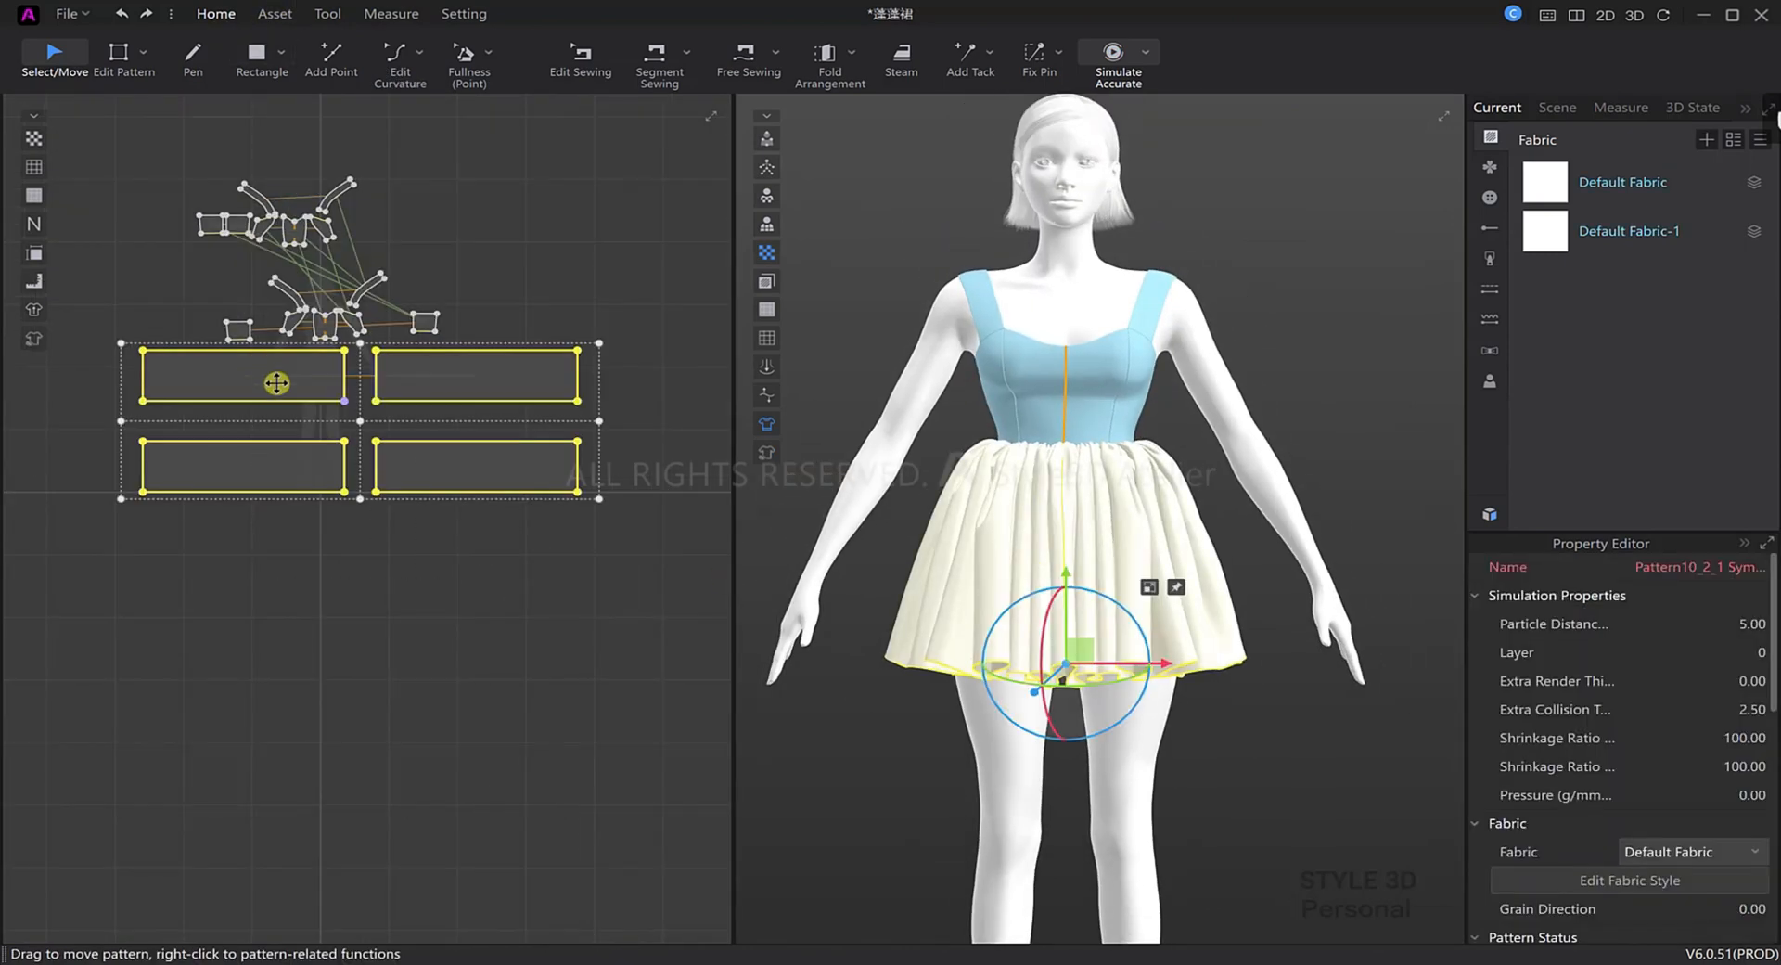
right_click(270, 382)
mouse_move(575, 147)
click(721, 149)
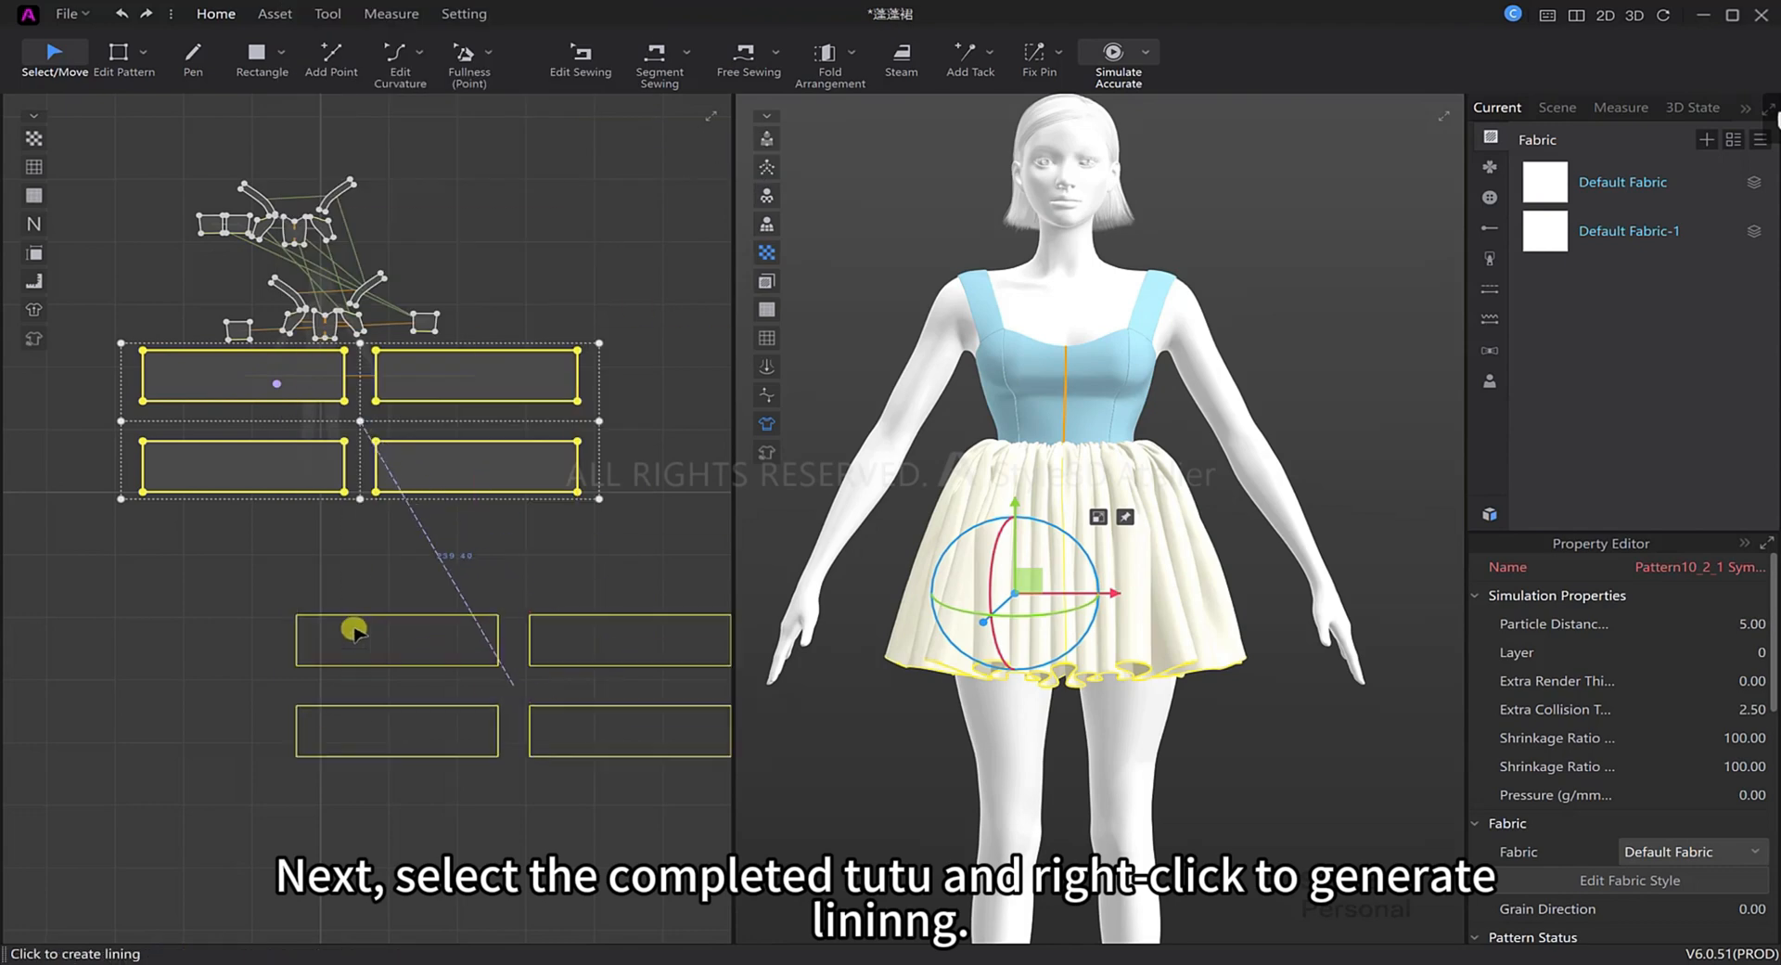
click(306, 628)
click(463, 691)
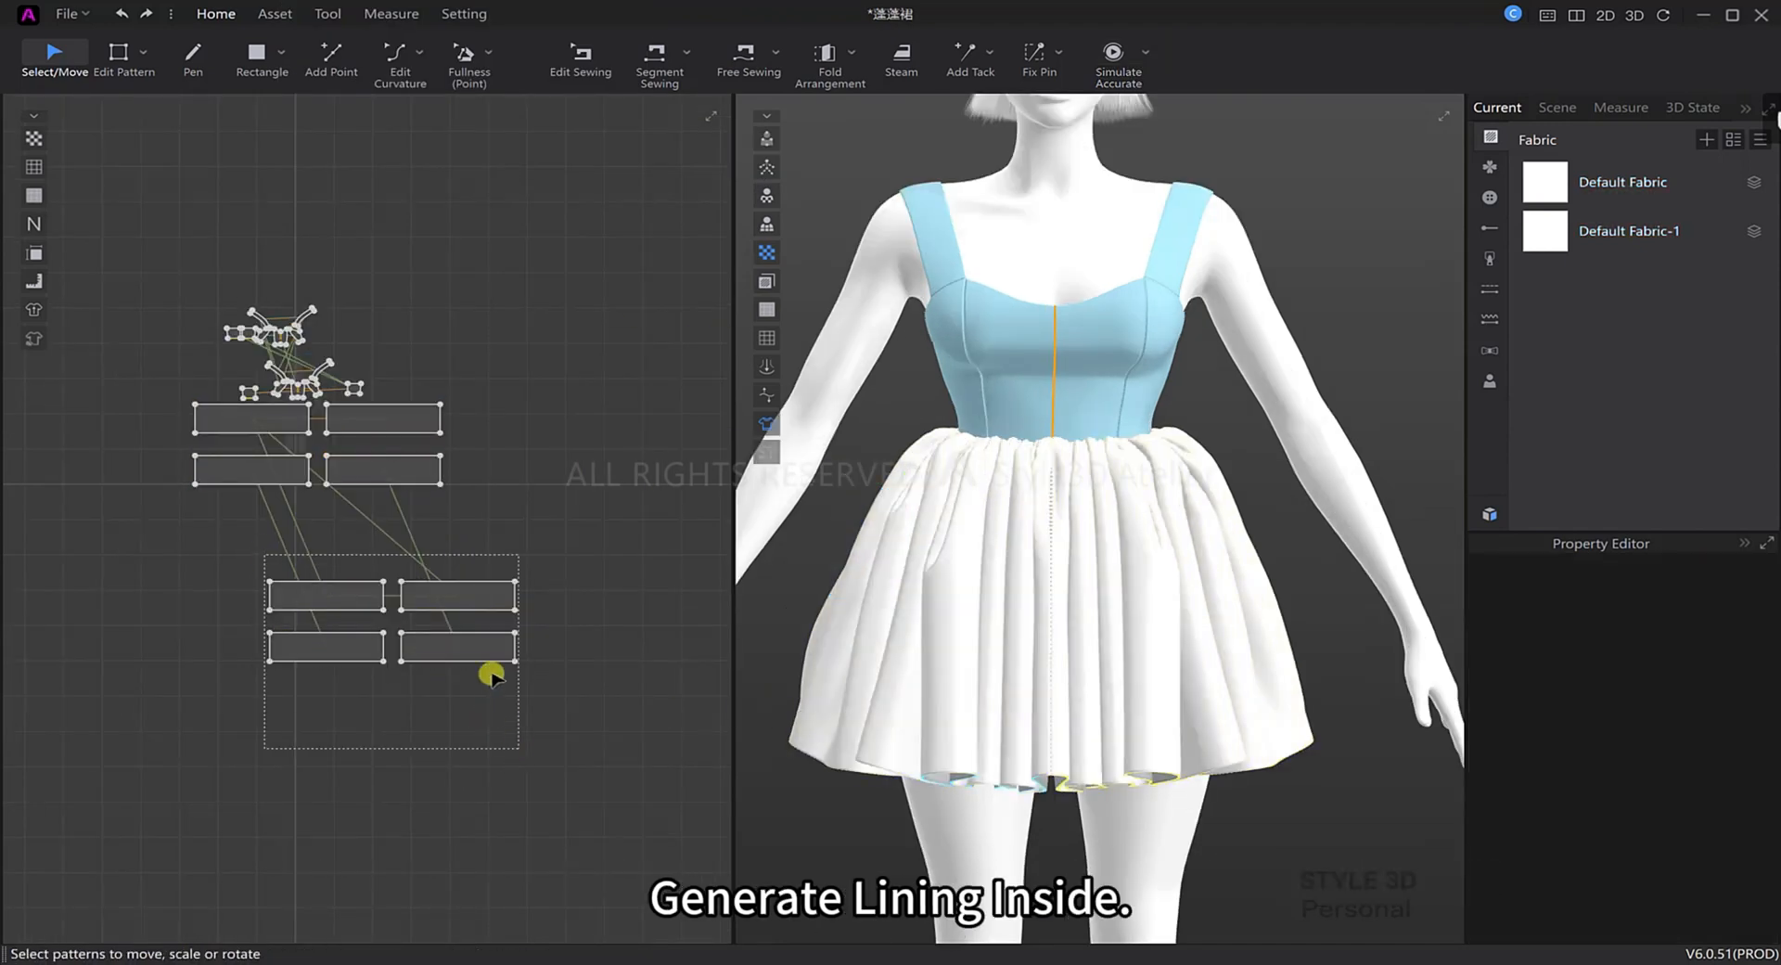
Set the simulation layer of the four generated lining panels to 1.
drag(491, 675, 490, 674)
double_click(1754, 654)
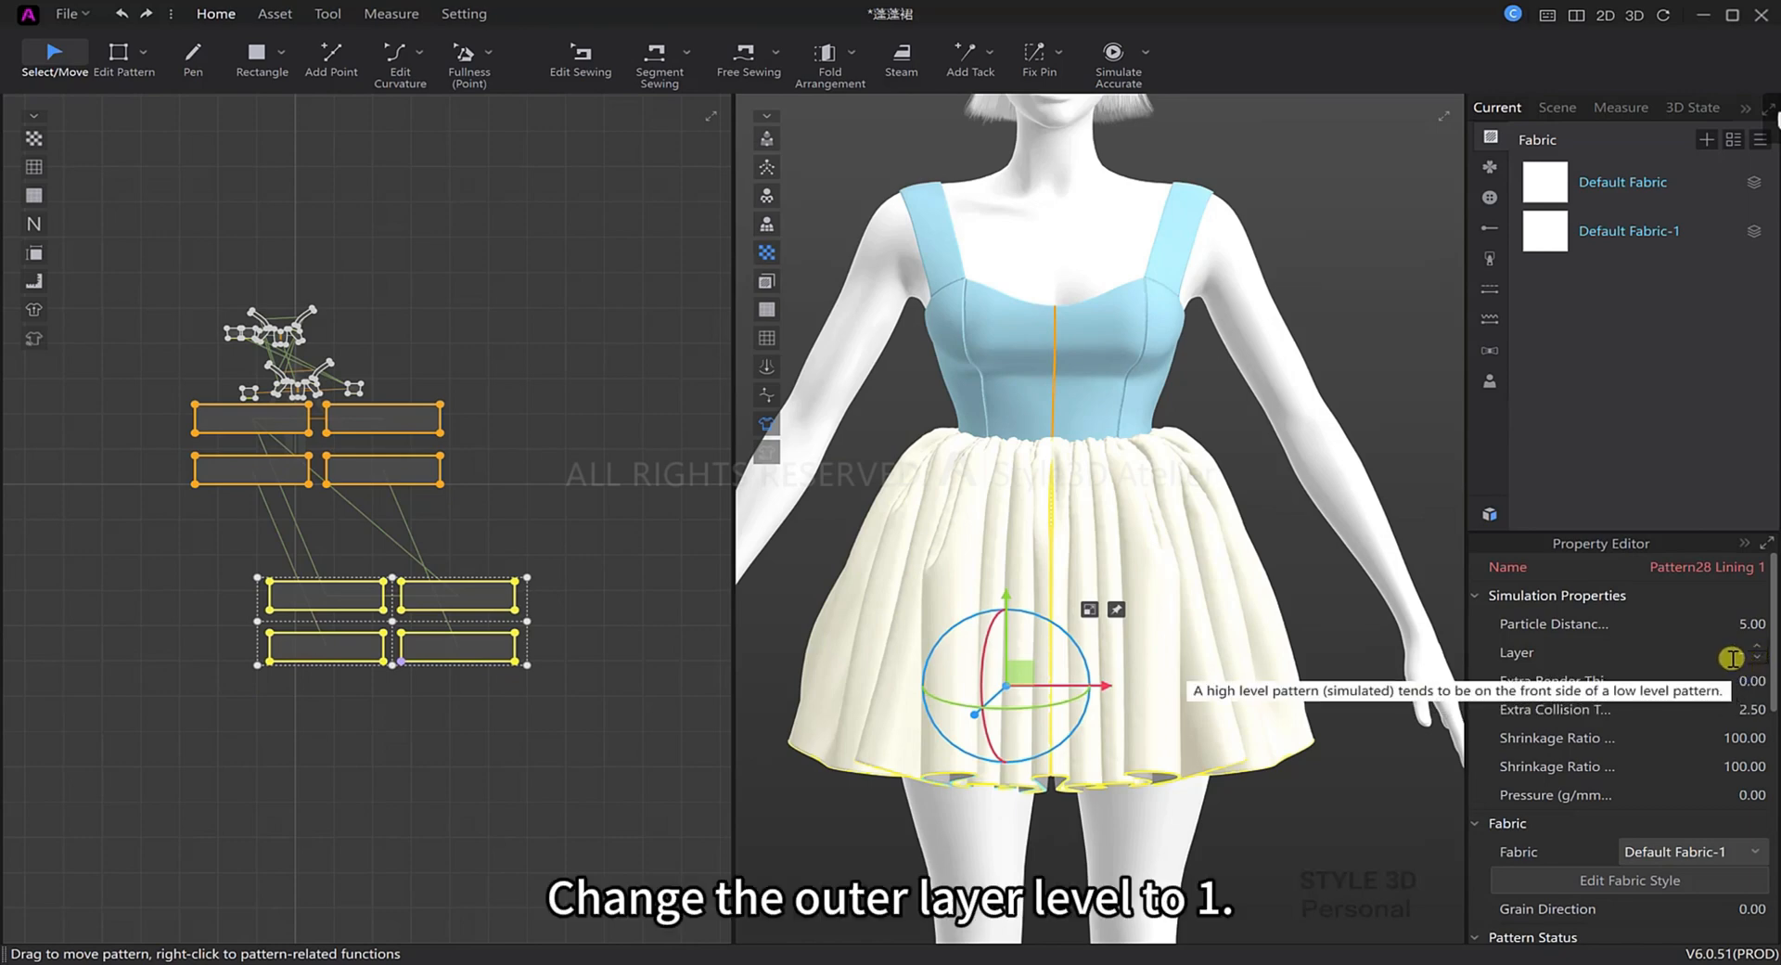
click(1354, 638)
click(989, 599)
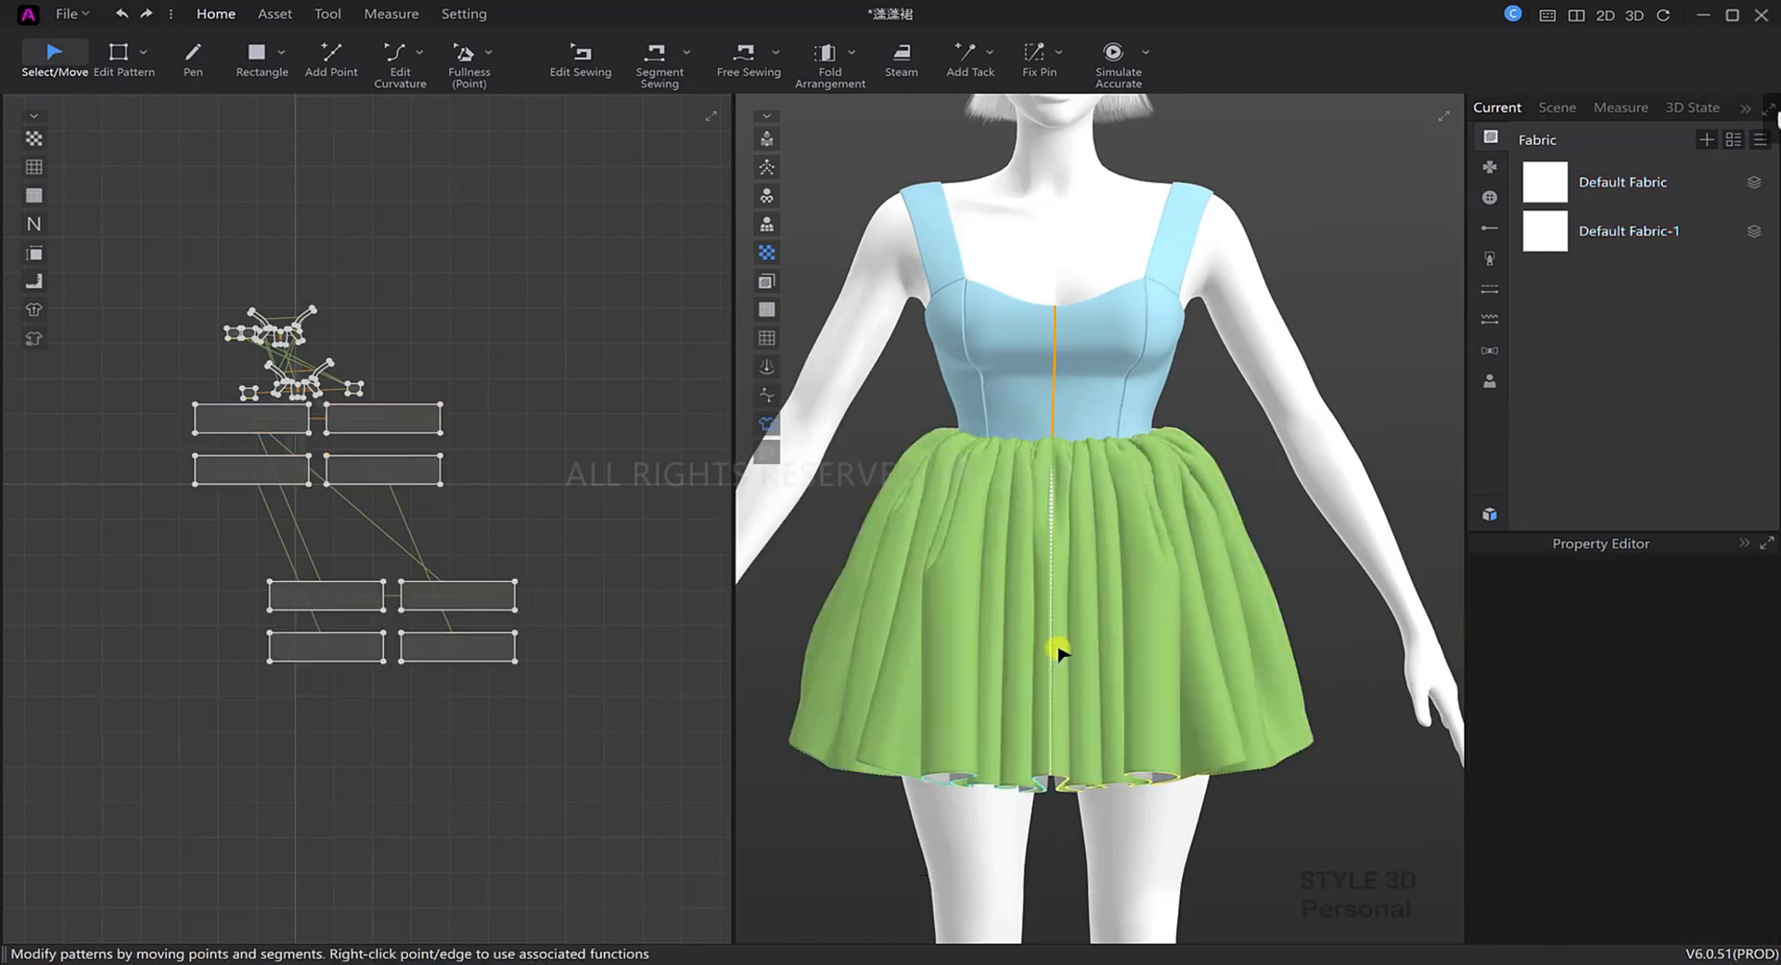
Set the simulation layer of the four original skirt panels above the lining to -1 and simulate.
drag(429, 517, 229, 424)
text(-1)
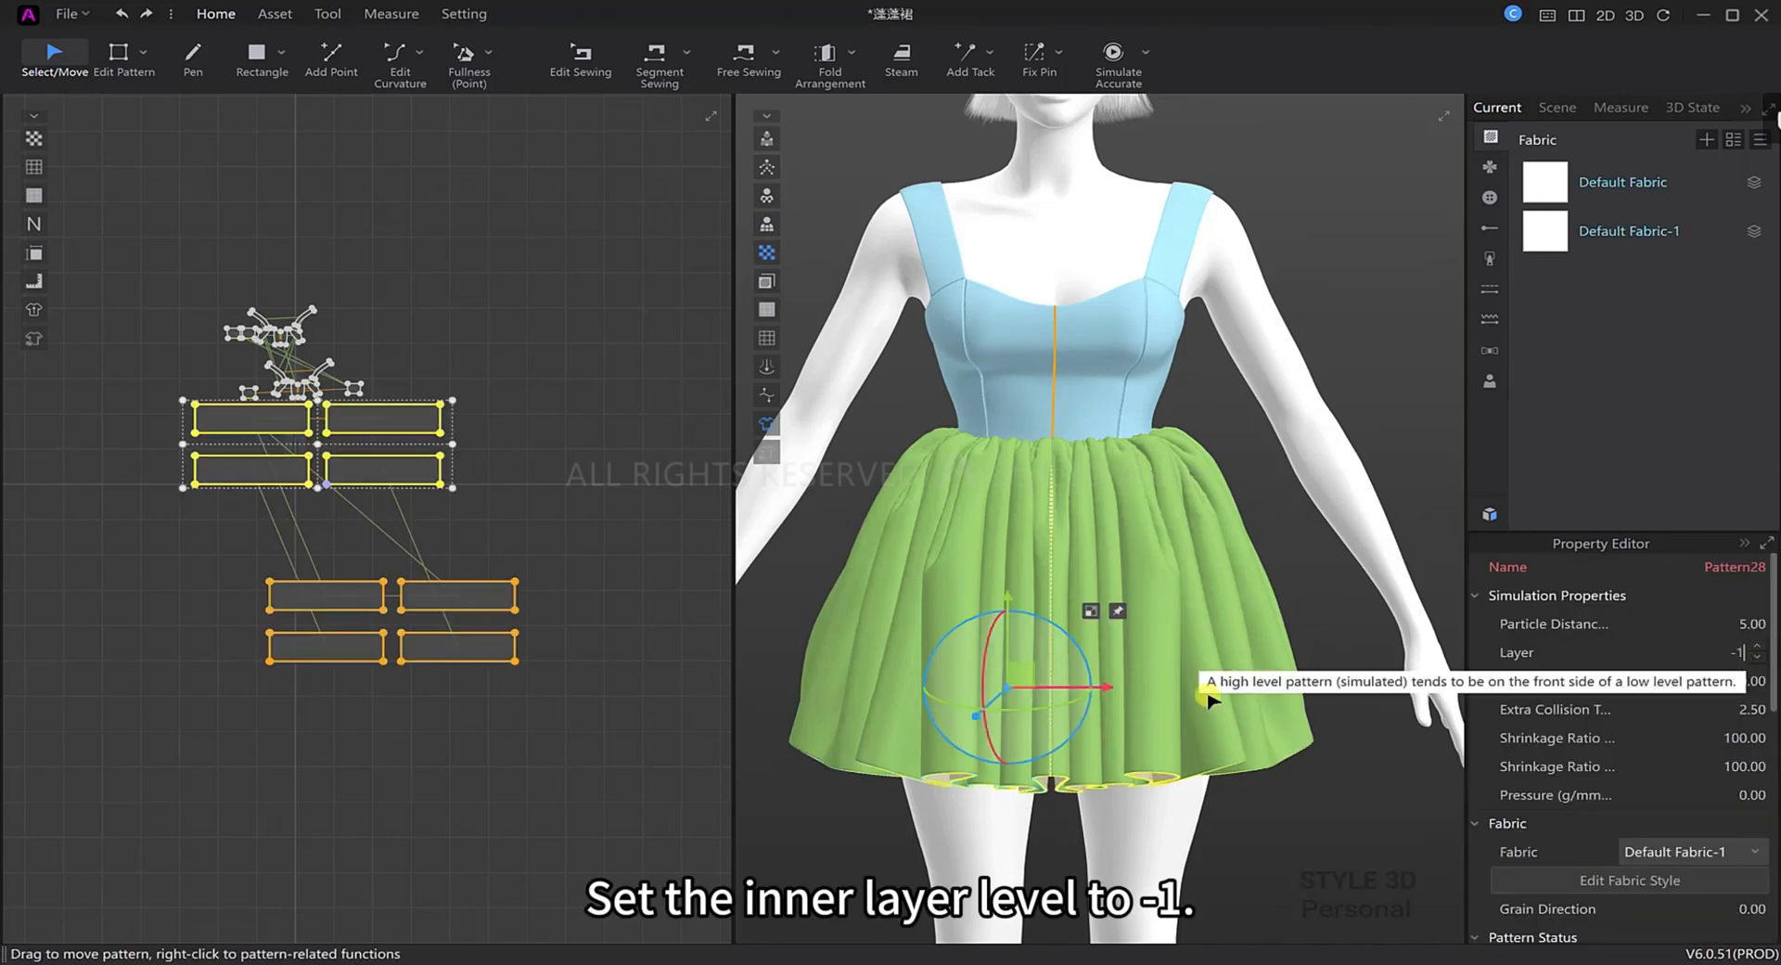
click(1249, 510)
click(995, 589)
mouse_move(1244, 720)
right_down()
mouse_move(1240, 685)
mouse_move(1246, 709)
right_up()
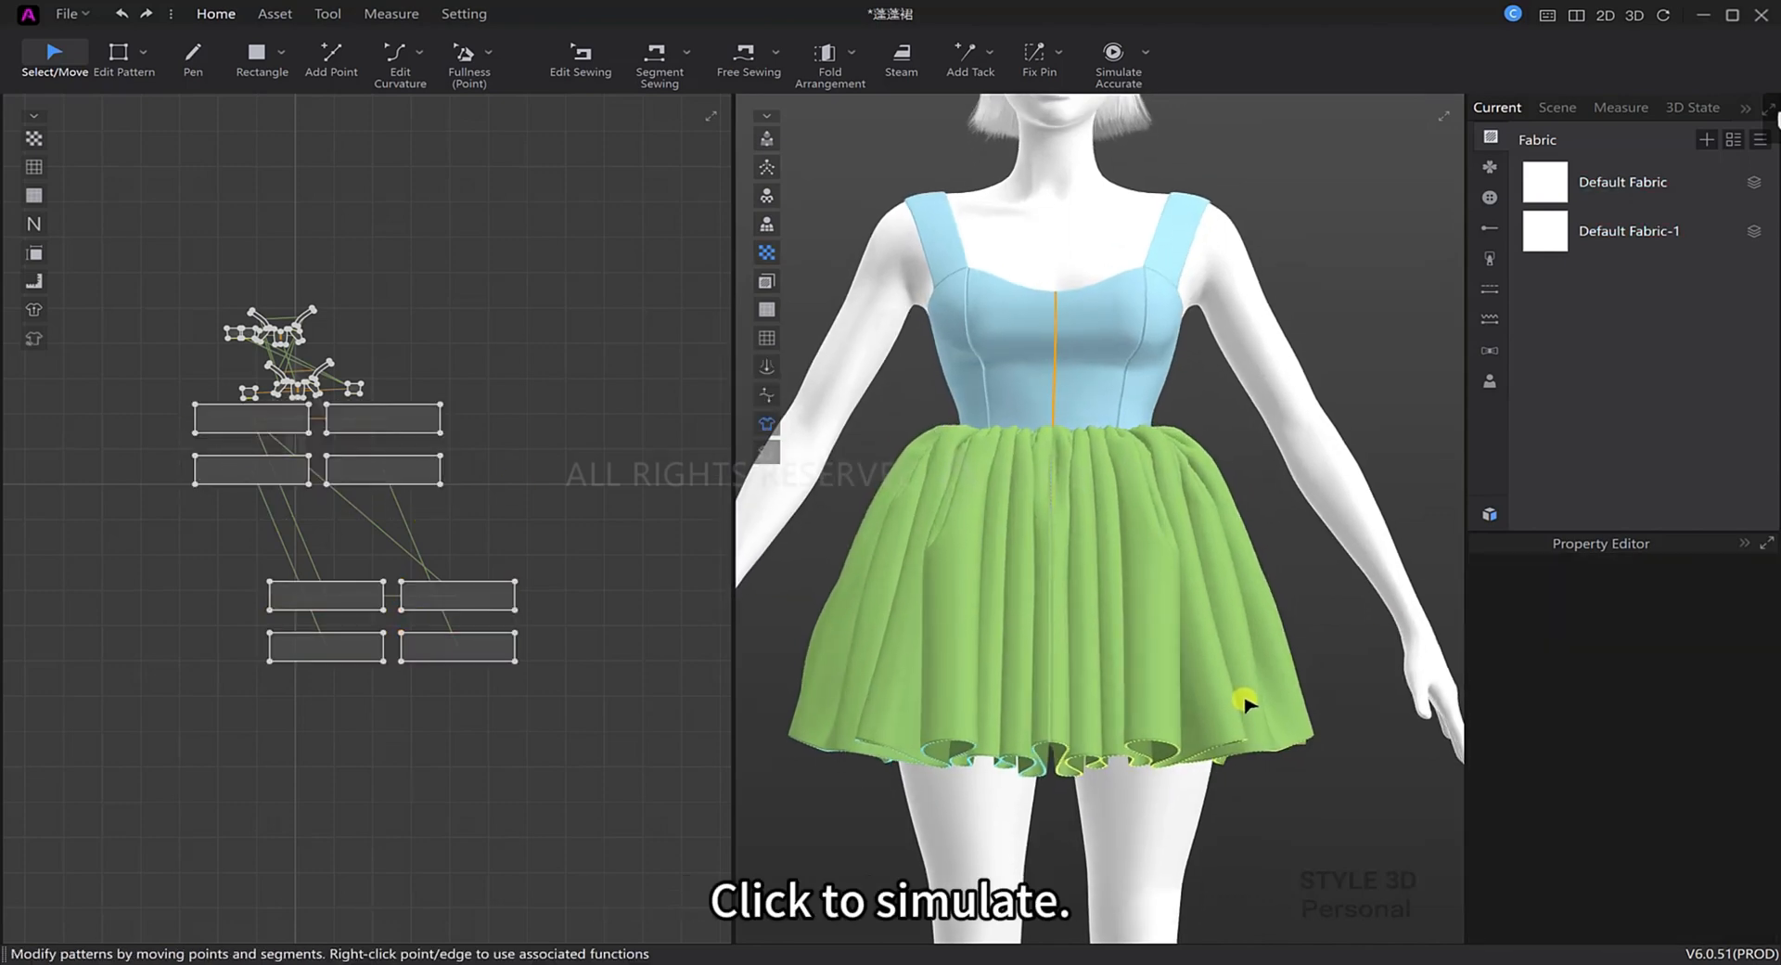
click(1118, 58)
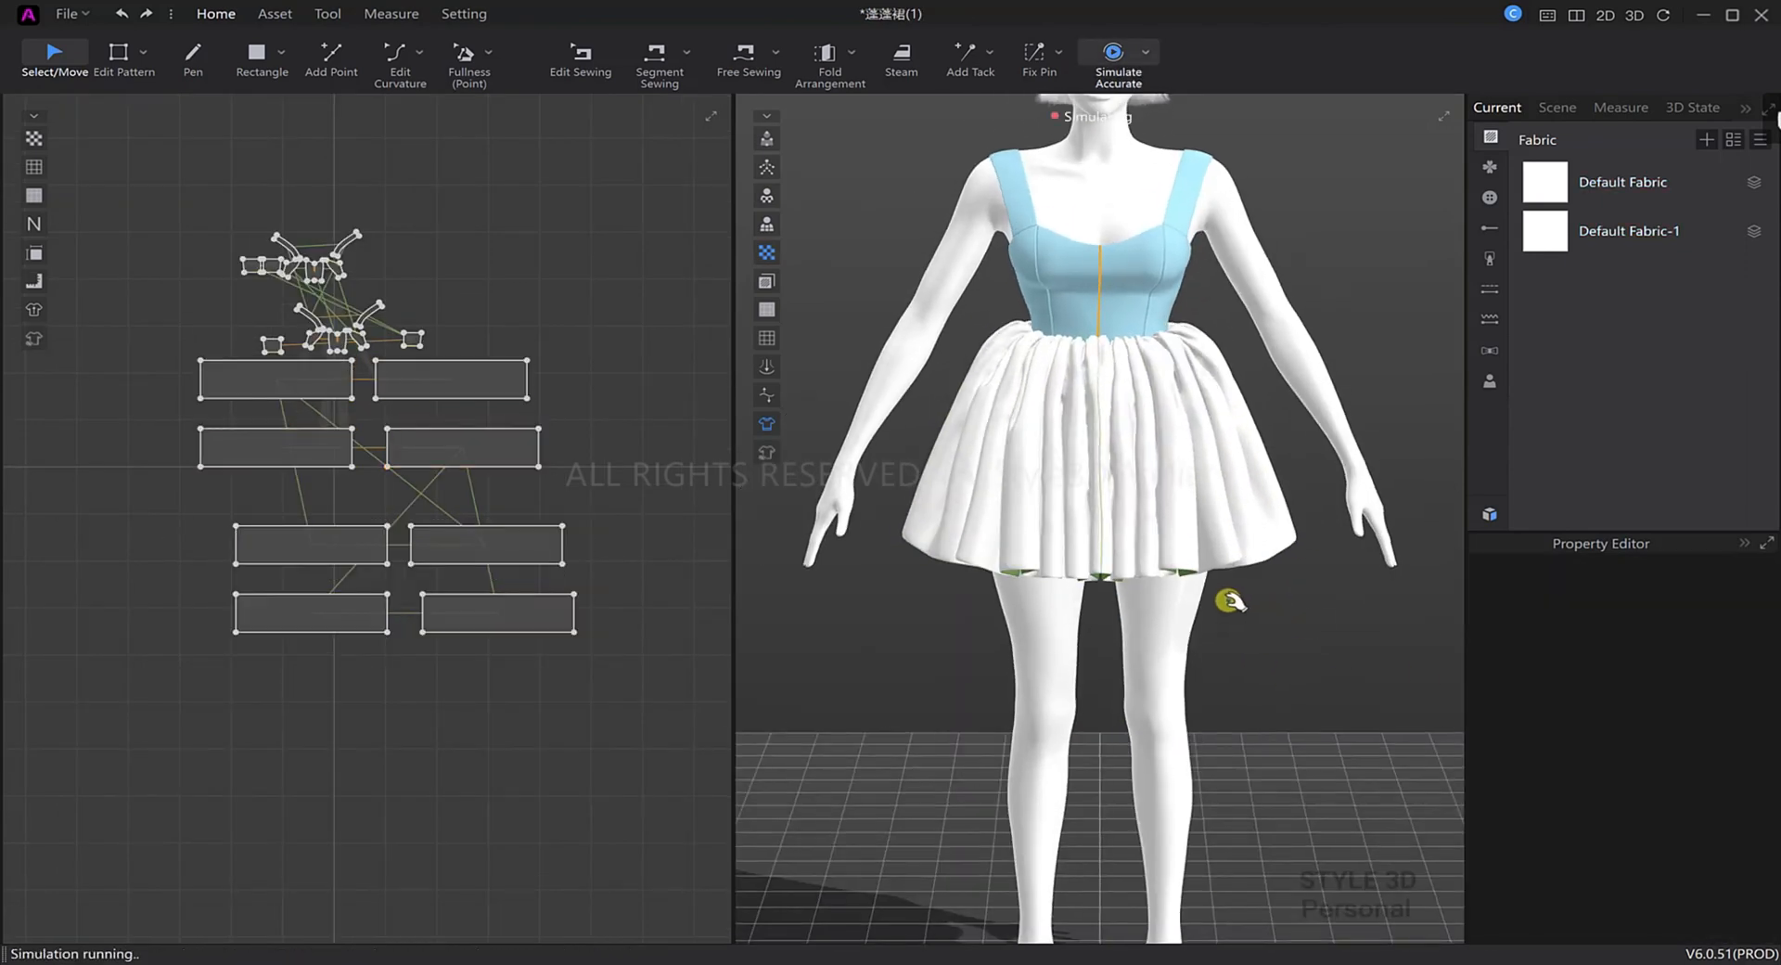
Set the simulation layer of both the four lining panels and the four original skirt panels to 0.
drag(594, 696, 218, 512)
click(1755, 653)
text(0)
key(Return)
drag(588, 473, 228, 383)
text(0)
click(1292, 626)
Solidify all eight skirt panels and save the garment's current shape as a new 3D state.
drag(574, 689, 231, 371)
right_click(1175, 479)
click(1233, 226)
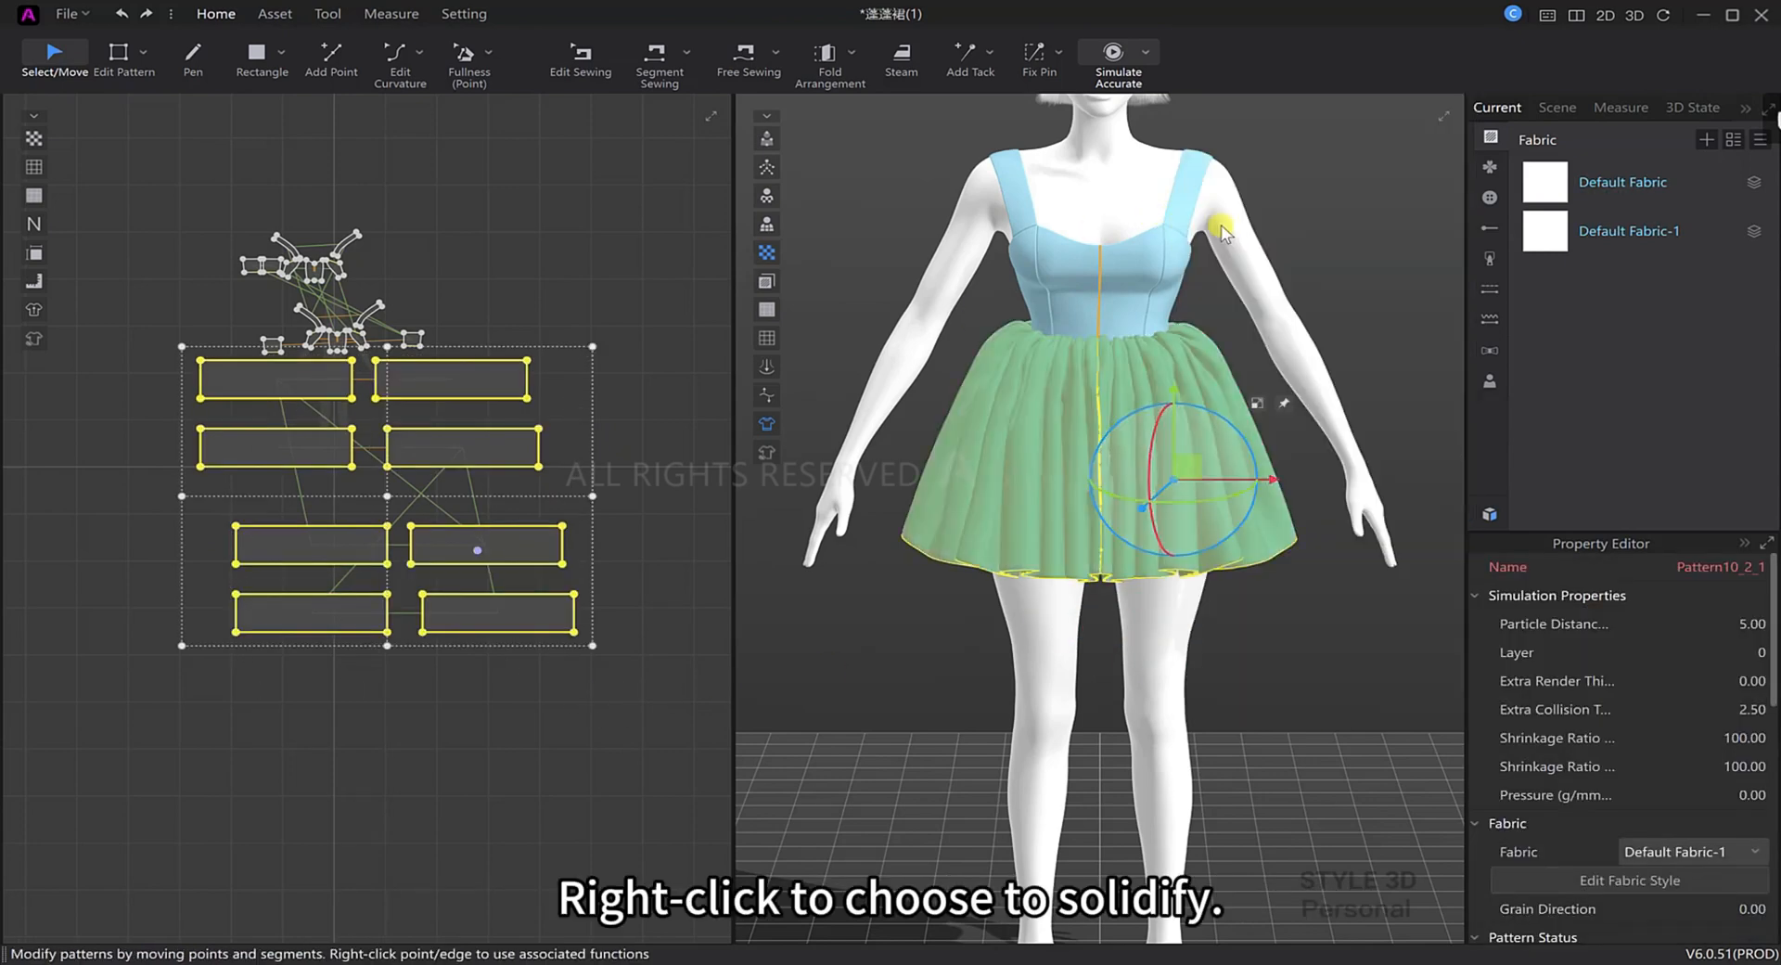
click(1359, 192)
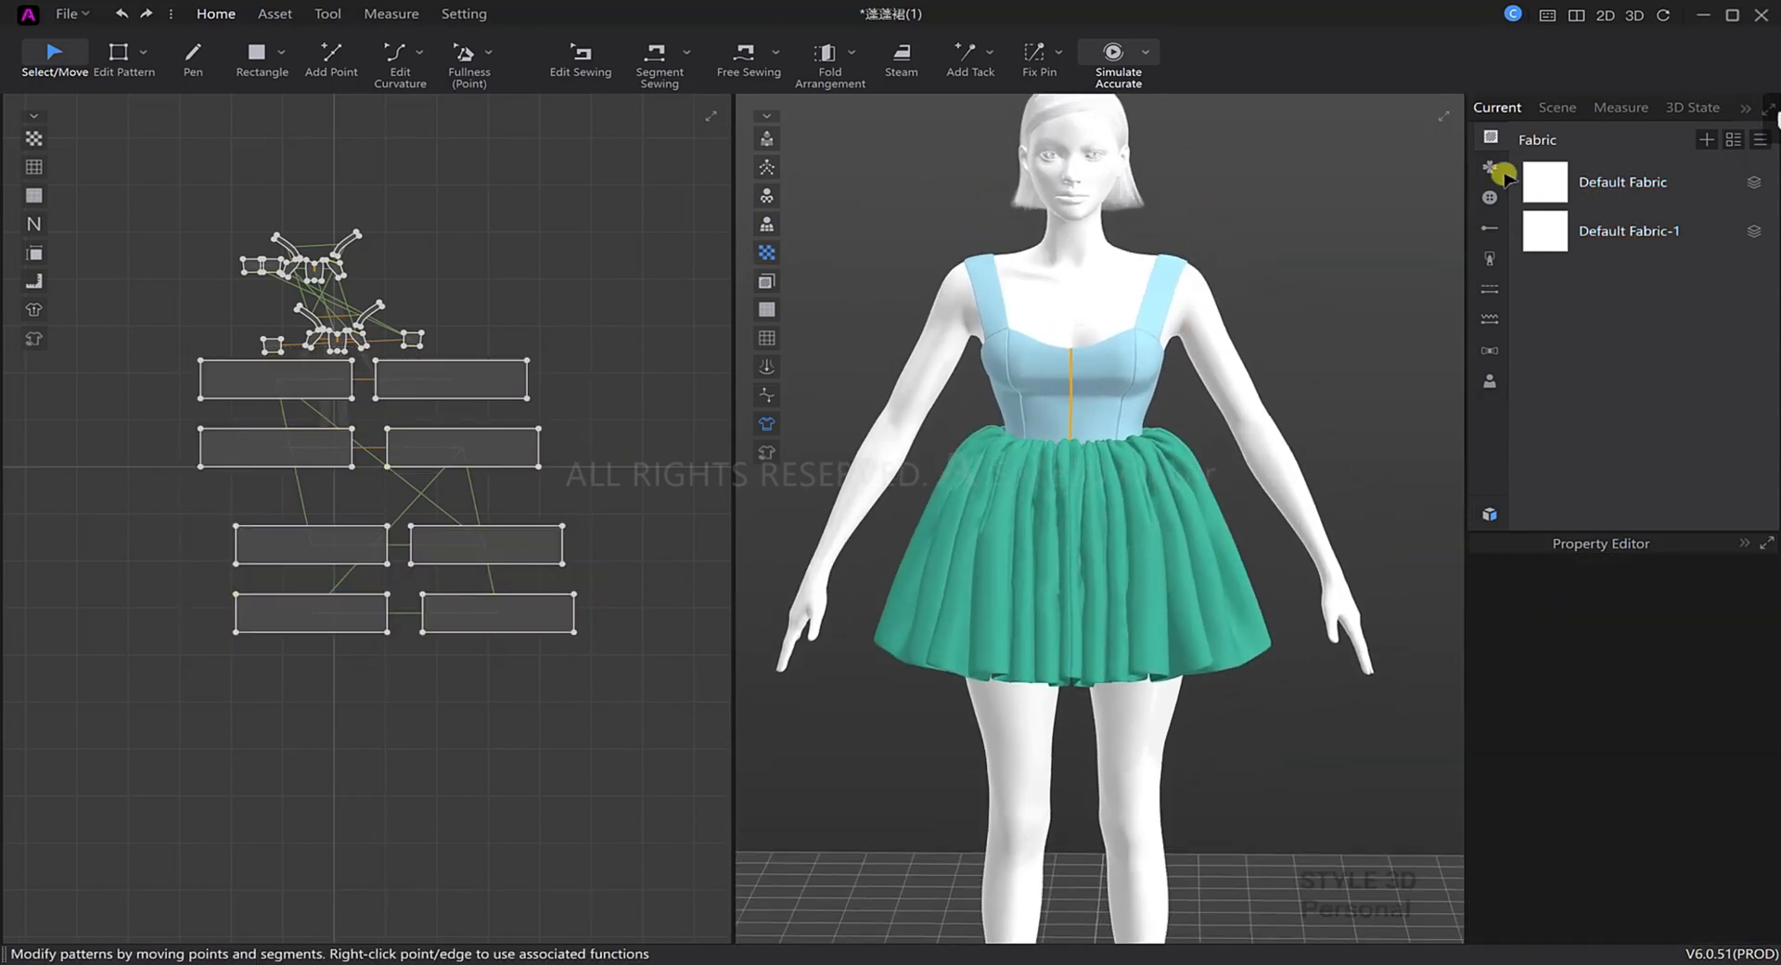
click(1700, 109)
click(1756, 141)
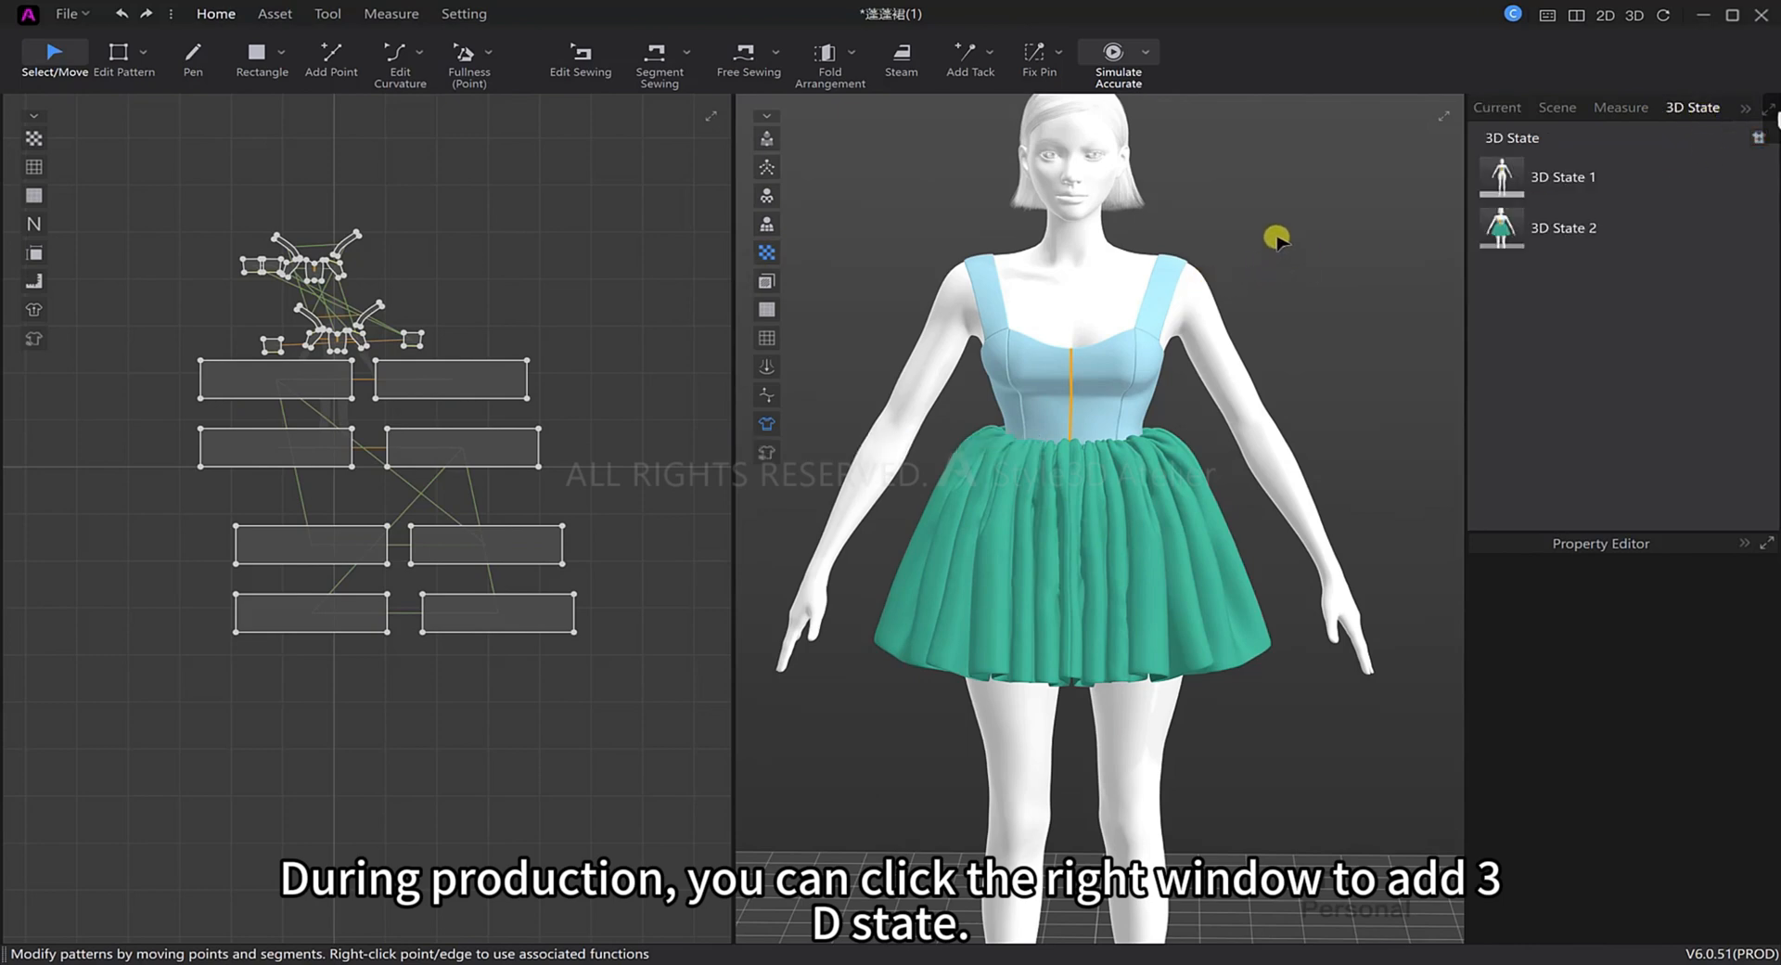
Freeze the four lining panels and the four original skirt panels.
right_click(1097, 603)
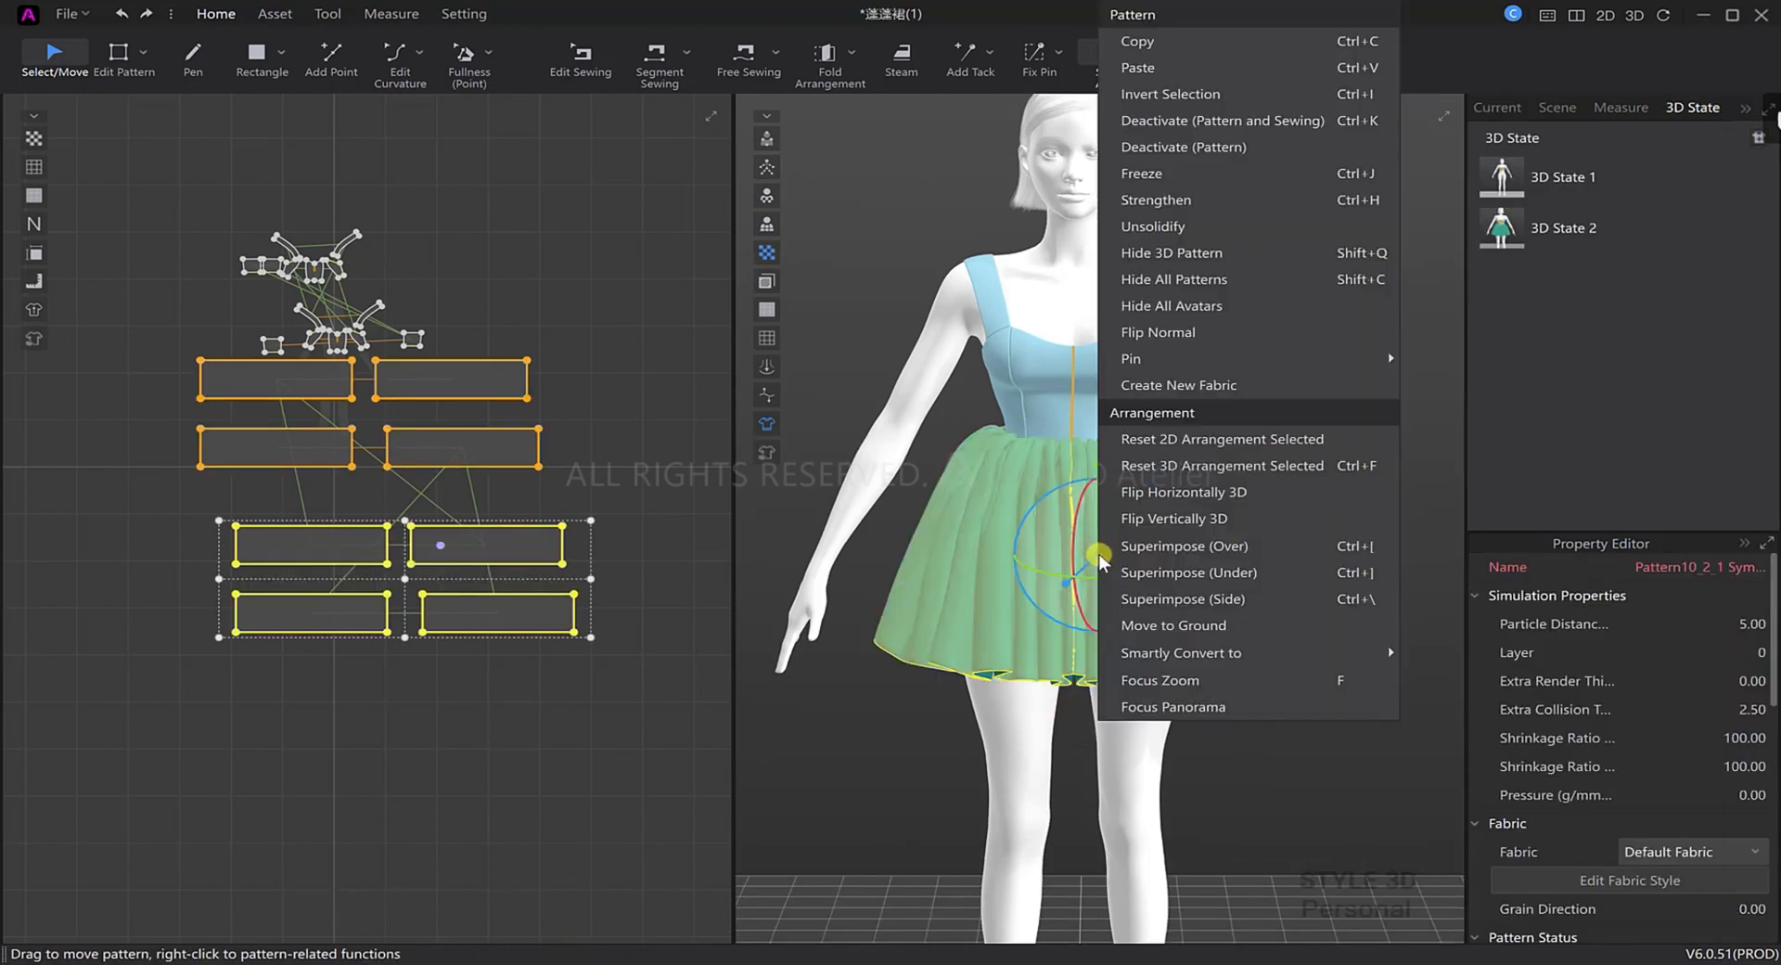
click(1218, 200)
click(1278, 621)
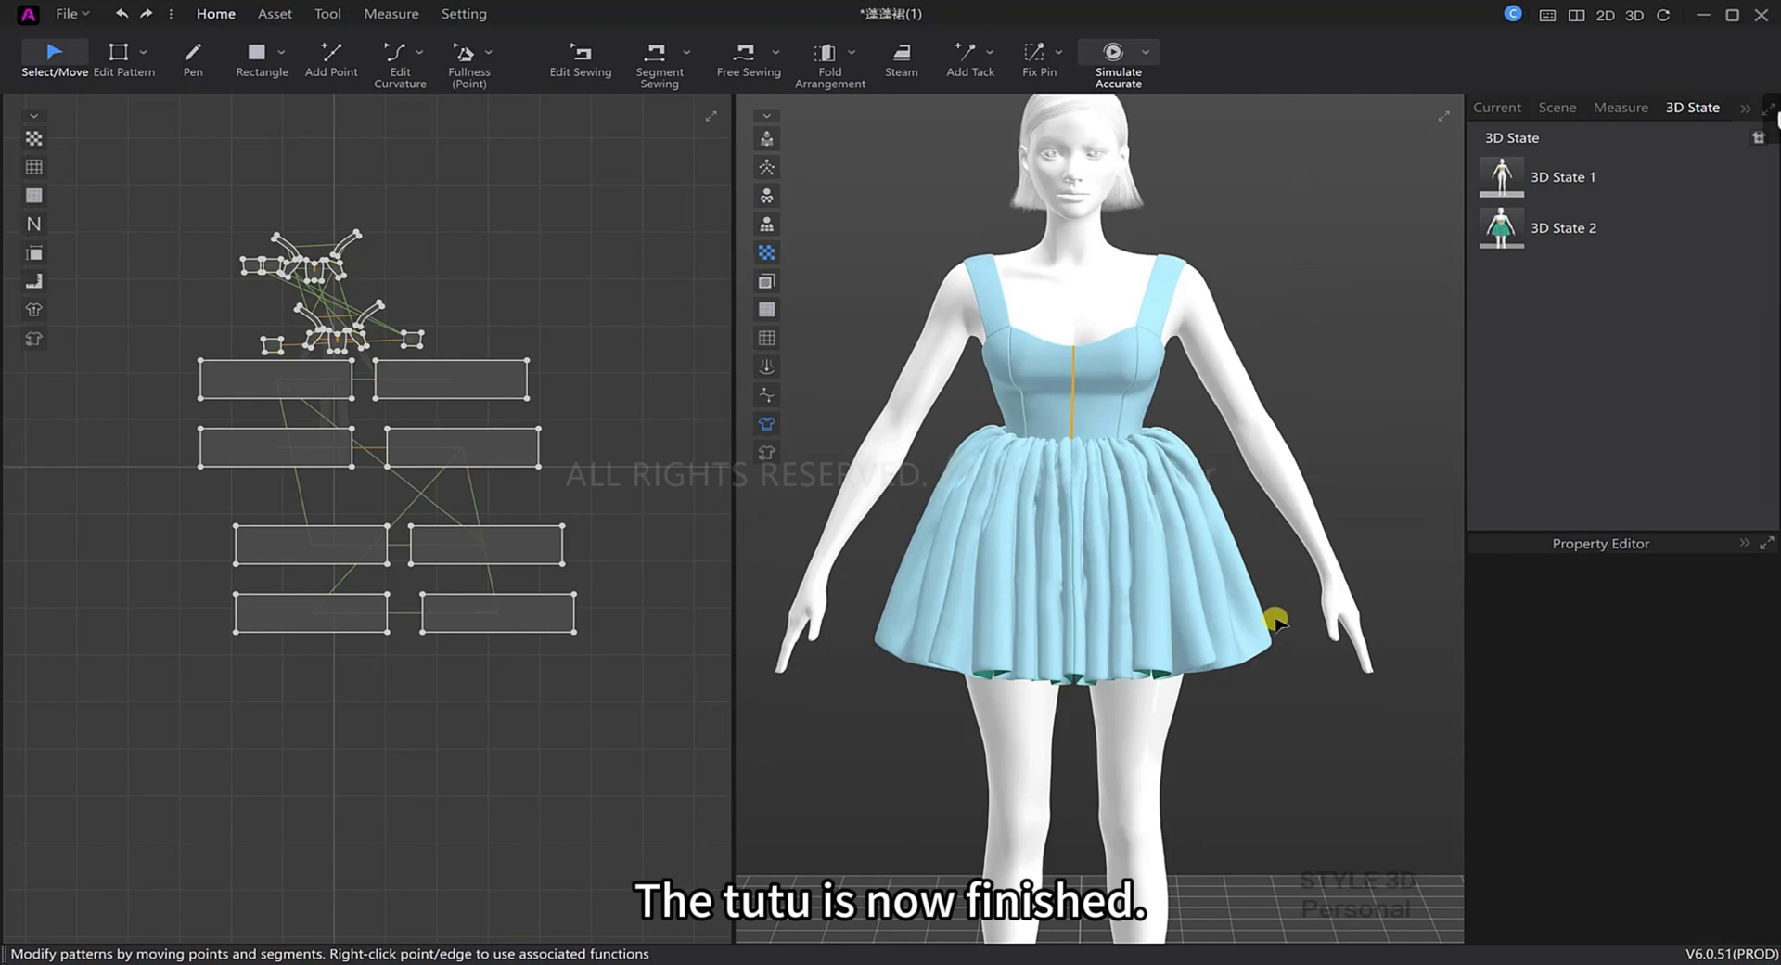
click(381, 399)
right_click(498, 451)
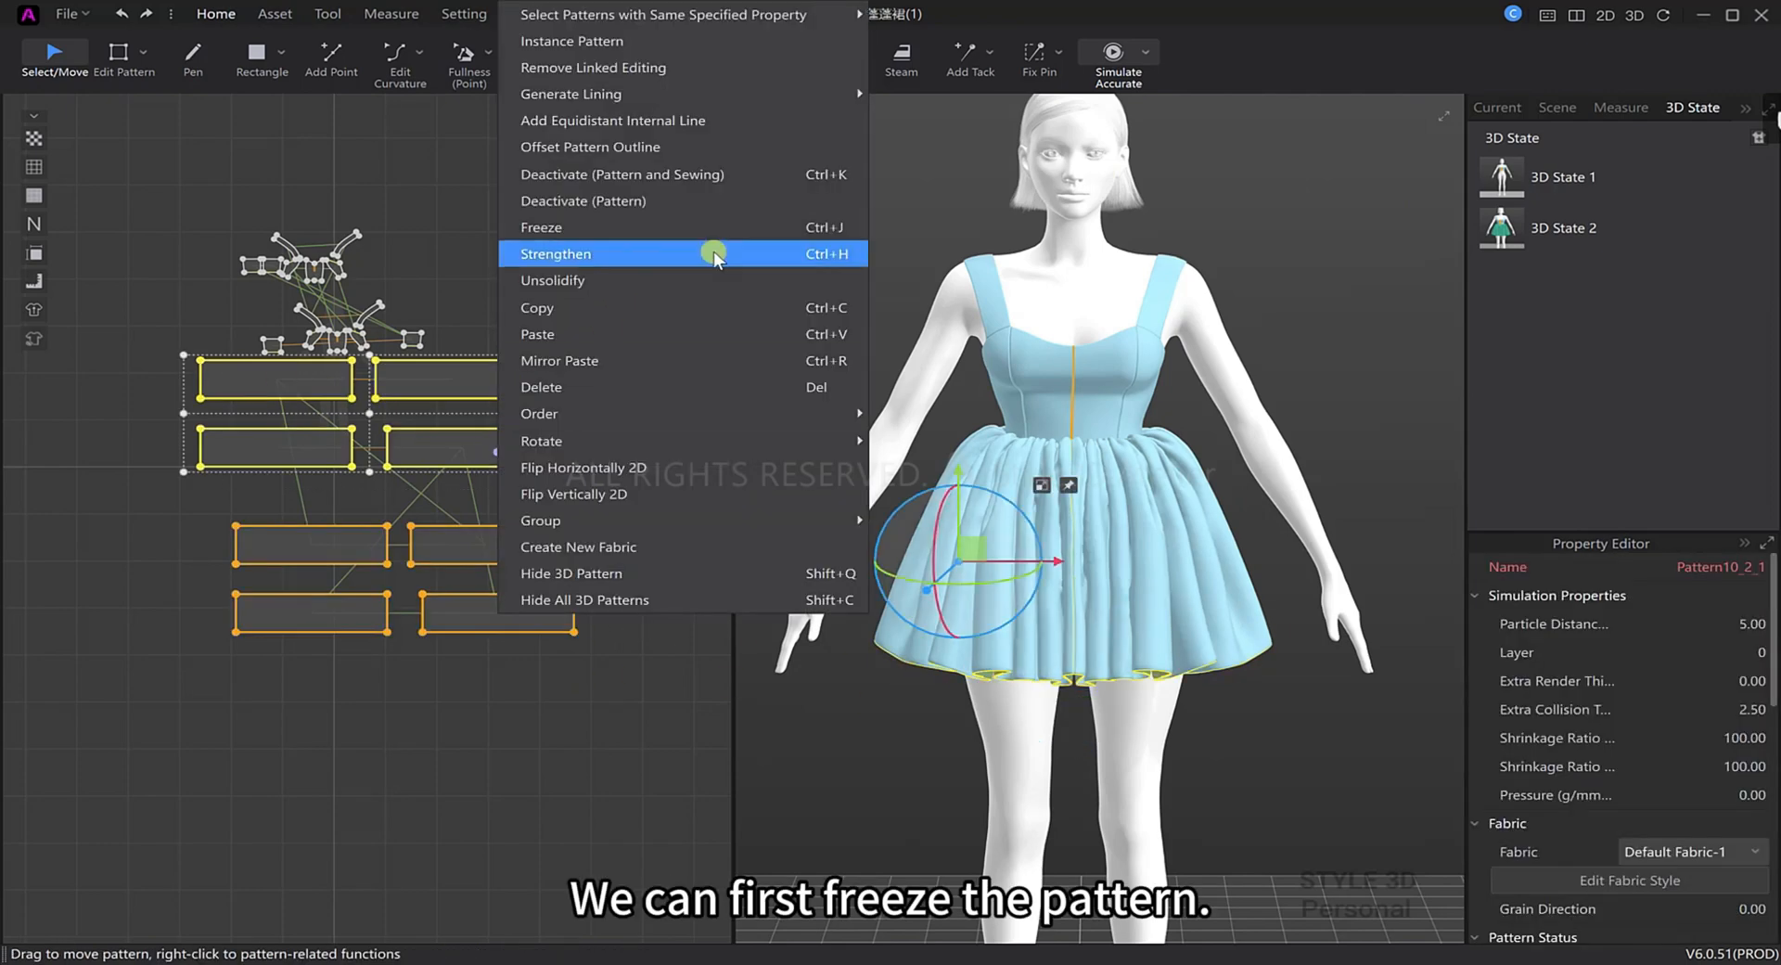
click(708, 254)
click(883, 212)
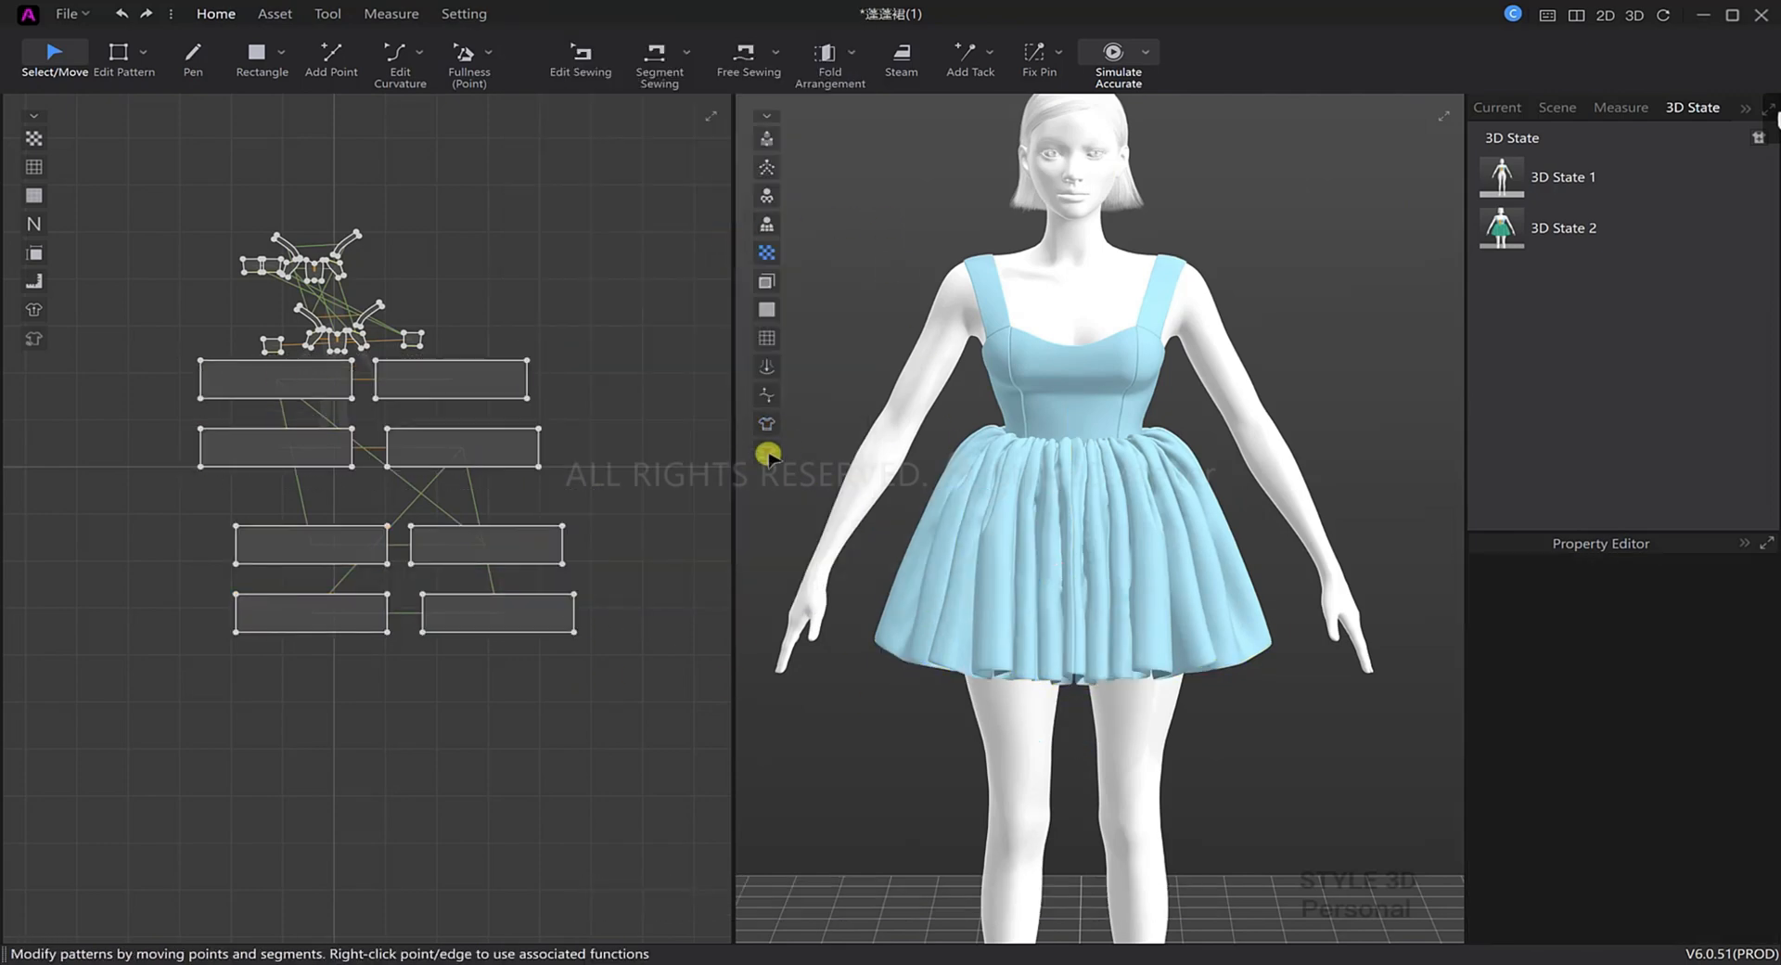
Turn off the pattern state colours on the garment in the 3D view and save the project.
click(769, 455)
scroll(1312, 270, up, 5)
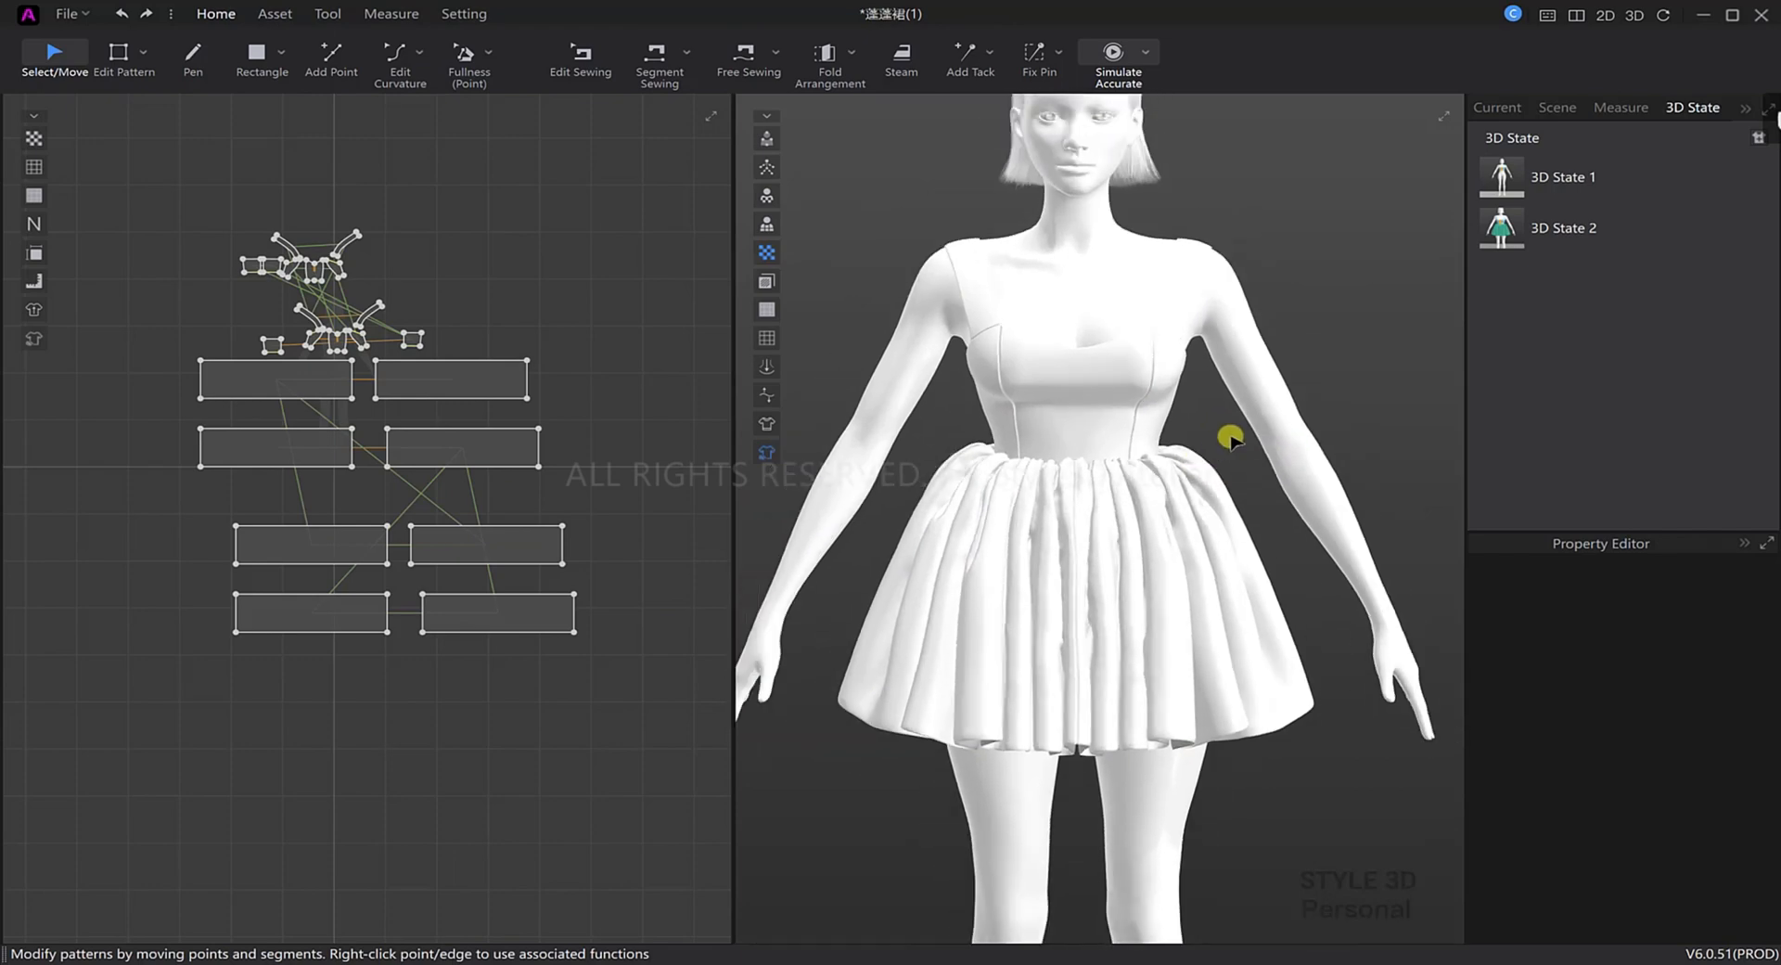
key(ctrl+s)
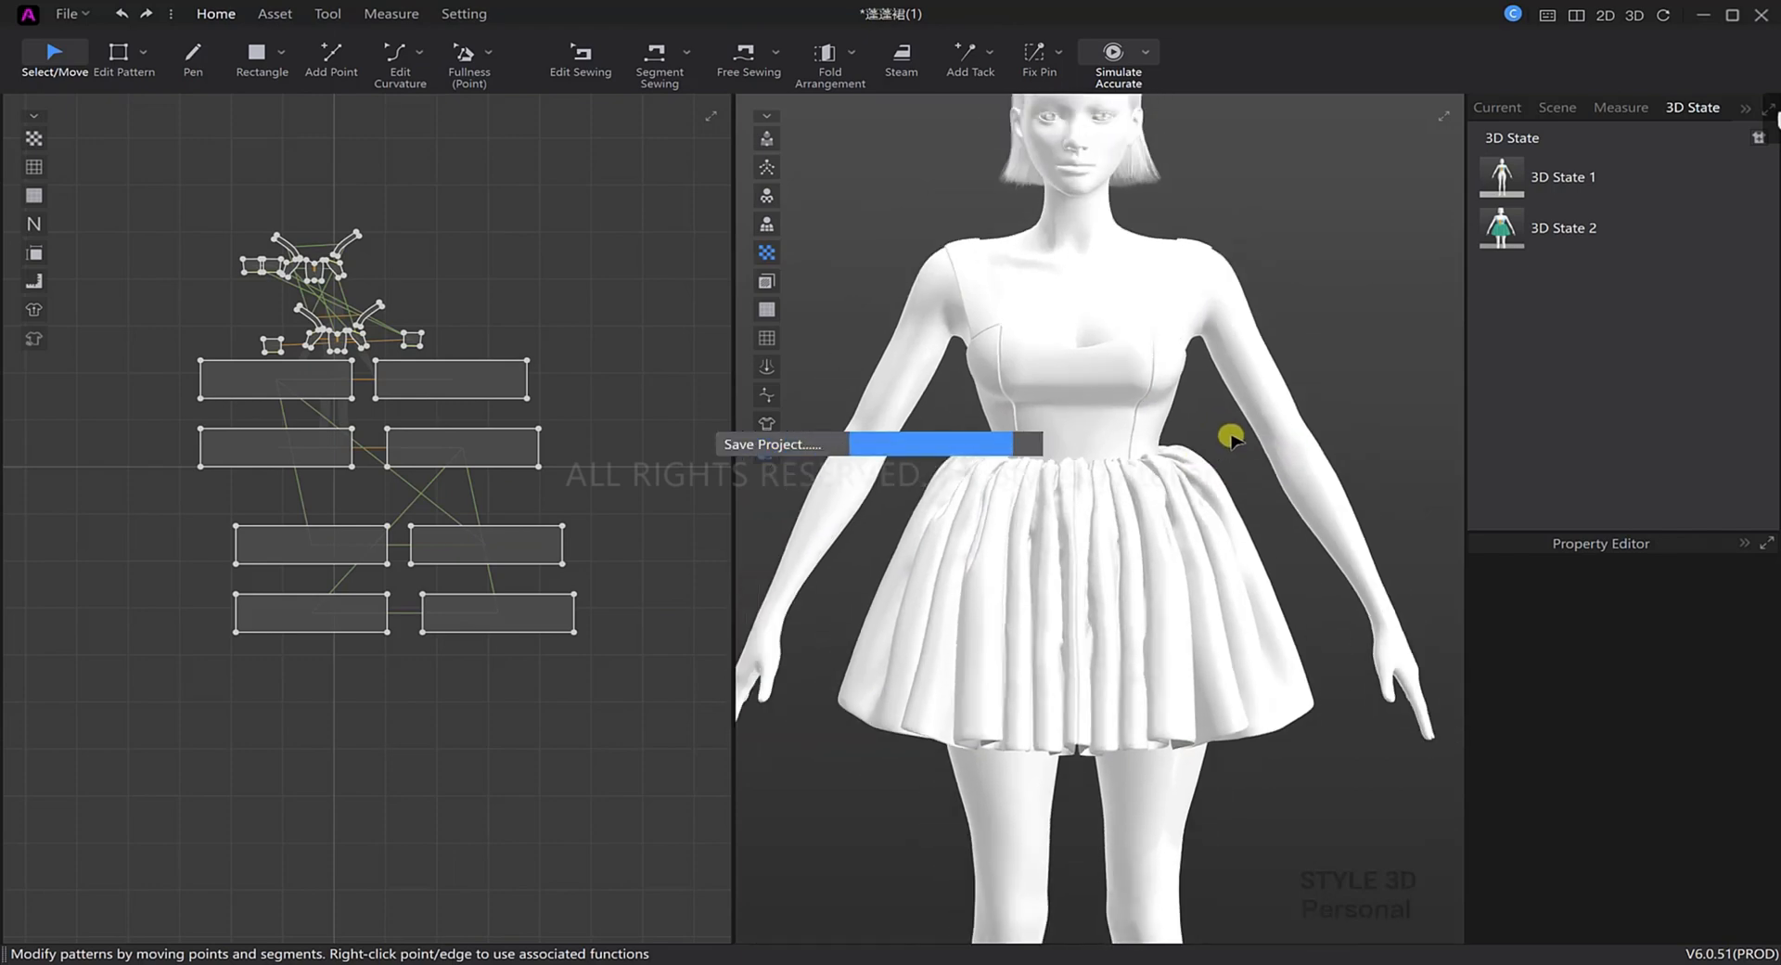
scroll(1236, 435, up, 1)
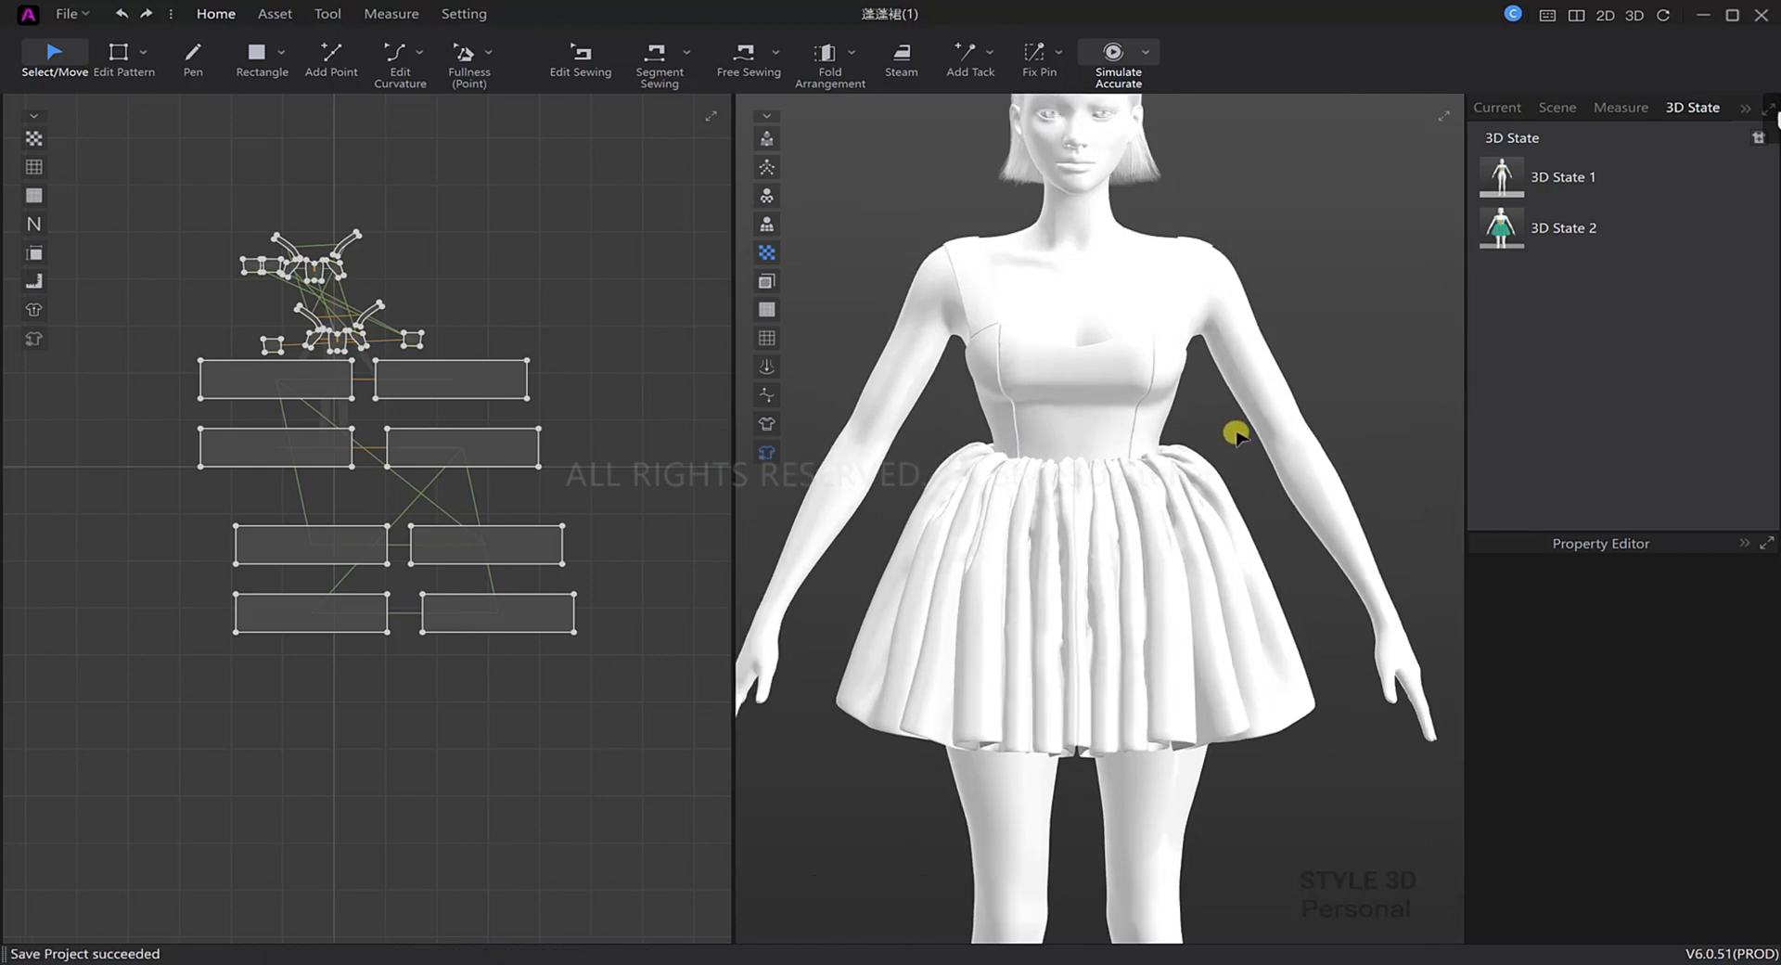
Load the glove project 2手套 into the current project, including its garment, avatar and scene.
click(67, 13)
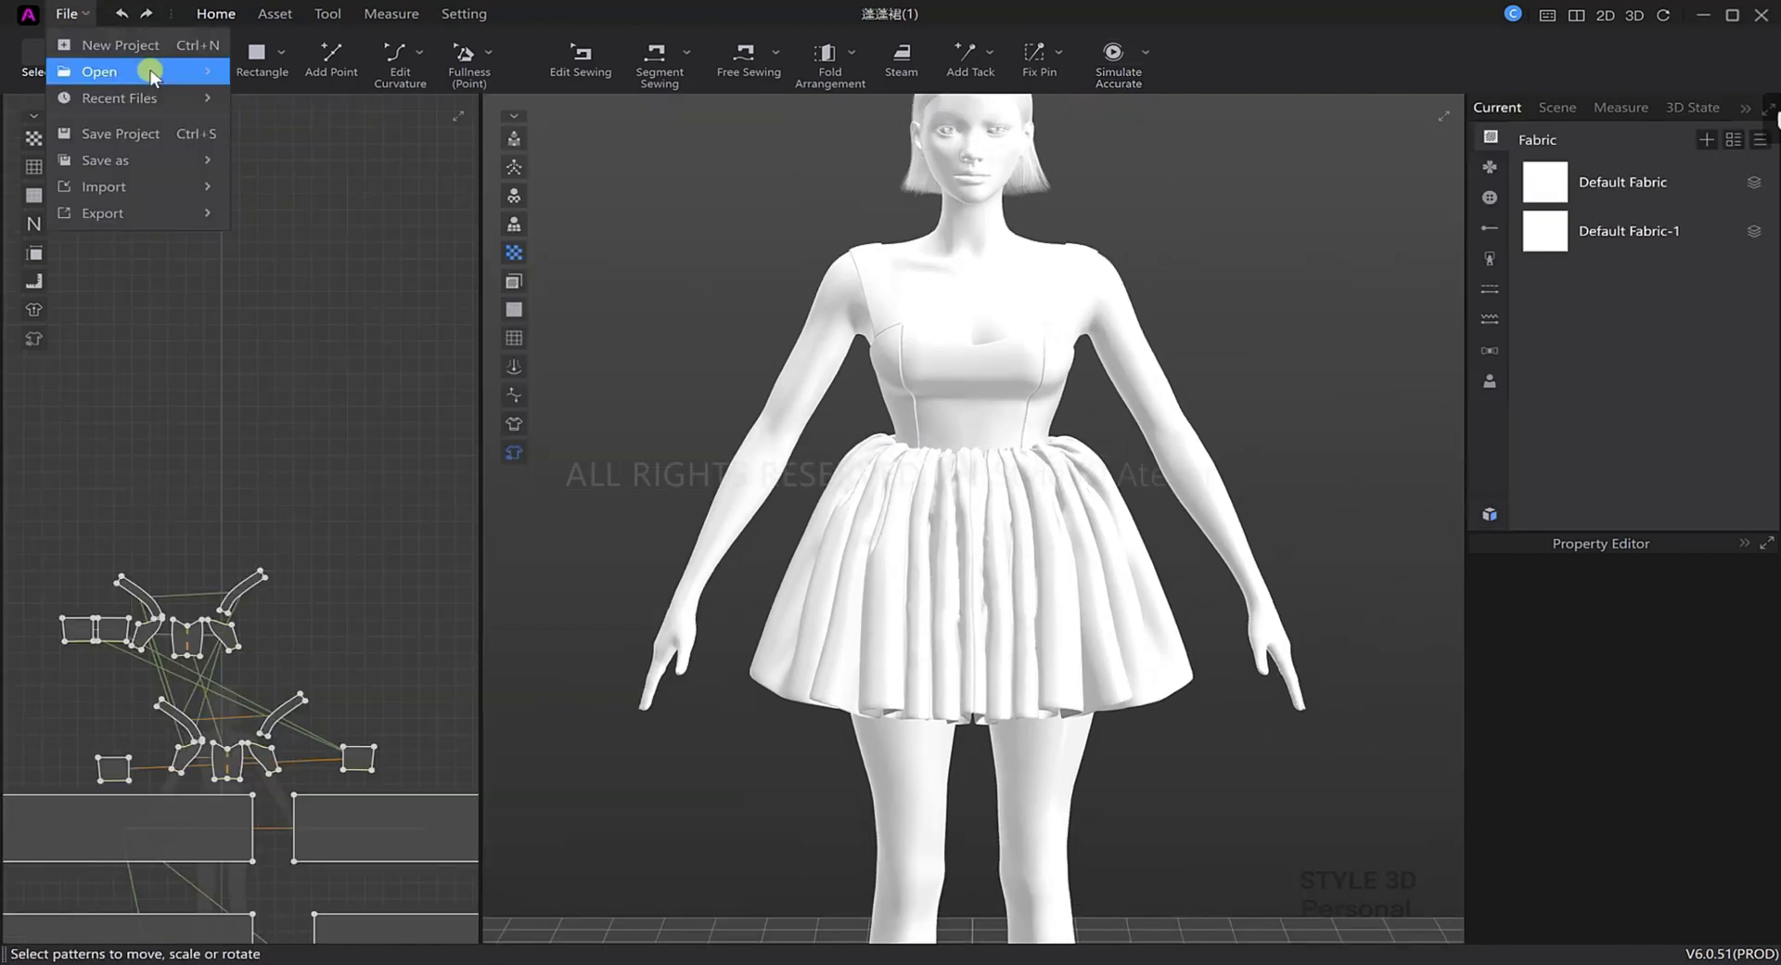
mouse_move(139, 72)
click(318, 72)
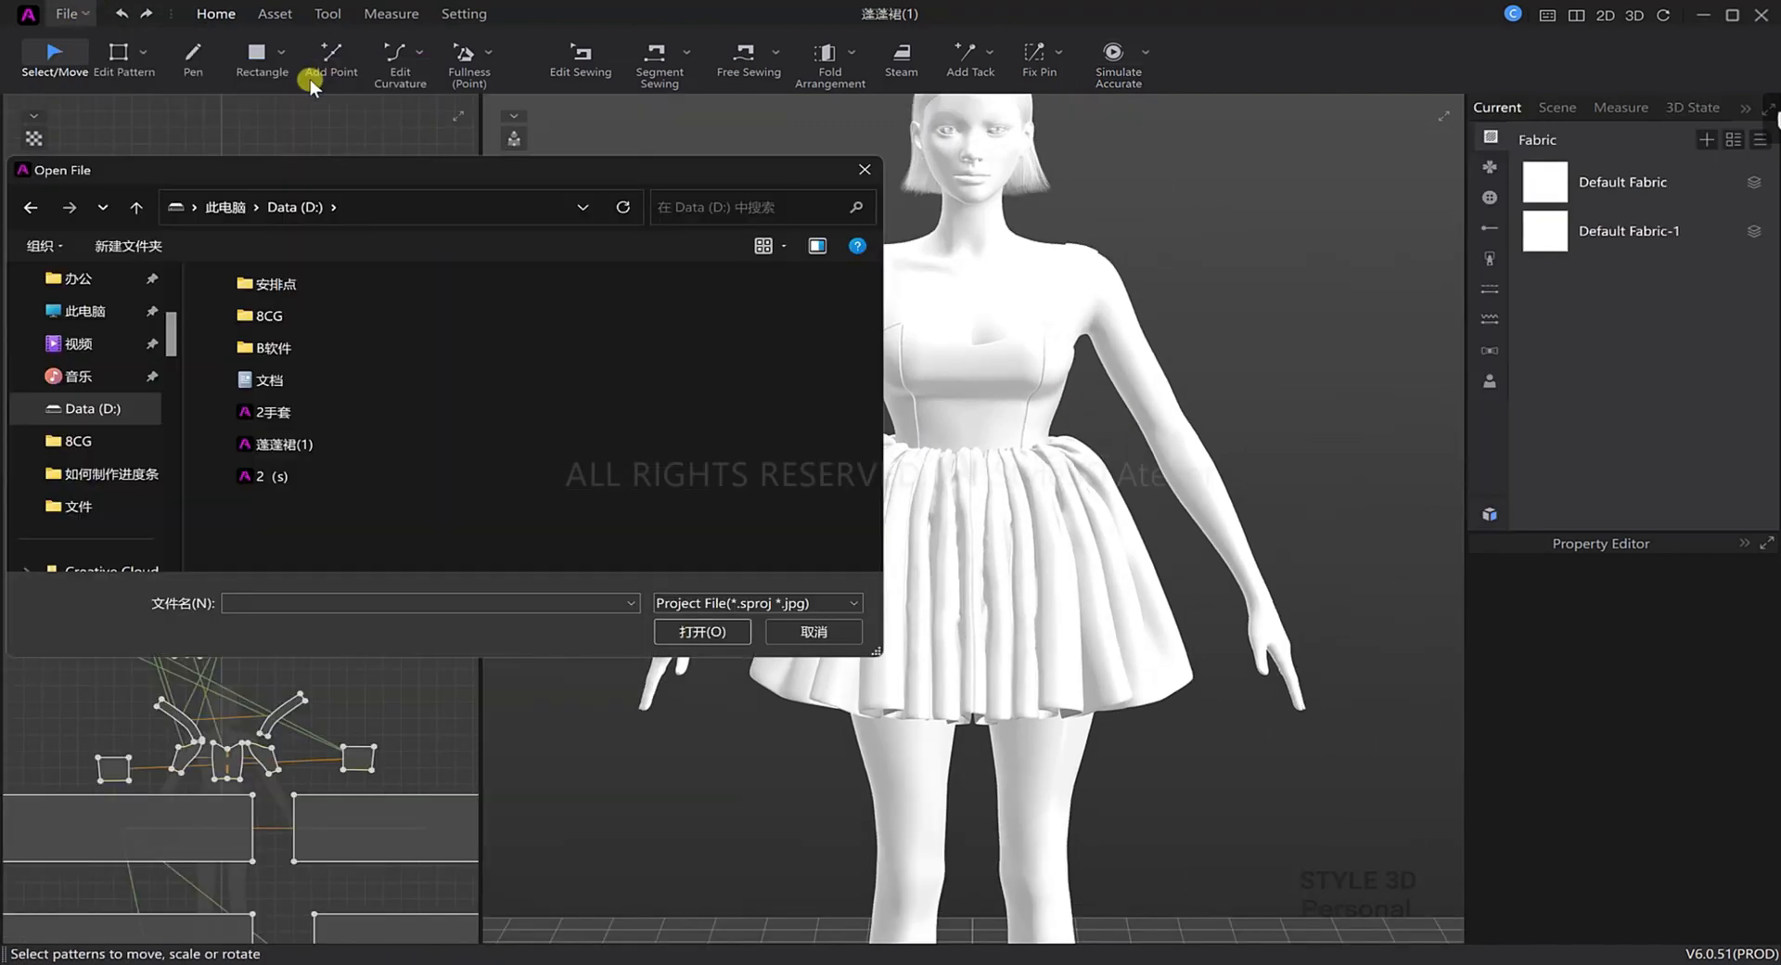
double_click(270, 410)
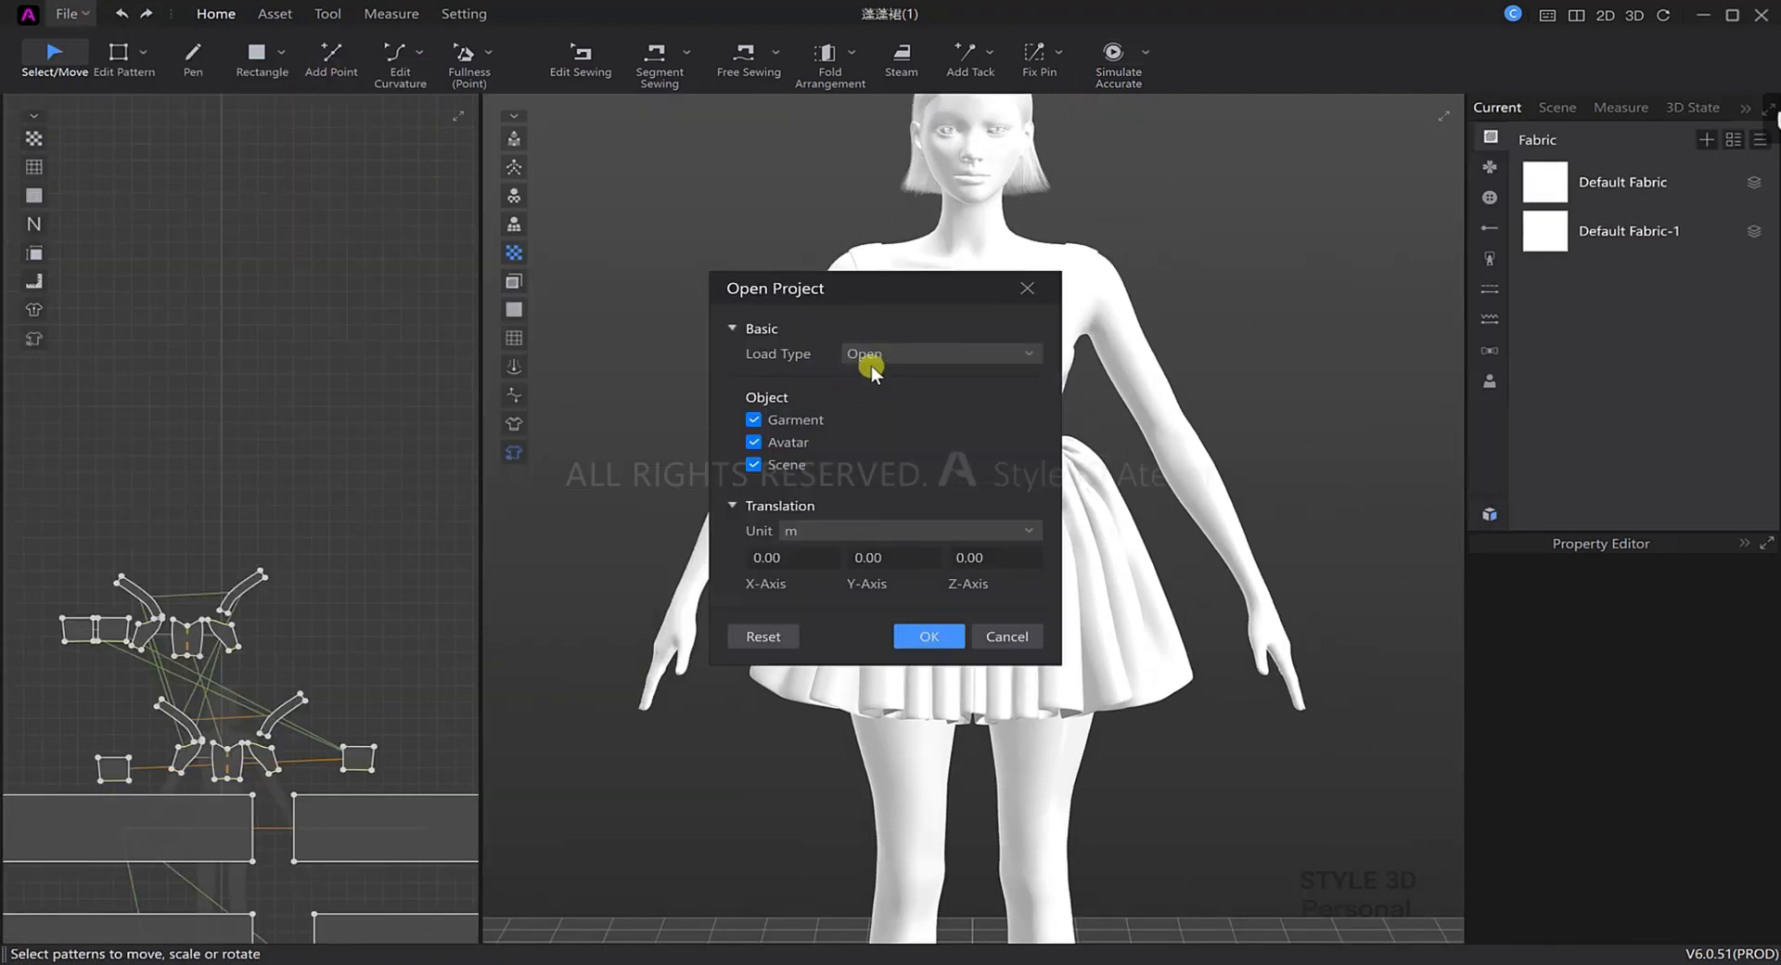
click(941, 637)
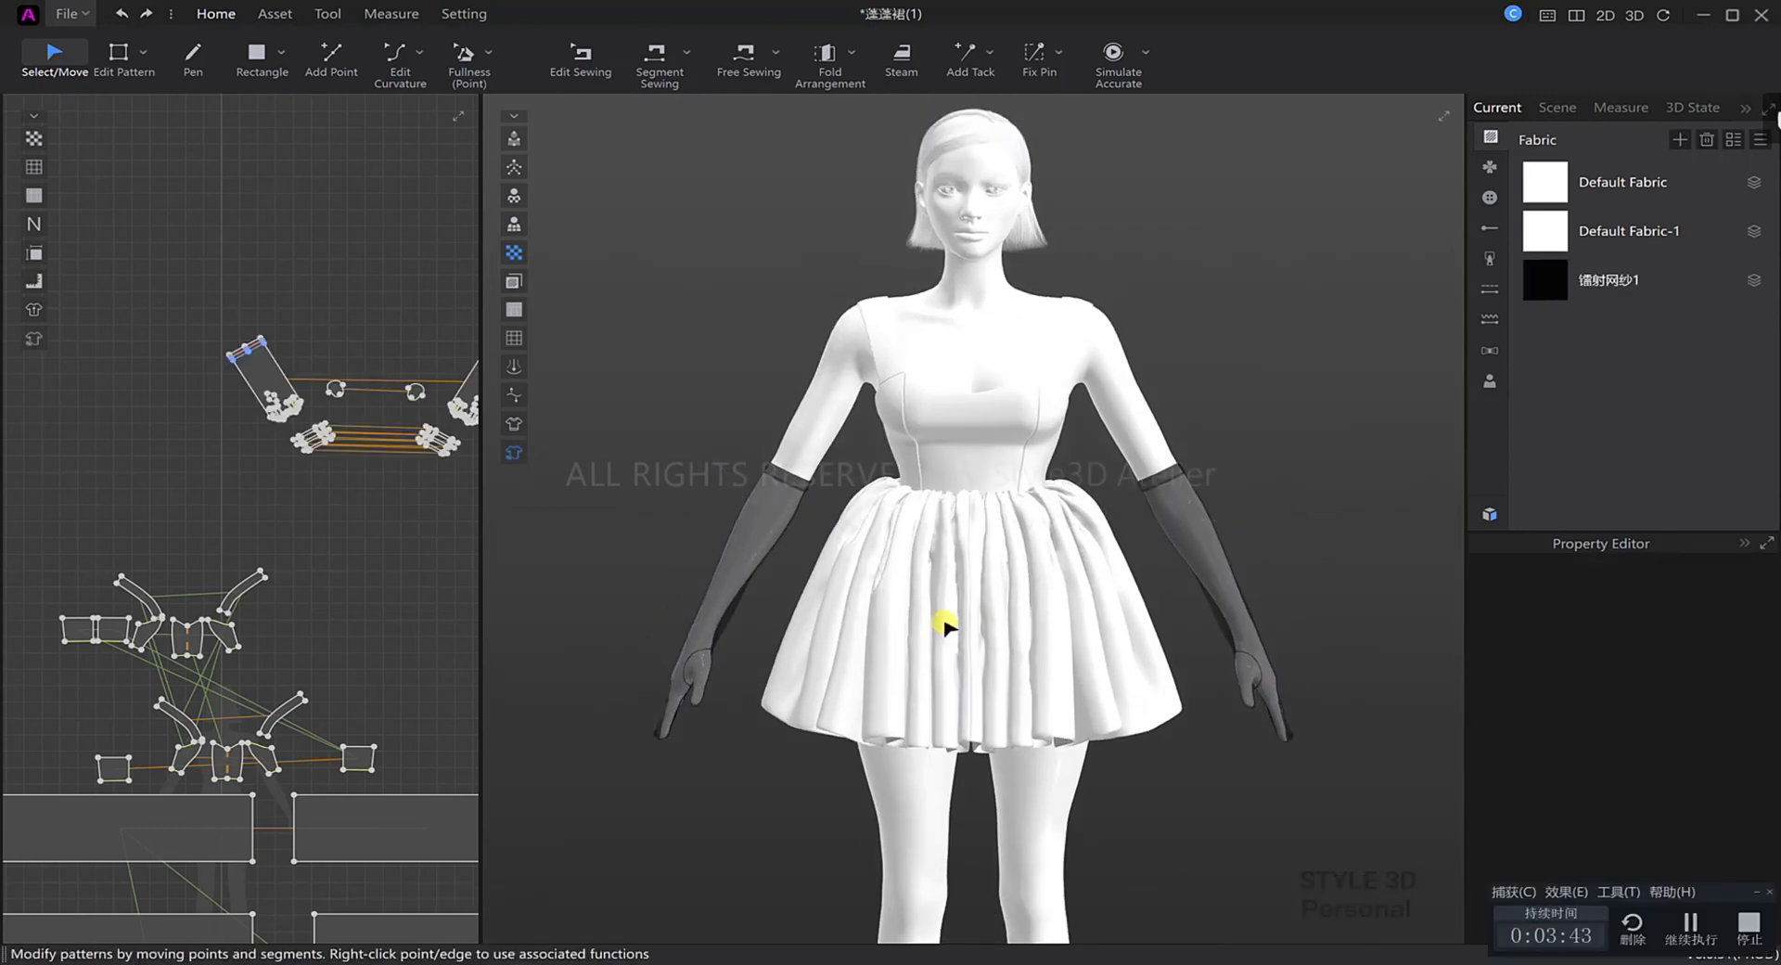
Add two new fabrics to the fabric list and name them 1 and 2.
click(1679, 140)
click(1679, 140)
double_click(1623, 330)
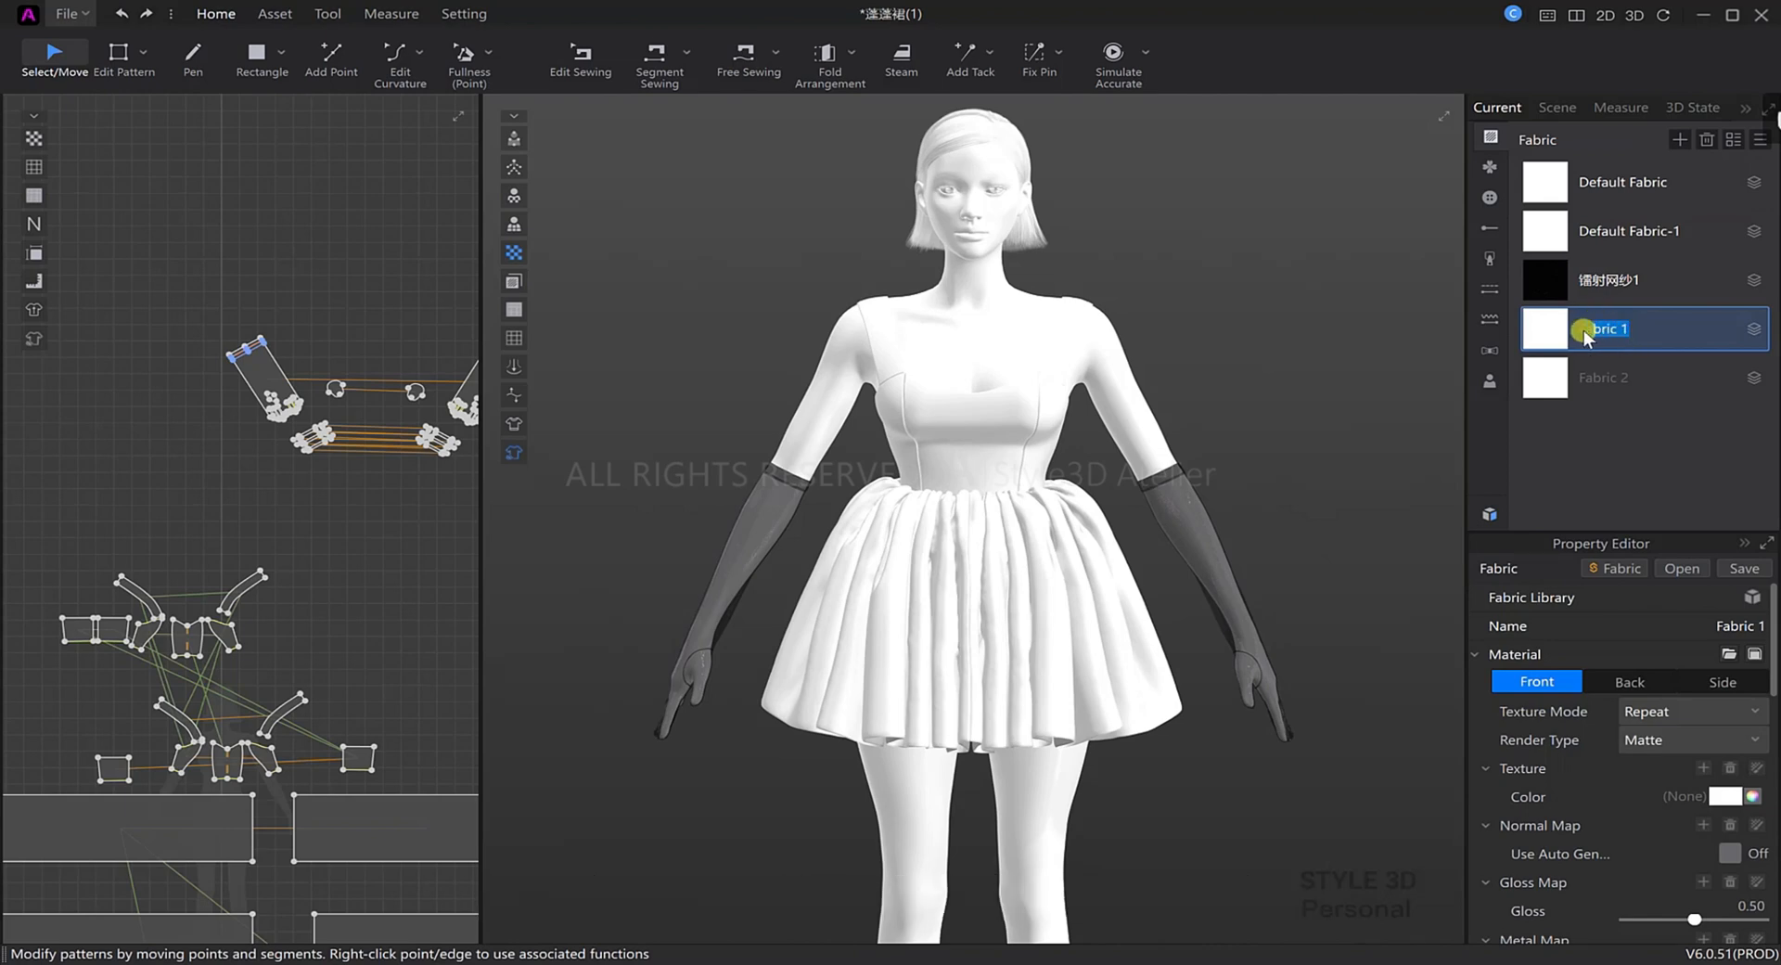
double_click(1597, 382)
drag(1621, 382, 1597, 381)
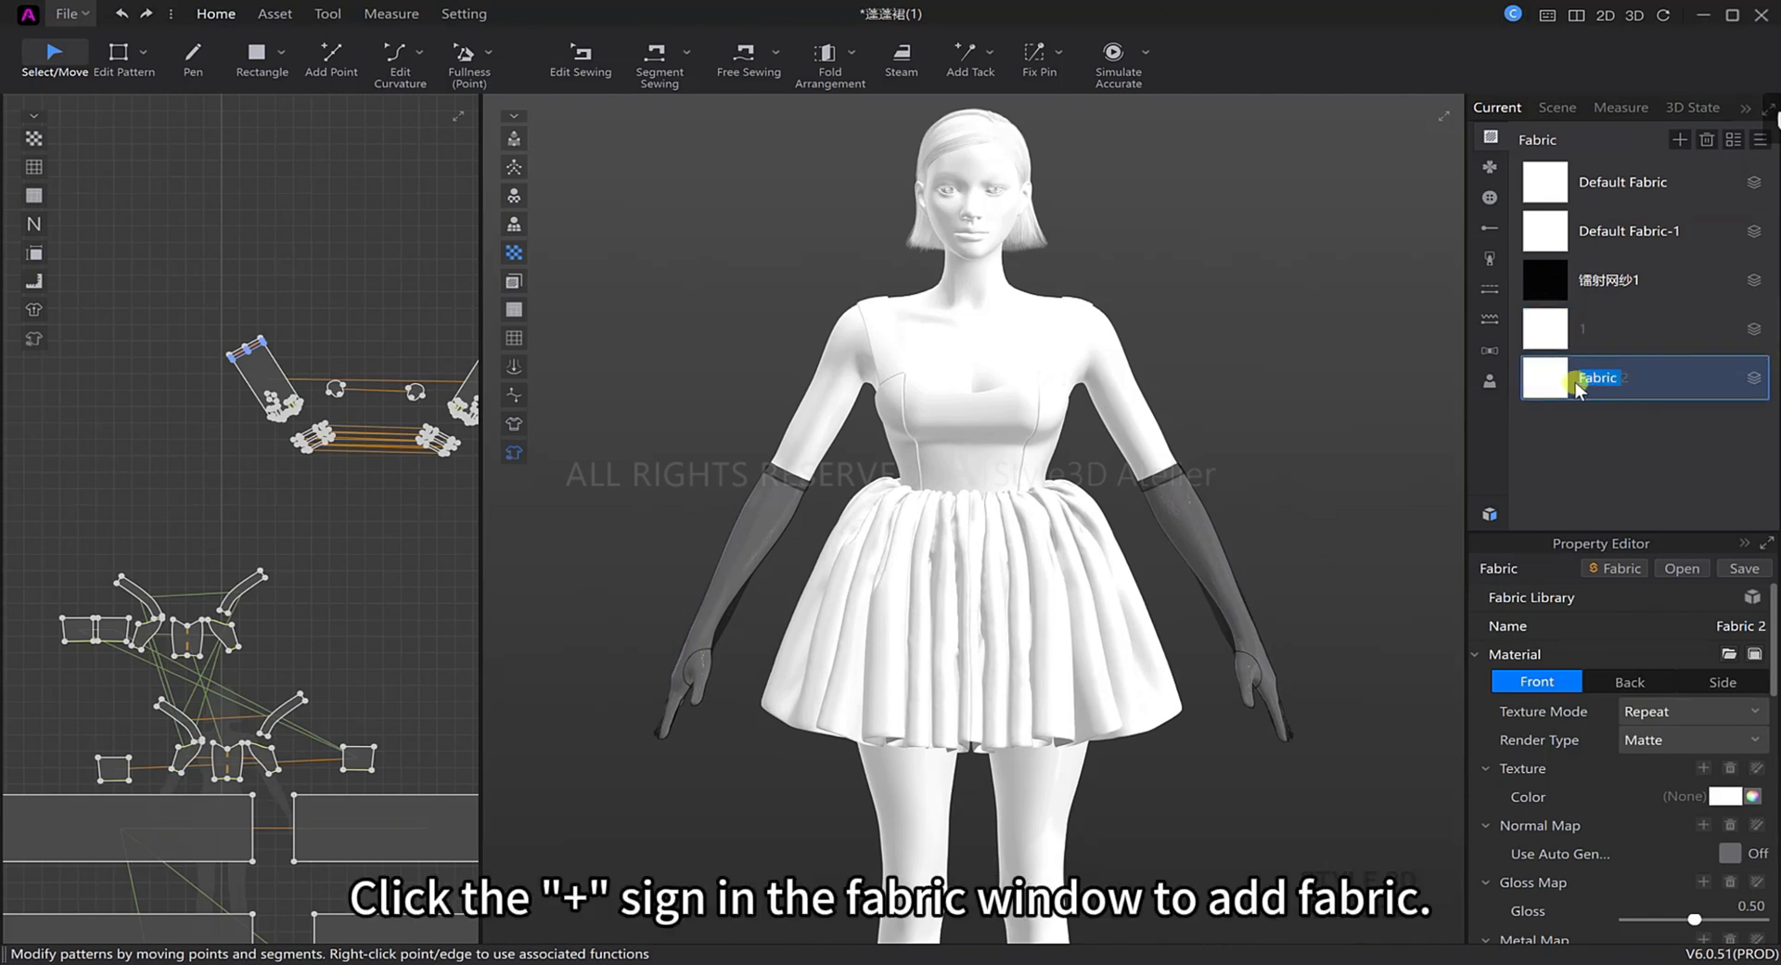
text(2)
key(Return)
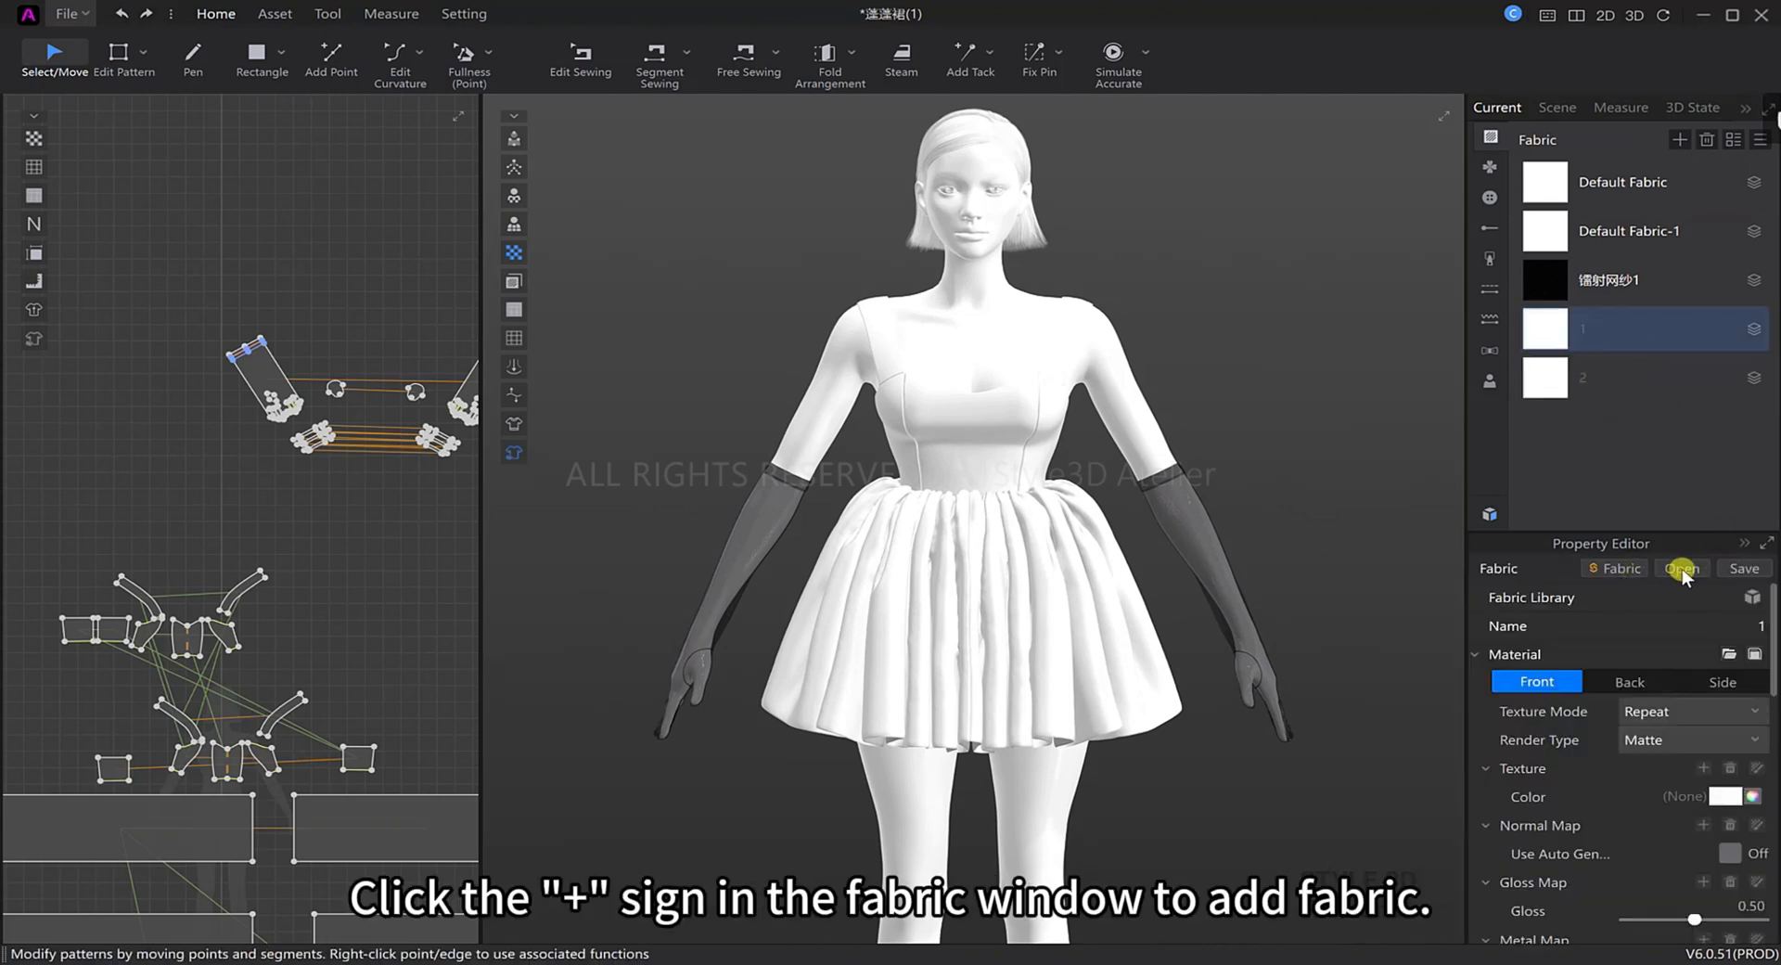
Load the prepared fabric files into fabric 1 and fabric 2.
click(1684, 573)
click(139, 282)
double_click(243, 417)
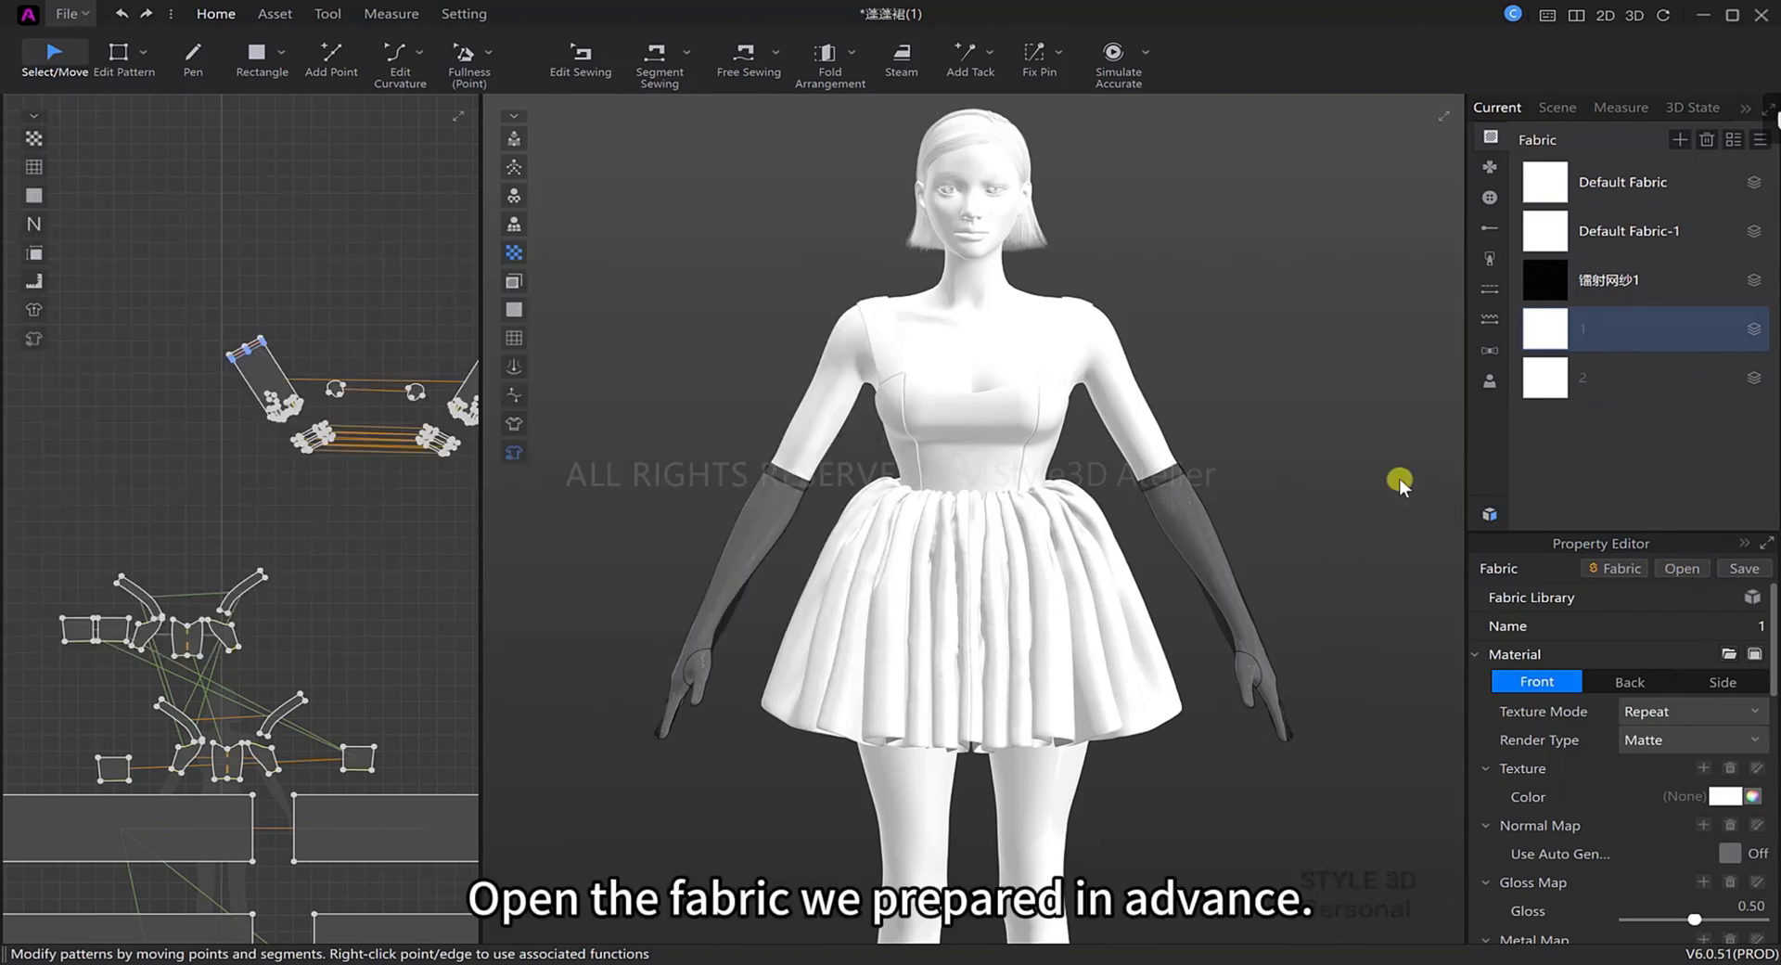
click(1633, 394)
click(1688, 573)
double_click(264, 441)
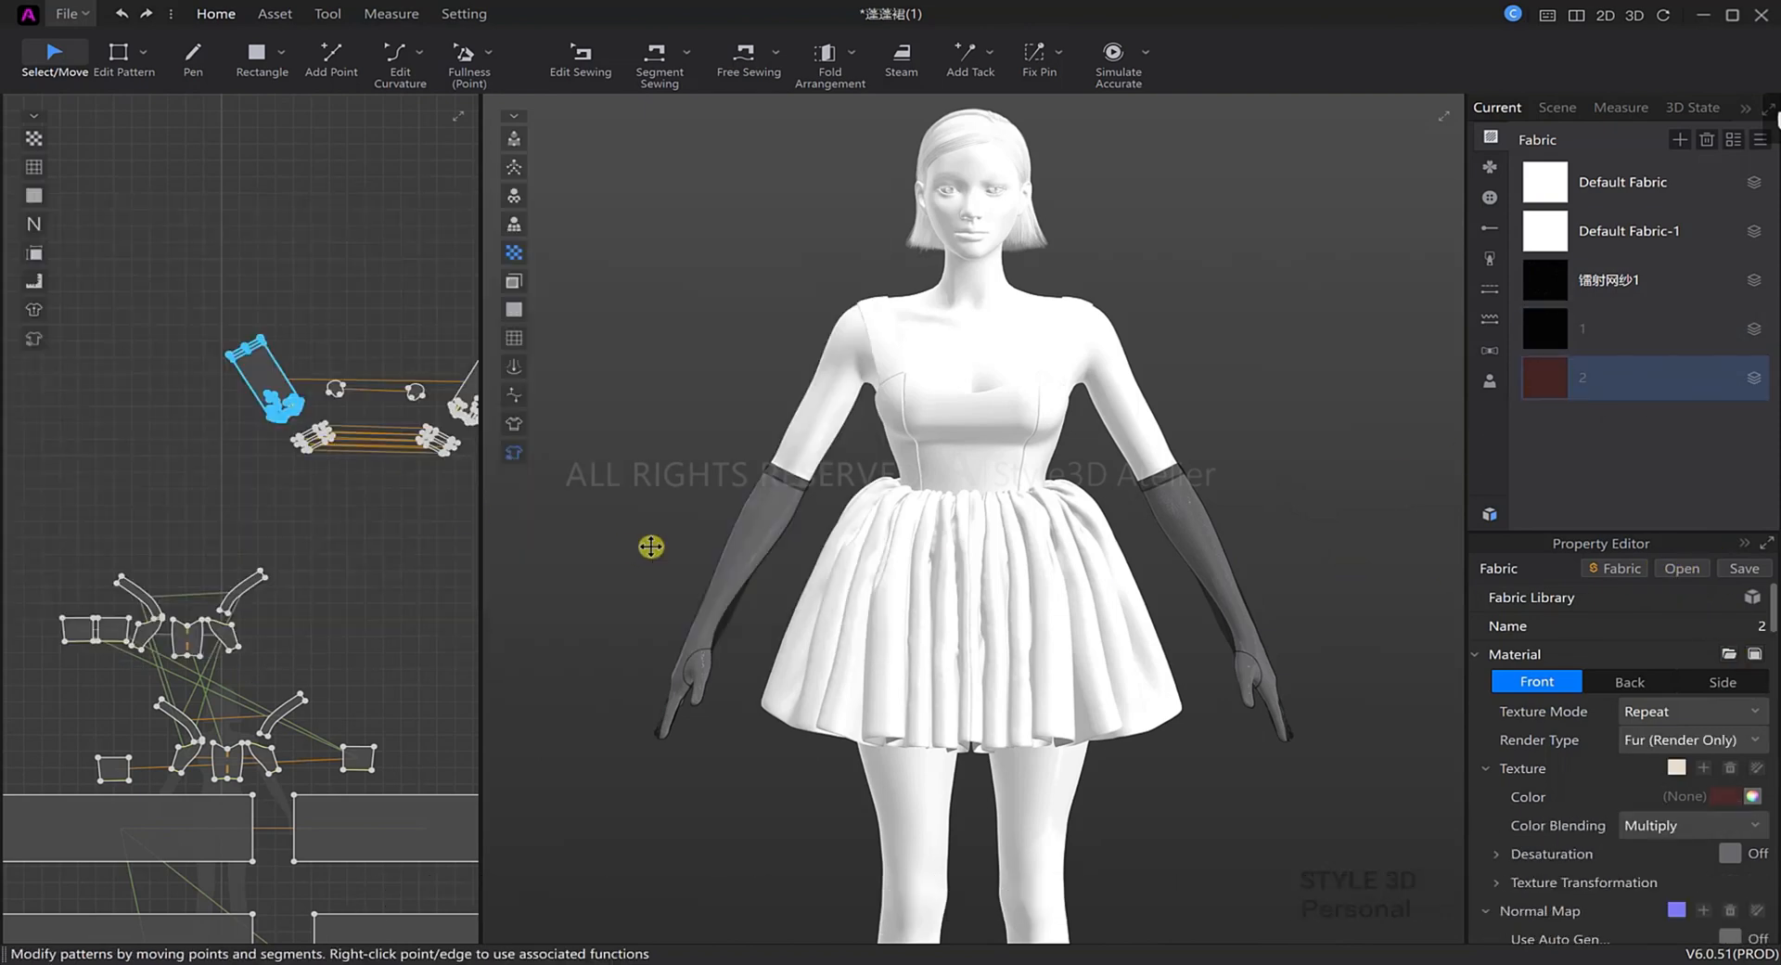
Assign fabric 1 to the shoulder straps of the corset and their linings.
click(1345, 446)
scroll(399, 561, down, 4)
drag(481, 530, 565, 527)
scroll(399, 557, down, 2)
middle_drag(380, 603, 238, 453)
scroll(204, 426, up, 5)
click(362, 409)
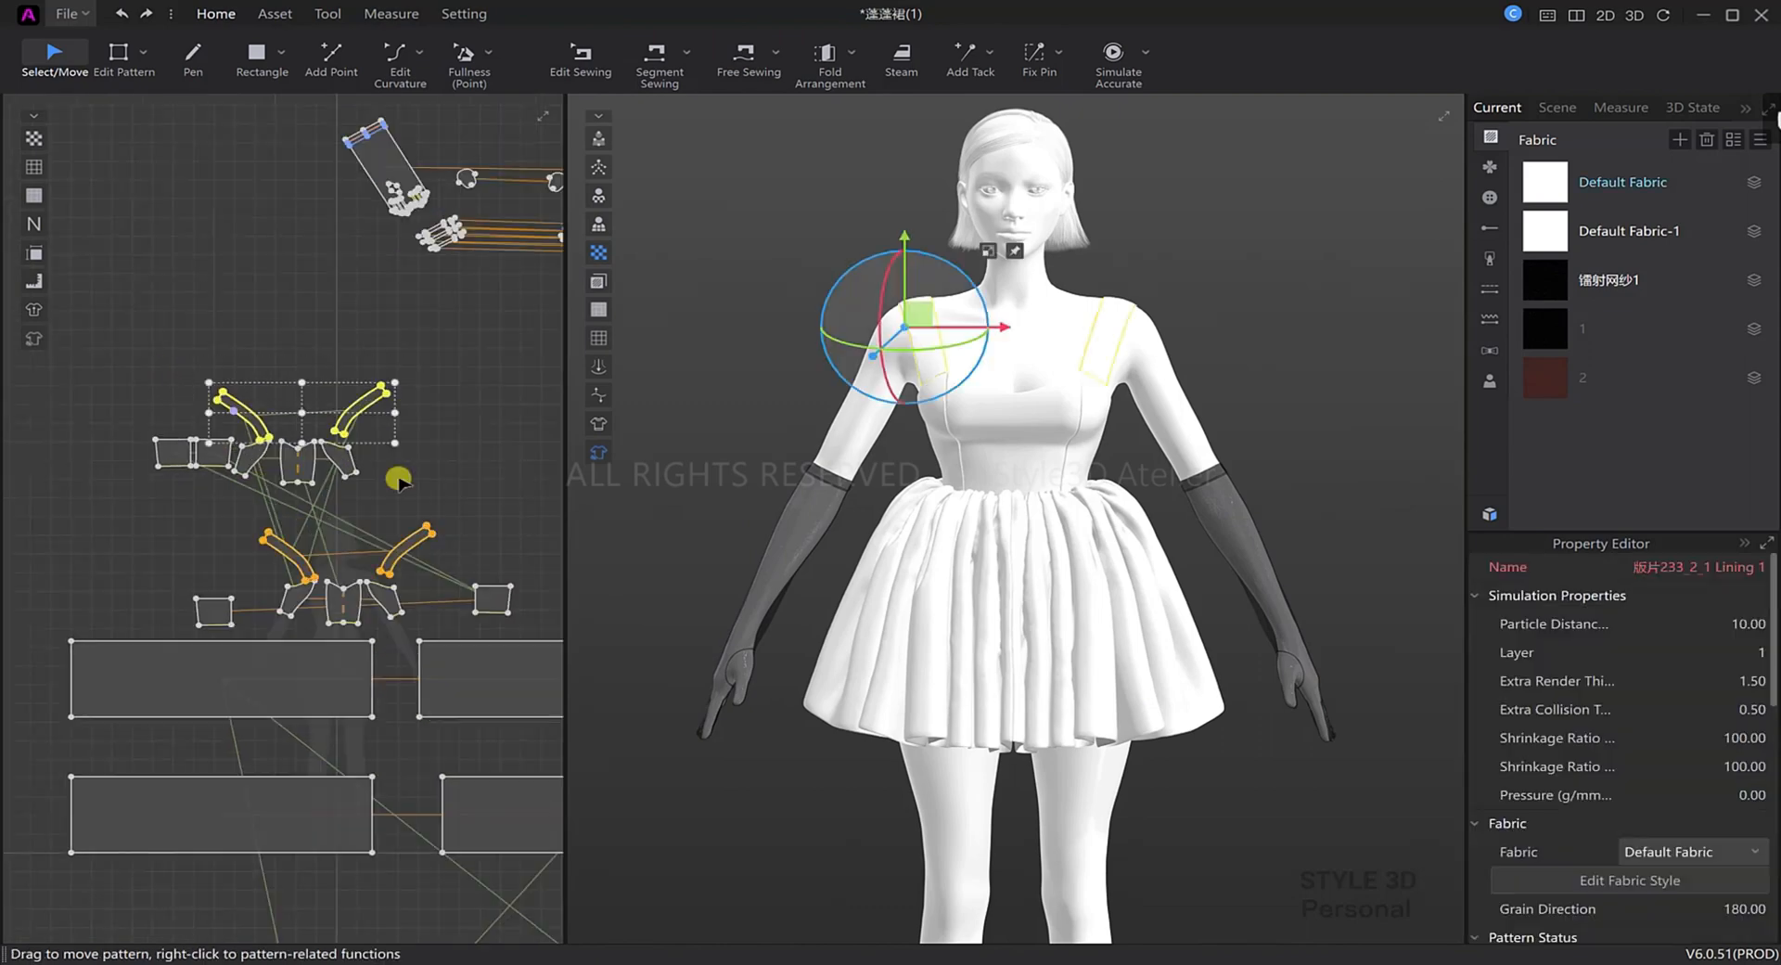
shift+click(405, 551)
click(1675, 857)
click(1626, 935)
click(1271, 849)
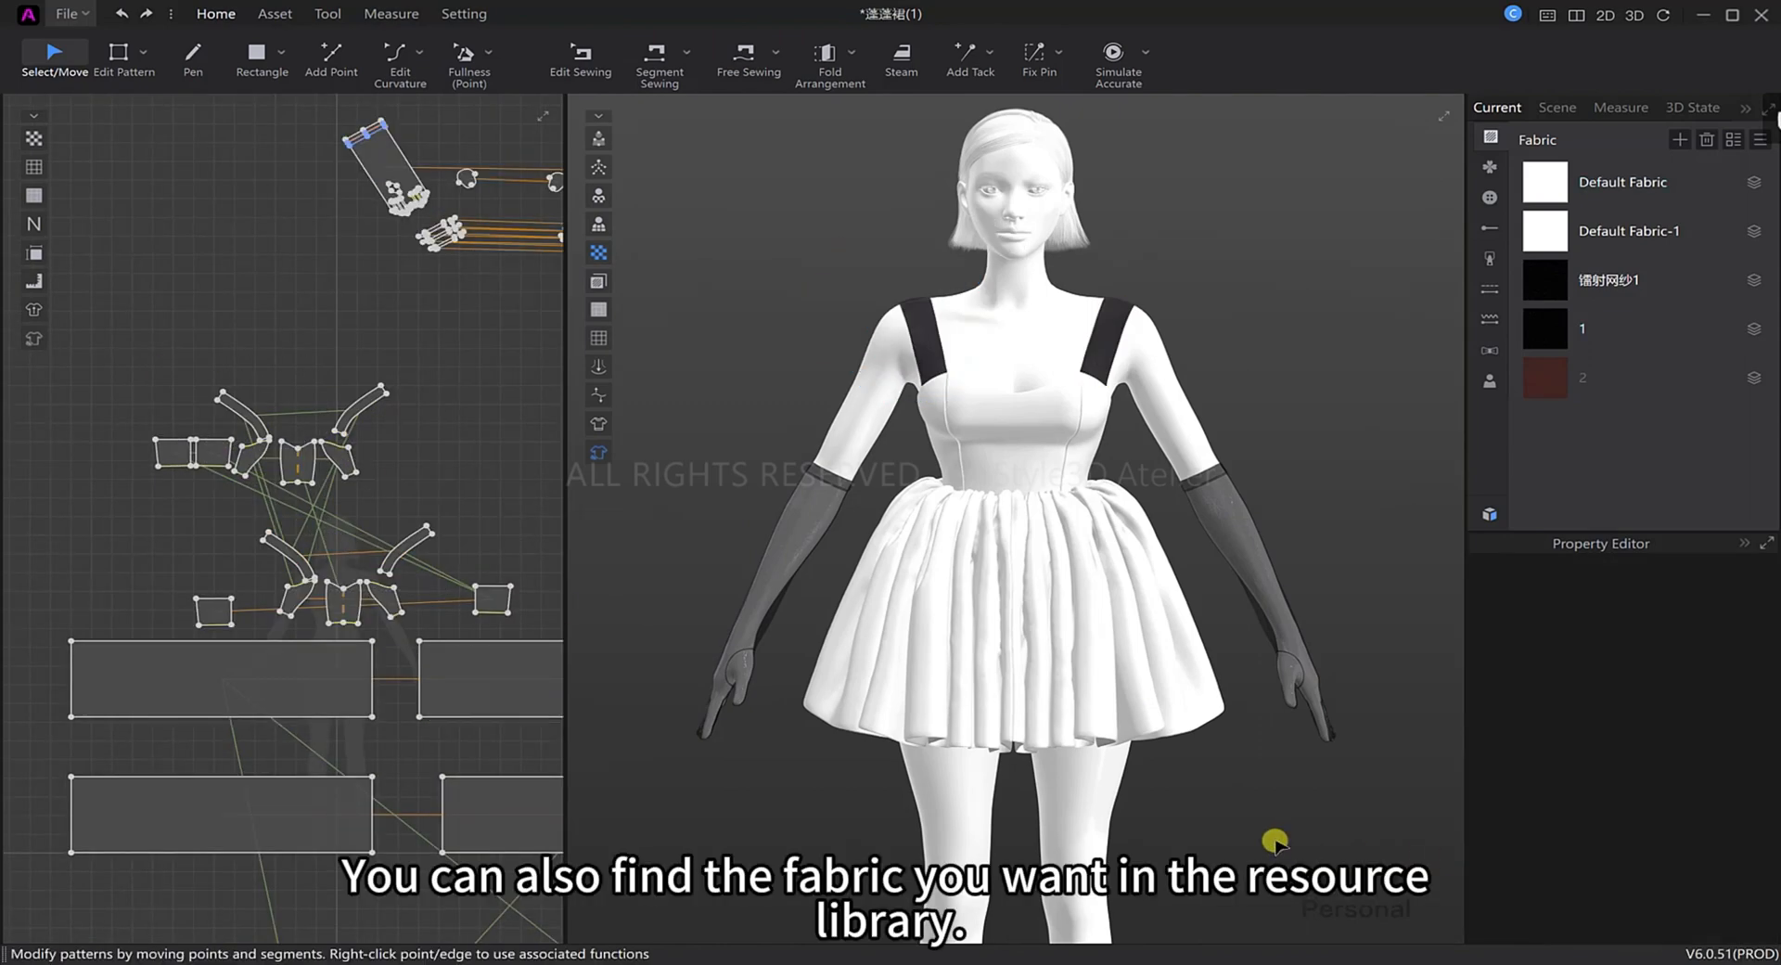
Assign fabric 2 to the four original skirt panels directly below the corset pieces.
scroll(520, 714, down, 2)
drag(218, 581, 204, 577)
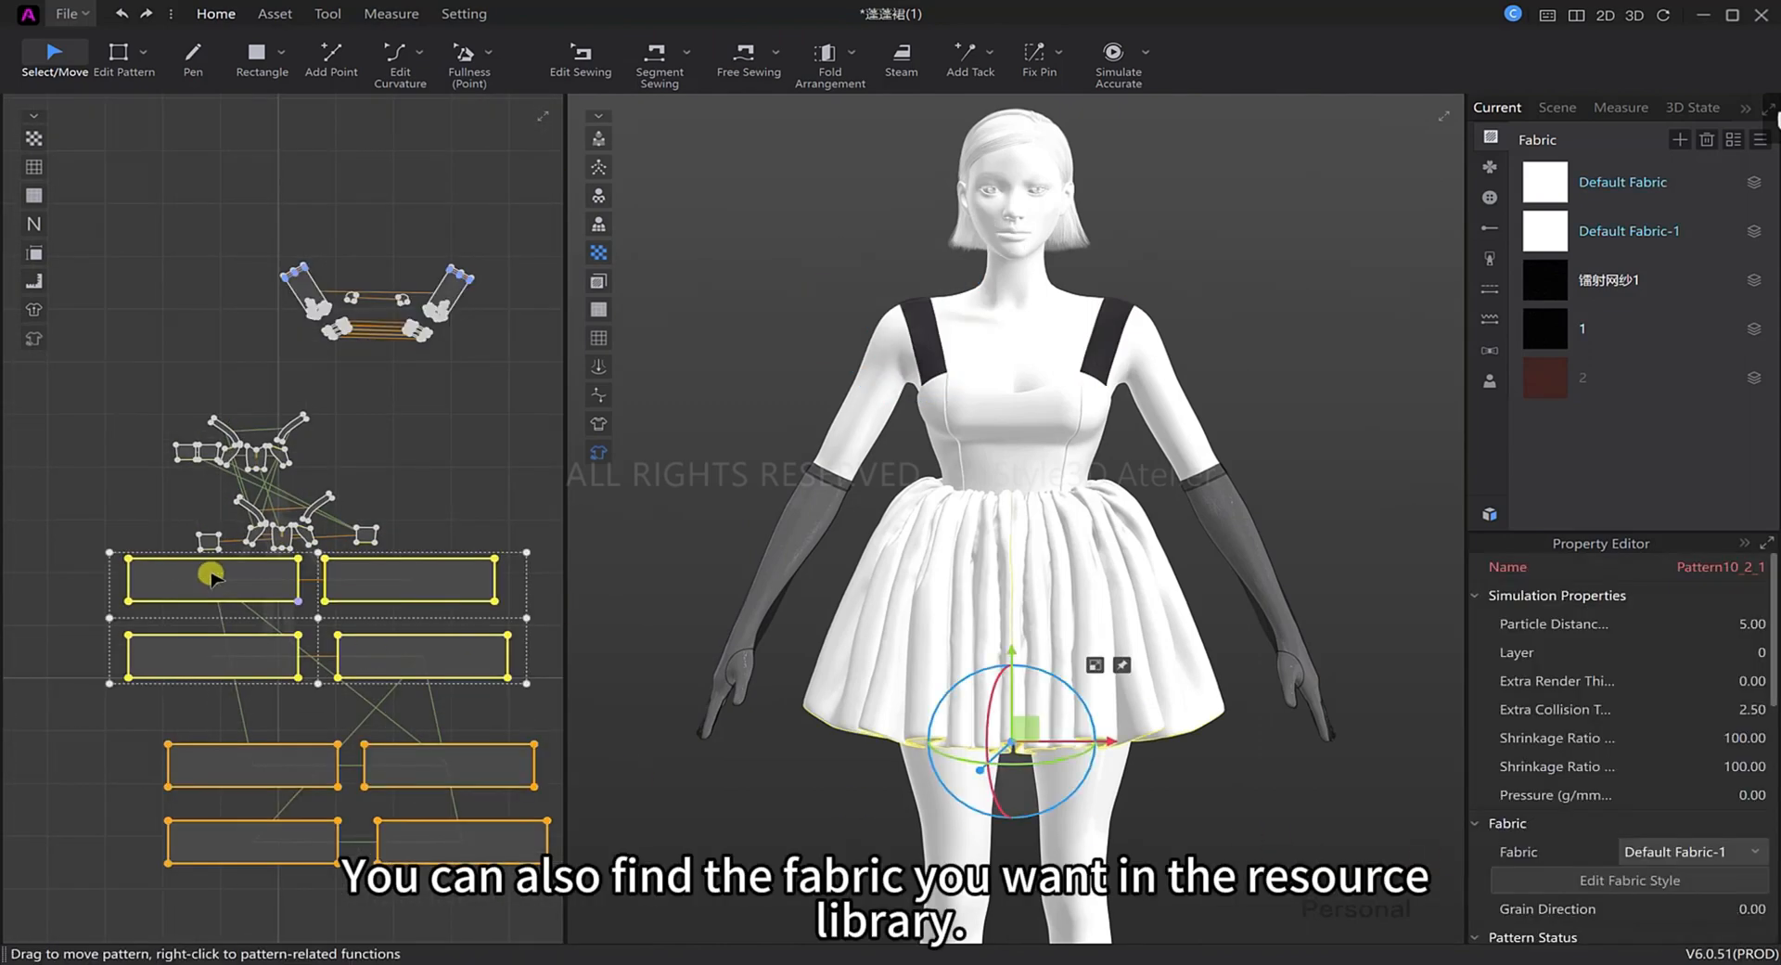
scroll(204, 510, up, 4)
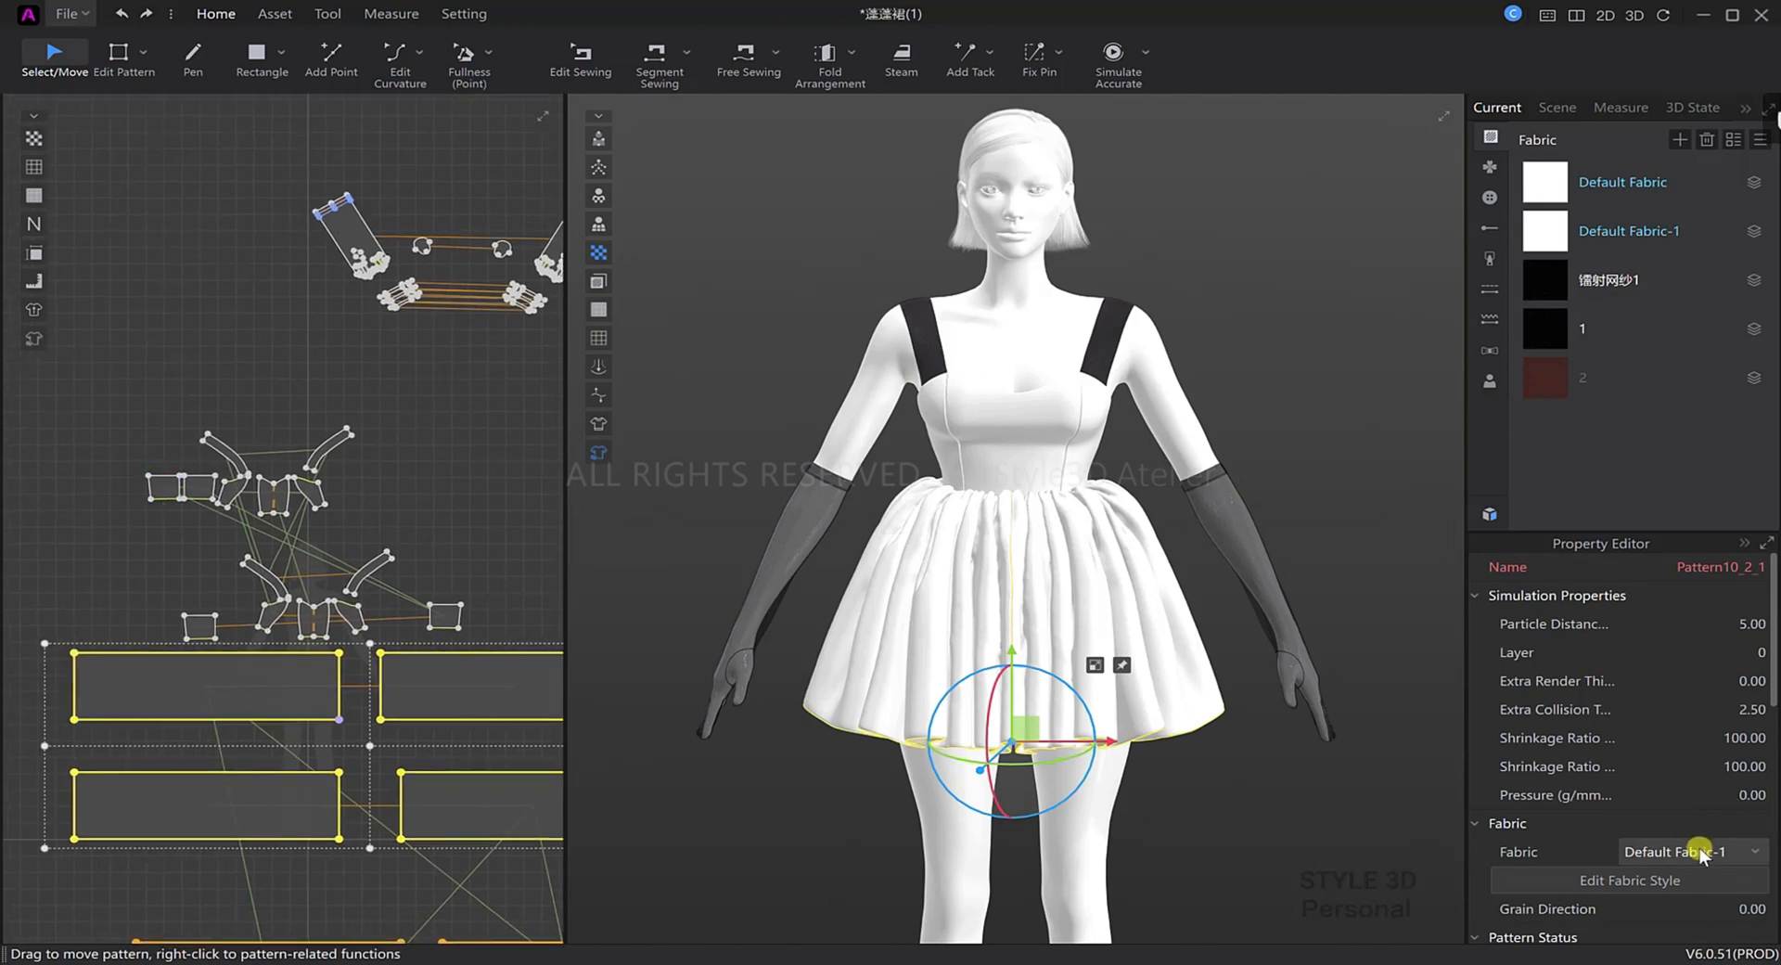
click(1702, 851)
click(1633, 955)
scroll(450, 728, down, 3)
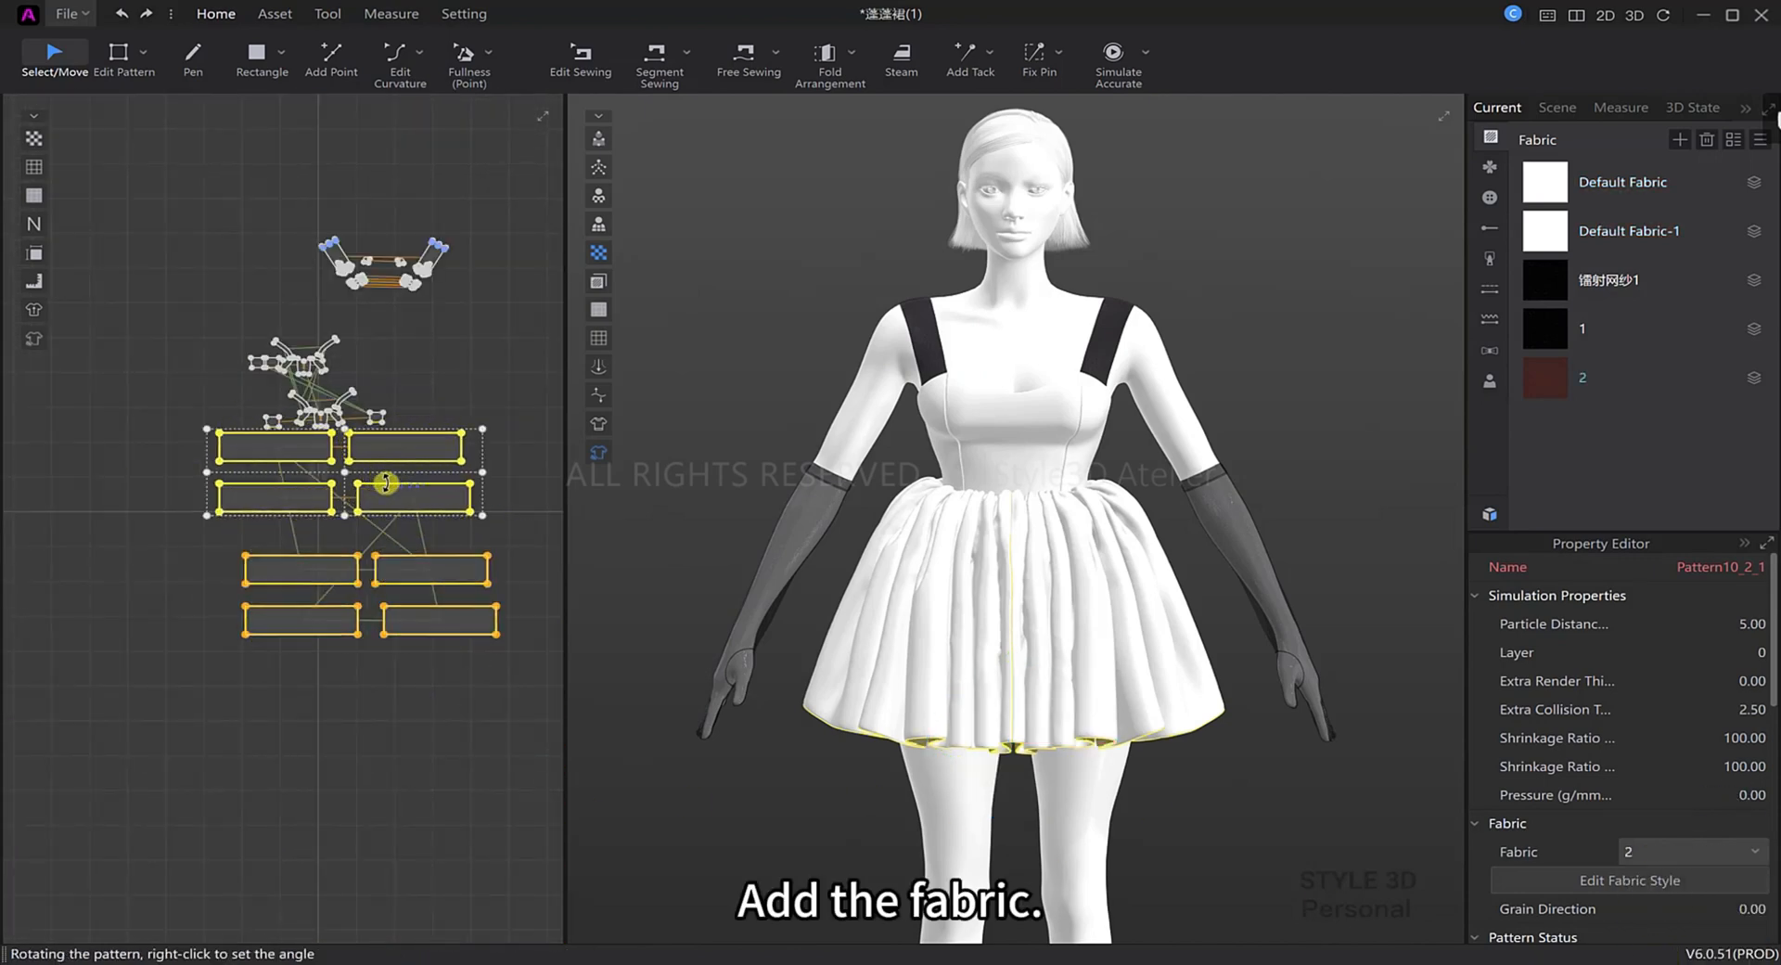
Assign fabric 1 to the four lining skirt panels in the lower pattern group.
click(506, 536)
drag(508, 515, 286, 449)
drag(481, 695, 297, 559)
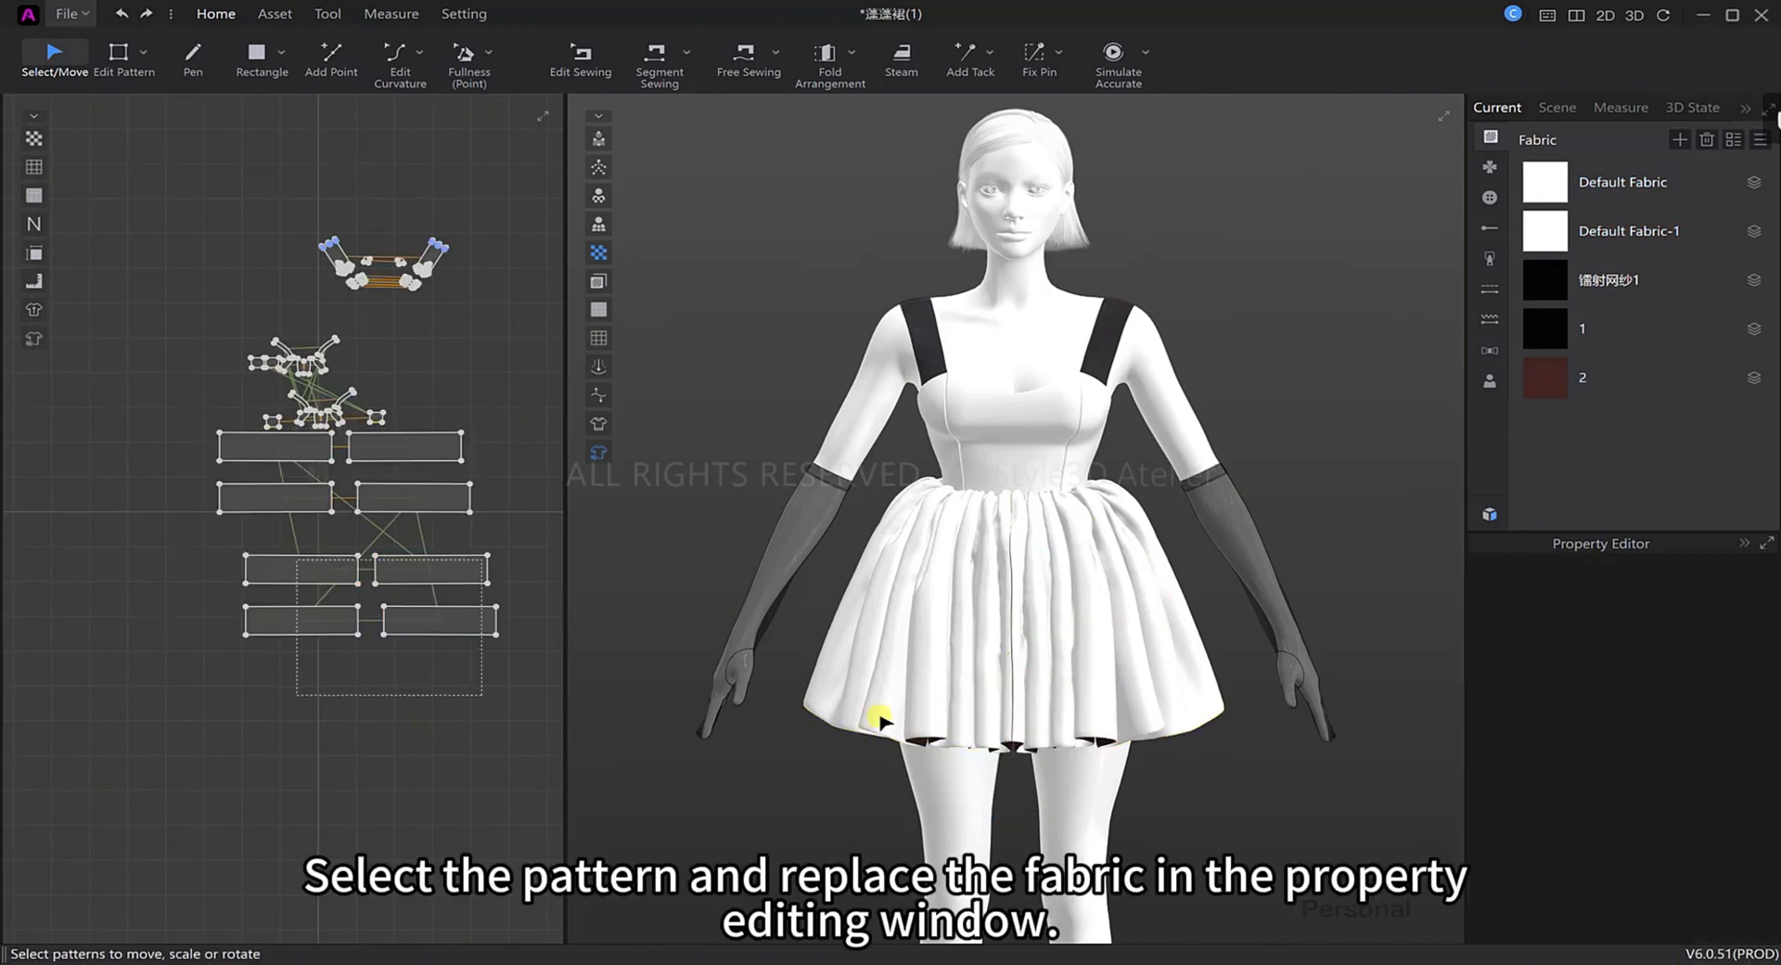
click(879, 719)
click(1694, 847)
click(1738, 938)
click(445, 783)
Move the four shoulder strap pieces up and away from the bodice pieces in the 2D pattern layout.
scroll(921, 668, up, 3)
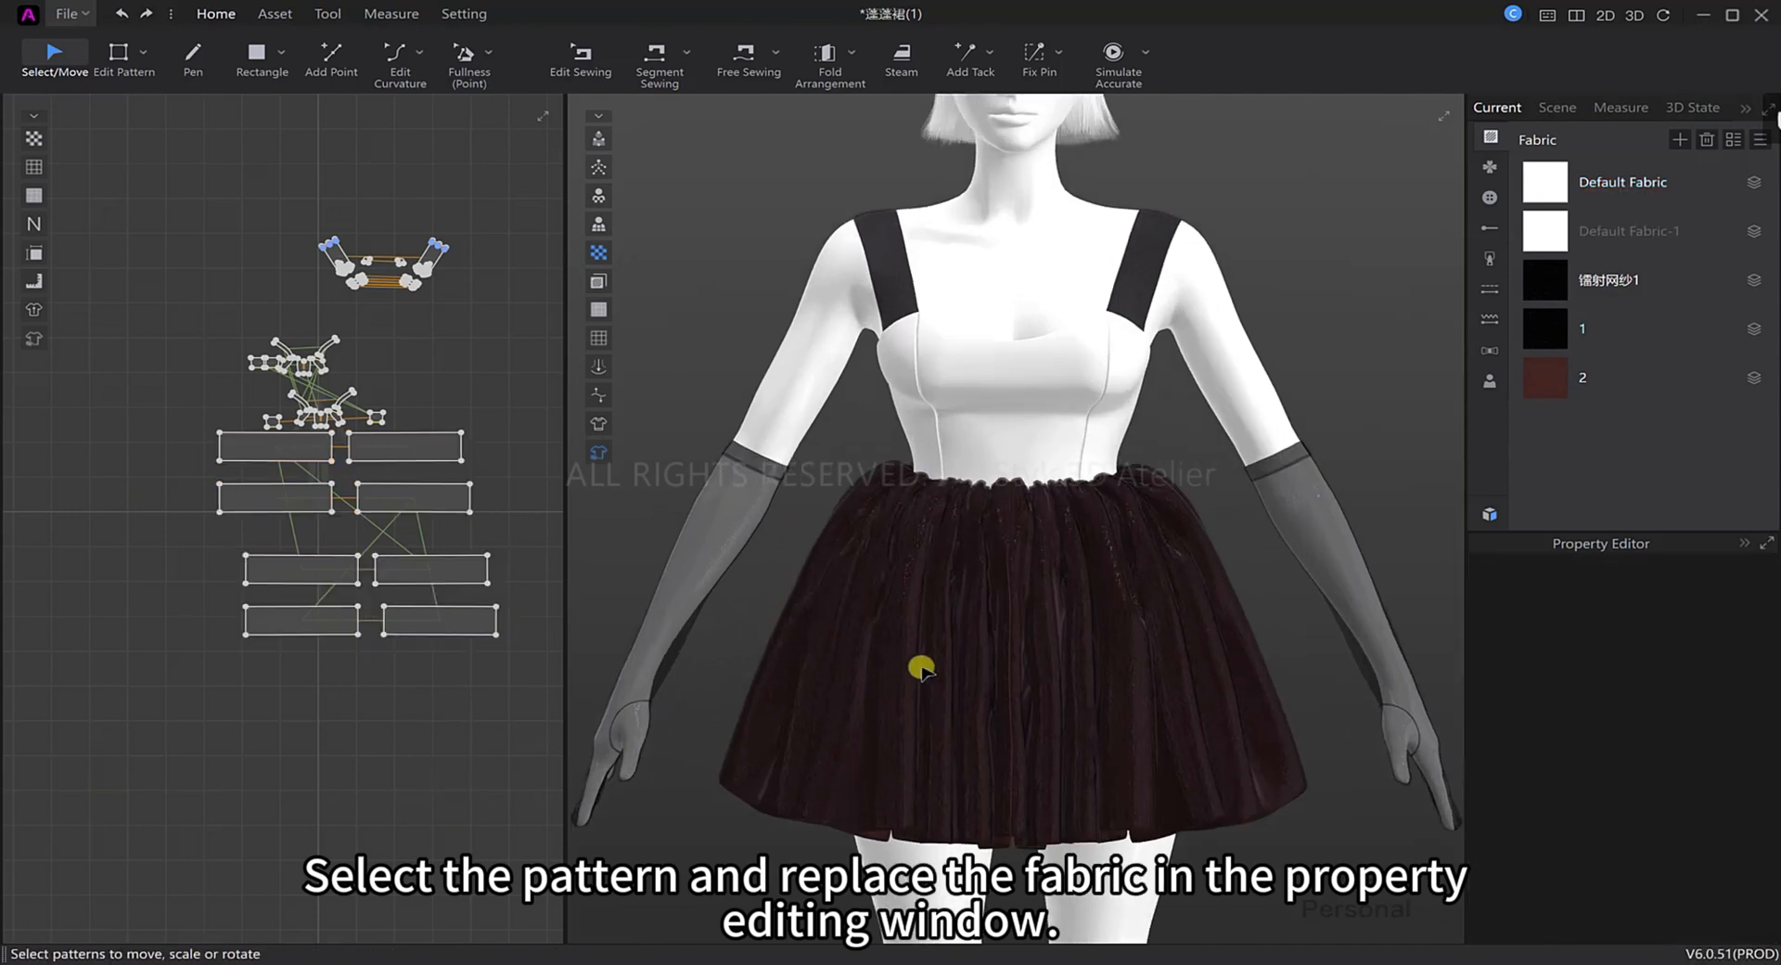
scroll(238, 399, up, 5)
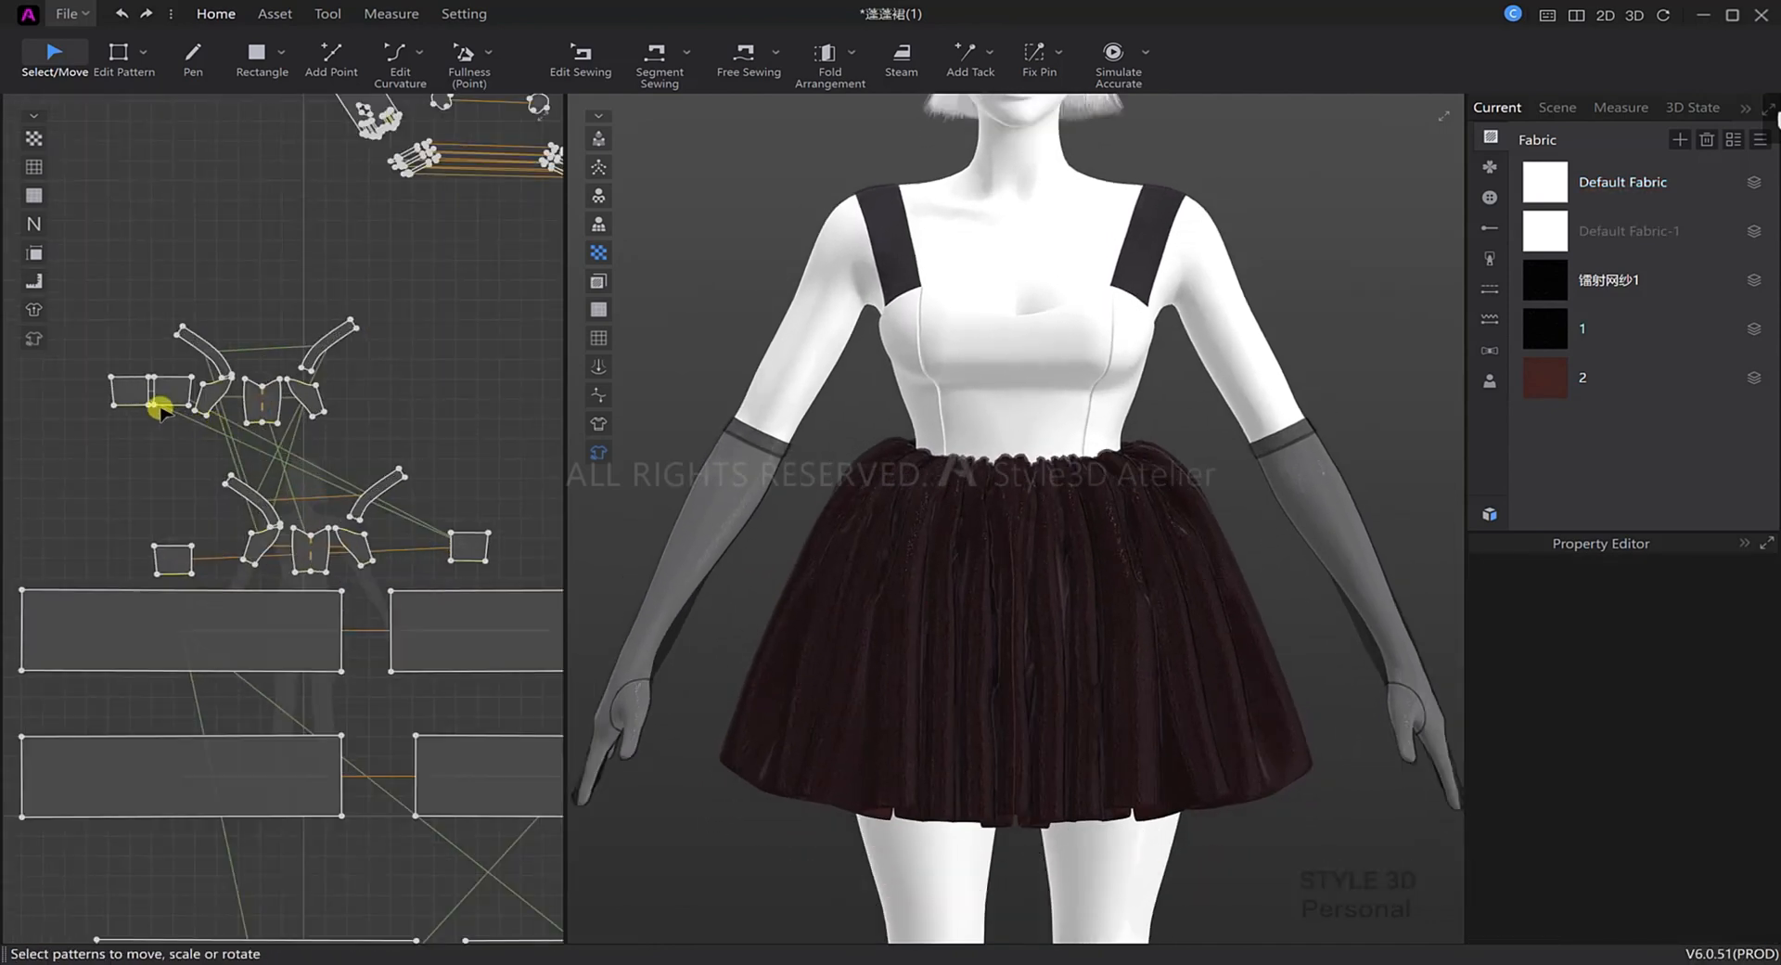
scroll(161, 408, up, 3)
click(167, 402)
scroll(243, 318, down, 5)
drag(234, 323, 390, 264)
drag(333, 317, 466, 260)
drag(273, 437, 487, 320)
drag(370, 432, 525, 370)
drag(252, 534, 318, 602)
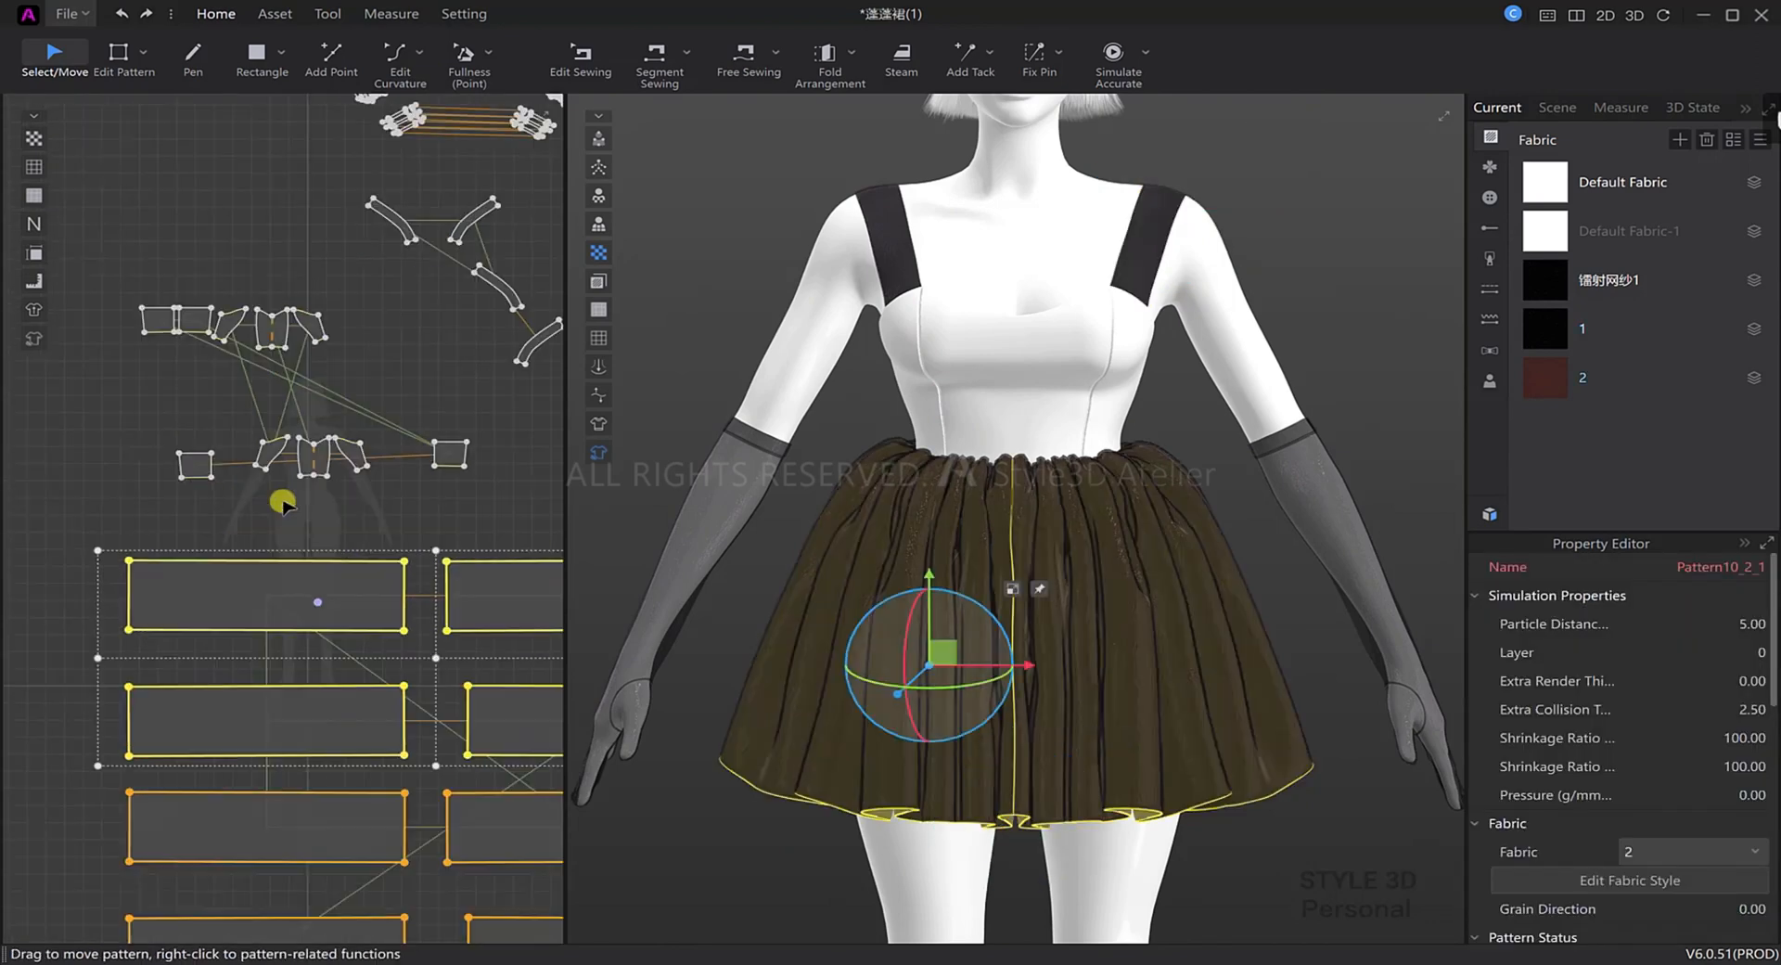
click(282, 503)
Assign fabric 2 to all bodice pieces of the corset and their linings, leaving out the straps.
scroll(269, 520, up, 2)
drag(478, 498, 96, 248)
click(1675, 853)
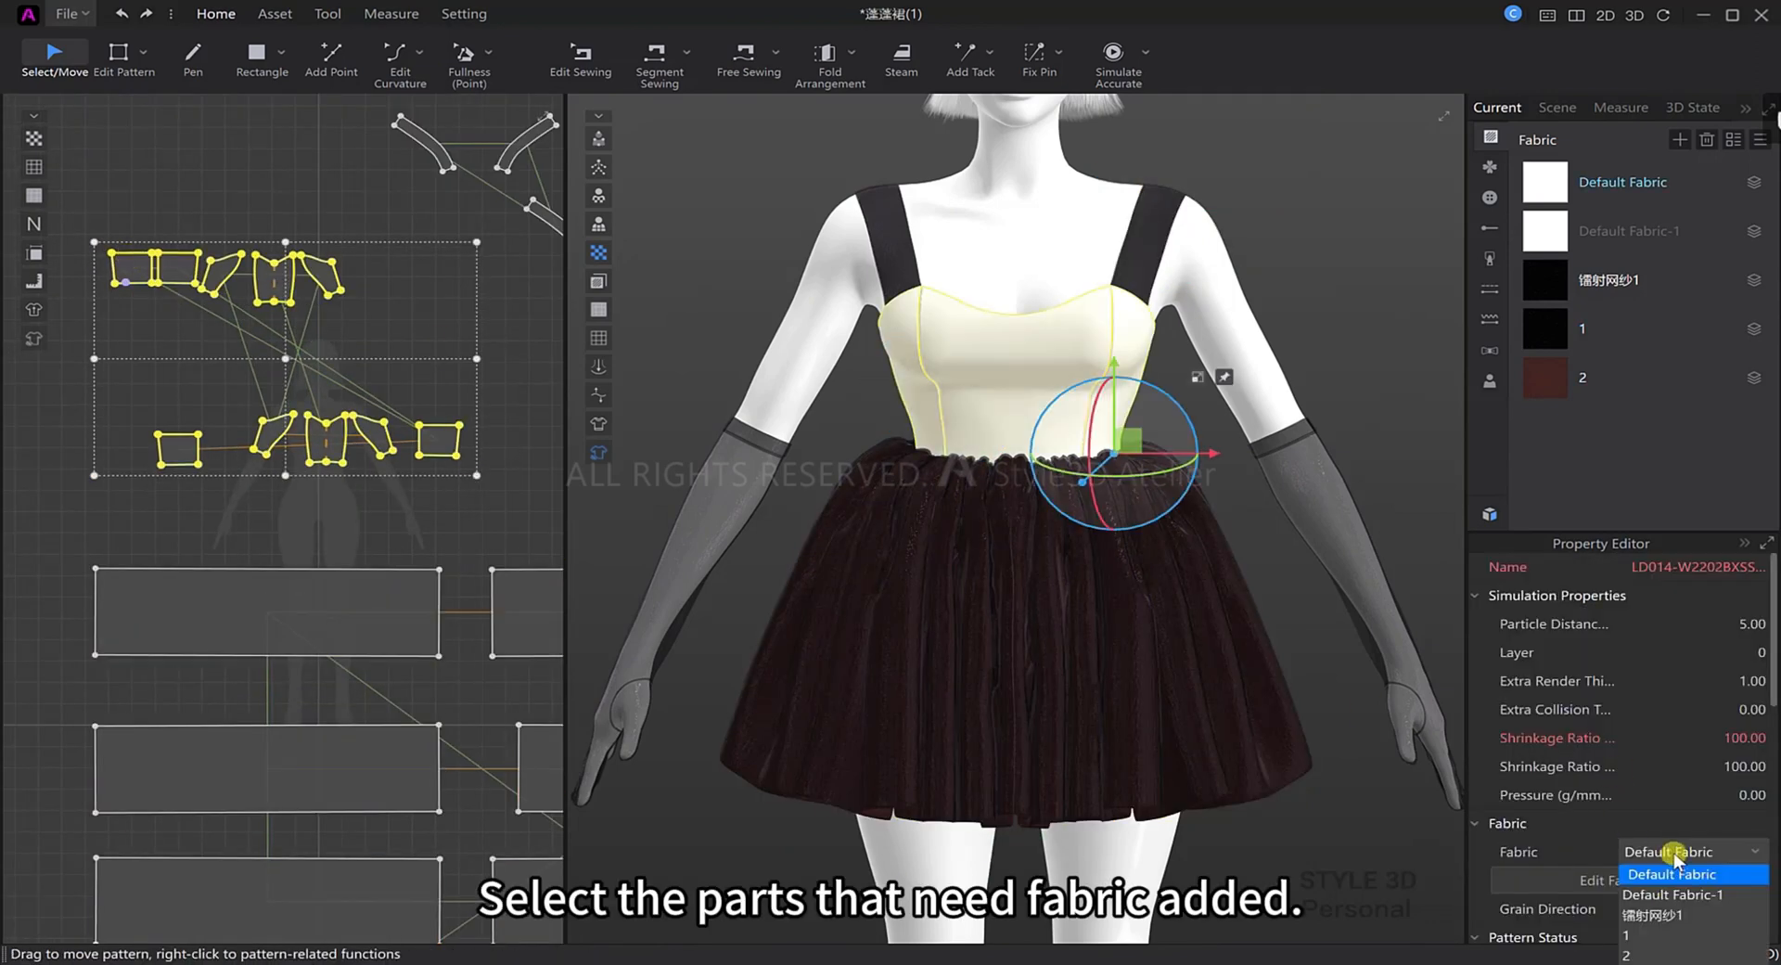
click(1633, 956)
click(1400, 299)
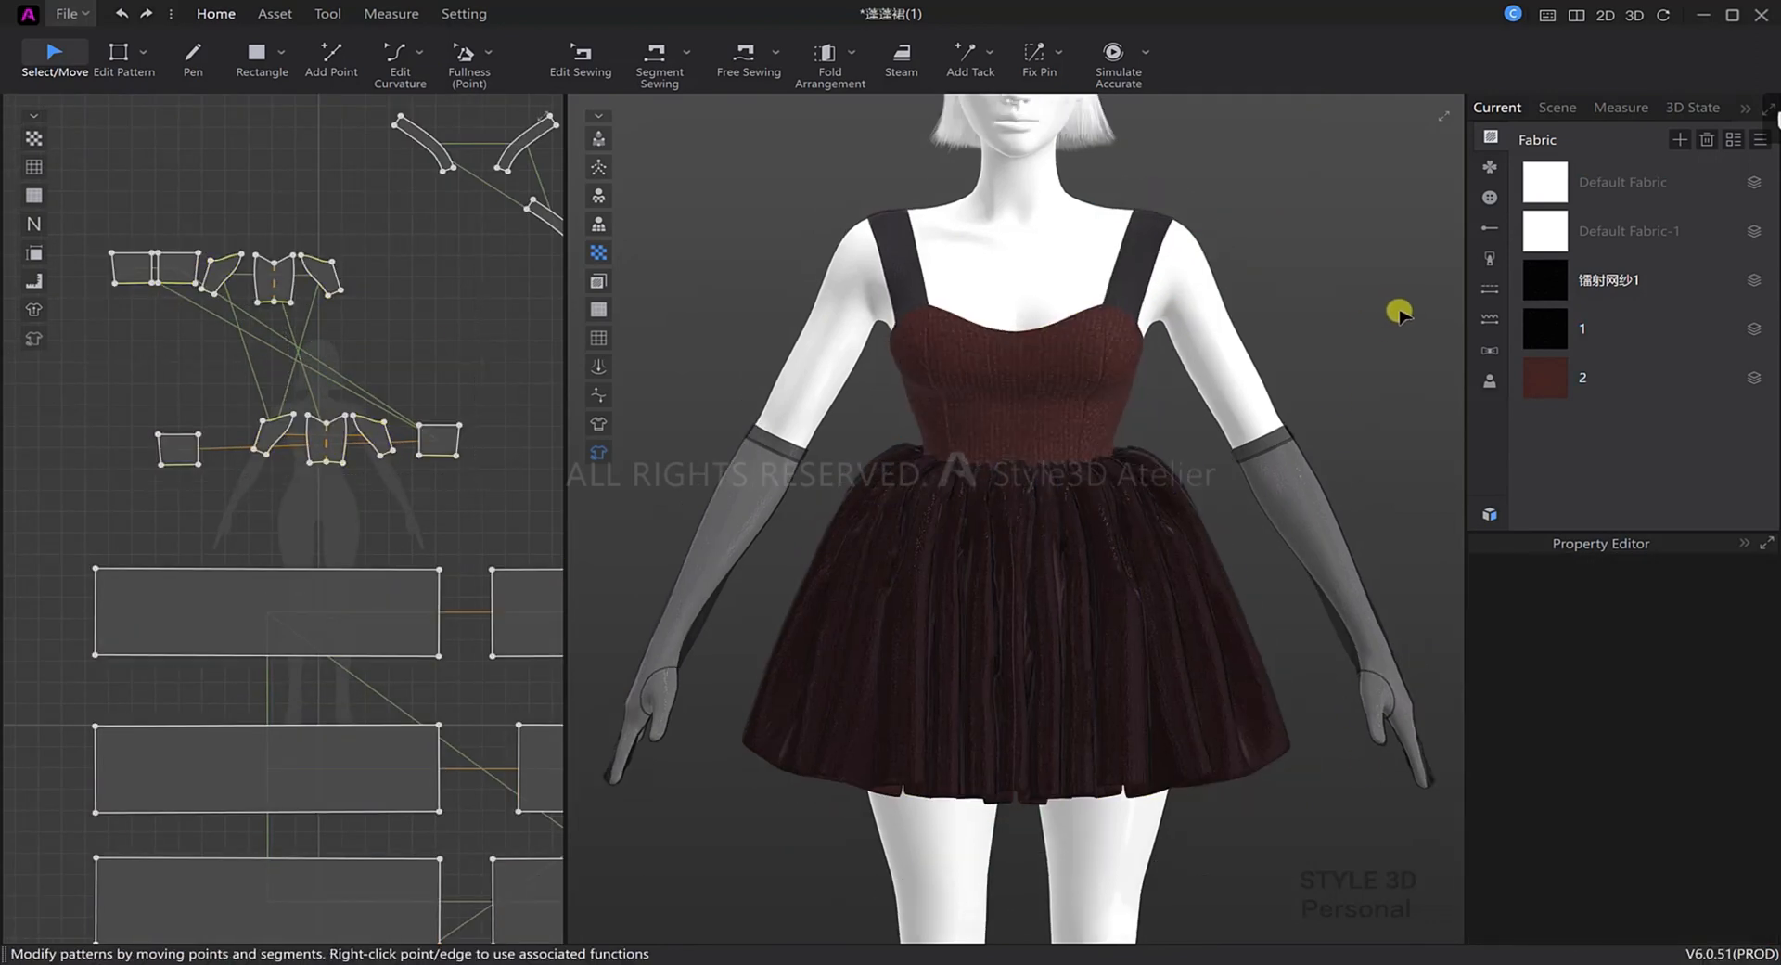
Show only the 3D view and display the avatar with its skin and hair textures.
click(1636, 21)
scroll(939, 426, down, 5)
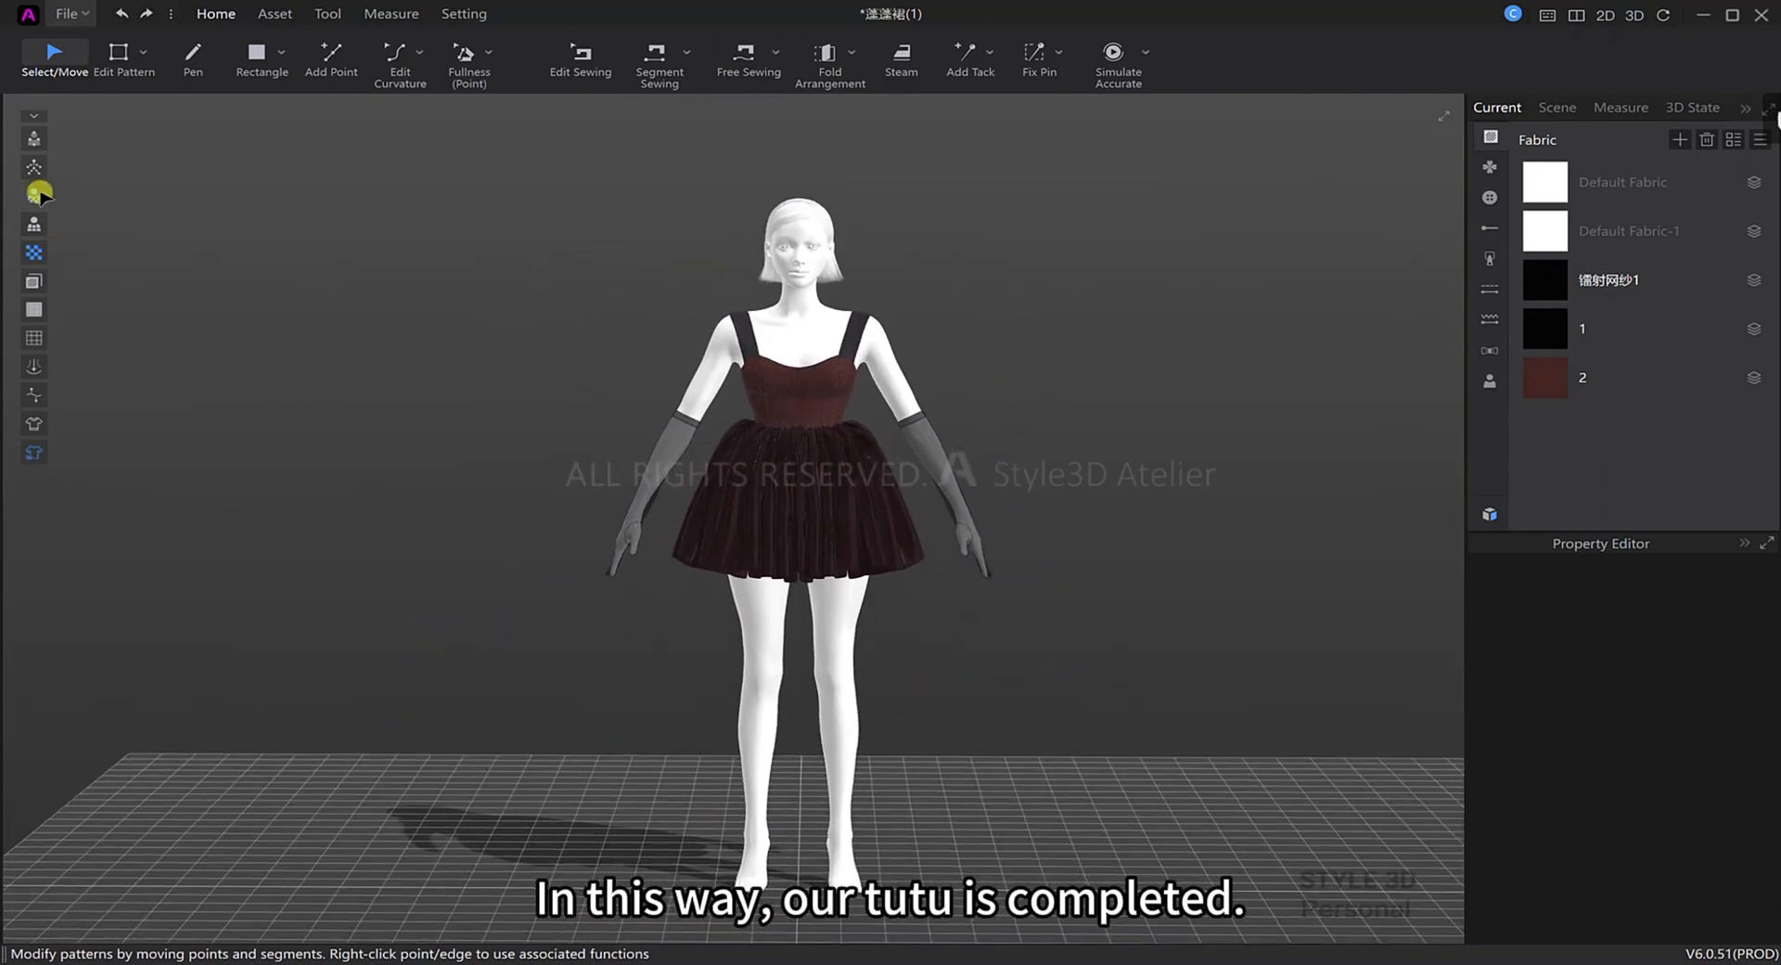
scroll(1101, 740, down, 1)
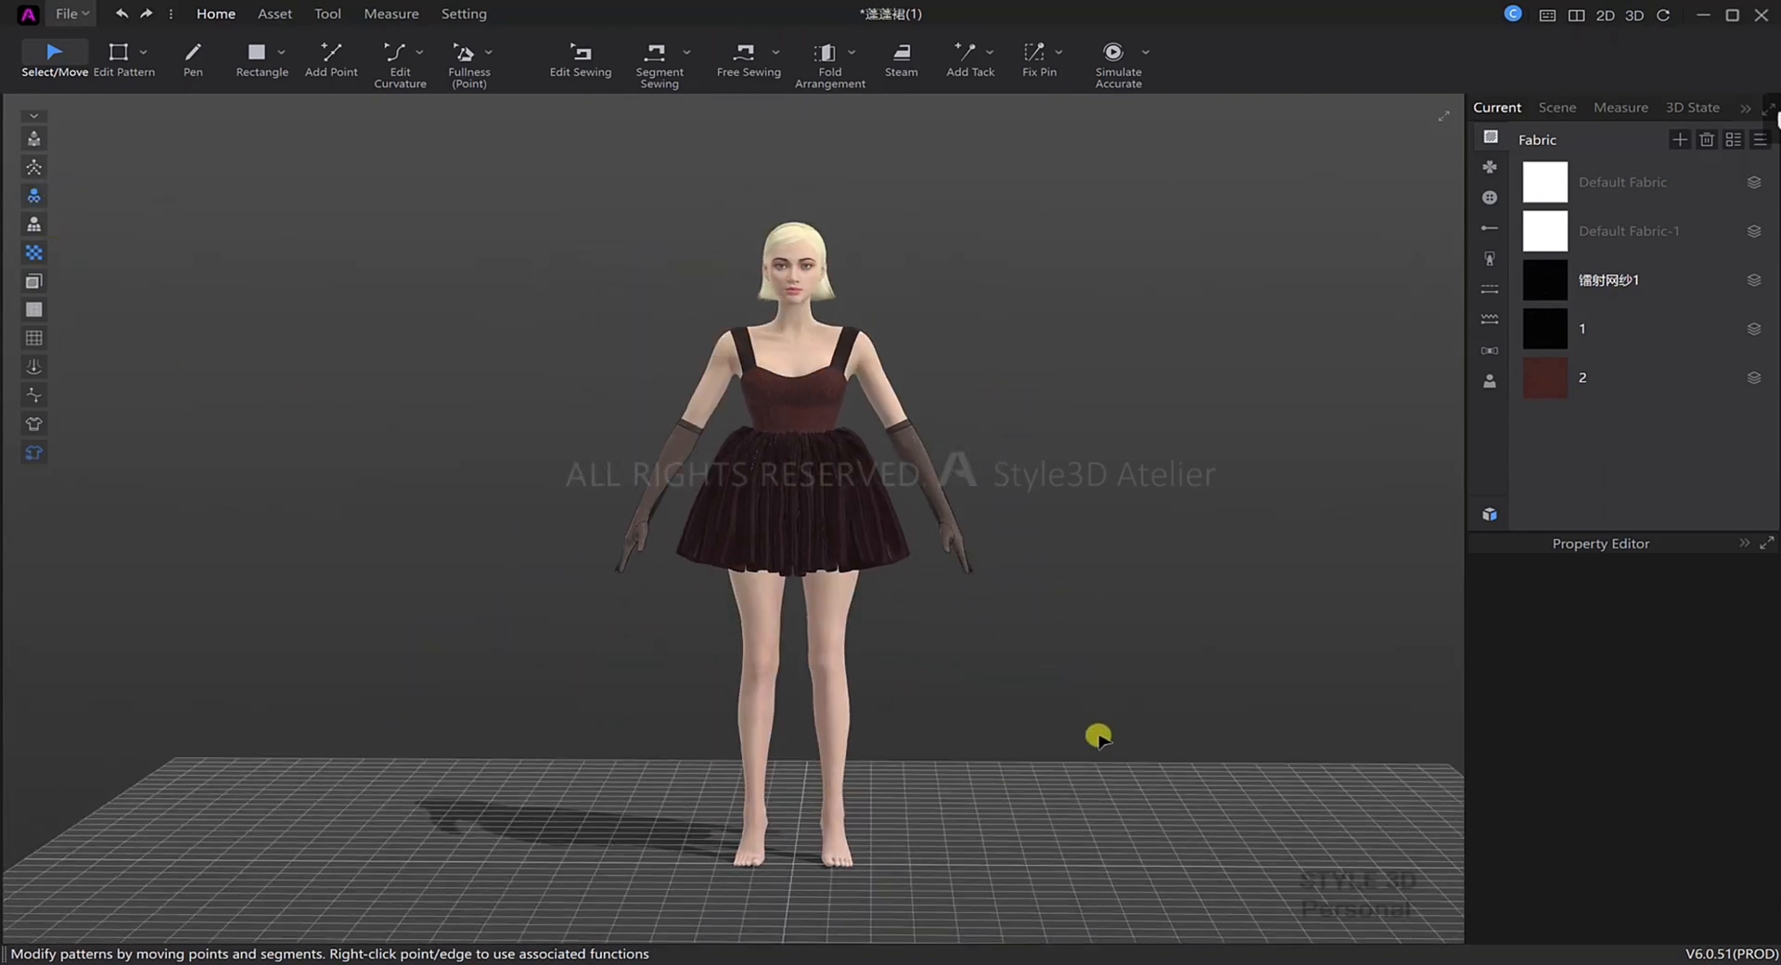
Put the black High_Heel12 ankle boots from the resource library's avatar shoes on the avatar.
click(1487, 513)
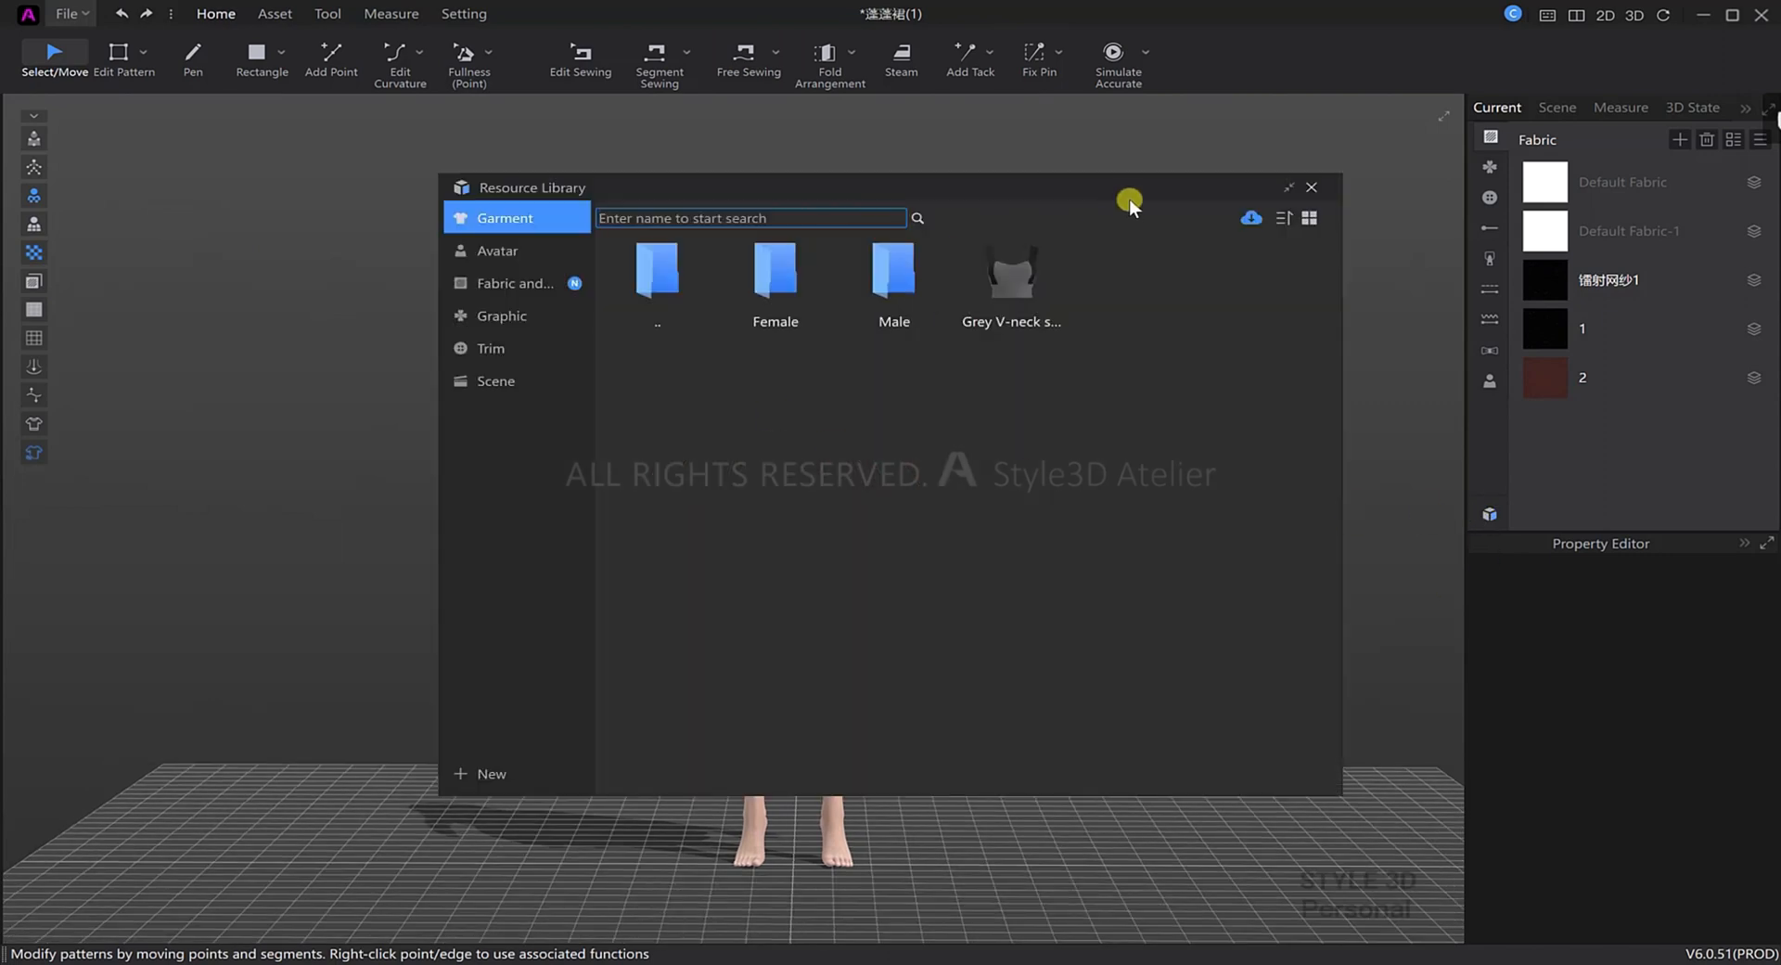
drag(1117, 188, 1647, 215)
click(1067, 278)
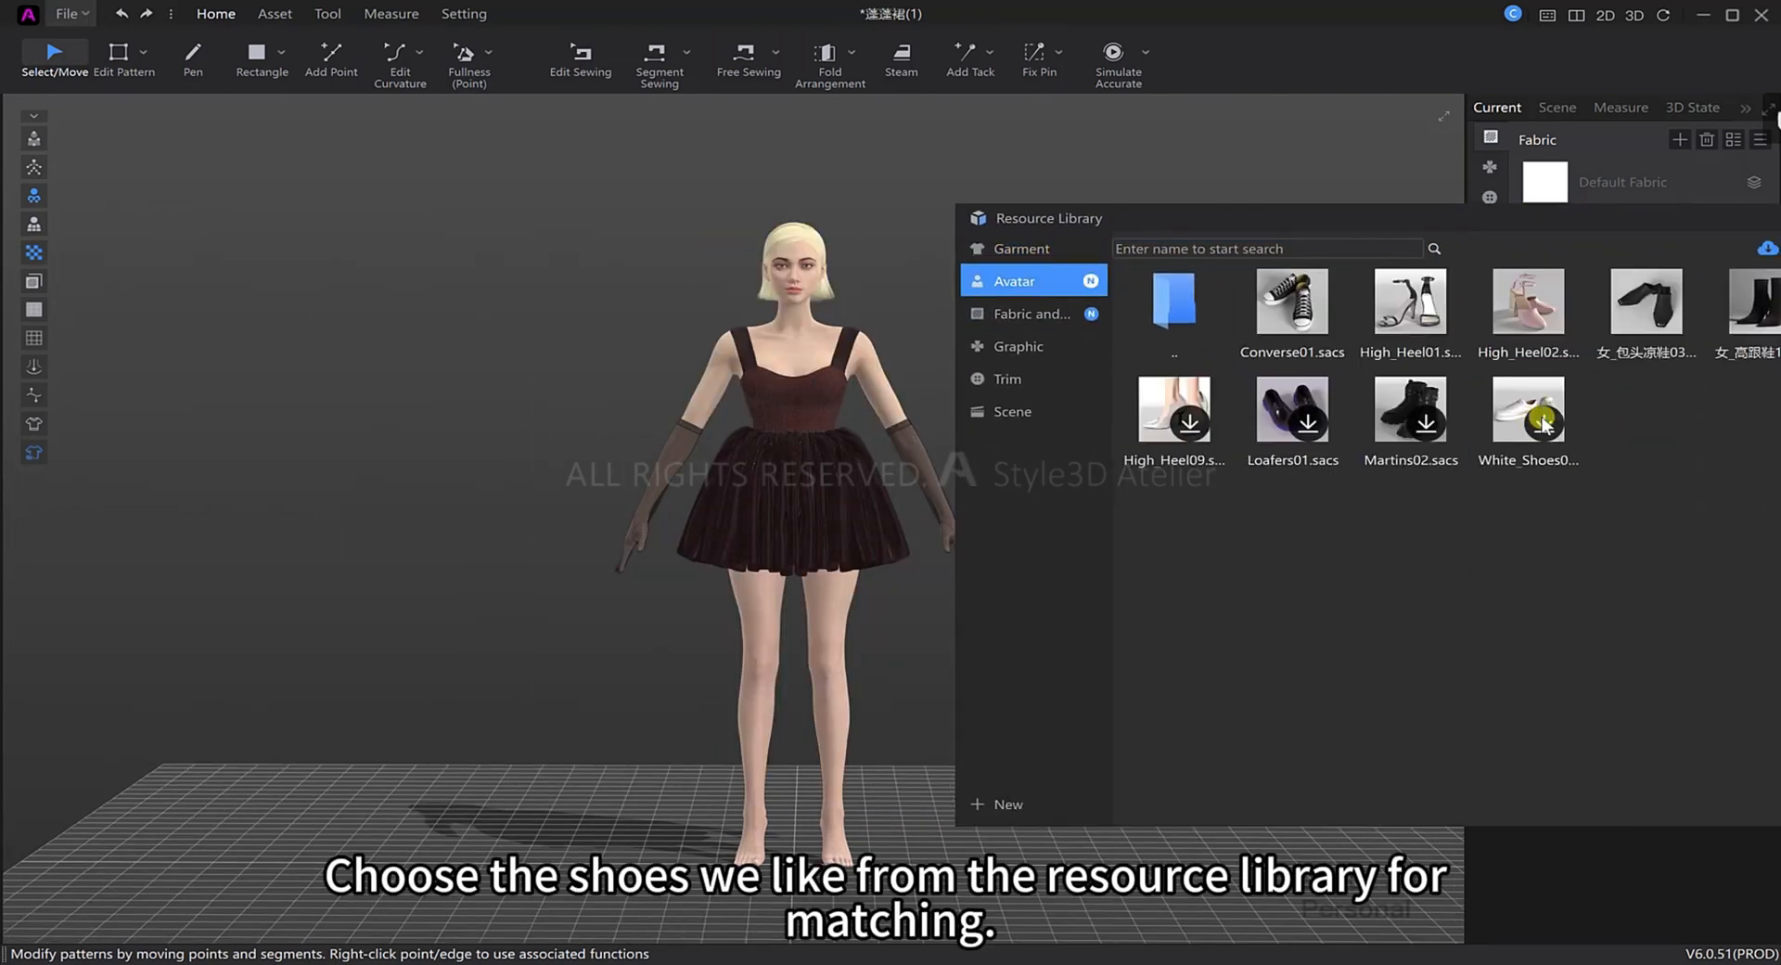
drag(1520, 215, 1423, 218)
mouse_move(1661, 338)
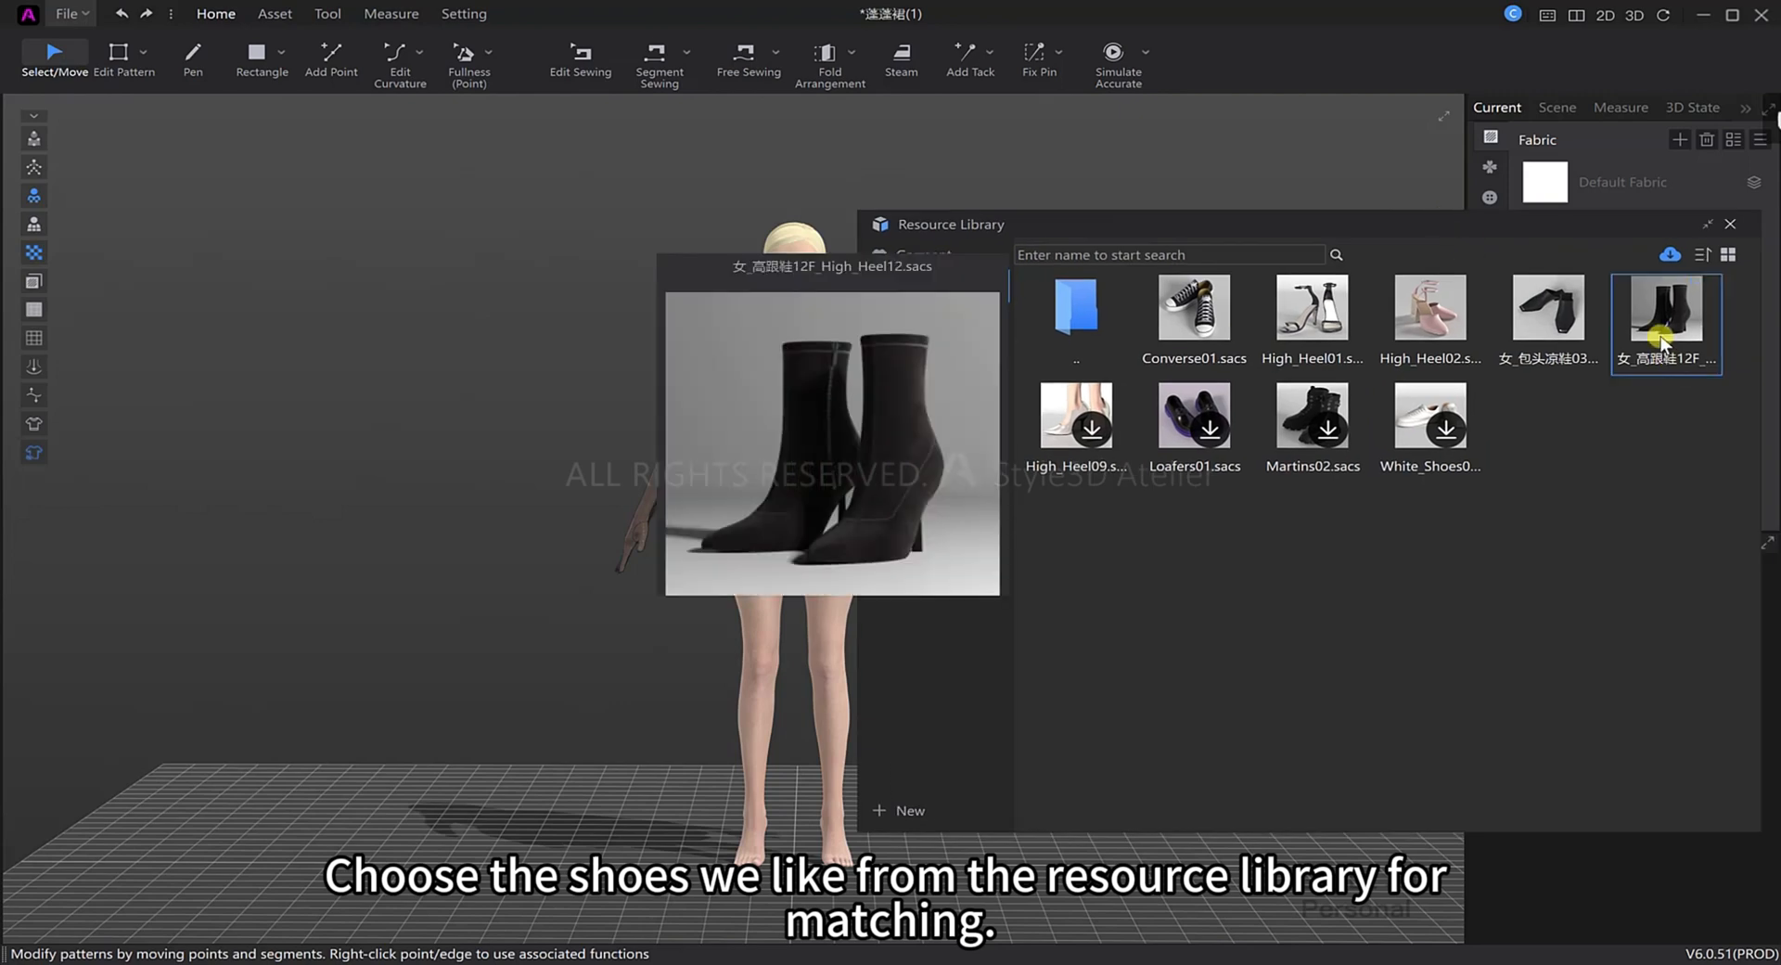
click(1730, 224)
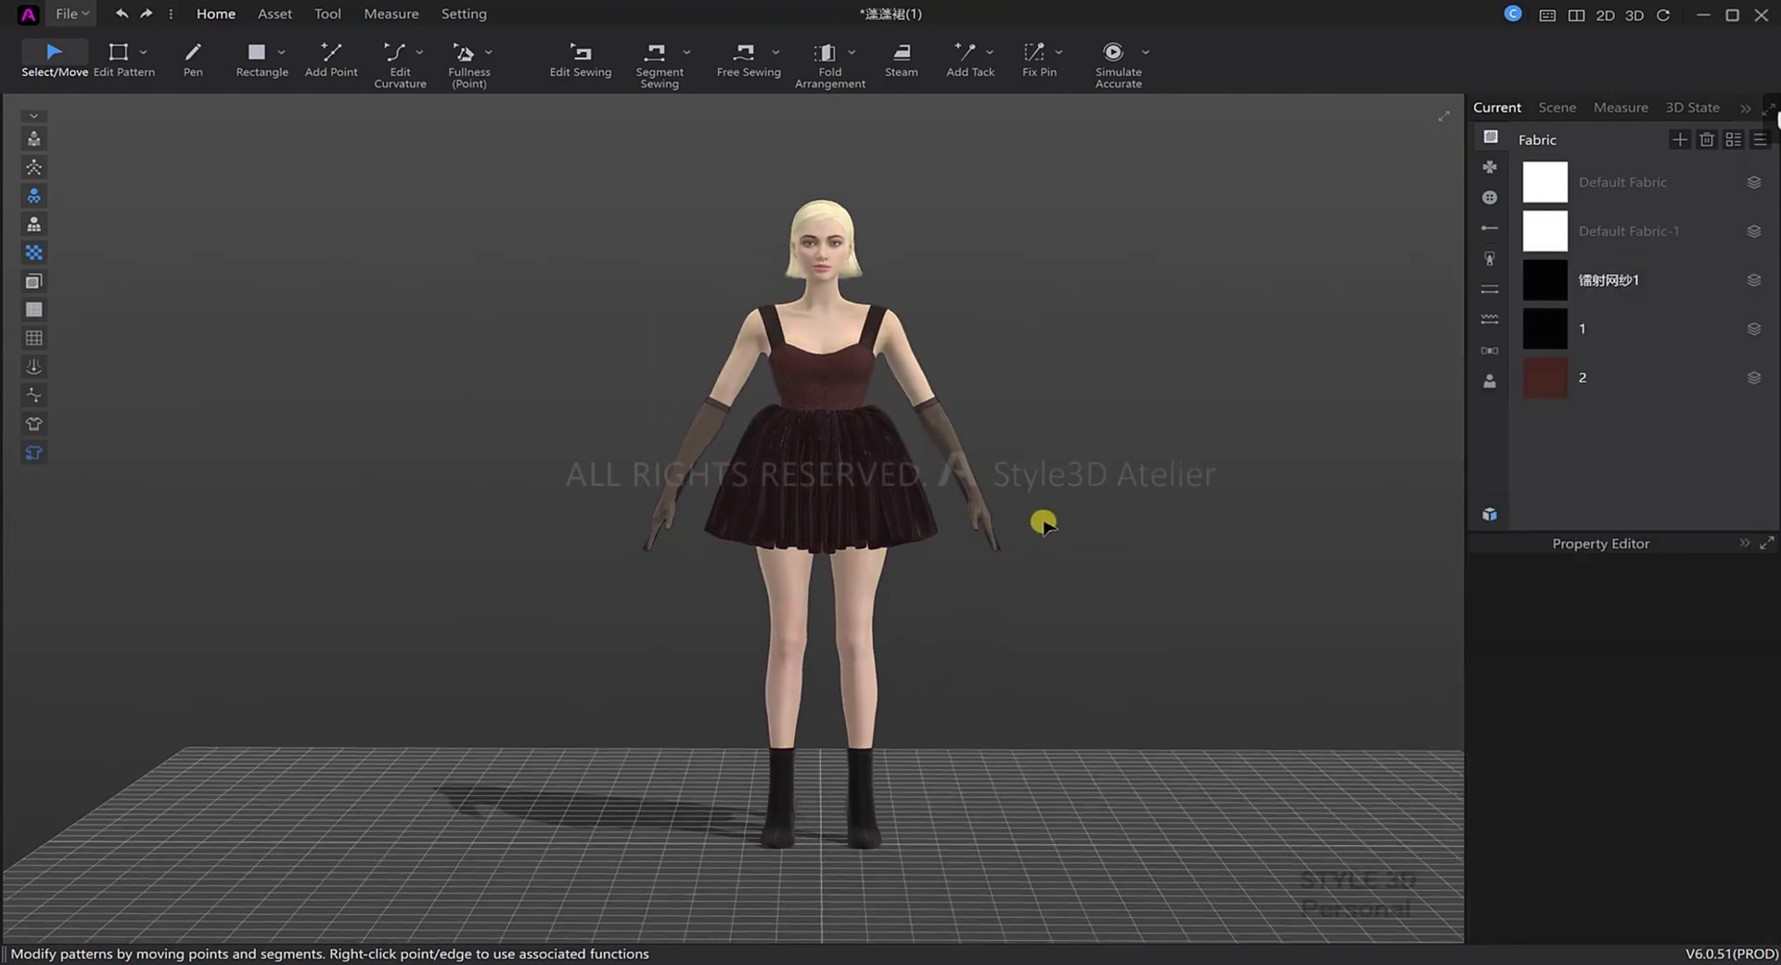
Set the colour blending of the avatar's shoe upper material to Recolor.
click(879, 805)
scroll(1692, 814, down, 3)
click(1698, 825)
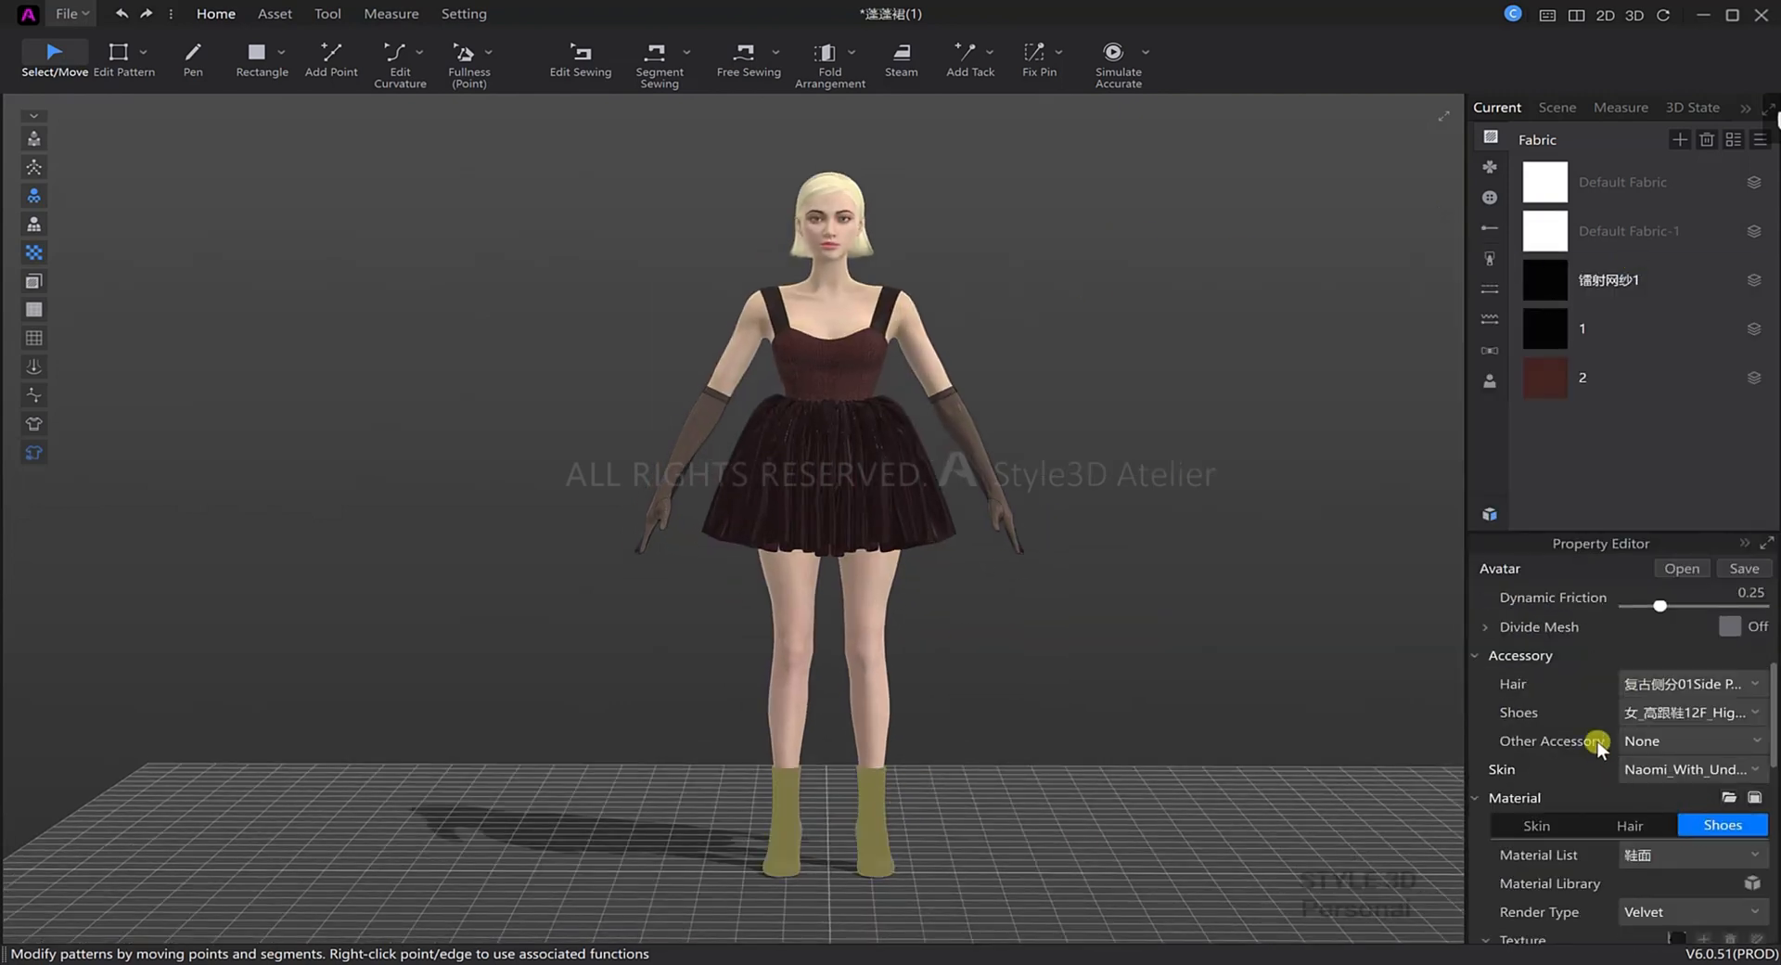
scroll(1596, 738, up, 3)
scroll(1596, 738, down, 4)
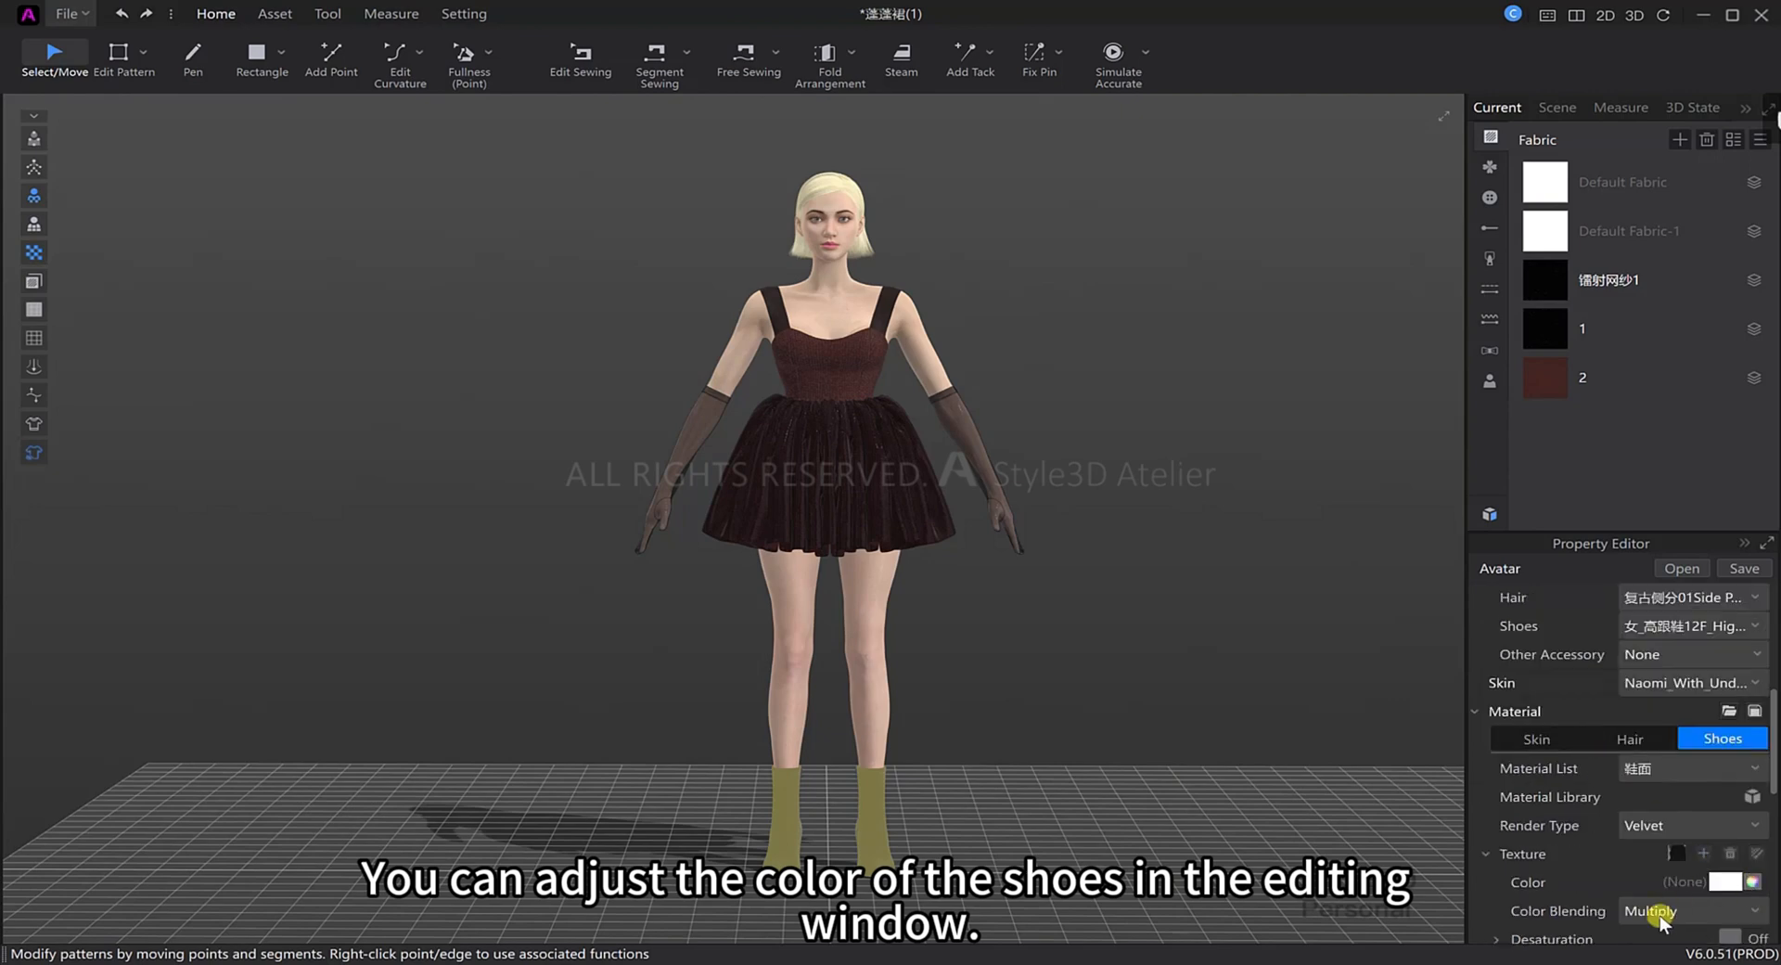
click(1661, 917)
click(1685, 938)
Recolour the boots with the dark shade 2B1E22 sampled from the skirt in the 3D view.
click(1749, 885)
drag(771, 258, 1331, 328)
click(1118, 584)
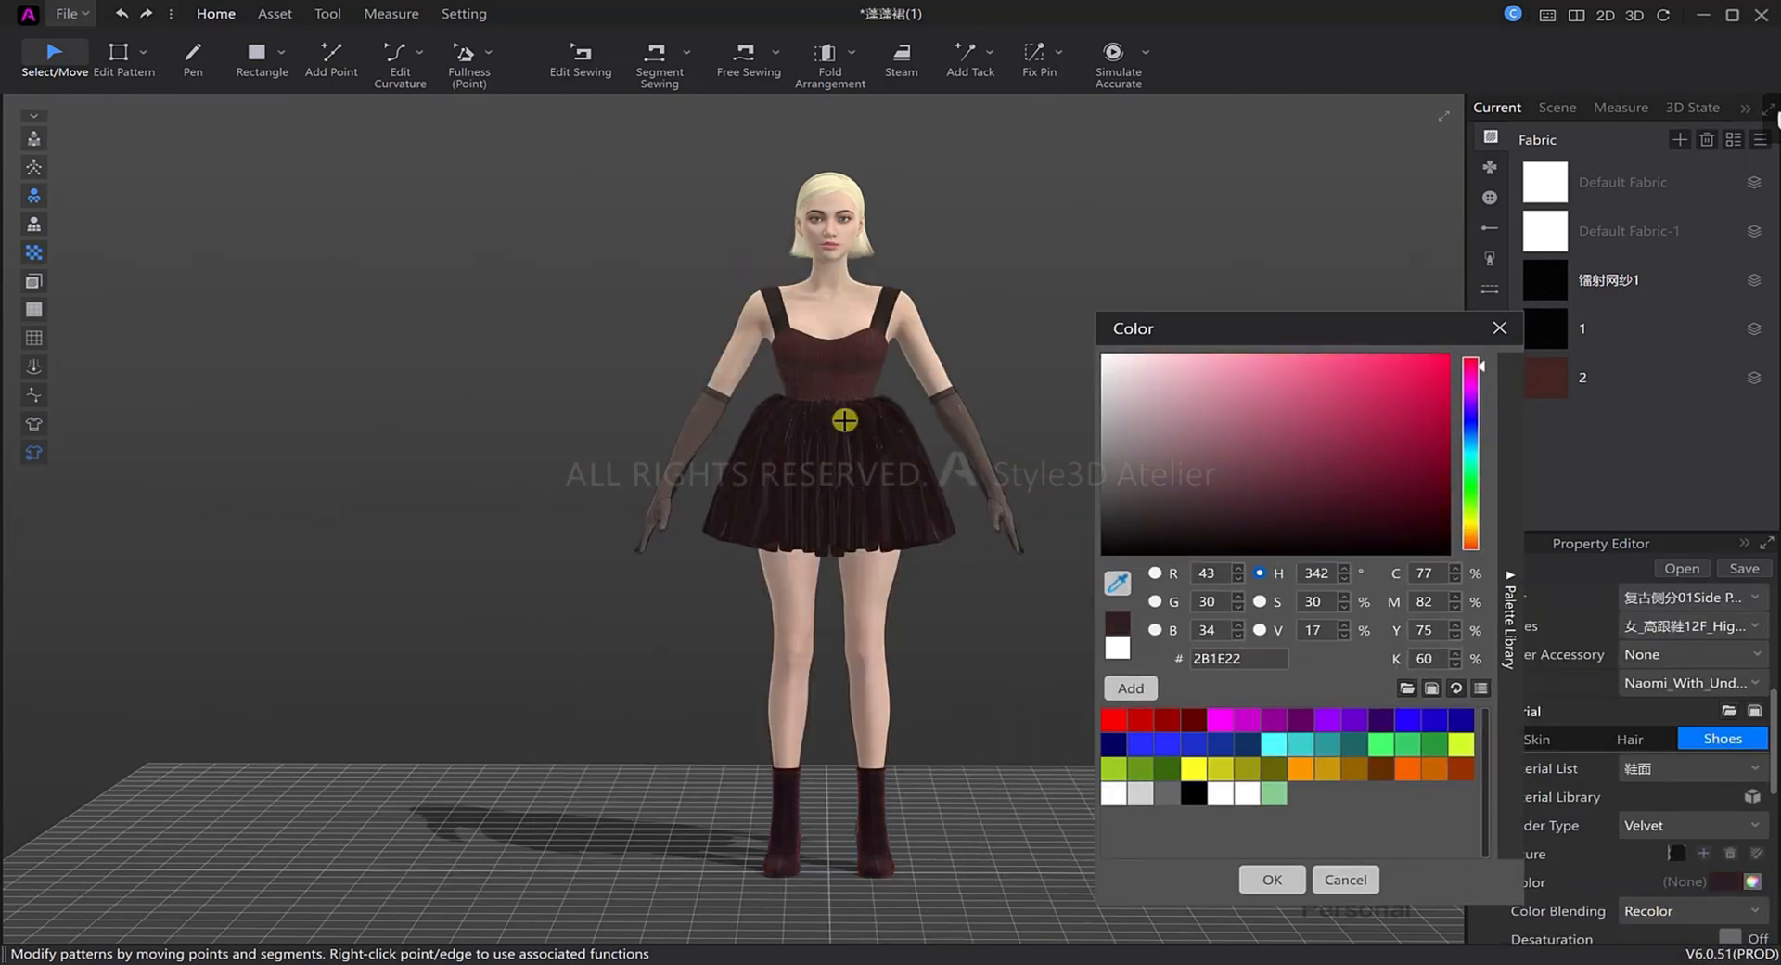
click(844, 420)
click(1272, 880)
click(519, 594)
Save the project and view the finished outfit from the side and front.
key(ctrl+s)
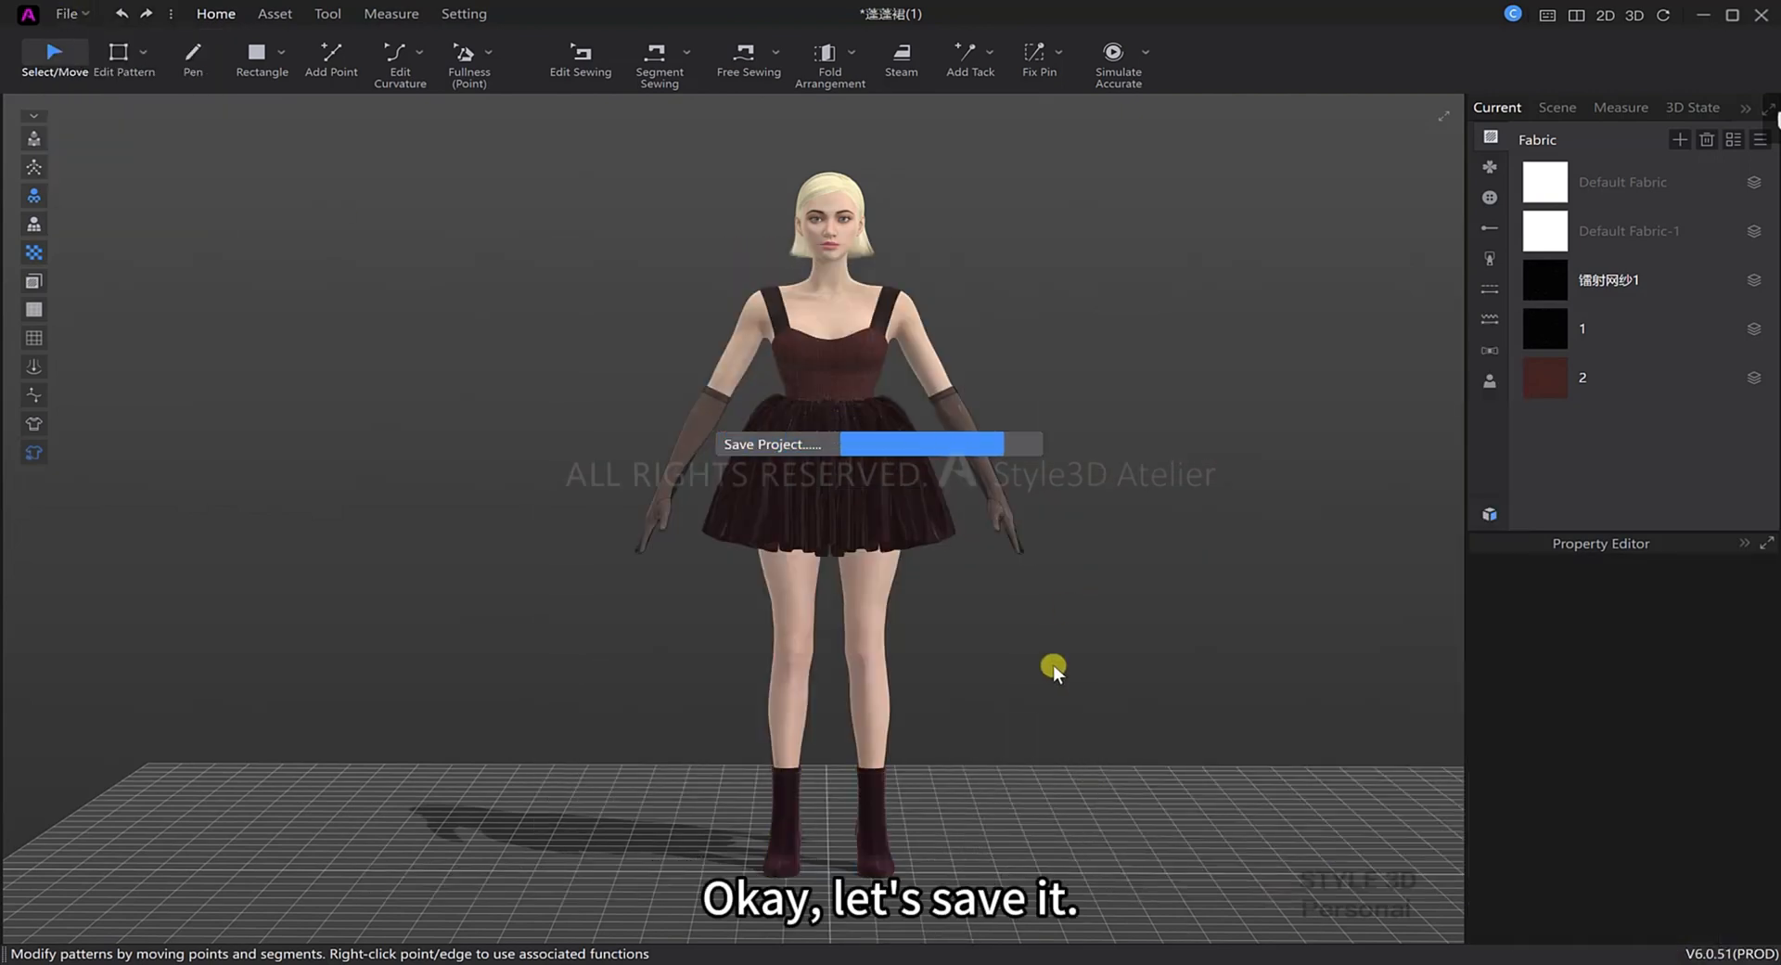
key(2)
key(6)
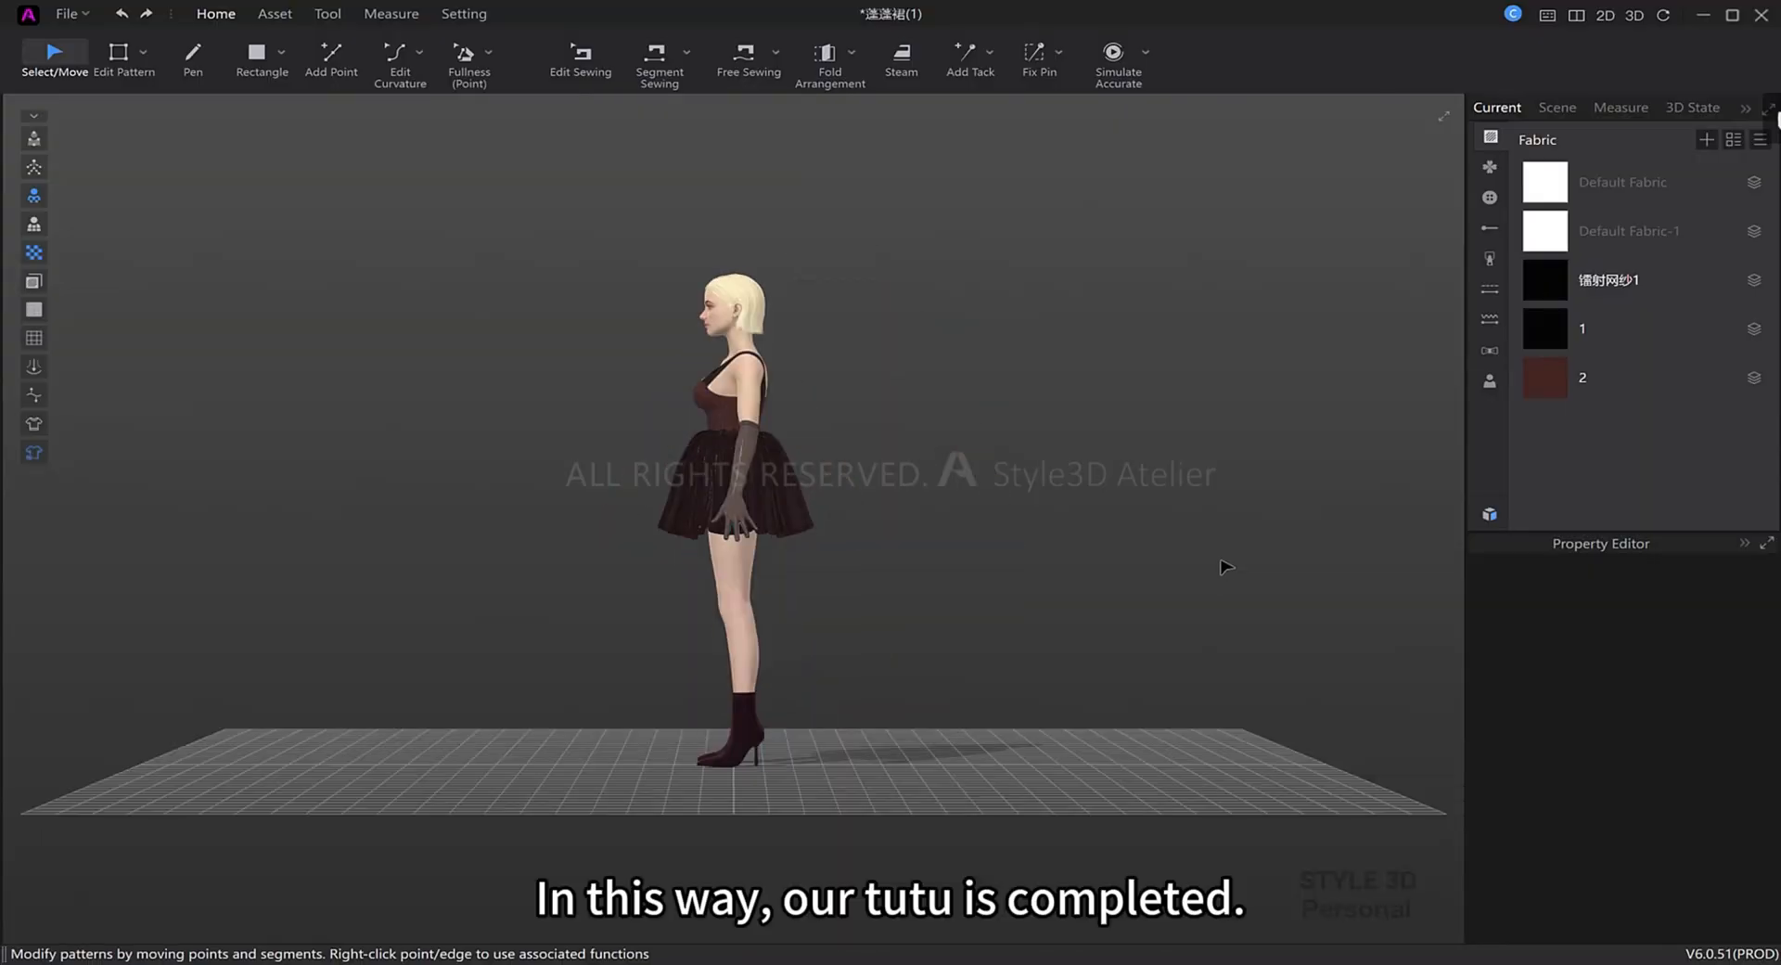
key(8)
key(2)
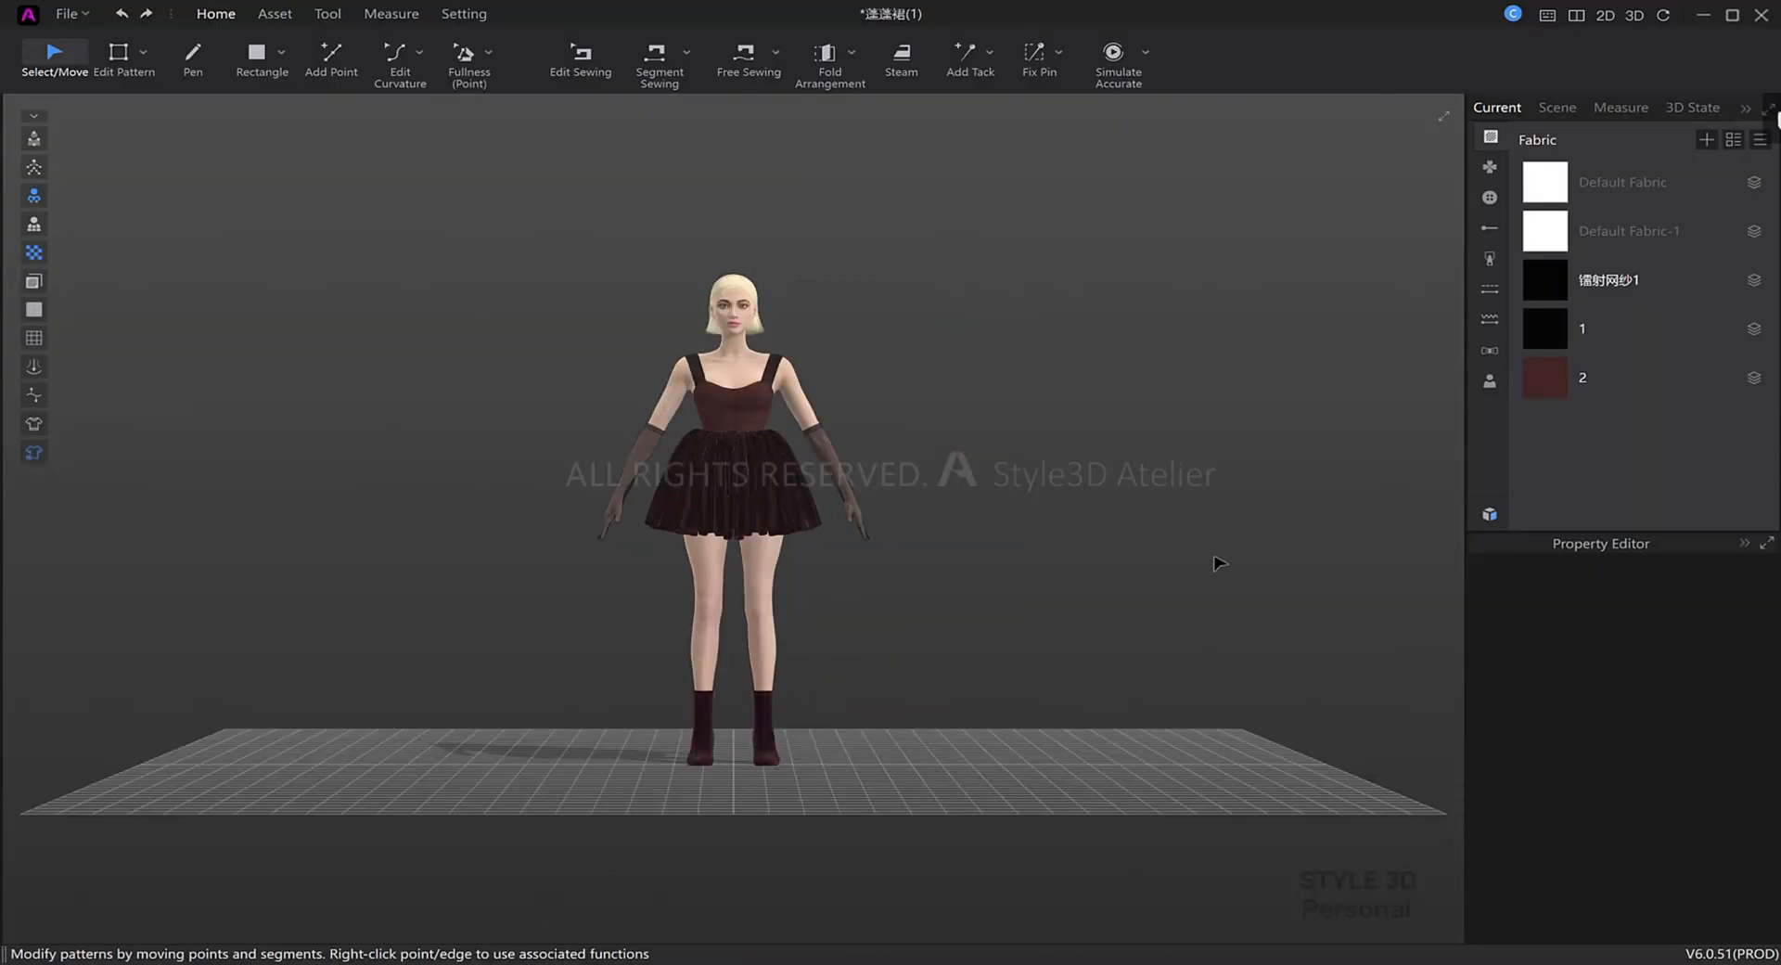
scroll(926, 536, up, 2)
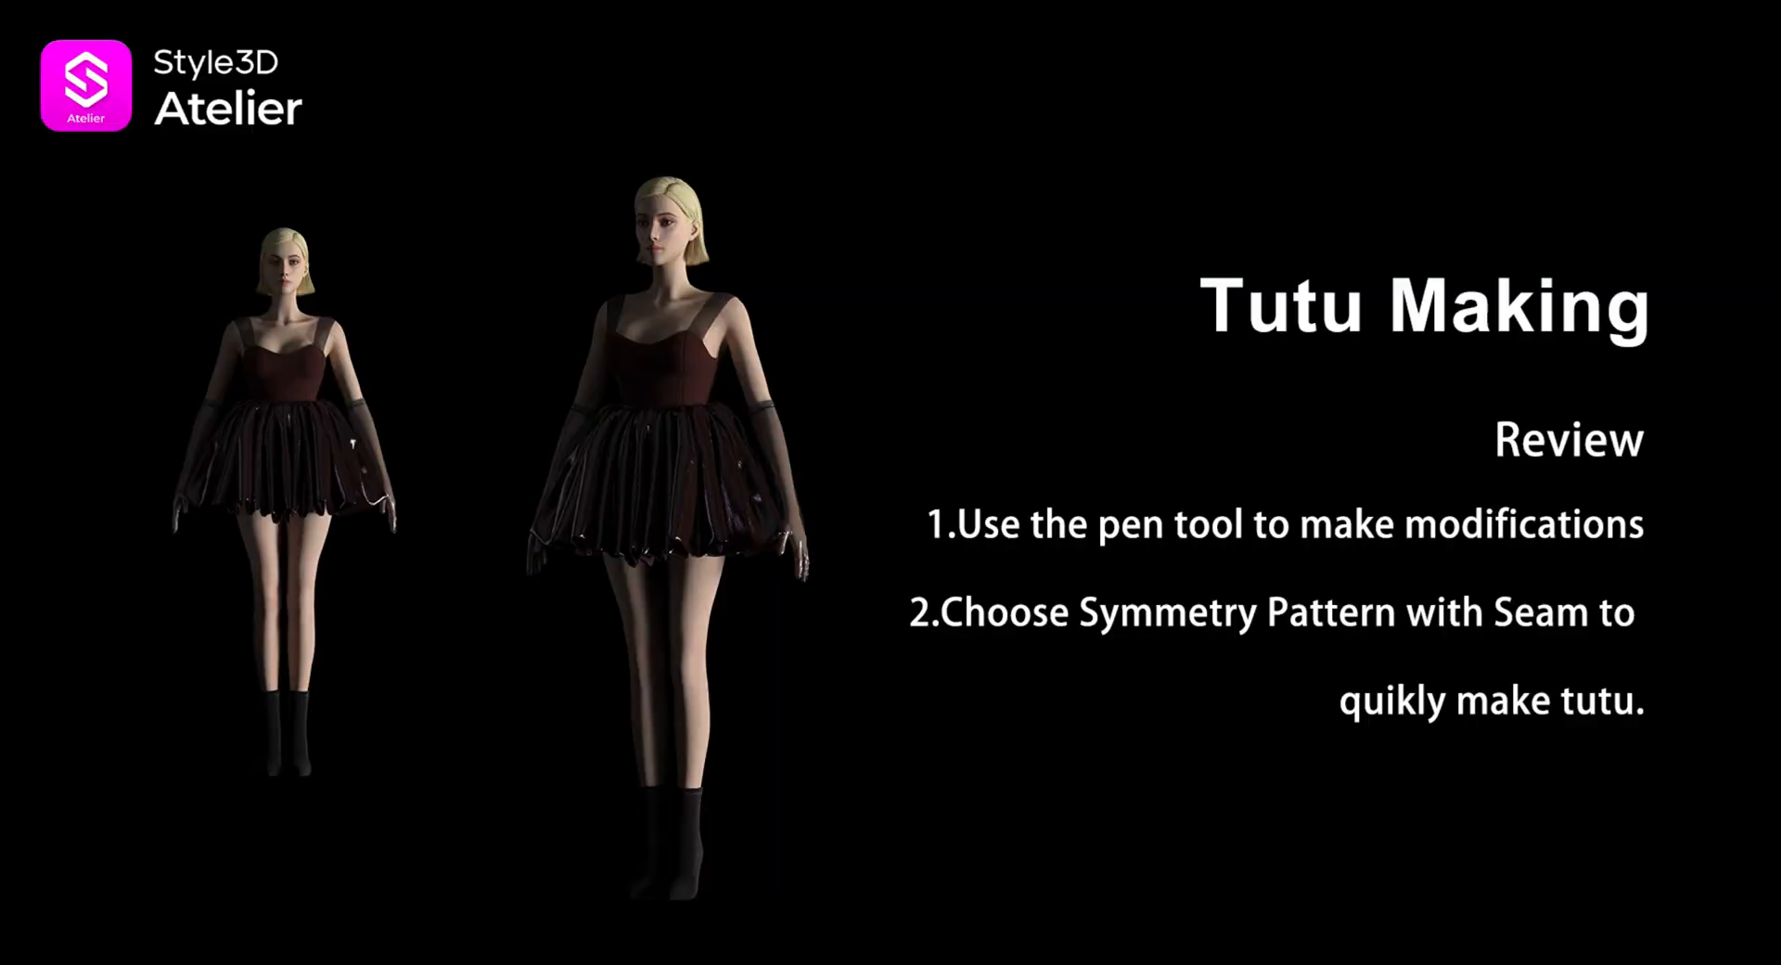